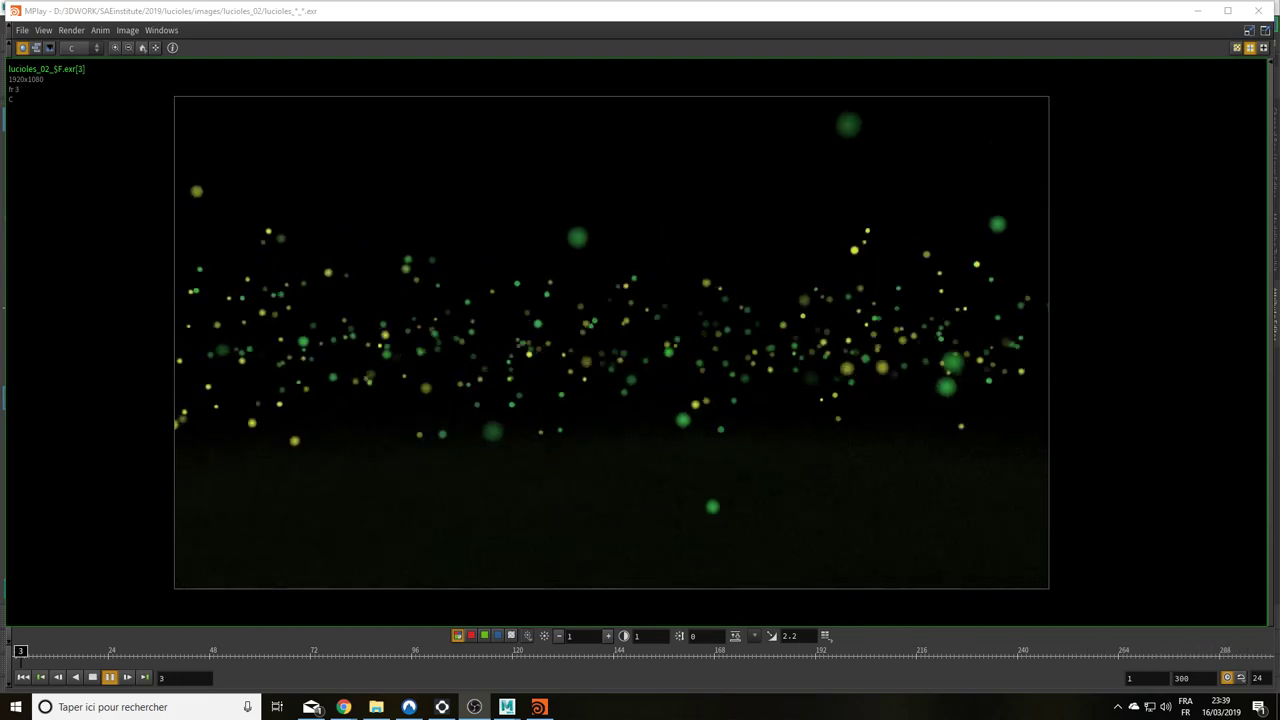
# Step: Switch from the MPlay firefly render playback to the empty untitled Maya scene
pyautogui.click(718, 645)
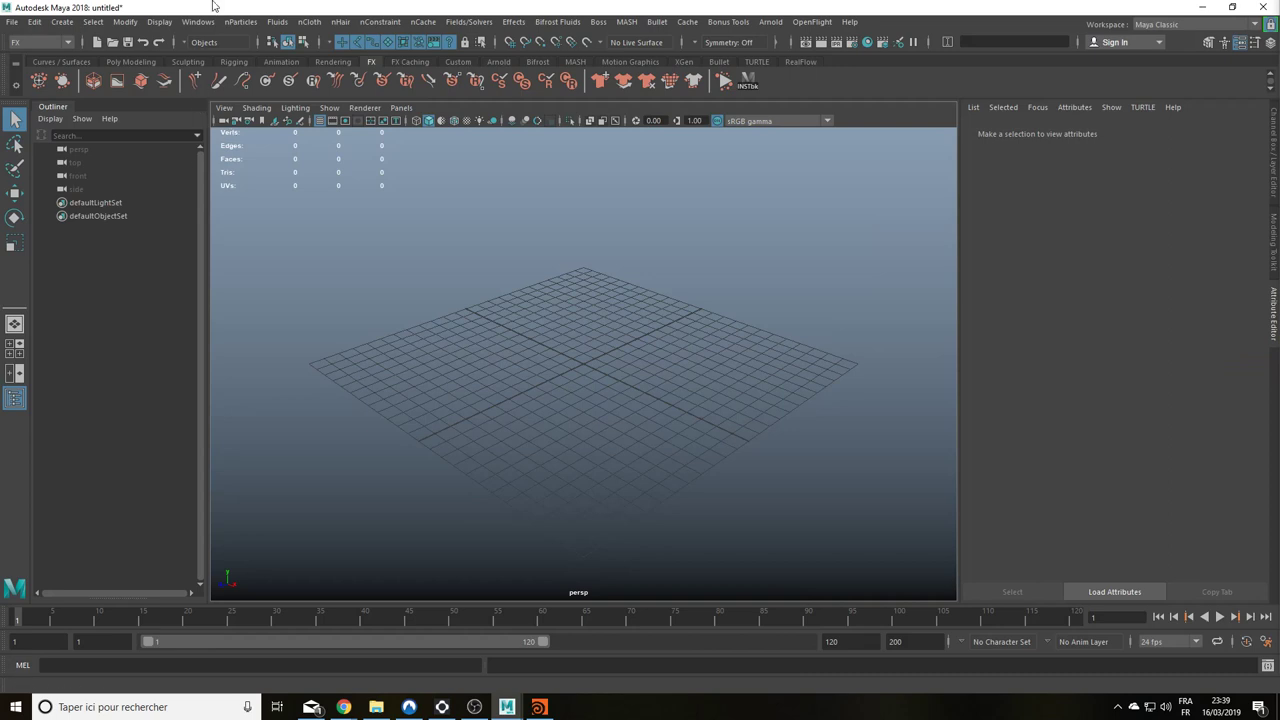
# Step: Create an nParticle emitter with a rate of 150 and the Volume emitter type
pyautogui.click(40, 84)
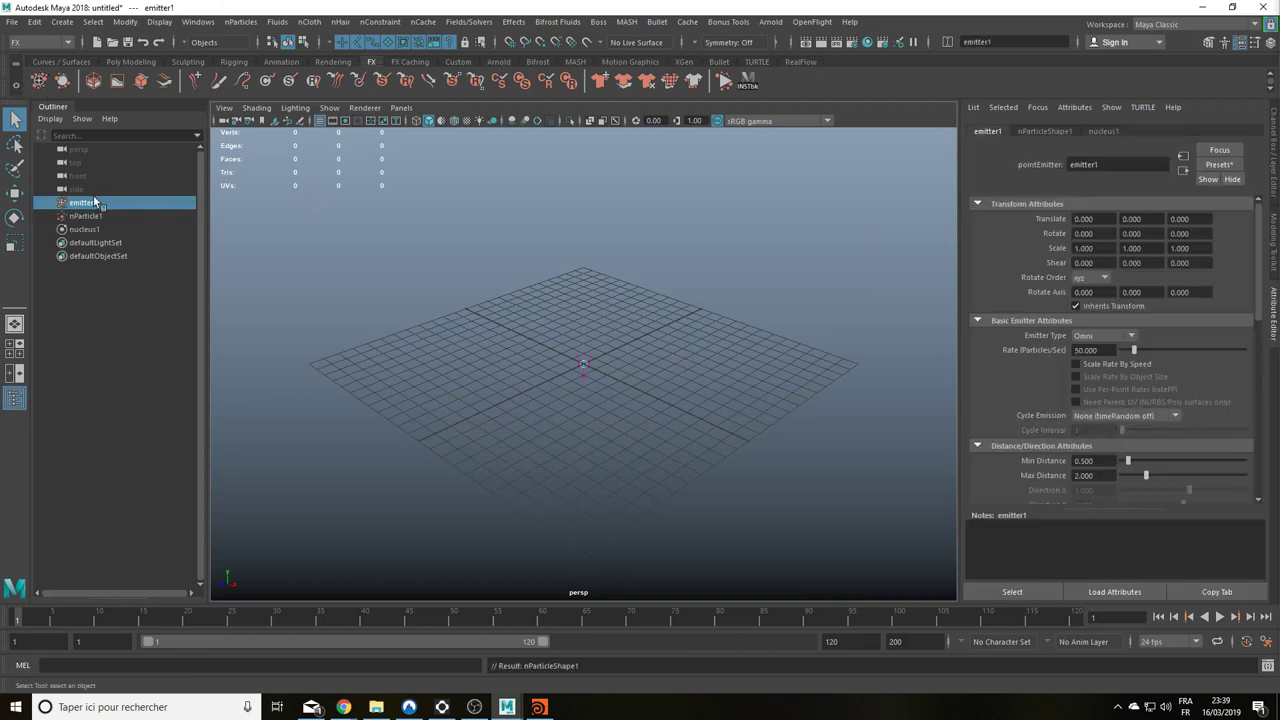
pyautogui.click(1075, 350)
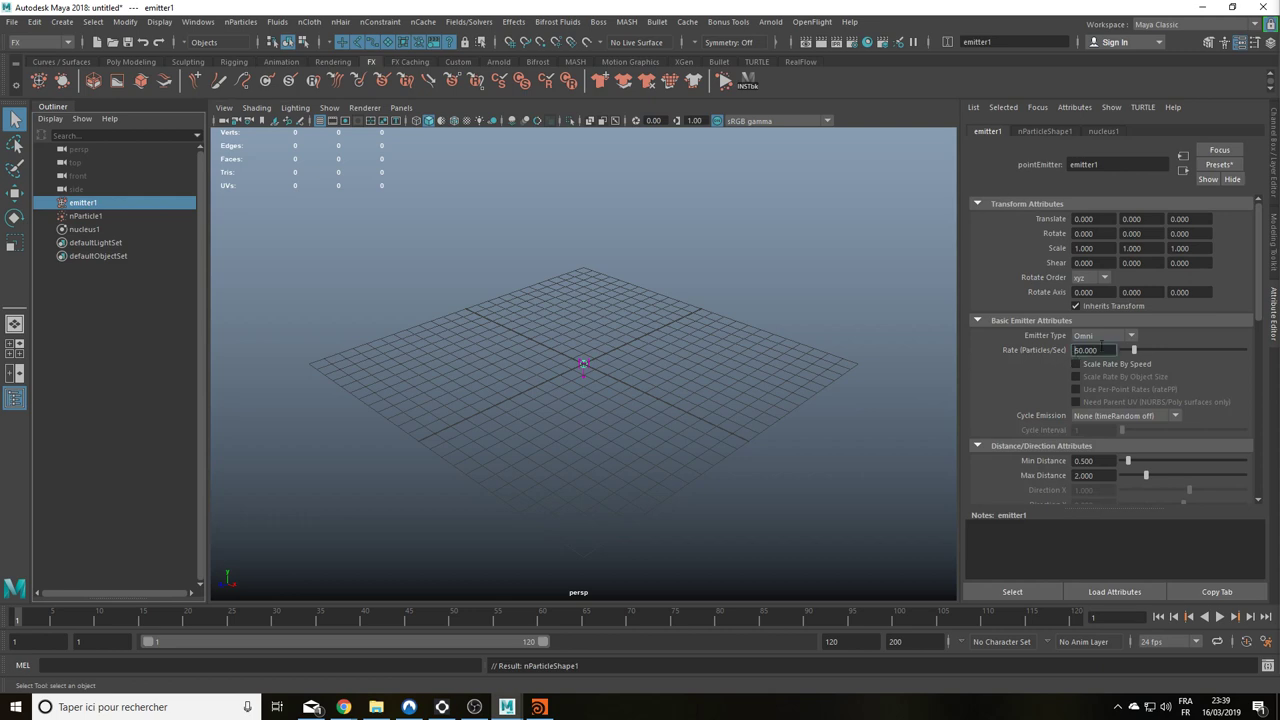
pyautogui.write('150.000')
pyautogui.press('Return')
pyautogui.scroll(-1, 1104, 331)
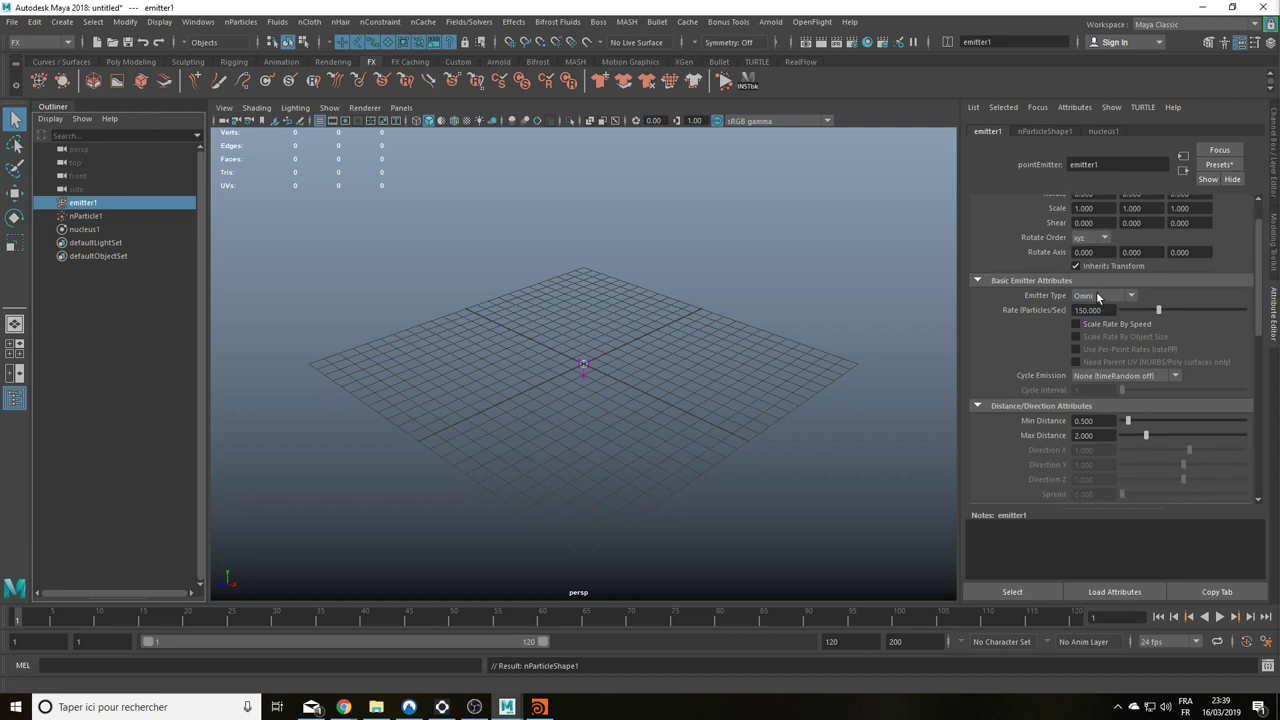
pyautogui.click(1098, 297)
pyautogui.click(1105, 364)
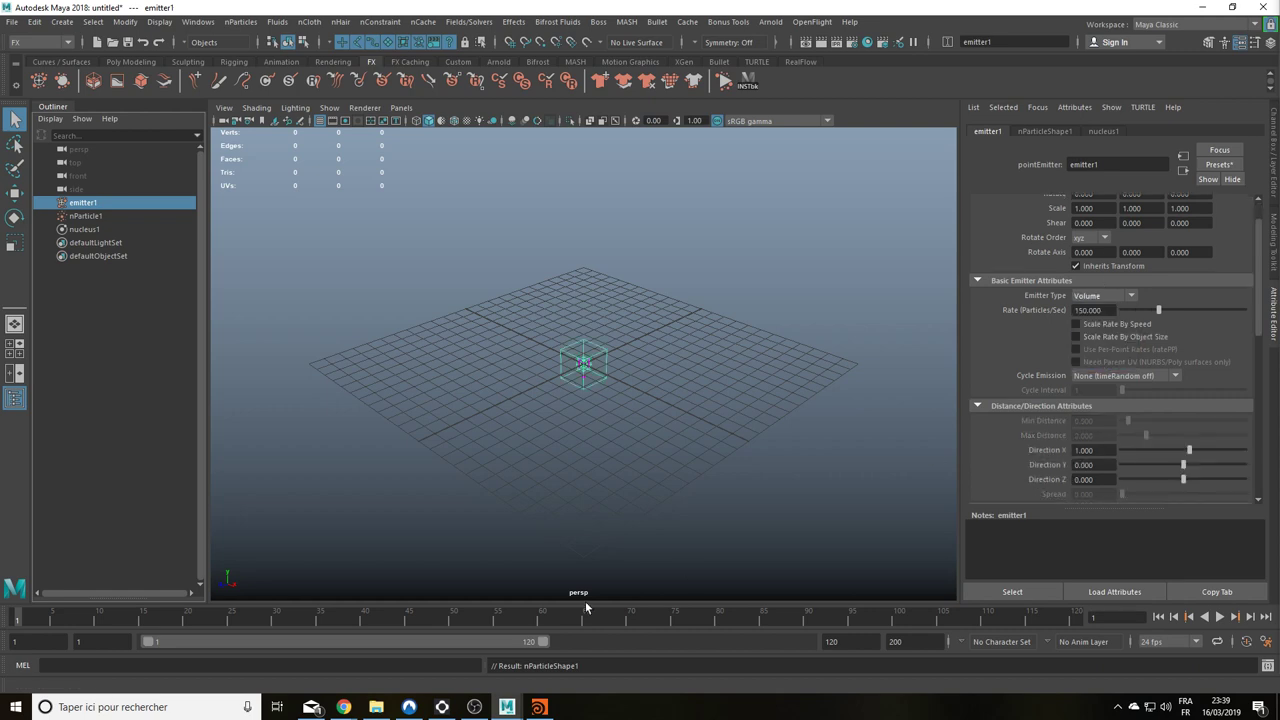
# Step: Raise the emitter above the grid and scale it to 20 in X and Z
pyautogui.press('w')
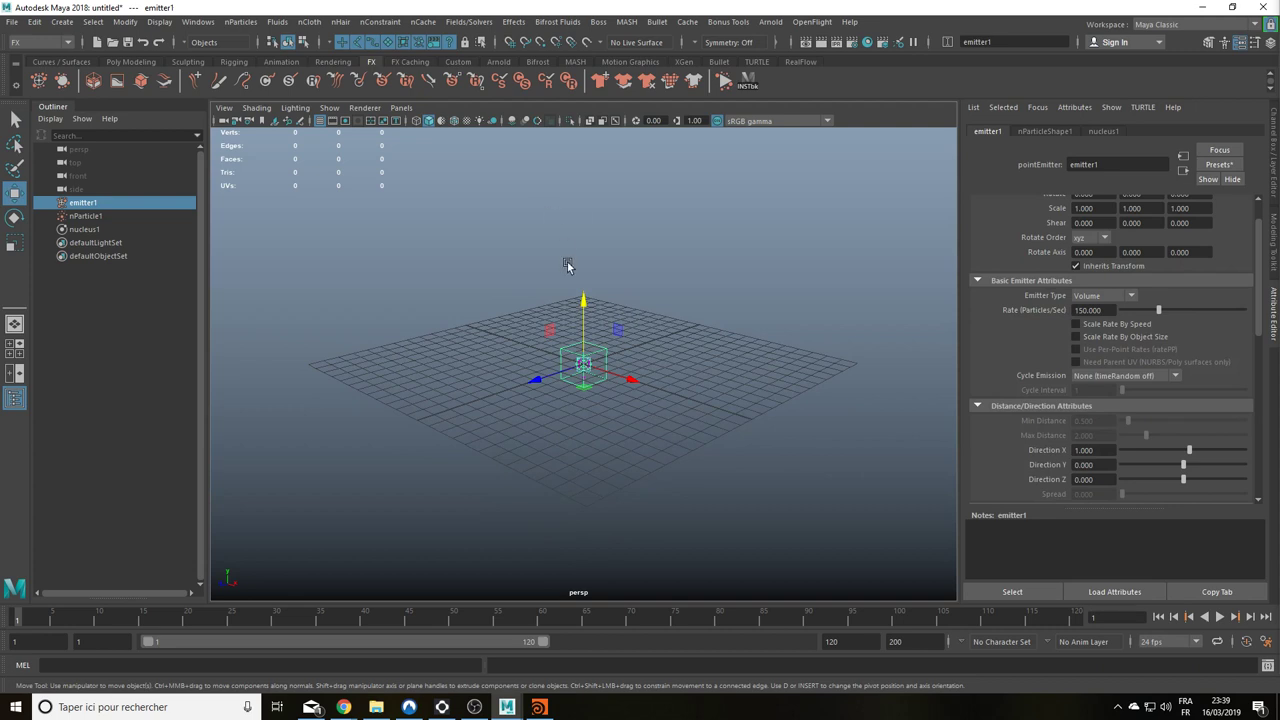
pyautogui.moveTo(584, 305); pyautogui.dragTo(602, 208)
pyautogui.scroll(2, 1106, 300)
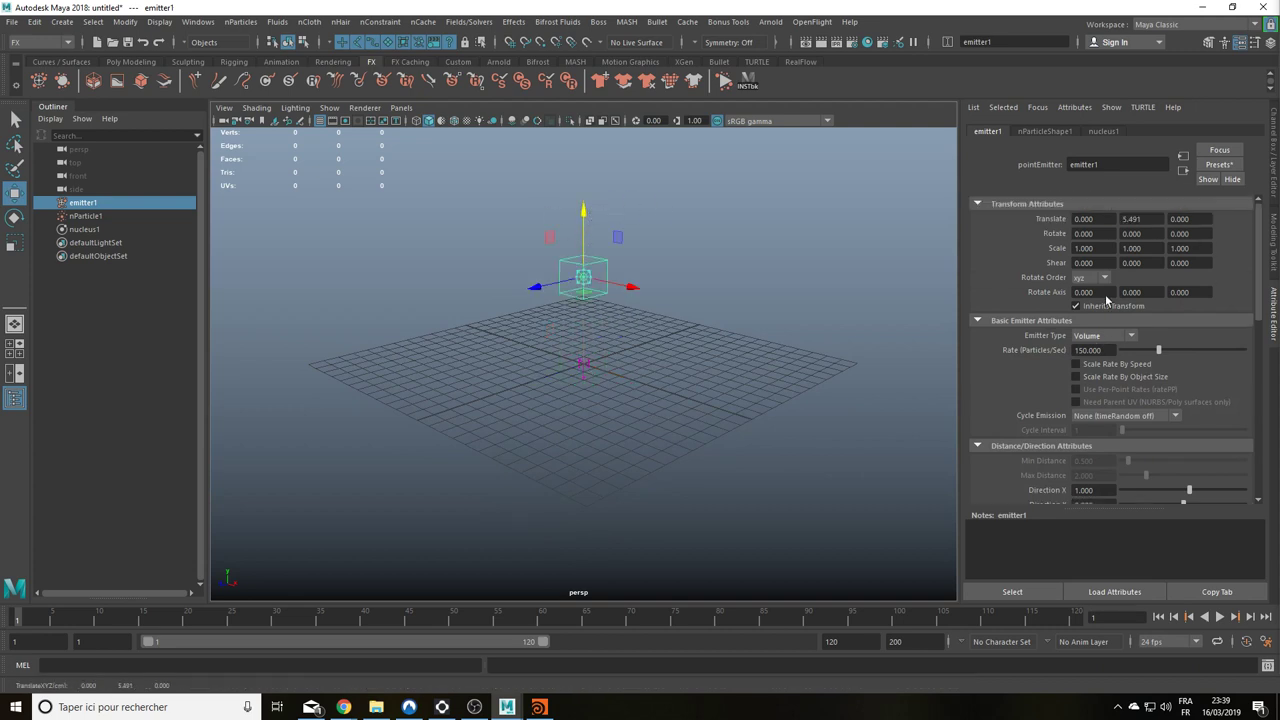
pyautogui.click(1098, 248)
pyautogui.write('20')
pyautogui.press('capslock')
pyautogui.press('Tab')
pyautogui.press('Tab')
pyautogui.write('20')
pyautogui.press('Return')
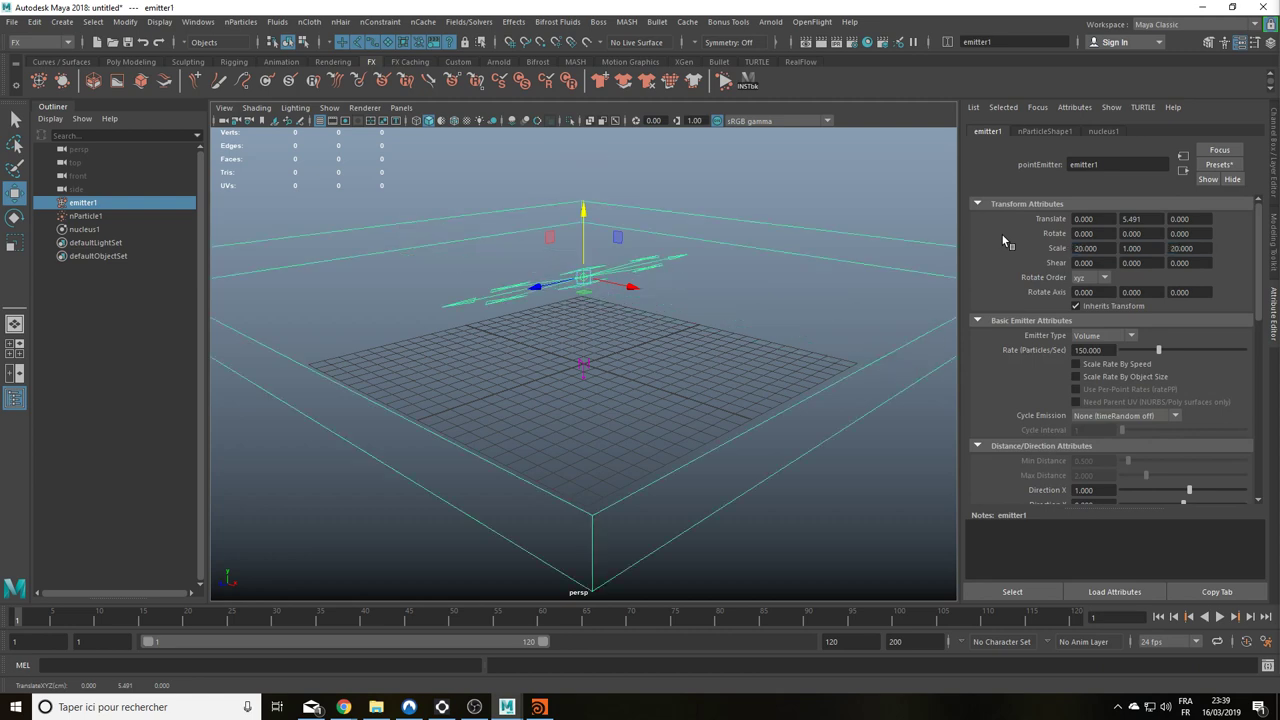
# Step: Play the simulation and orbit around the emitting particle cloud, then stop playback
pyautogui.click(1219, 617)
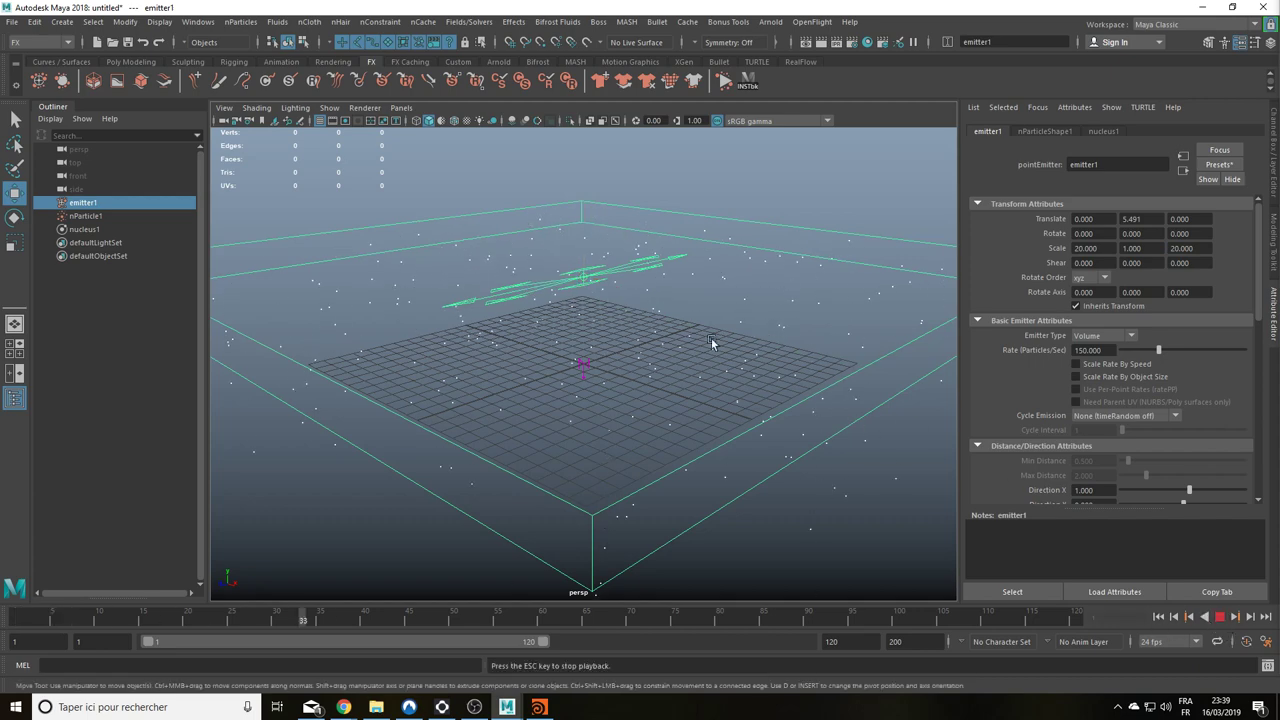
pyautogui.moveTo(557, 238)
pyautogui.keyDown('alt'); pyautogui.mouseDown()
pyautogui.moveTo(603, 354)
pyautogui.moveTo(603, 330)
pyautogui.mouseUp(); pyautogui.keyUp('alt')
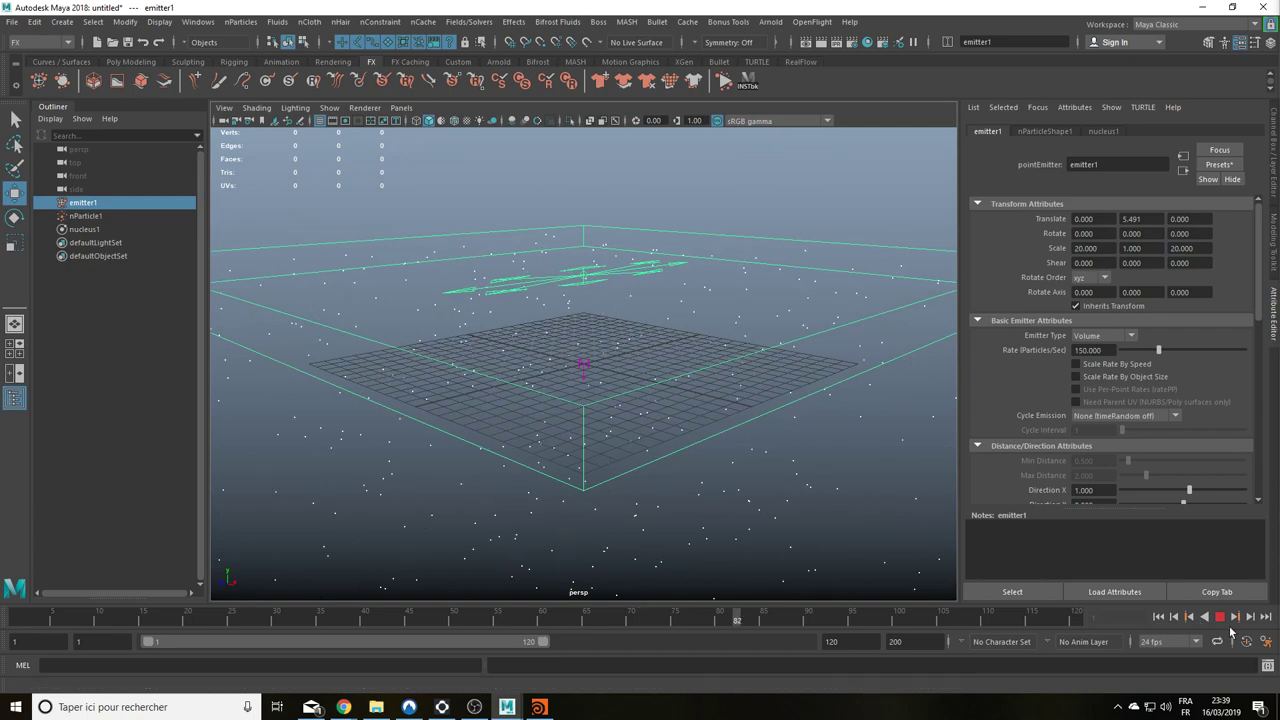
pyautogui.press('Escape')
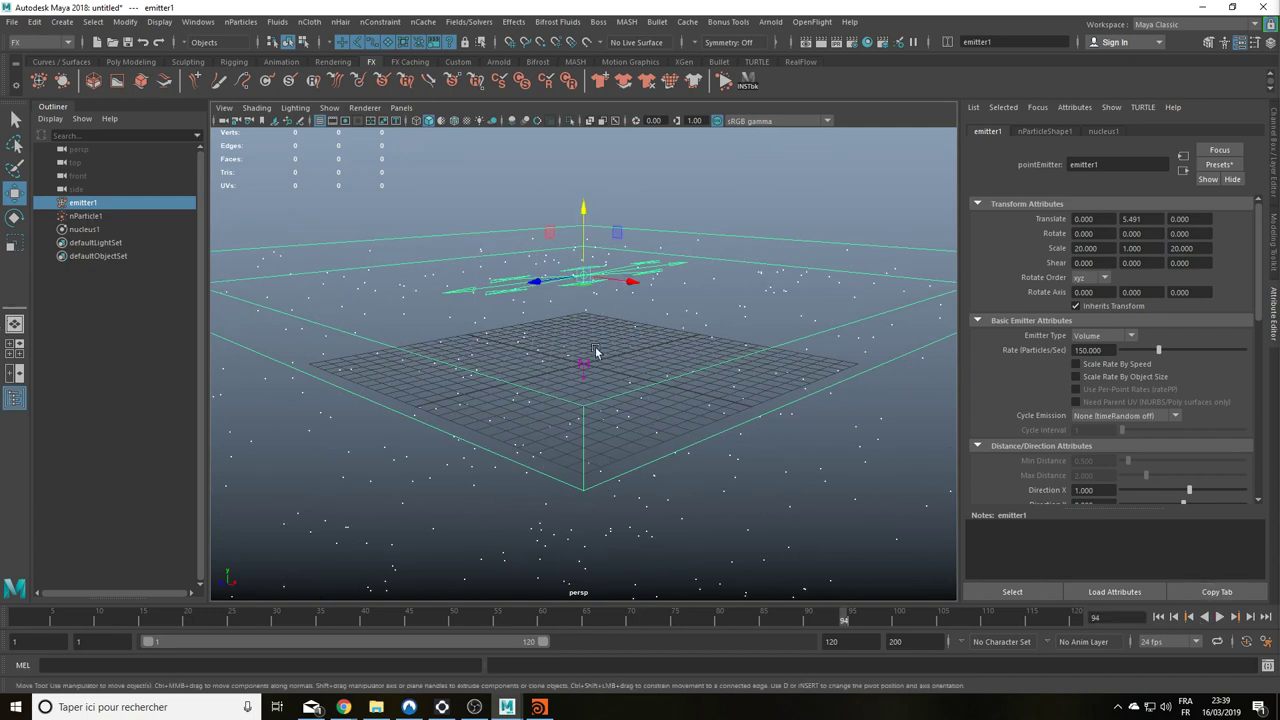
# Step: Select nParticle1 and set its Particle Render Type to Spheres
pyautogui.click(110, 217)
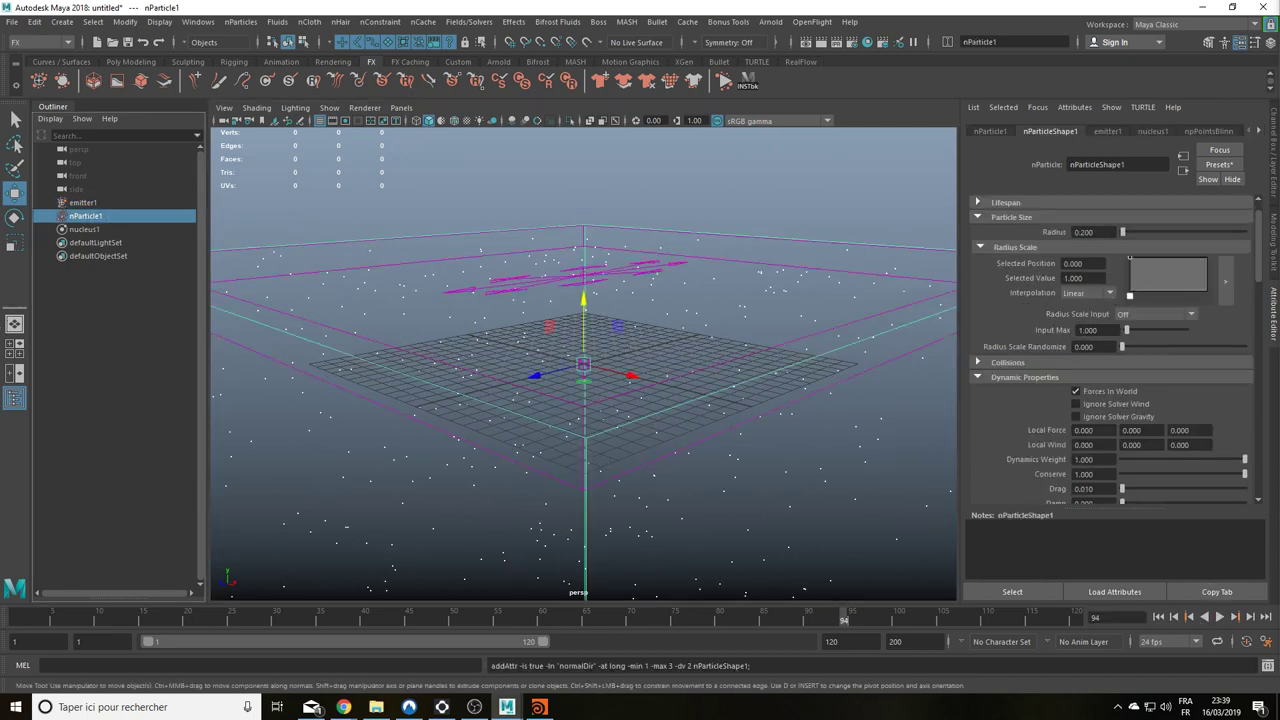
pyautogui.scroll(-3, 1042, 407)
pyautogui.scroll(-3, 1045, 415)
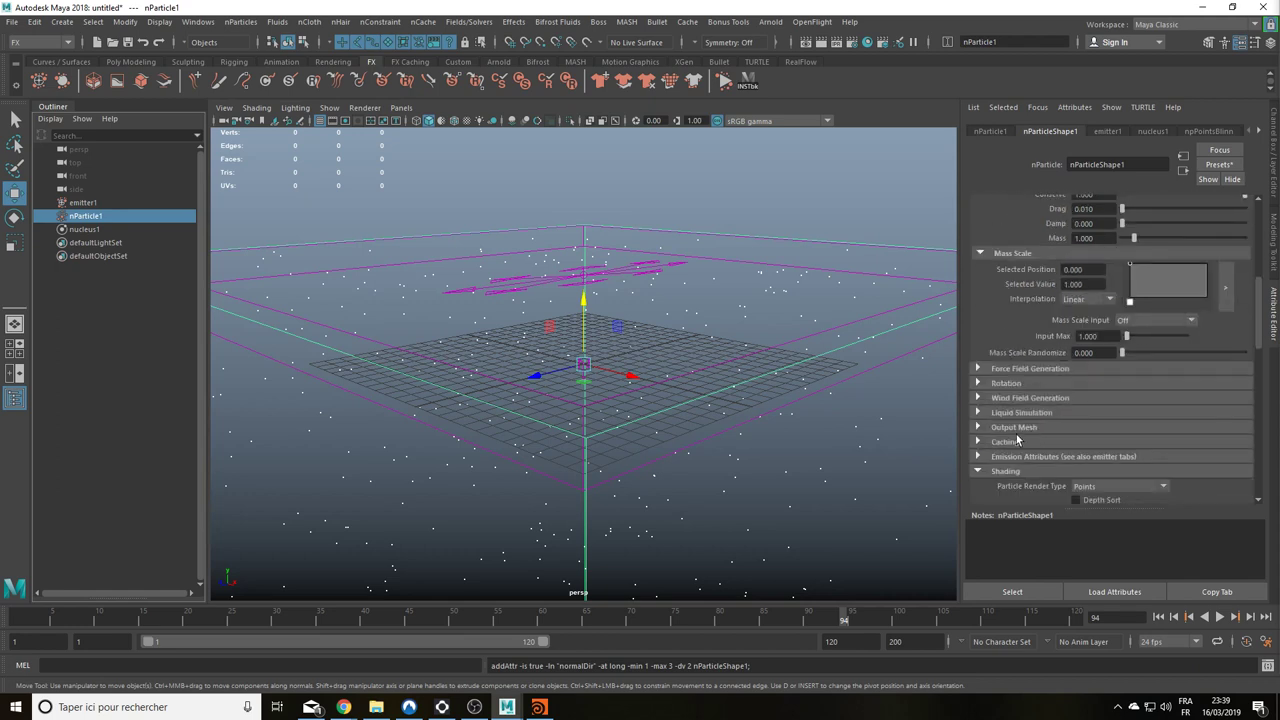
pyautogui.scroll(-3, 1006, 437)
pyautogui.click(1098, 368)
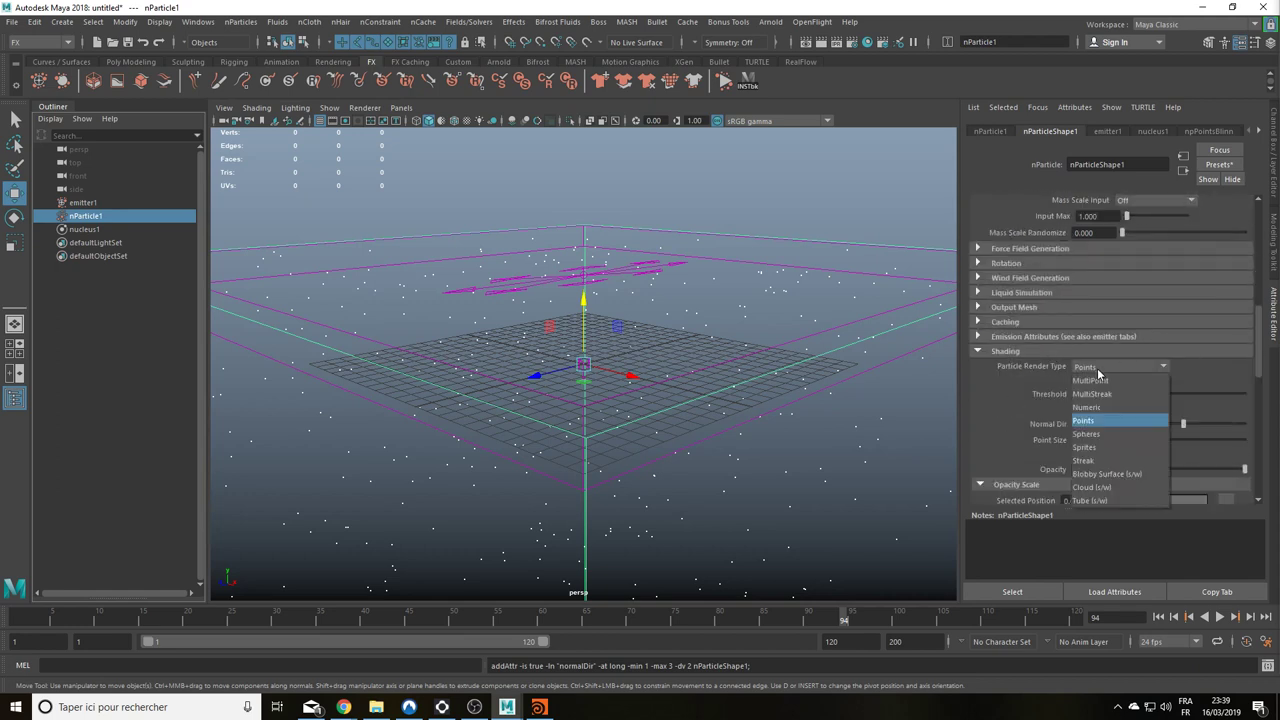
pyautogui.click(1087, 434)
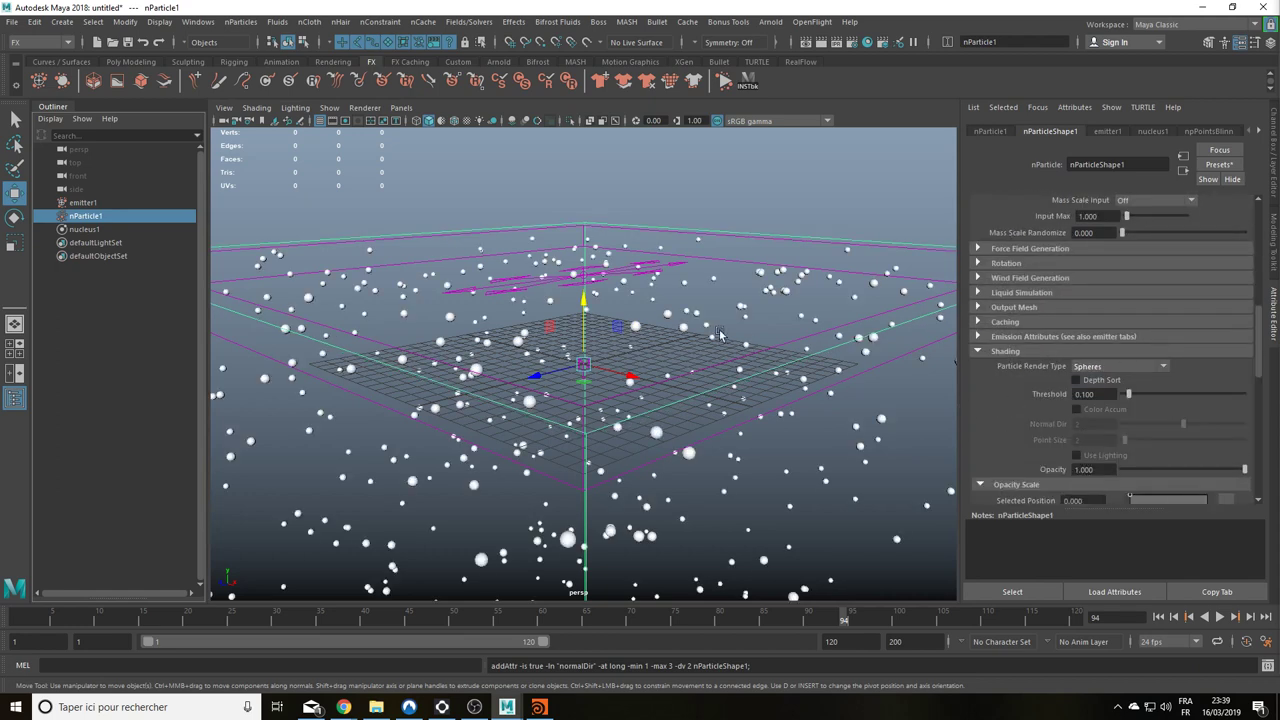
# Step: Set the particle radius to 0.1 and drive Radius Scale Input by Particle ID
pyautogui.scroll(5, 1130, 347)
pyautogui.scroll(4, 1130, 347)
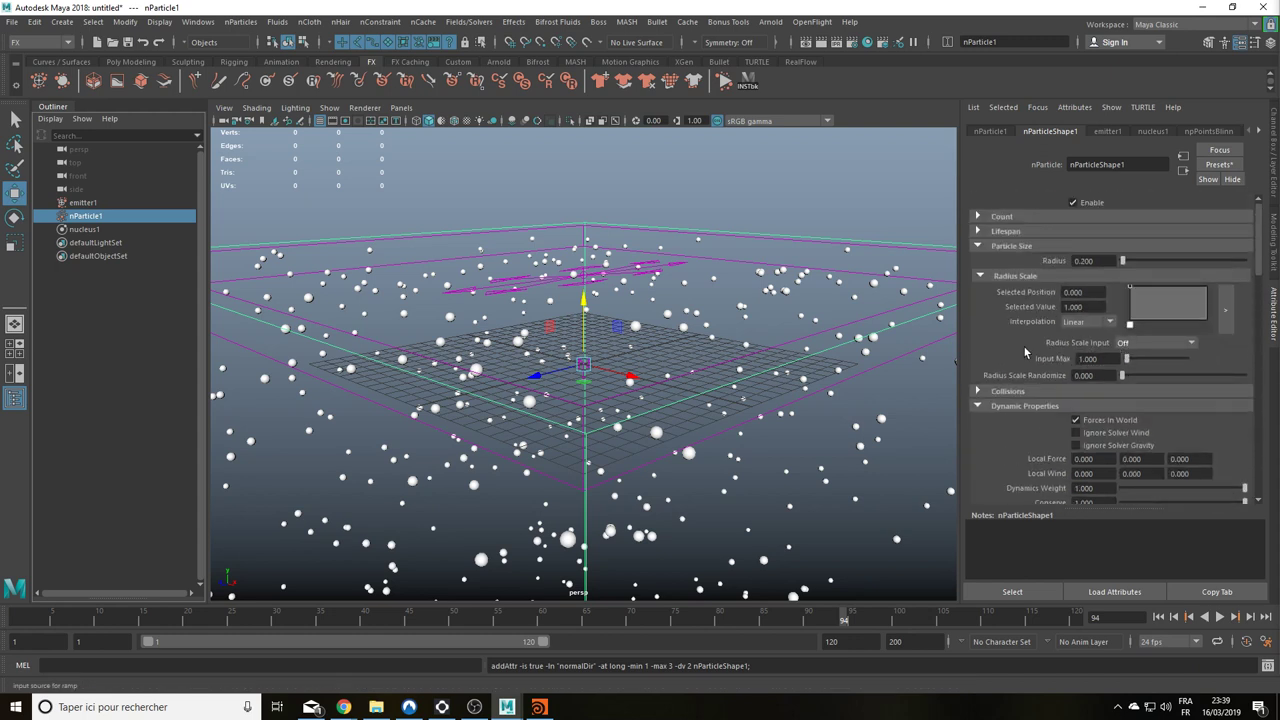
pyautogui.click(1102, 261)
pyautogui.write('0.100')
pyautogui.press('Return')
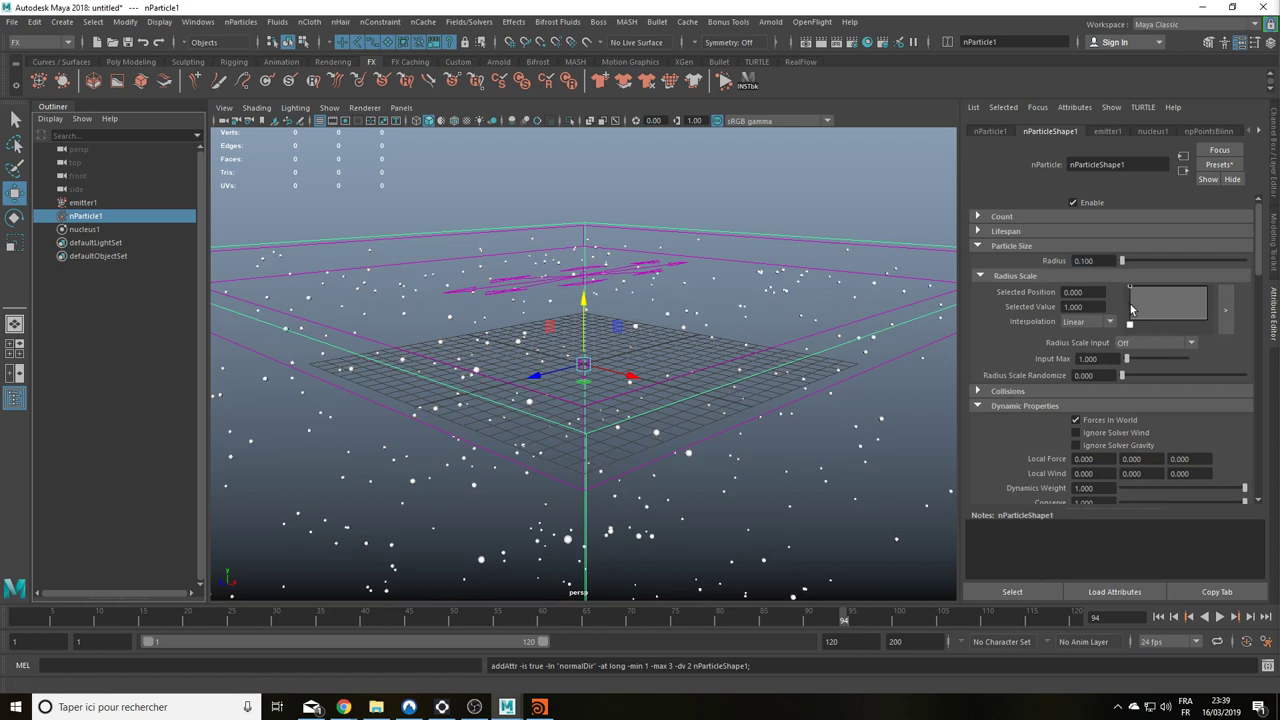
pyautogui.click(1128, 344)
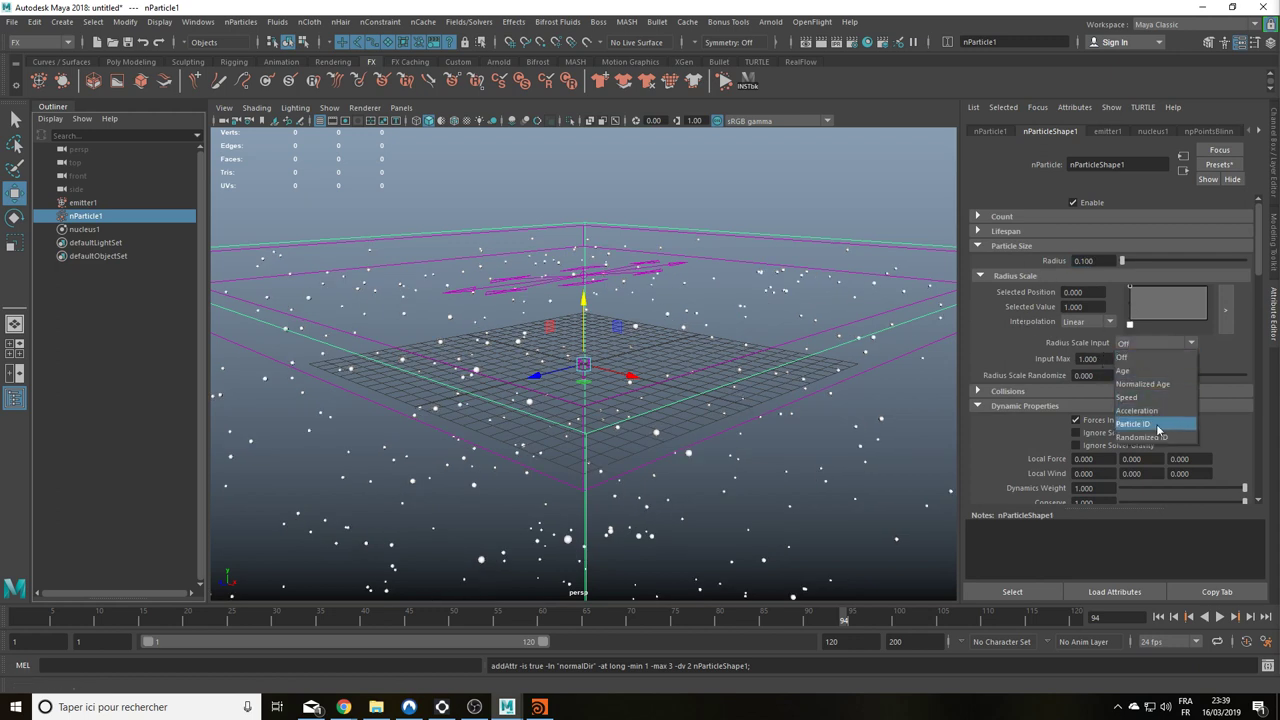
pyautogui.click(1133, 424)
# Step: Set Radius Scale Randomize to 0.154 and shrink the particle radius to 0.052
pyautogui.click(1102, 375)
pyautogui.write('0.1')
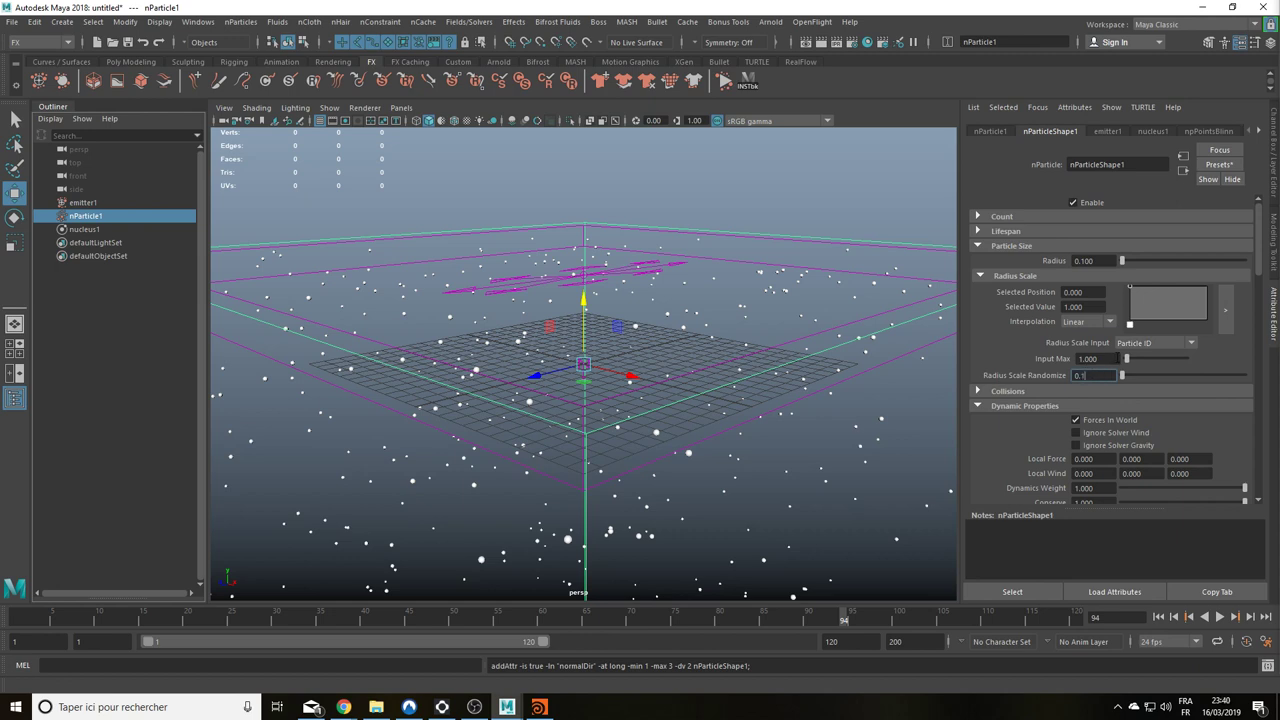
pyautogui.press('Return')
pyautogui.moveTo(1152, 380); pyautogui.dragTo(1145, 381)
pyautogui.click(1098, 260)
pyautogui.write('0.052')
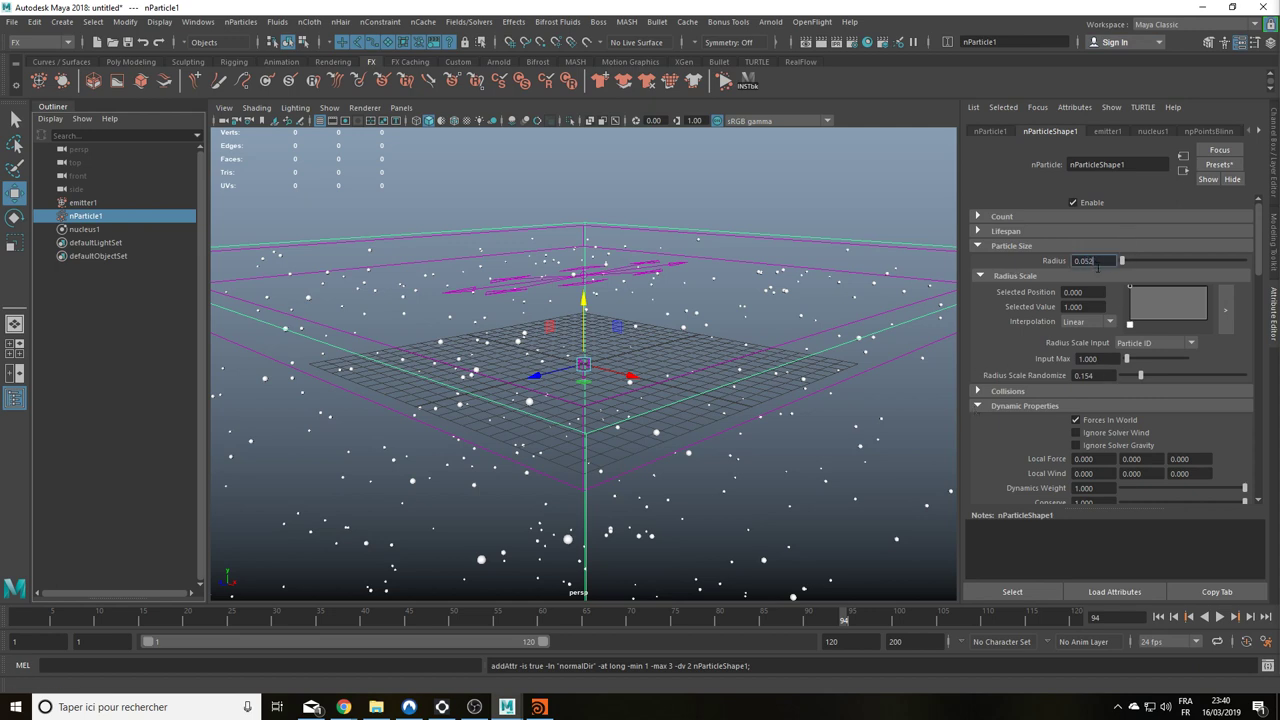
pyautogui.press('Return')
# Step: Replay the gravity-free simulation to check it, then extend the playback end to frame 1200
pyautogui.click(1220, 617)
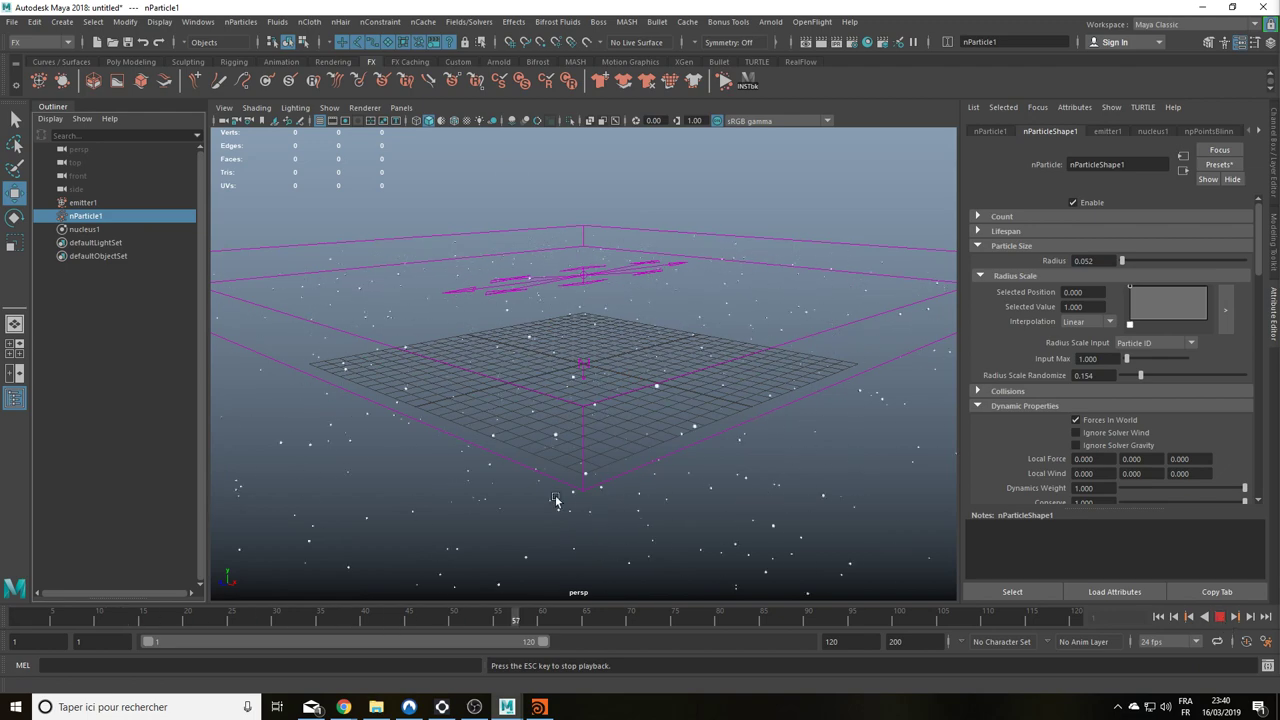
pyautogui.click(1220, 617)
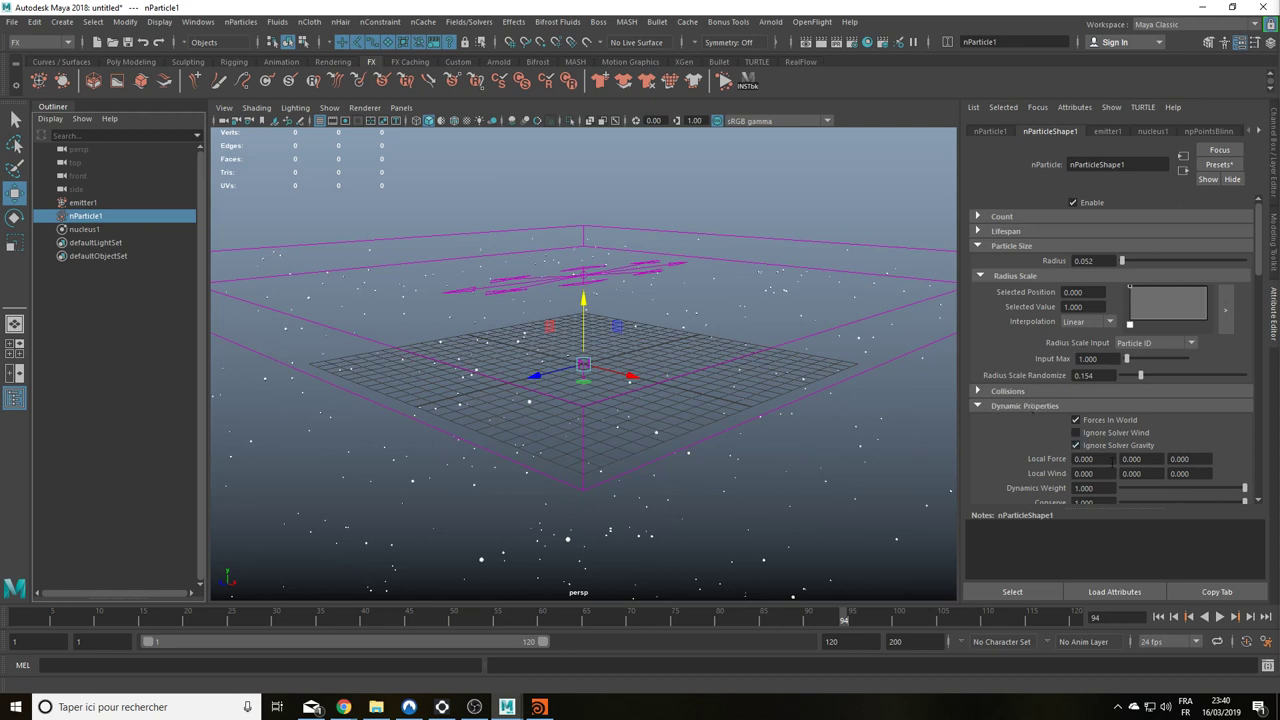
pyautogui.click(1220, 617)
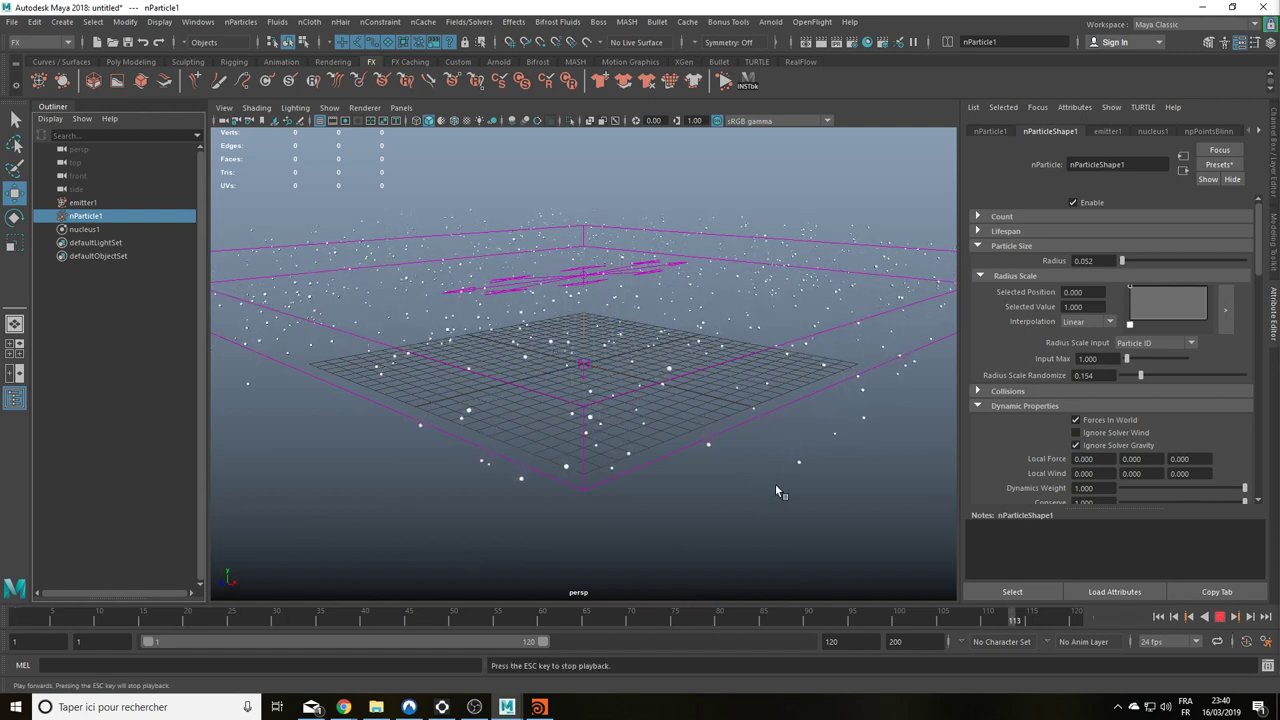
pyautogui.click(1220, 618)
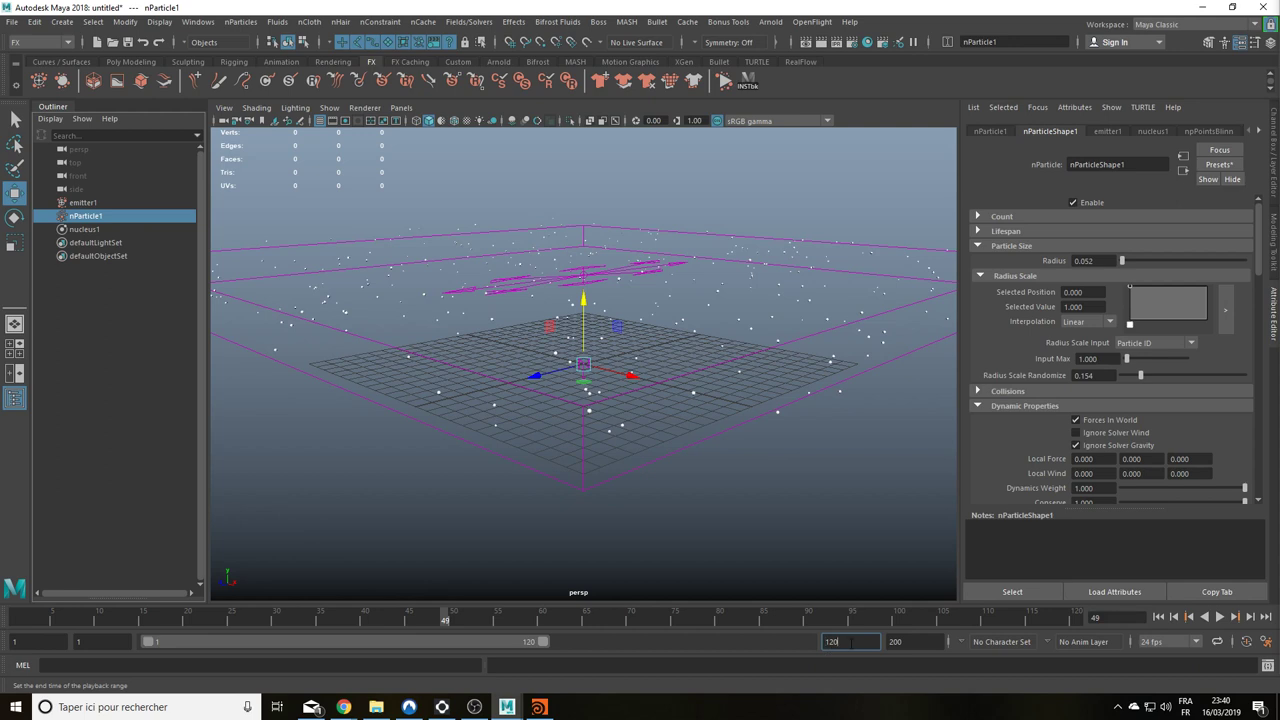
pyautogui.click(851, 641)
pyautogui.write('0')
pyautogui.press('Return')
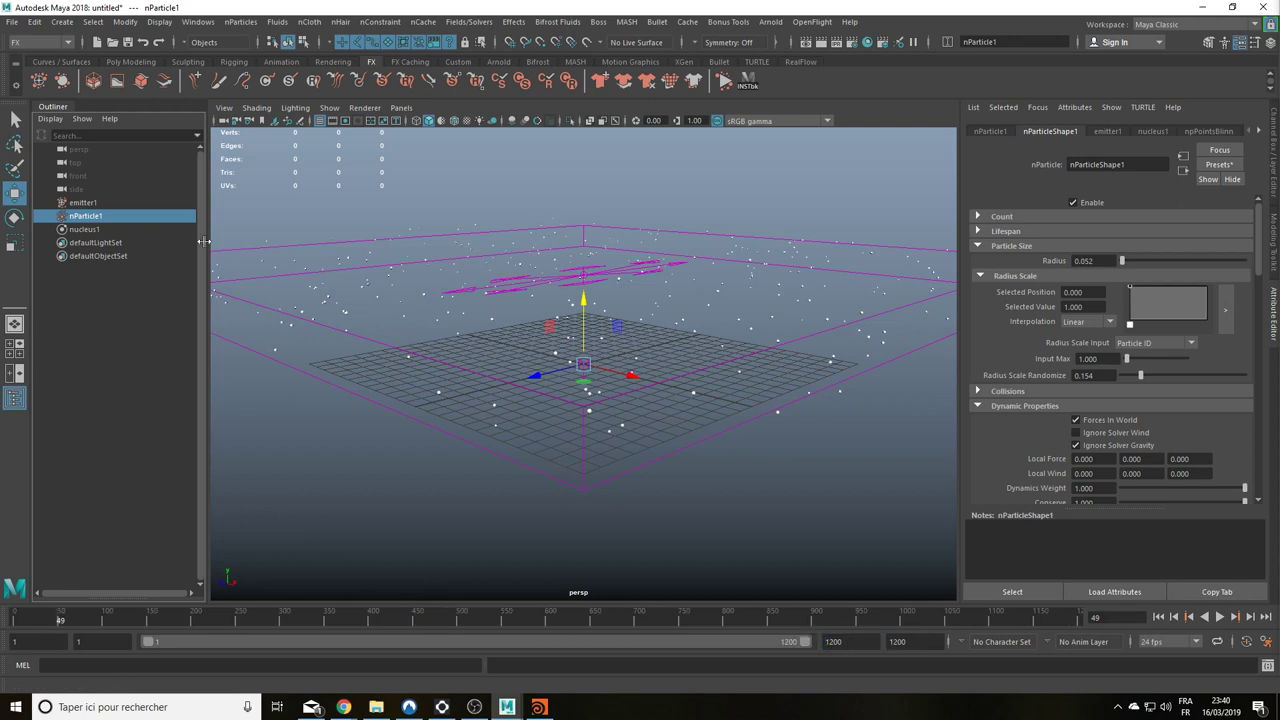
pyautogui.click(82, 218)
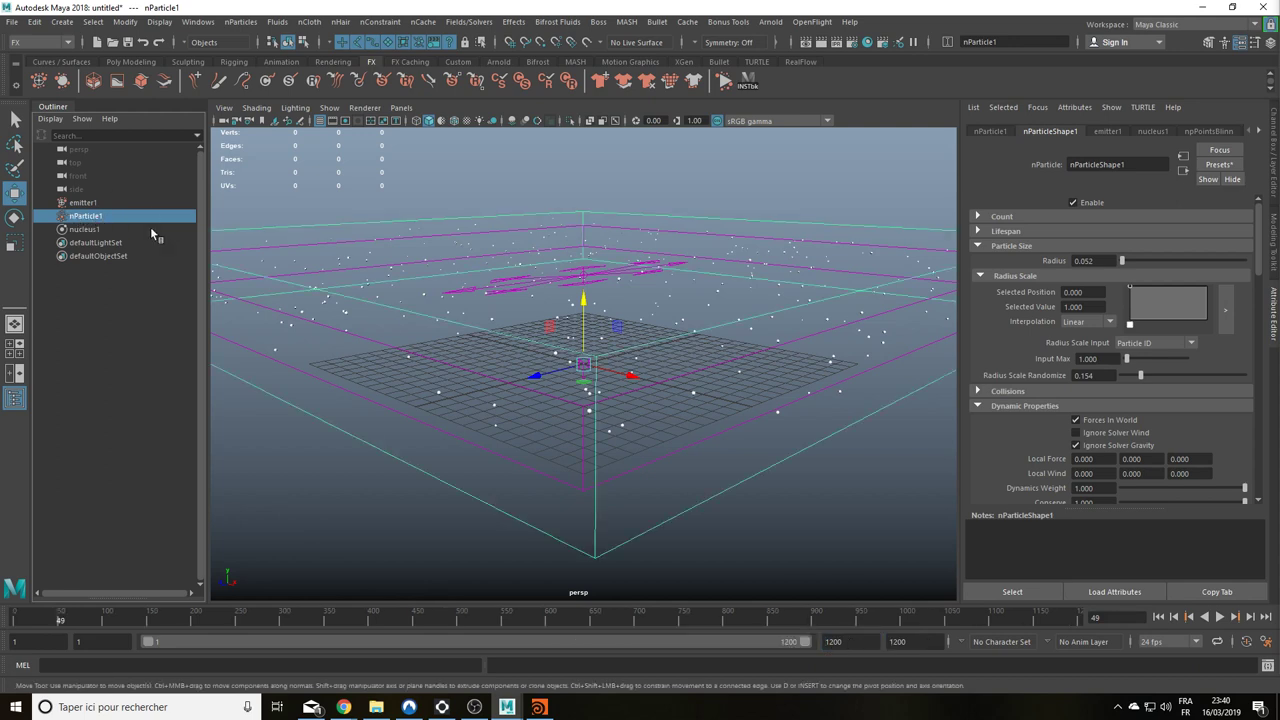
# Step: Add a turbulence field with Attenuation 0 and Frequency 0.5
pyautogui.click(466, 22)
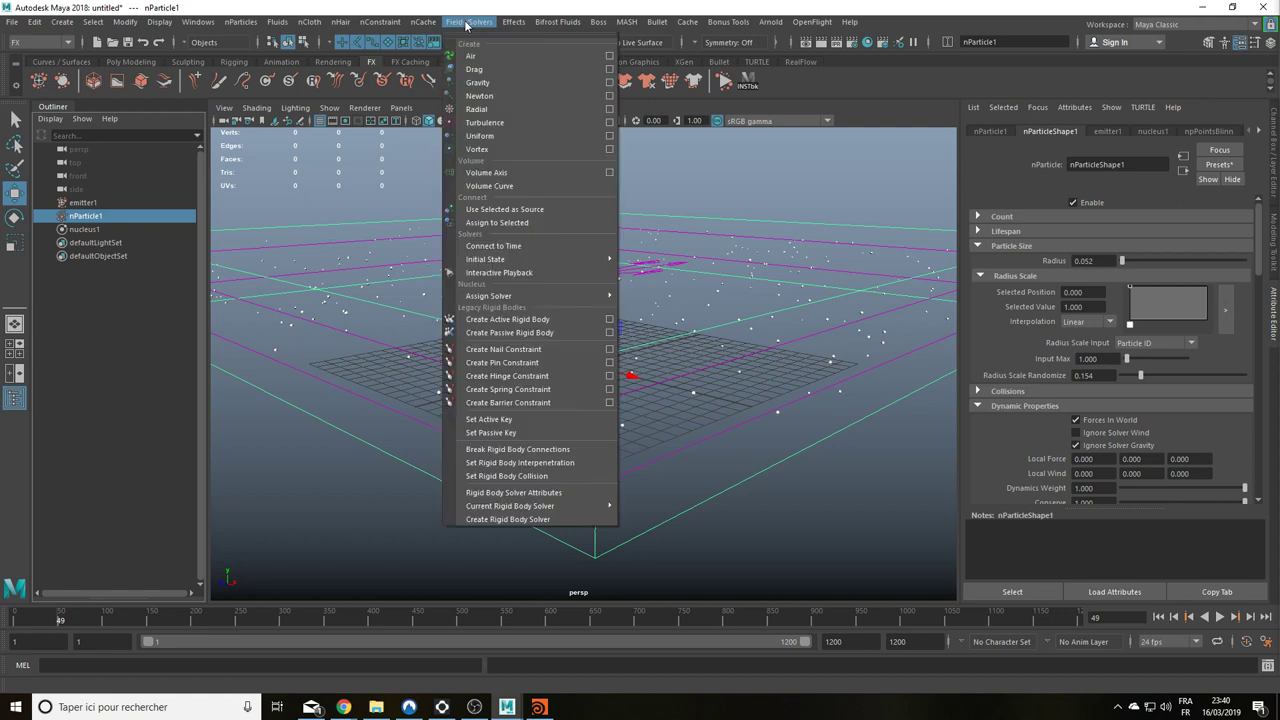
pyautogui.click(512, 122)
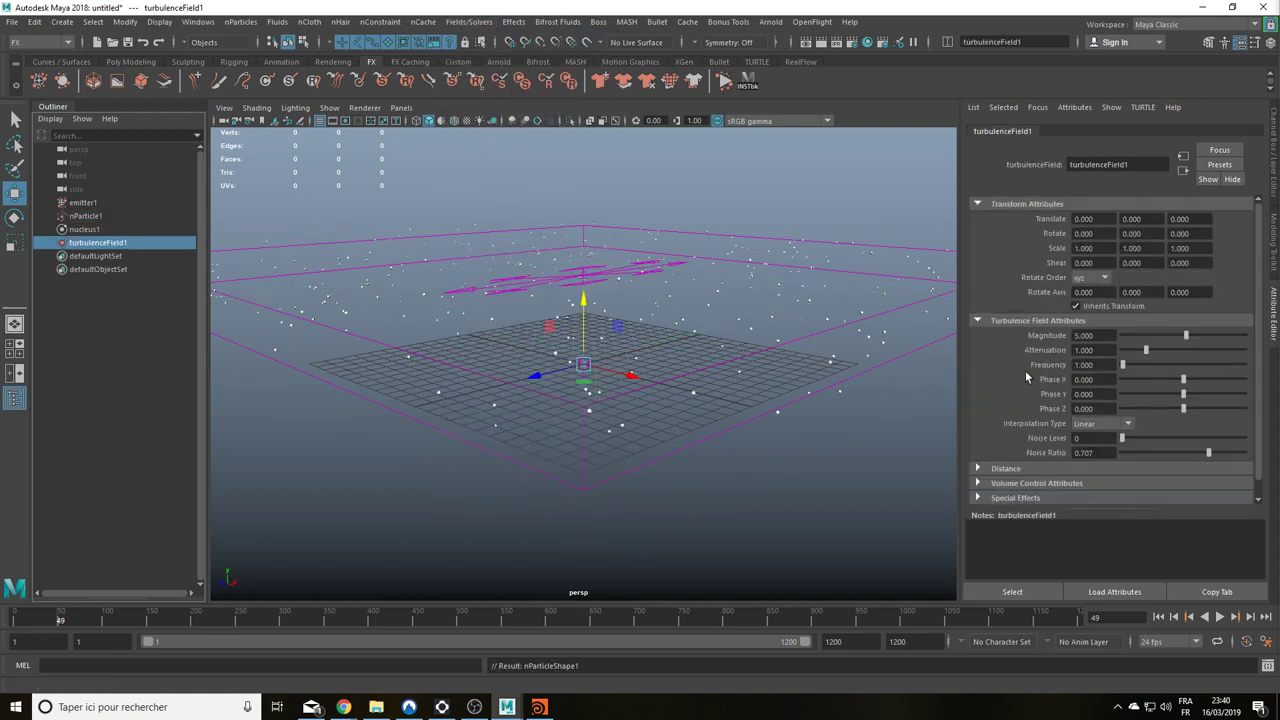
pyautogui.doubleClick(1090, 350)
pyautogui.write('0')
pyautogui.press('Return')
pyautogui.click(1084, 364)
pyautogui.press('Return')
# Step: Preview the turbulent motion, then raise the turbulence Magnitude to 15
pyautogui.click(1219, 617)
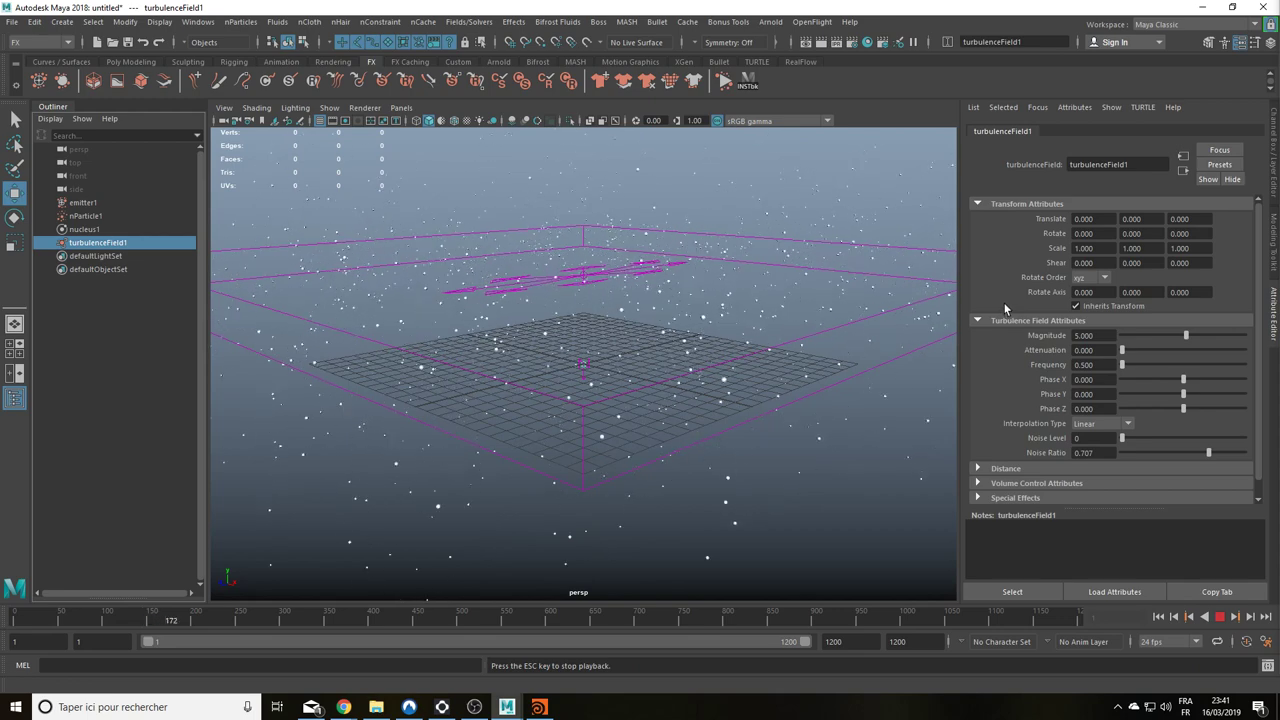
pyautogui.click(1219, 616)
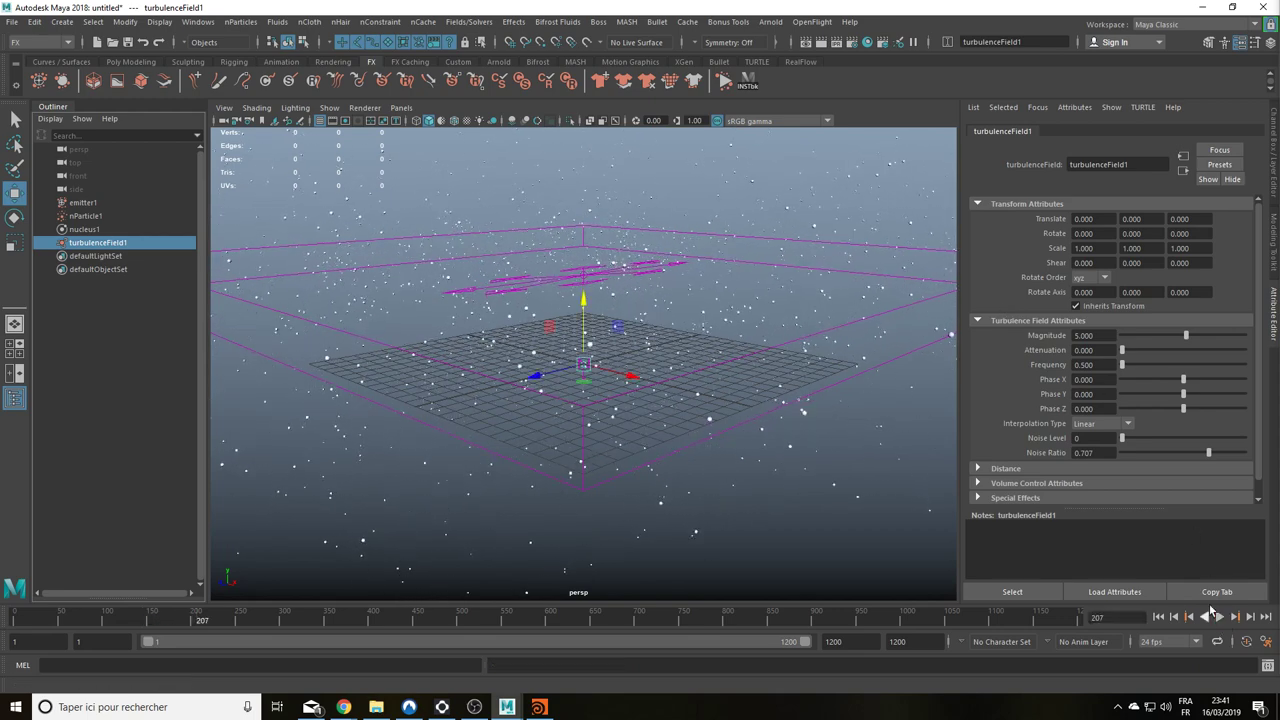
pyautogui.click(1100, 364)
pyautogui.click(1090, 335)
pyautogui.write('15')
pyautogui.press('Return')
# Step: Settle the Magnitude at 8, replay, rewind to frame 1 and reselect nParticle1
pyautogui.click(1220, 617)
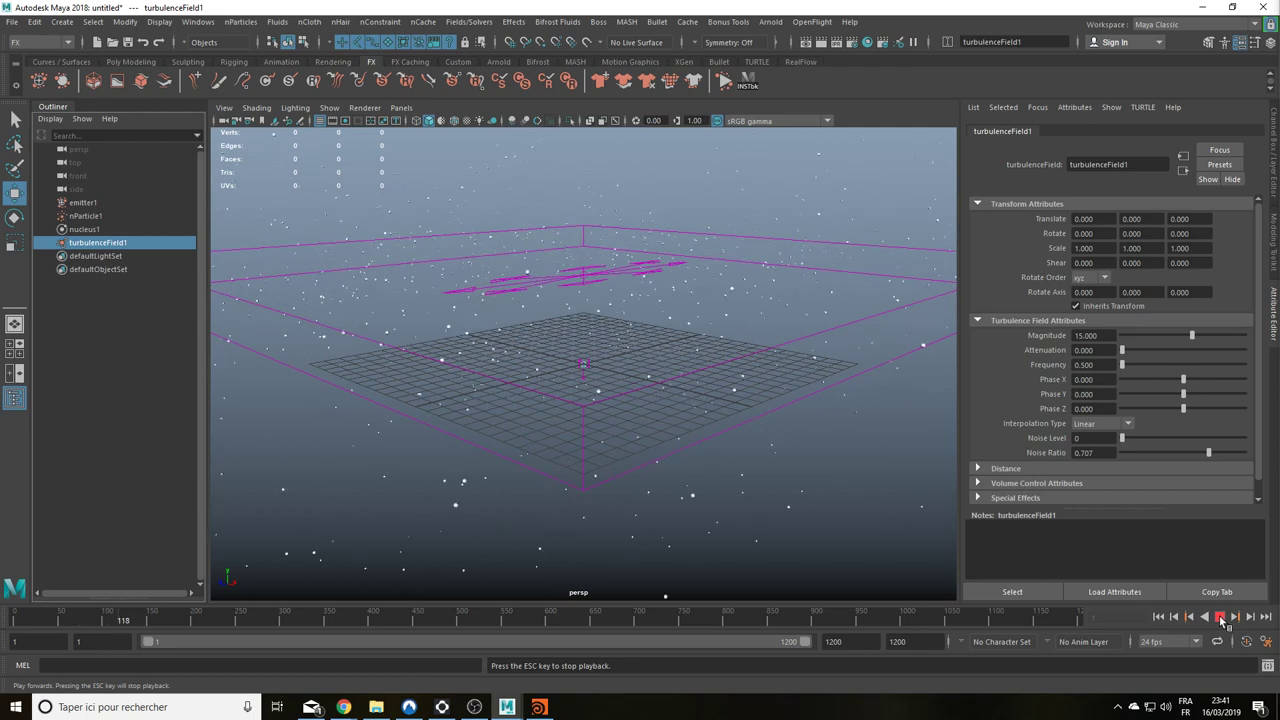
pyautogui.click(1220, 617)
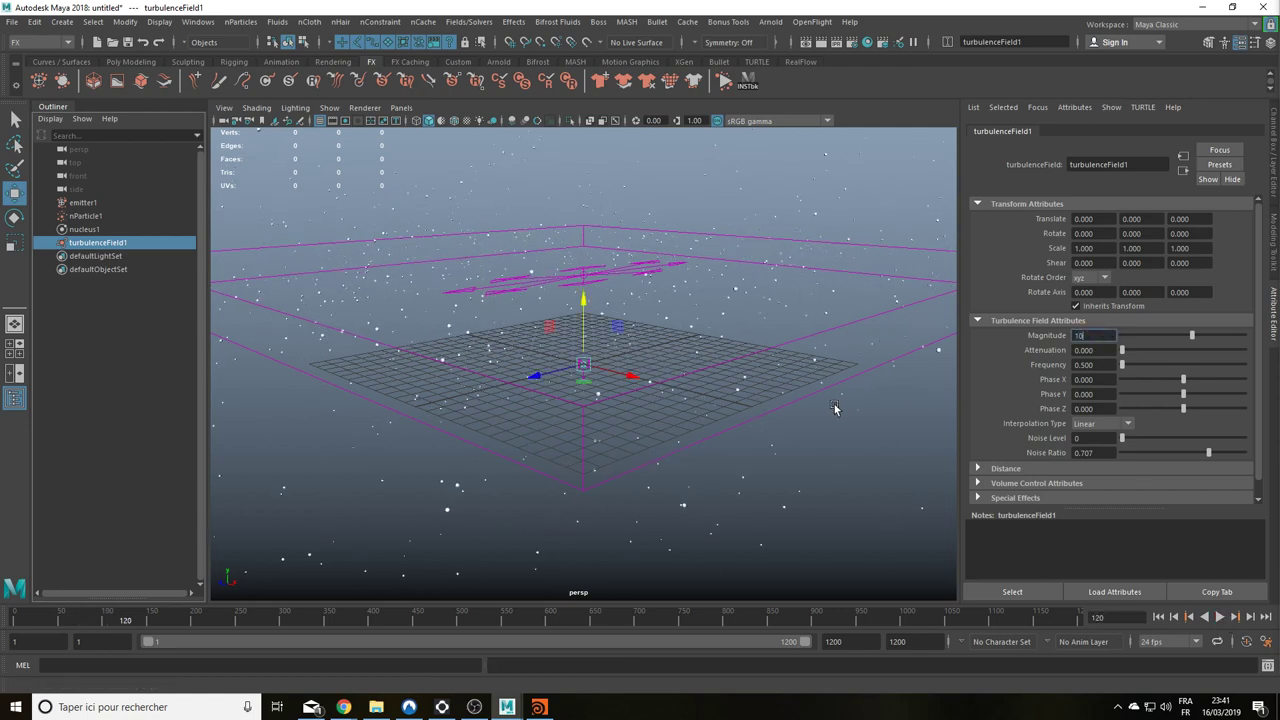
pyautogui.write('8')
pyautogui.press('Return')
pyautogui.click(1220, 617)
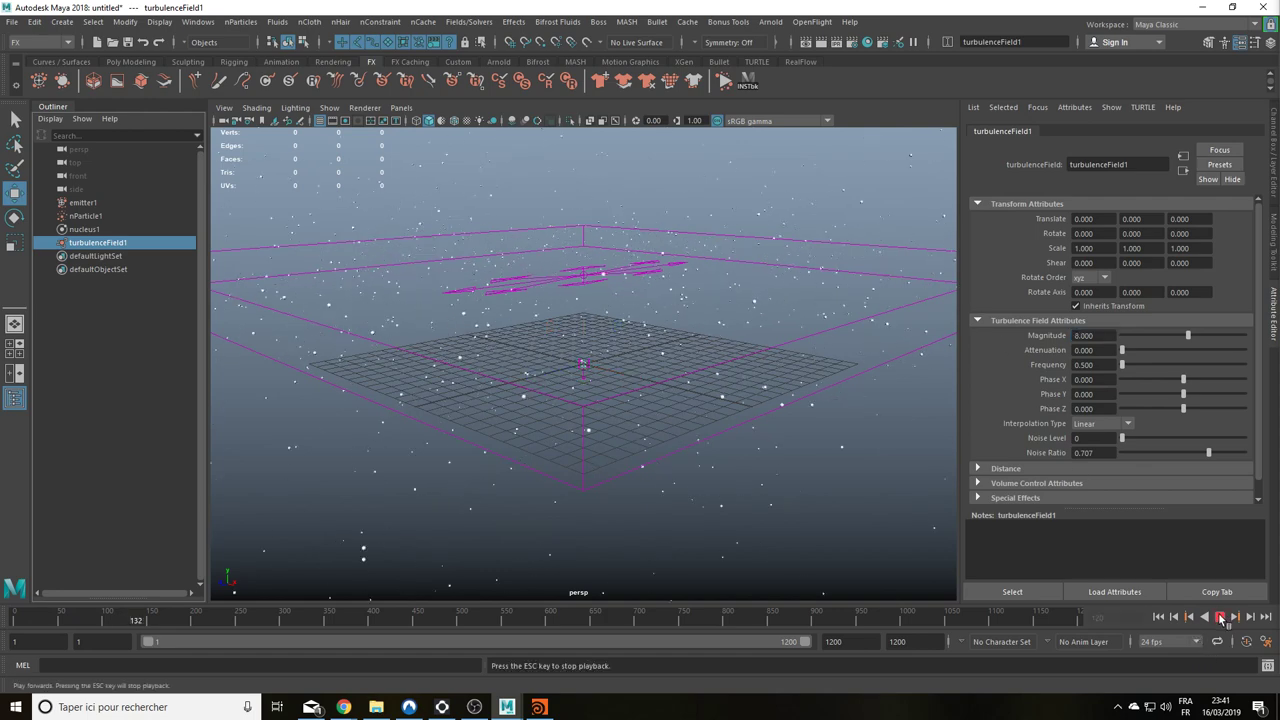
pyautogui.click(1220, 617)
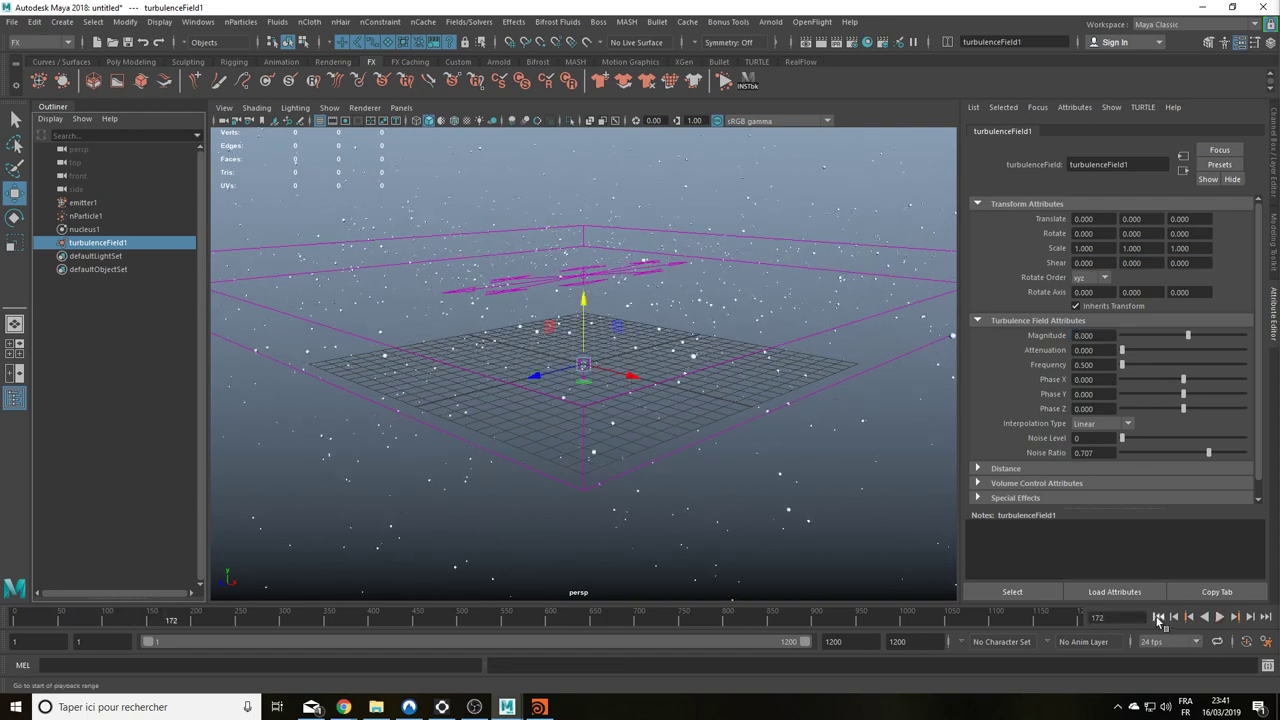
pyautogui.click(1158, 617)
pyautogui.click(82, 216)
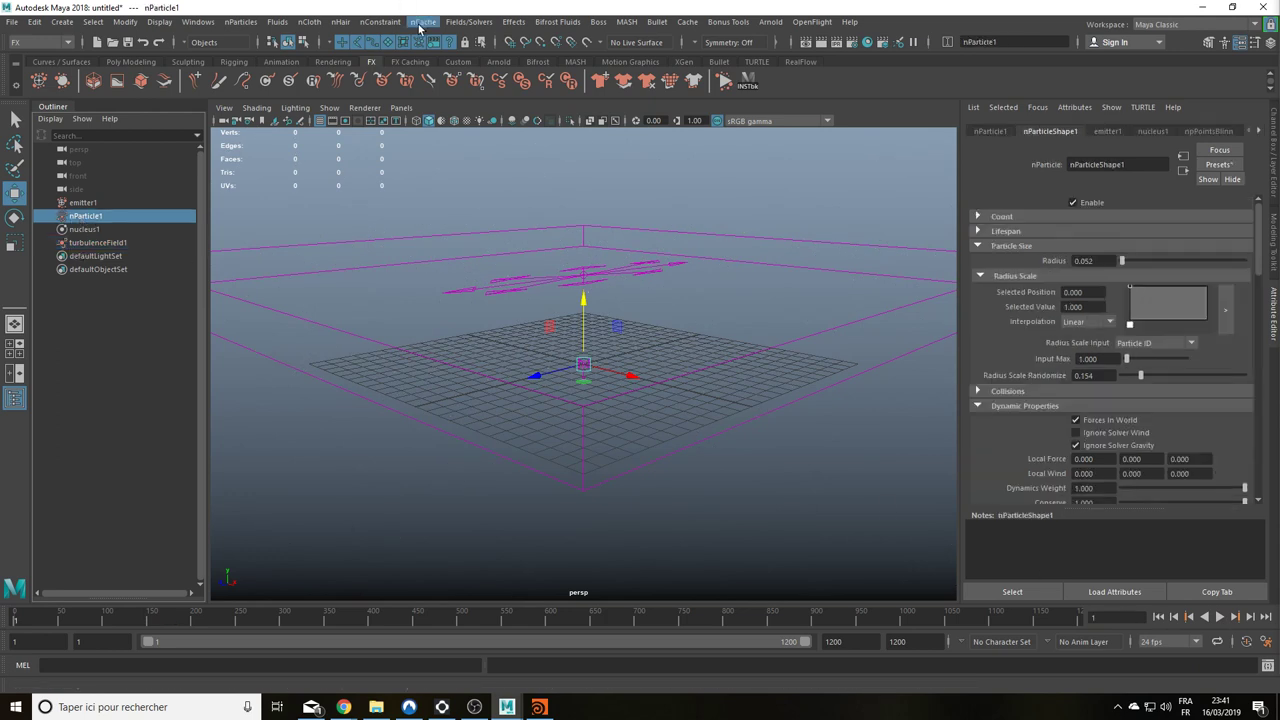
# Step: Add turbulenceField2 and give it Attenuation 0 and Magnitude 4
pyautogui.click(484, 22)
pyautogui.click(541, 118)
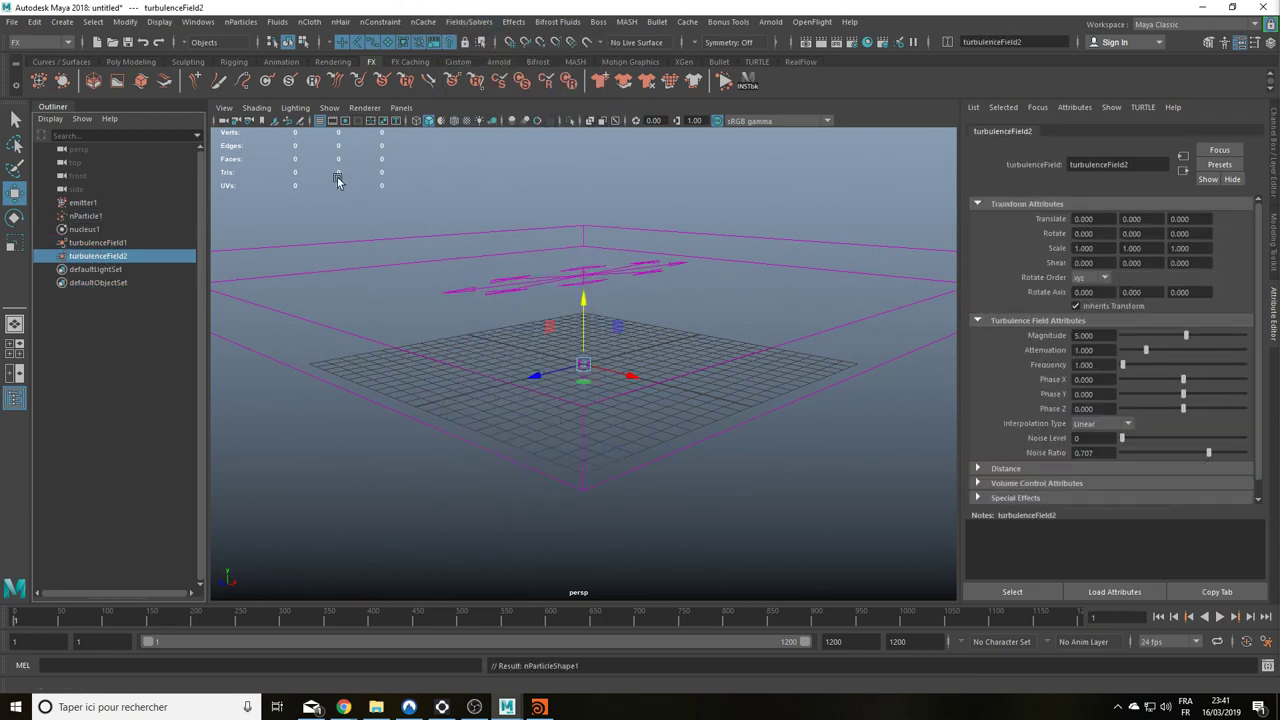
pyautogui.click(120, 243)
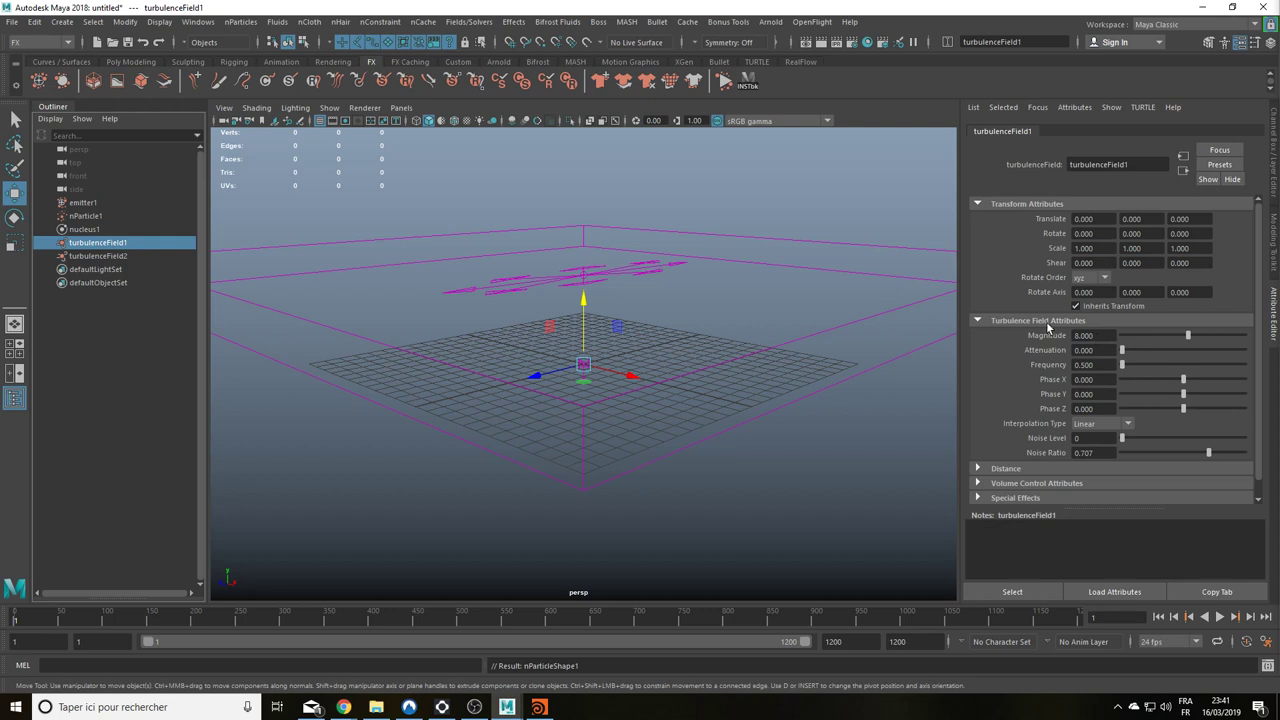
pyautogui.click(109, 257)
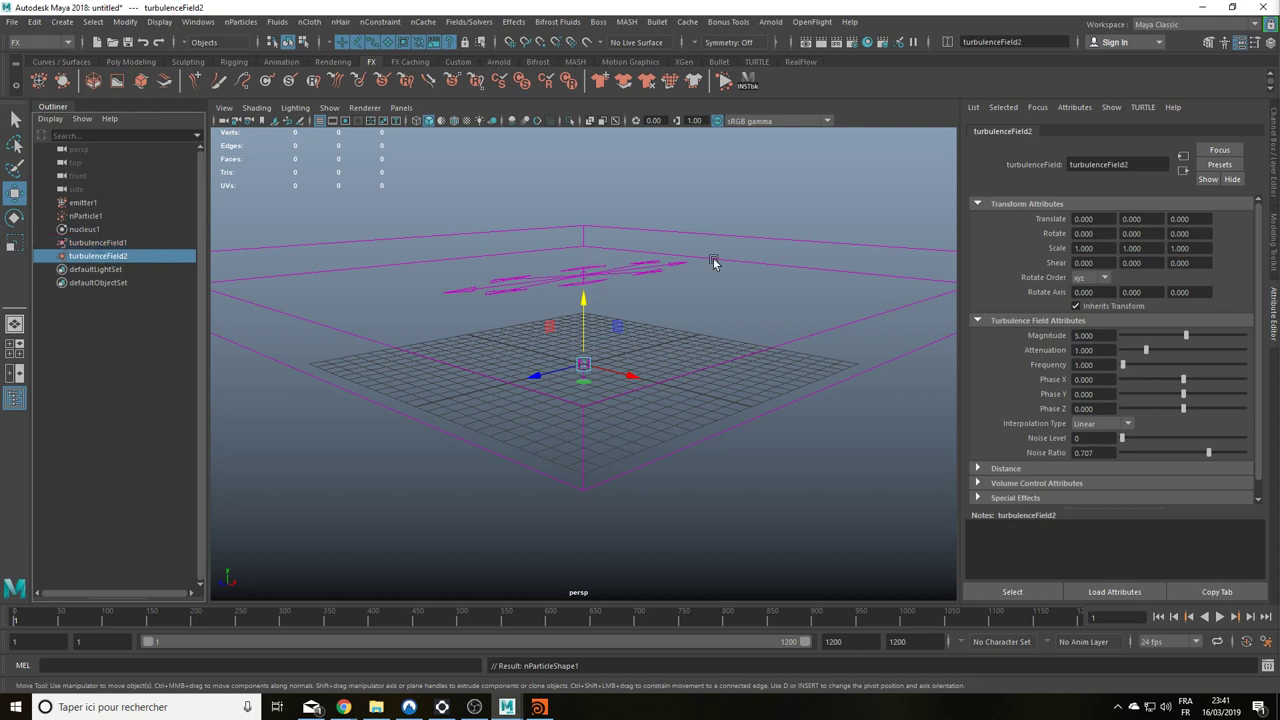
pyautogui.doubleClick(1108, 350)
pyautogui.write('0')
pyautogui.press('Return')
pyautogui.doubleClick(1100, 335)
pyautogui.write('4')
pyautogui.press('Return')
# Step: Play the simulation with both fields and orbit to watch the swarm, then reselect nParticle1
pyautogui.click(1219, 617)
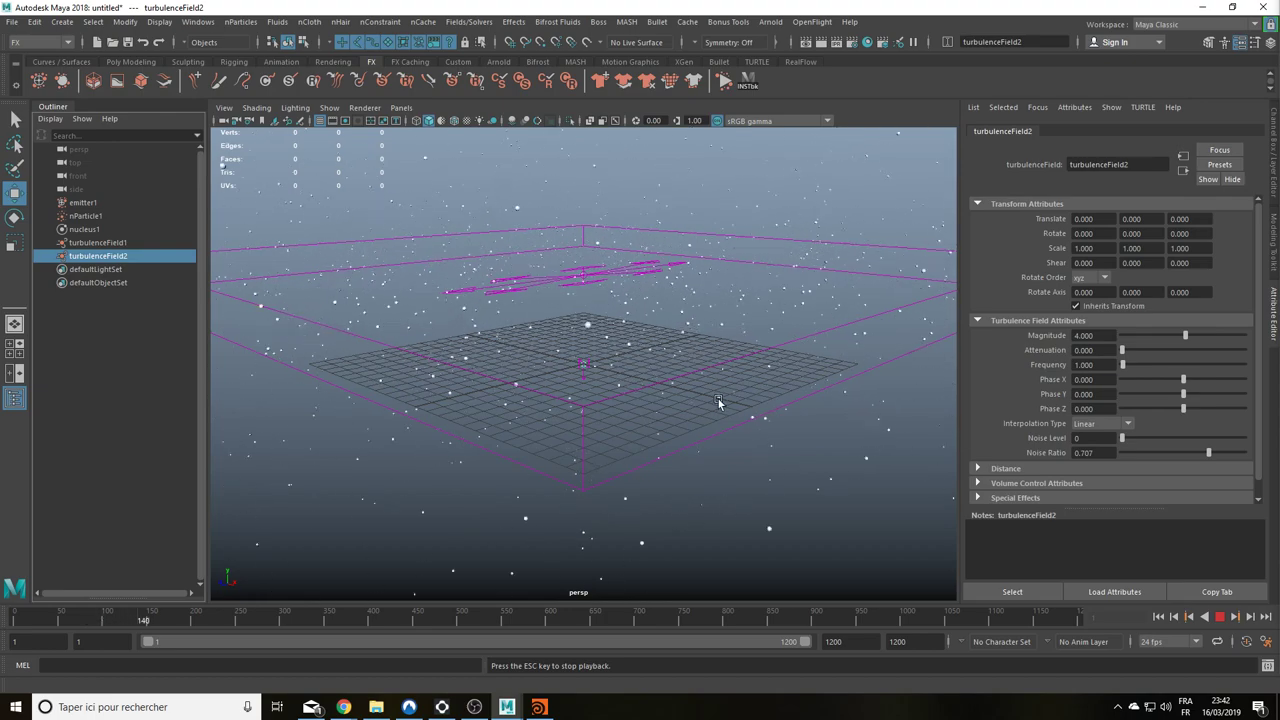
pyautogui.keyDown('alt'); pyautogui.moveTo(740, 378); pyautogui.dragTo(697, 355); pyautogui.keyUp('alt')
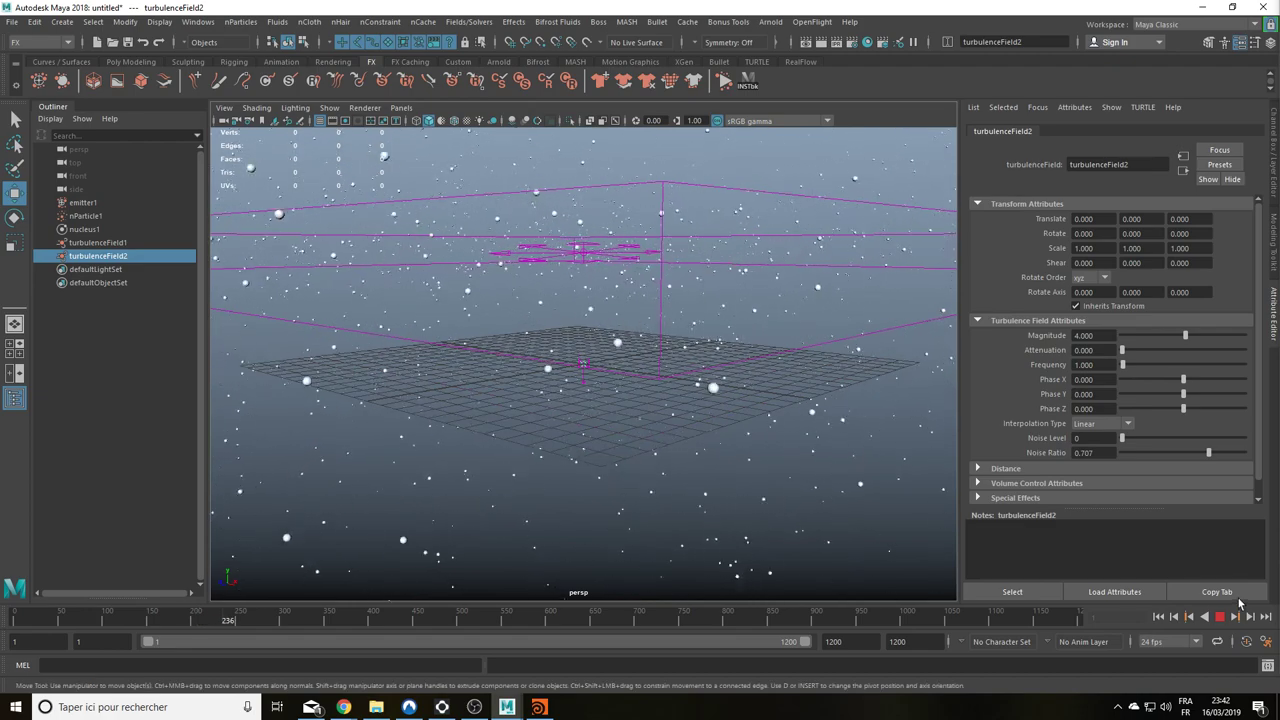
pyautogui.press('Escape')
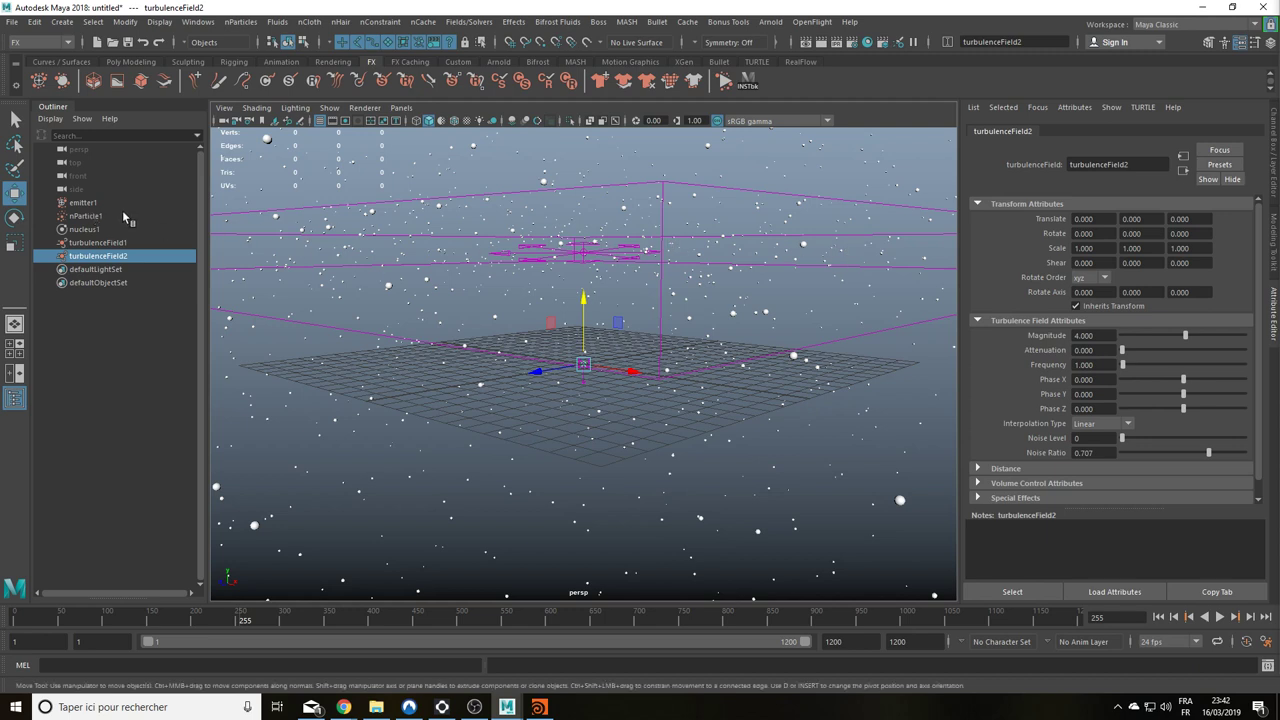
pyautogui.click(123, 214)
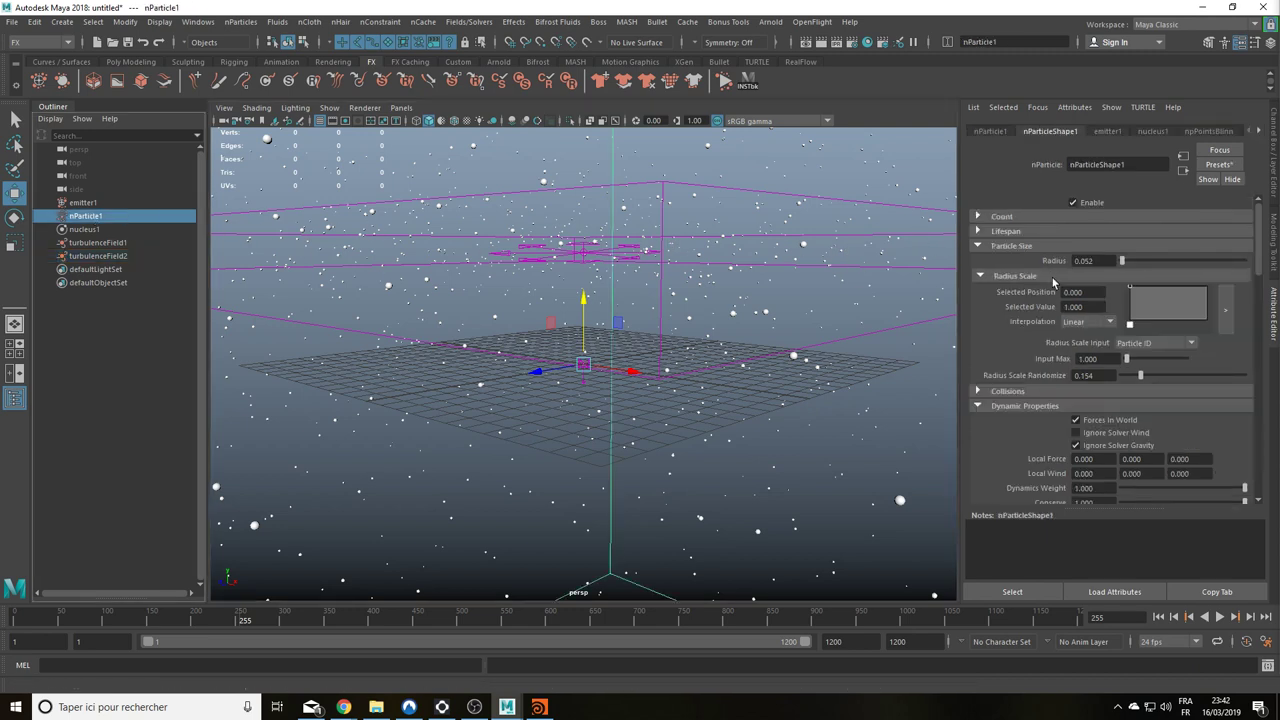
pyautogui.scroll(-5, 1112, 326)
pyautogui.scroll(-4, 1079, 295)
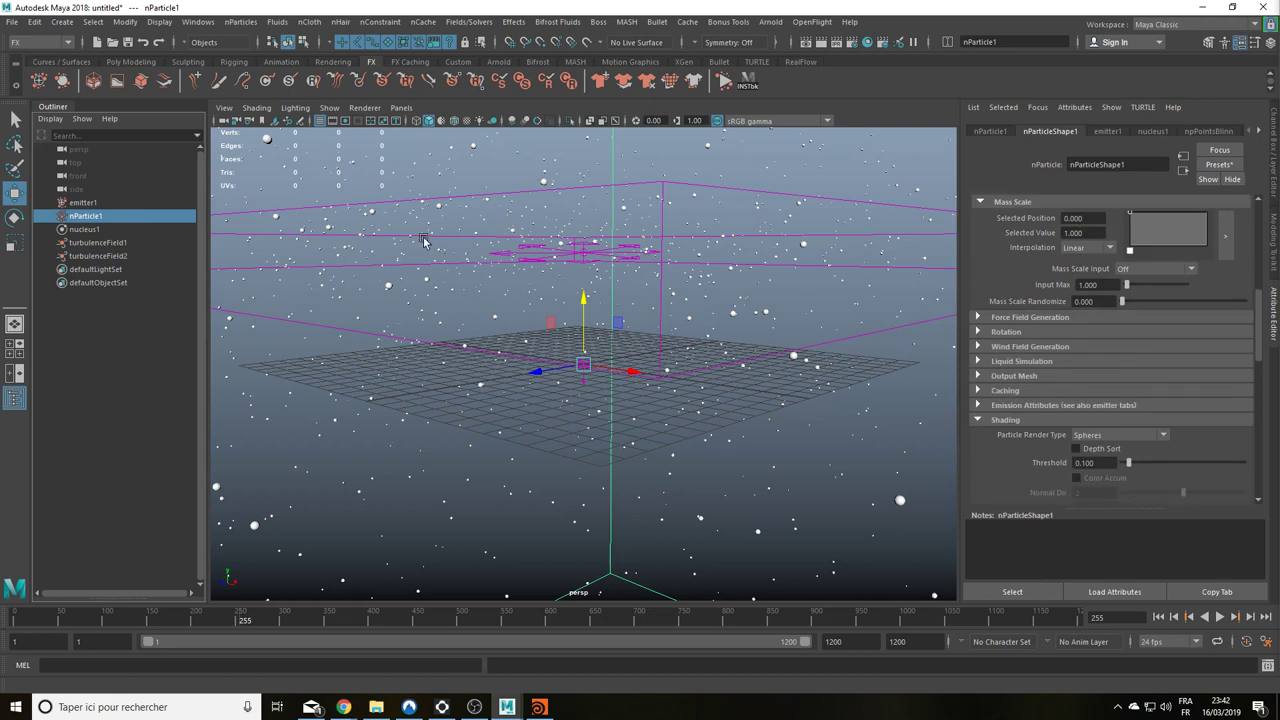
pyautogui.scroll(-3, 1054, 266)
# Step: Move the first Color ramp point to 0.357 and make it yellow, add a green point, and widen the yellow band
pyautogui.scroll(-2, 1054, 266)
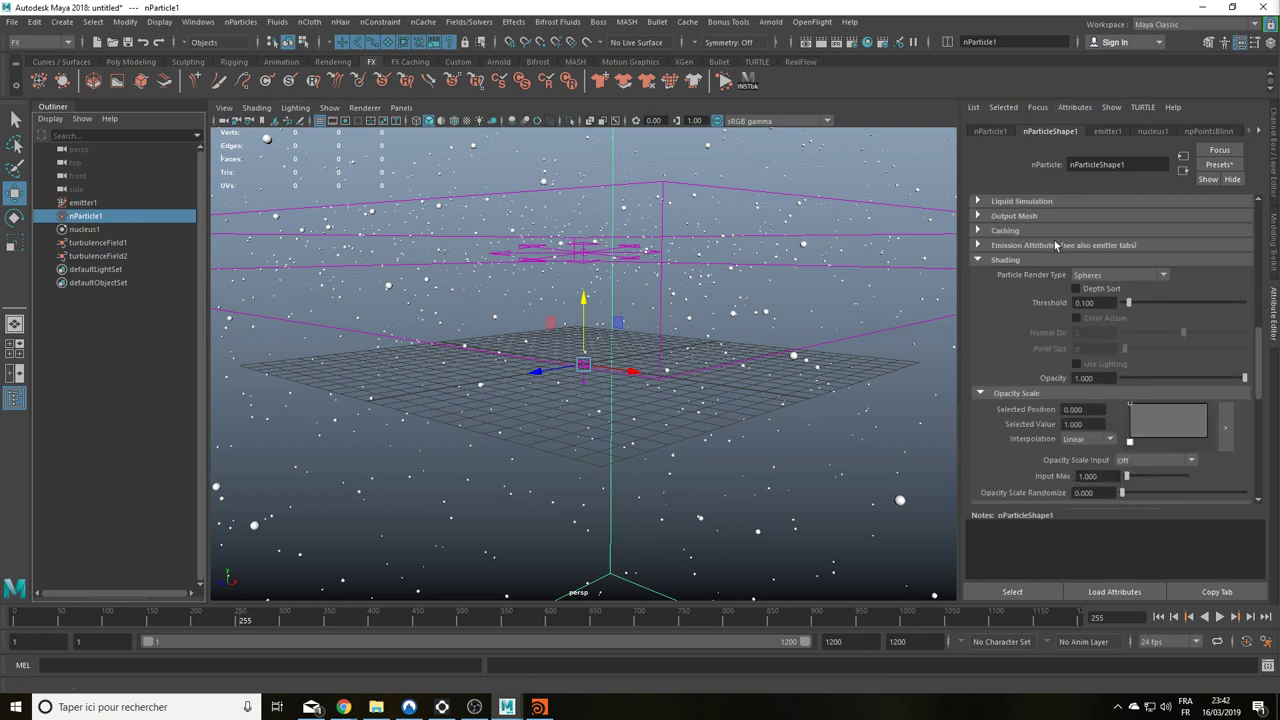
pyautogui.scroll(-1, 1098, 301)
pyautogui.scroll(-2, 1098, 301)
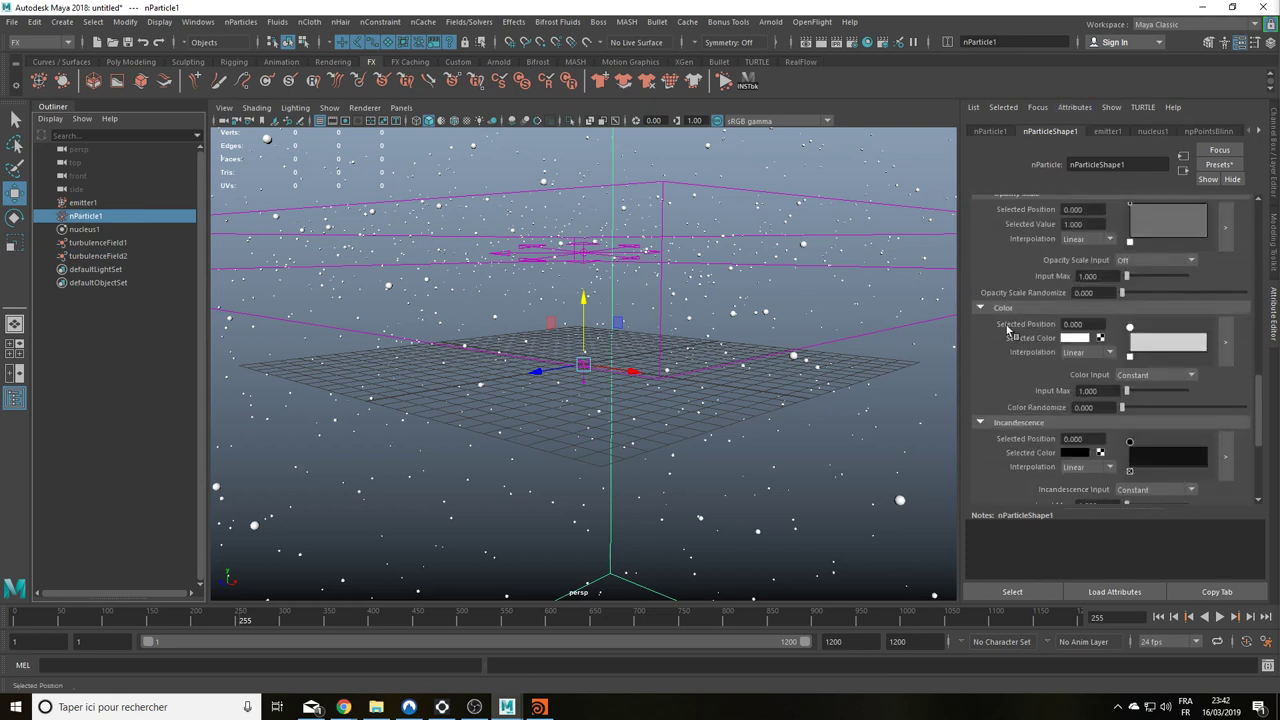
pyautogui.moveTo(1133, 330); pyautogui.dragTo(1160, 330)
pyautogui.click(1073, 339)
pyautogui.click(1007, 330)
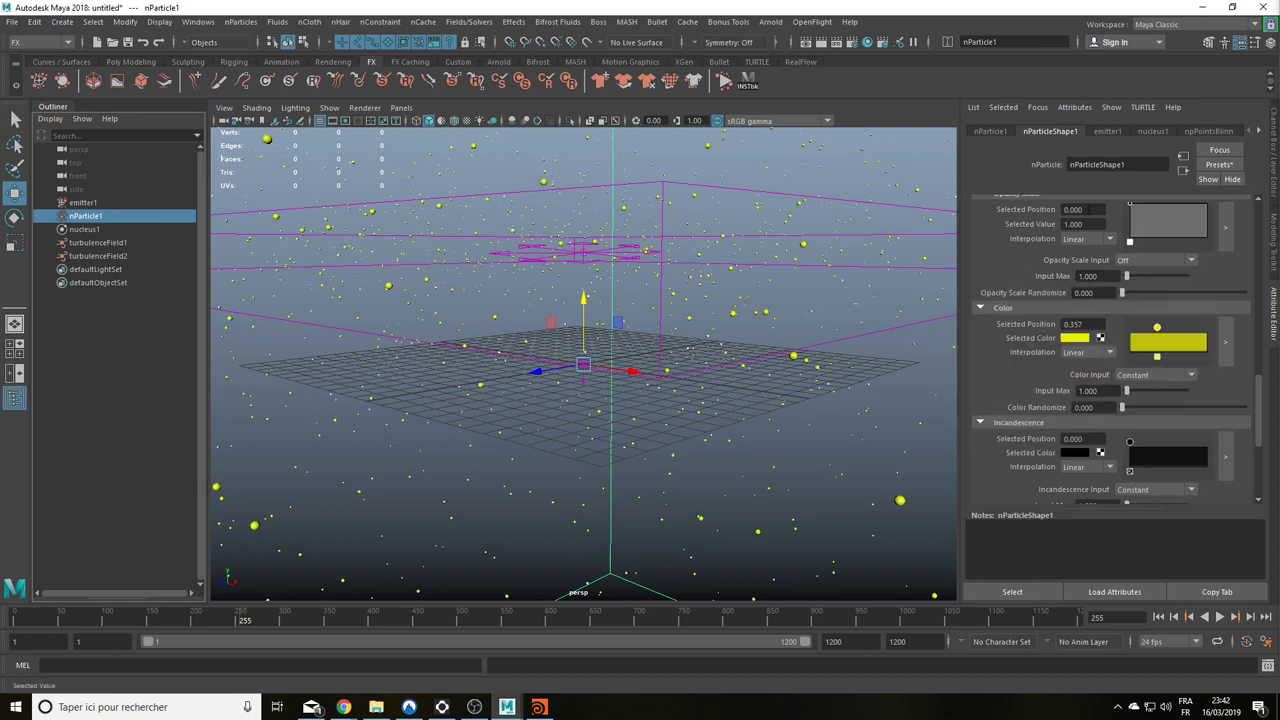
pyautogui.click(1077, 339)
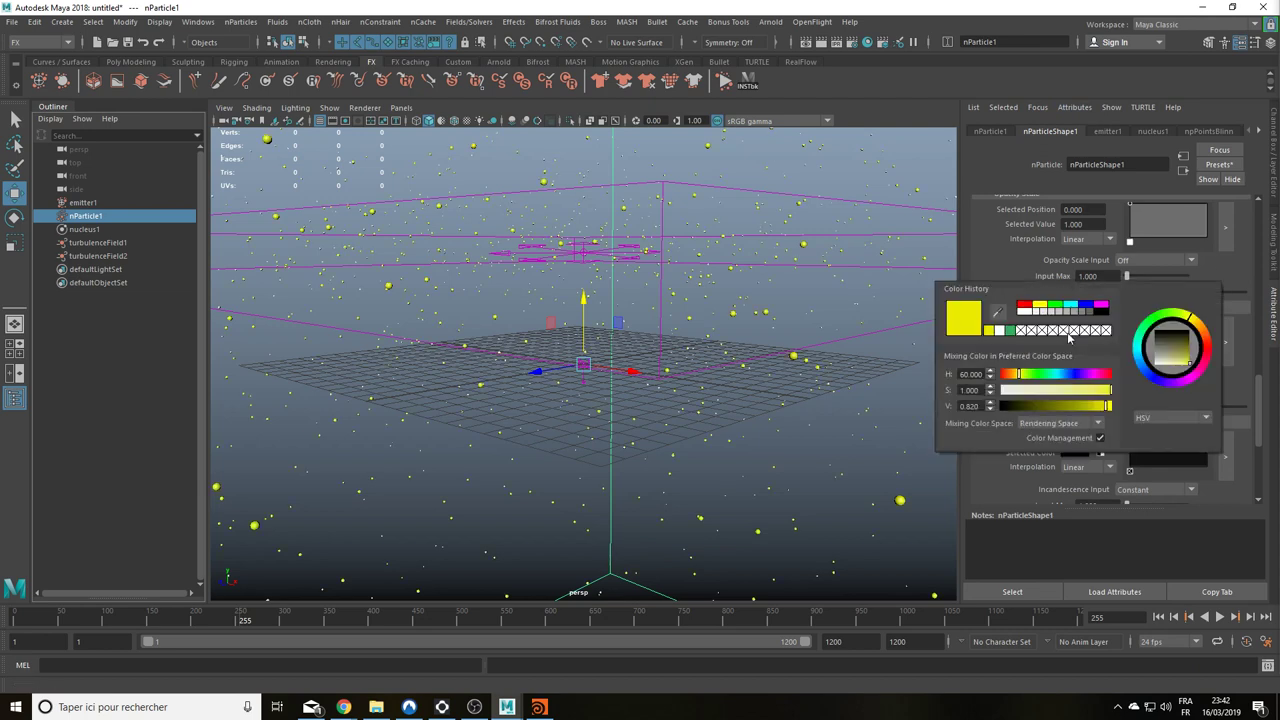
pyautogui.click(1010, 331)
pyautogui.moveTo(1164, 328); pyautogui.dragTo(1163, 330)
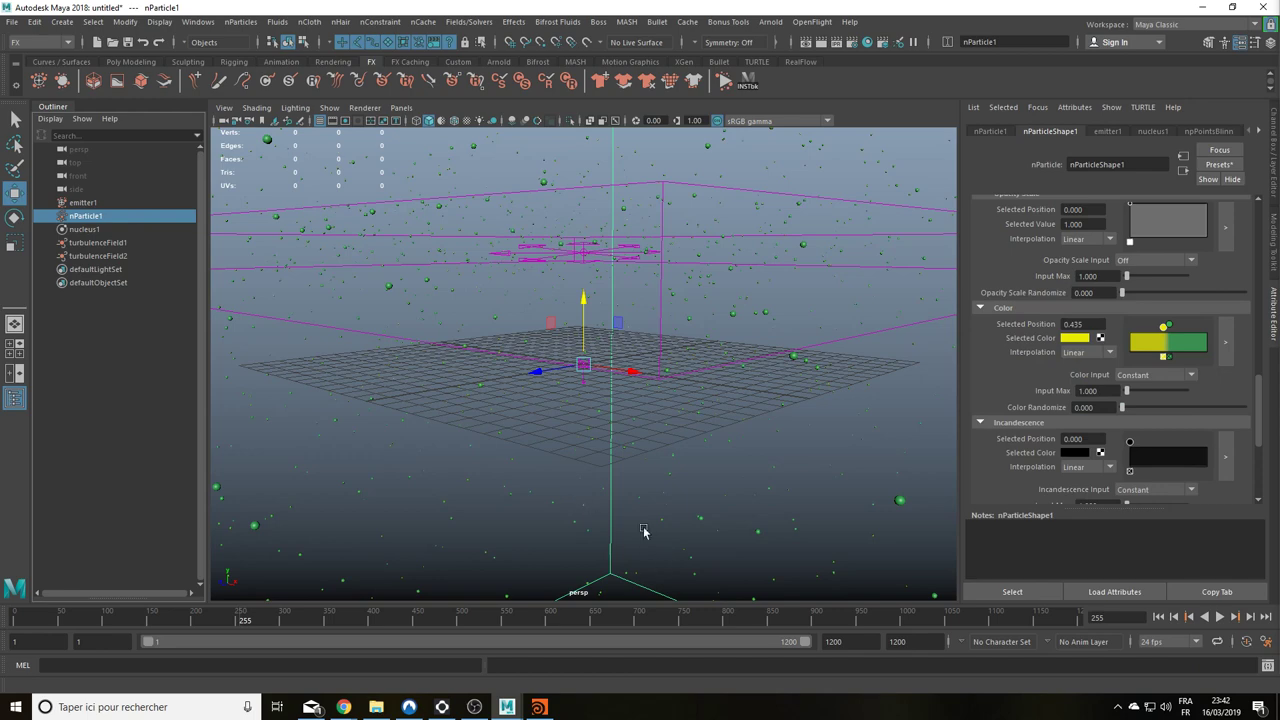
# Step: Turn off the viewport grid and cycle the background with Alt+B toward black
pyautogui.click(320, 120)
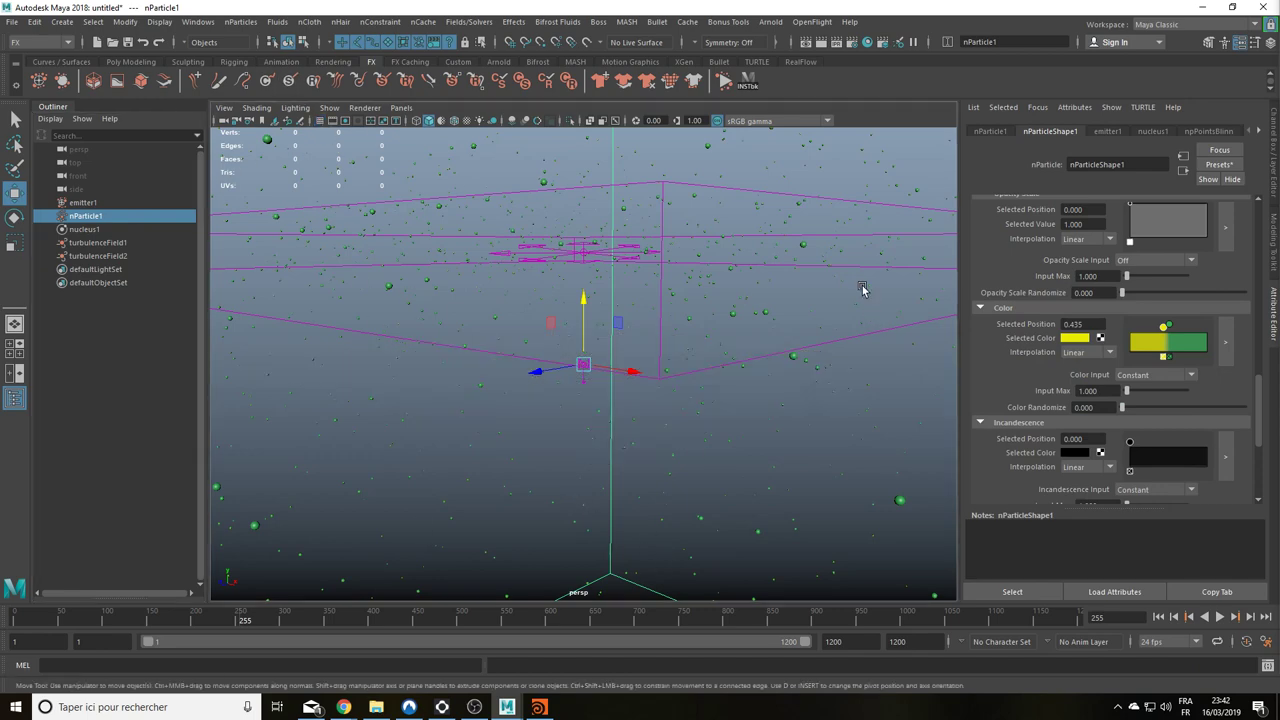
pyautogui.hotkey('alt', 'b')
pyautogui.hotkey('alt', 'b')
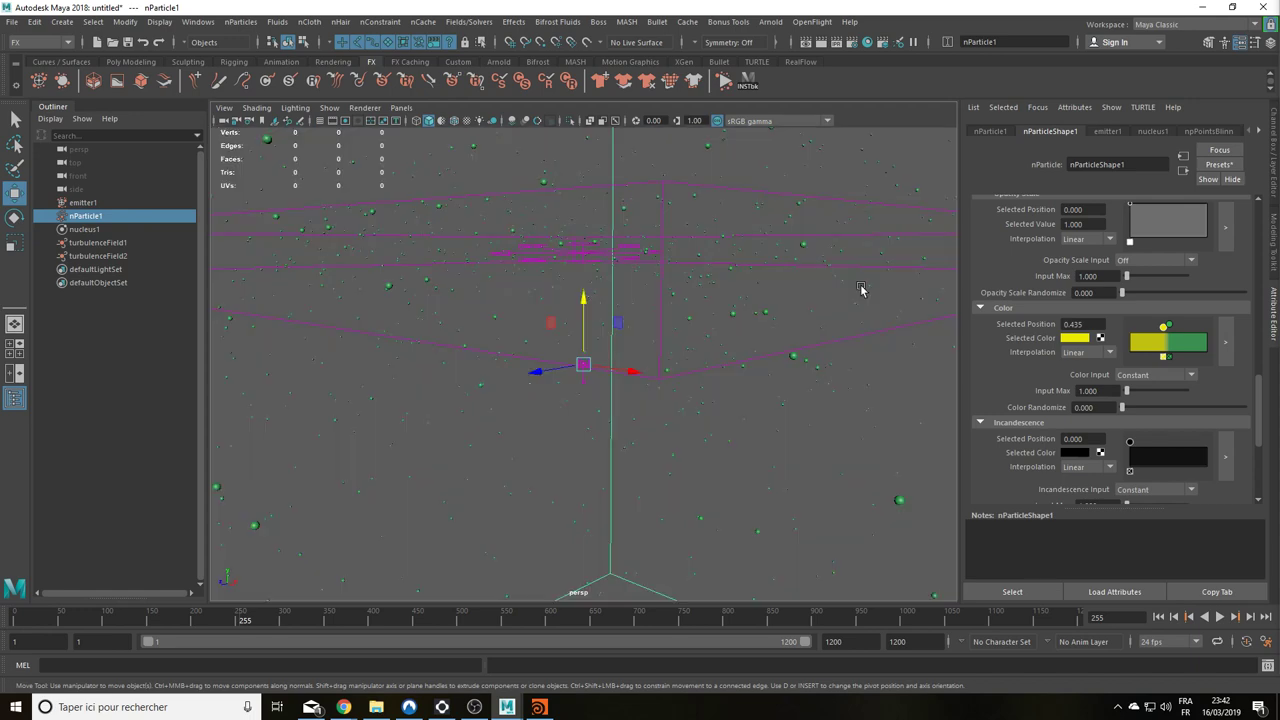
pyautogui.hotkey('alt', 'b')
pyautogui.hotkey('alt', 'b')
pyautogui.hotkey('alt', 'b')
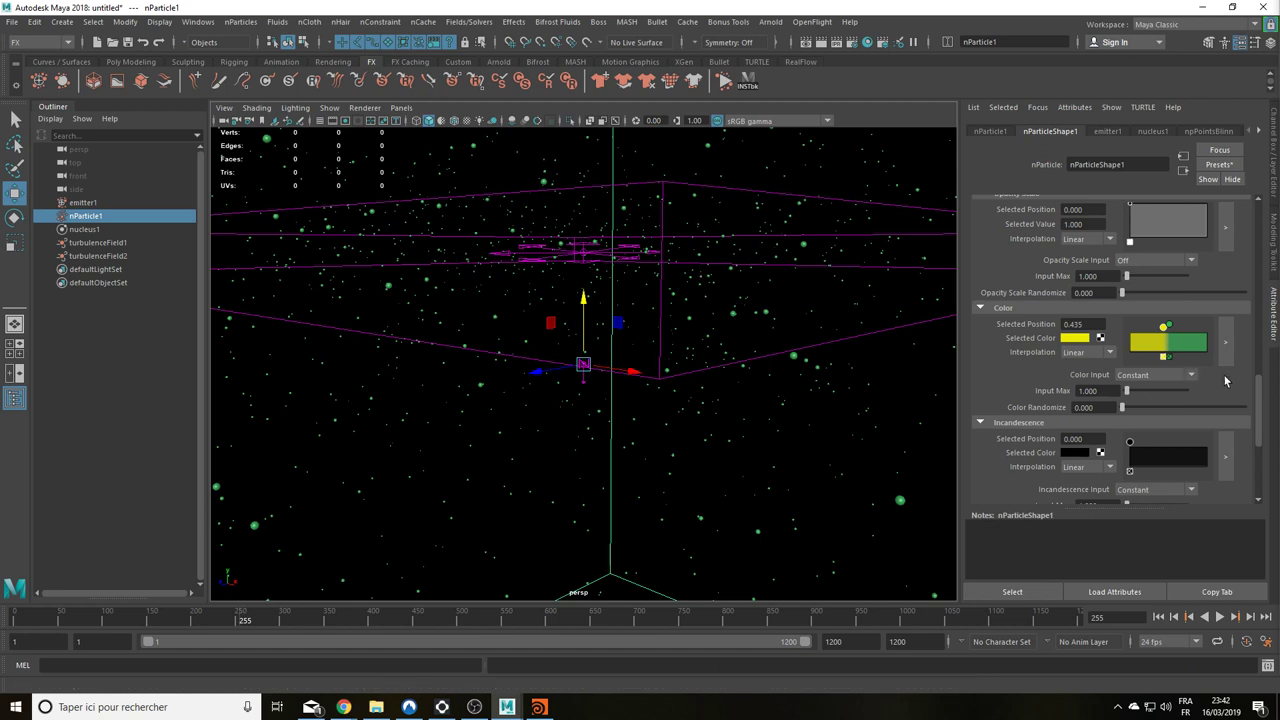
# Step: Set Color Input to Randomized ID, then orbit higher, rewind and replay the simulation
pyautogui.click(1164, 378)
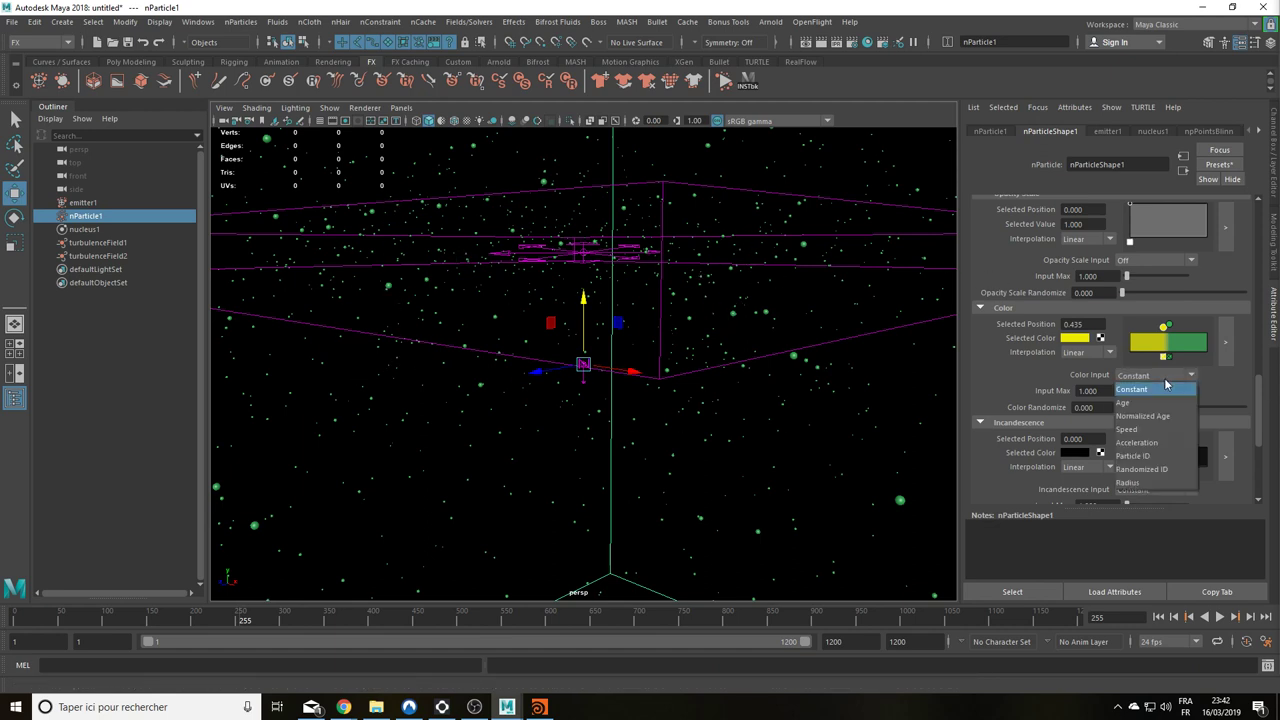
pyautogui.click(1160, 471)
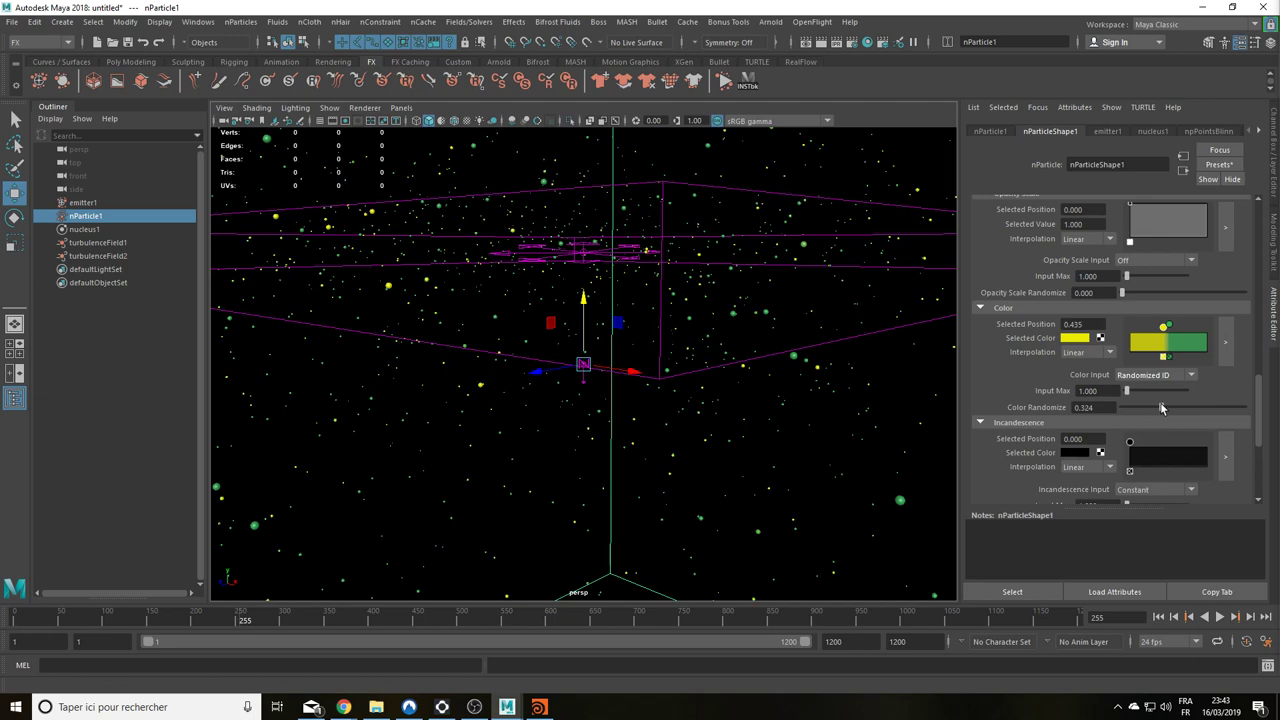
pyautogui.keyDown('alt'); pyautogui.moveTo(500, 300); pyautogui.dragTo(596, 268); pyautogui.keyUp('alt')
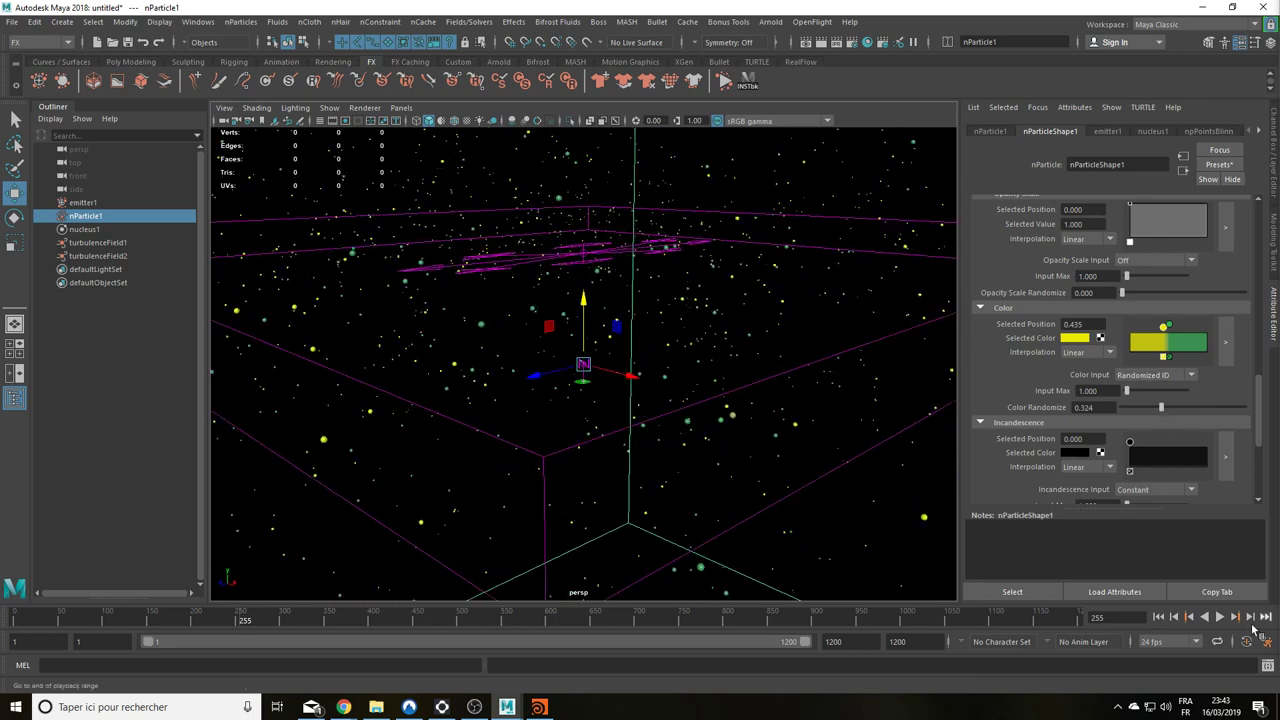
pyautogui.click(1157, 617)
pyautogui.click(1219, 617)
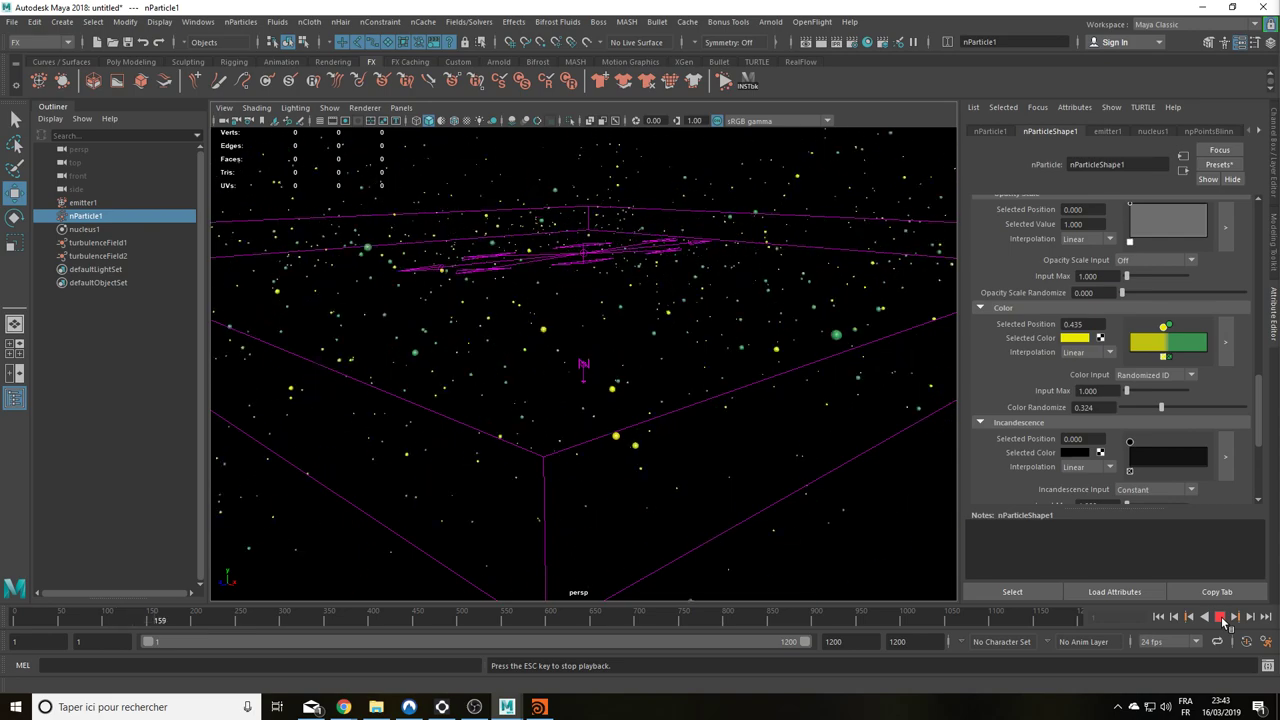
# Step: Add a white Incandescence ramp point at position 1.000
pyautogui.click(1219, 617)
pyautogui.keyDown('alt'); pyautogui.moveTo(558, 371); pyautogui.dragTo(600, 360); pyautogui.keyUp('alt')
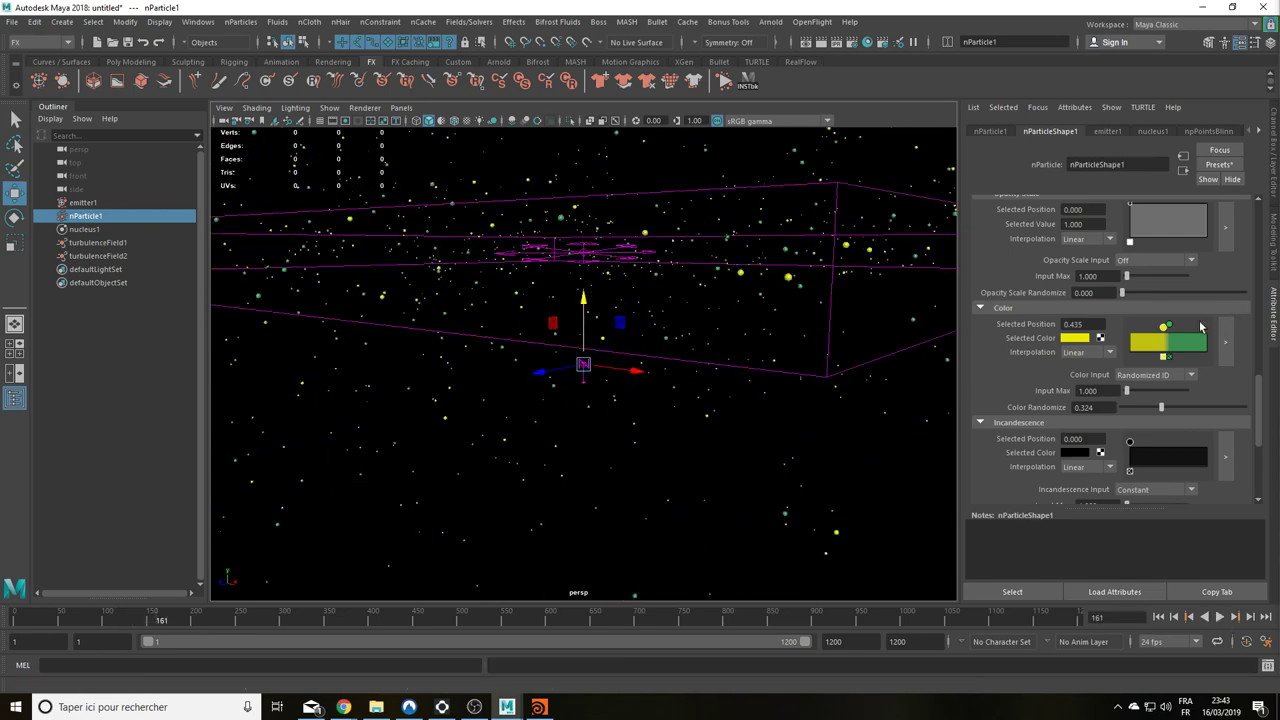
pyautogui.scroll(-1, 1060, 430)
pyautogui.scroll(-1, 1058, 423)
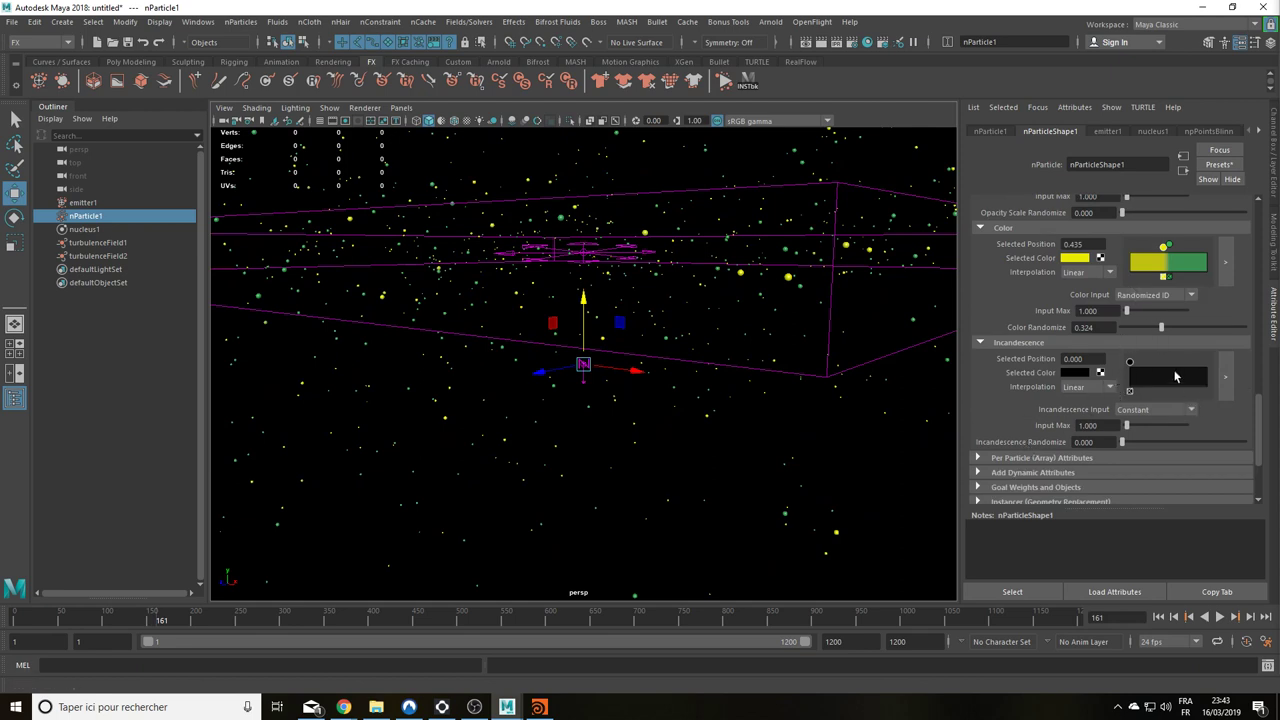
pyautogui.moveTo(1165, 377); pyautogui.dragTo(1205, 380)
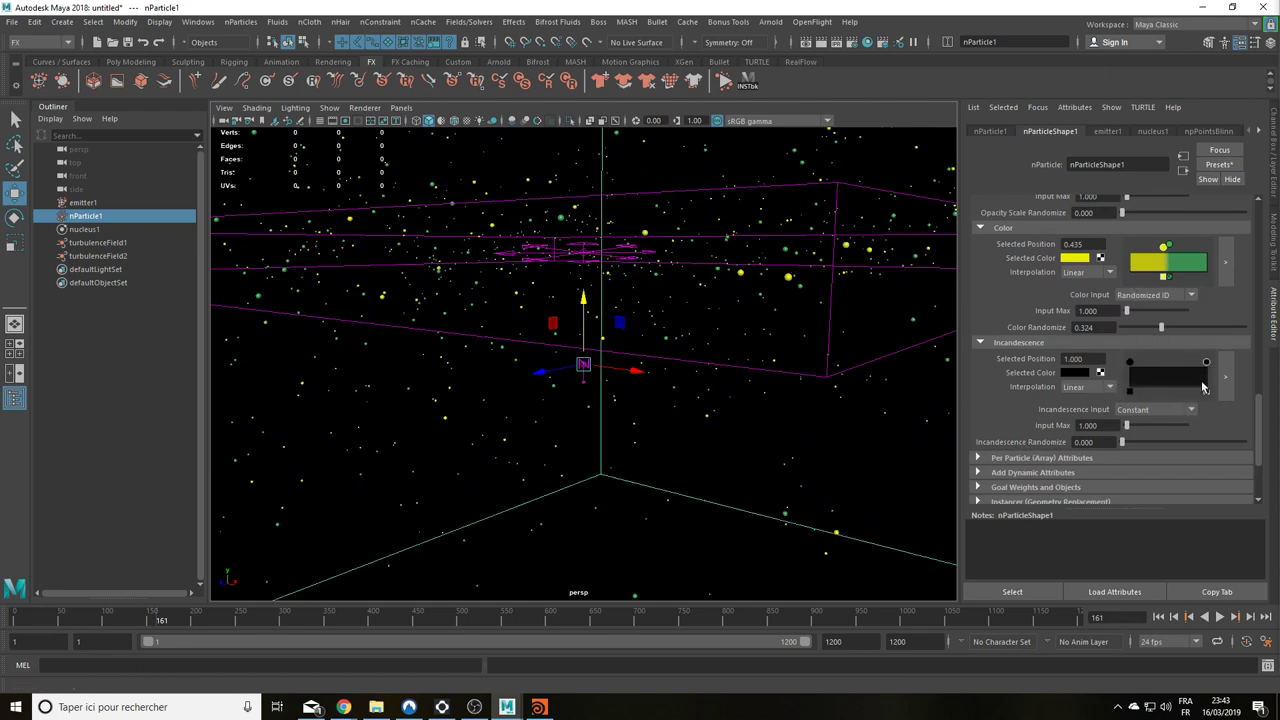
pyautogui.click(1078, 374)
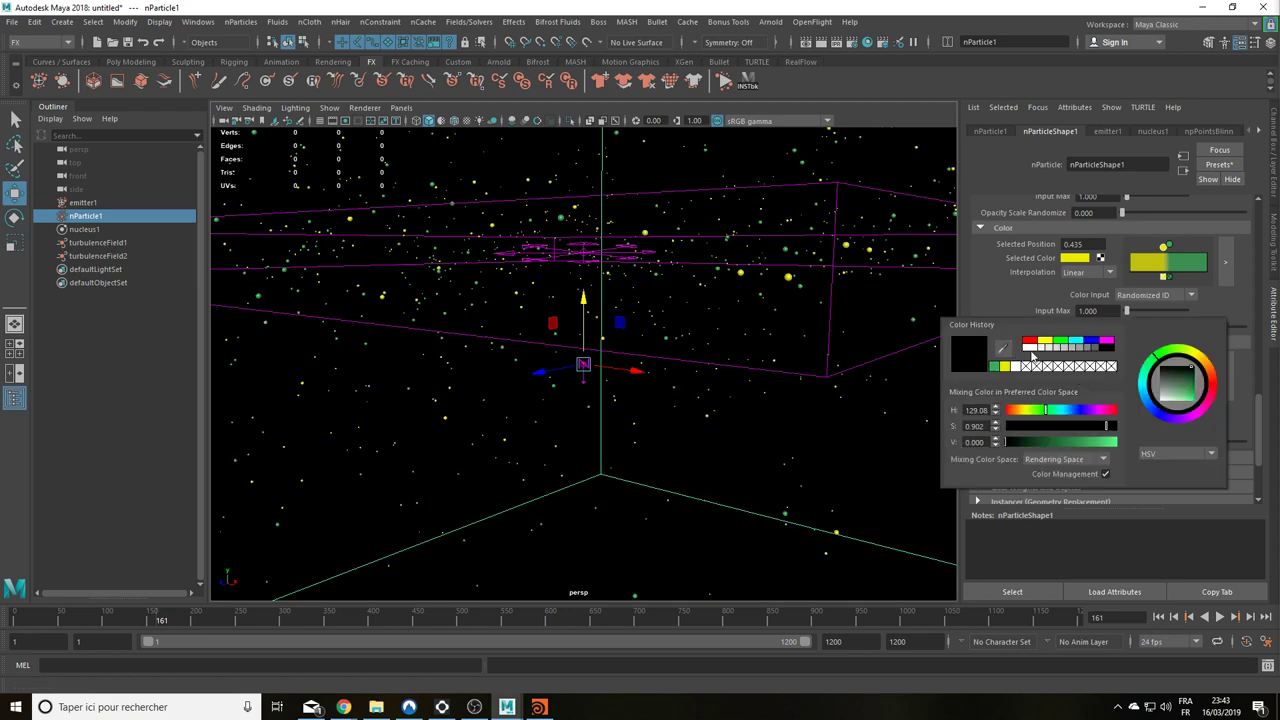
pyautogui.click(1036, 352)
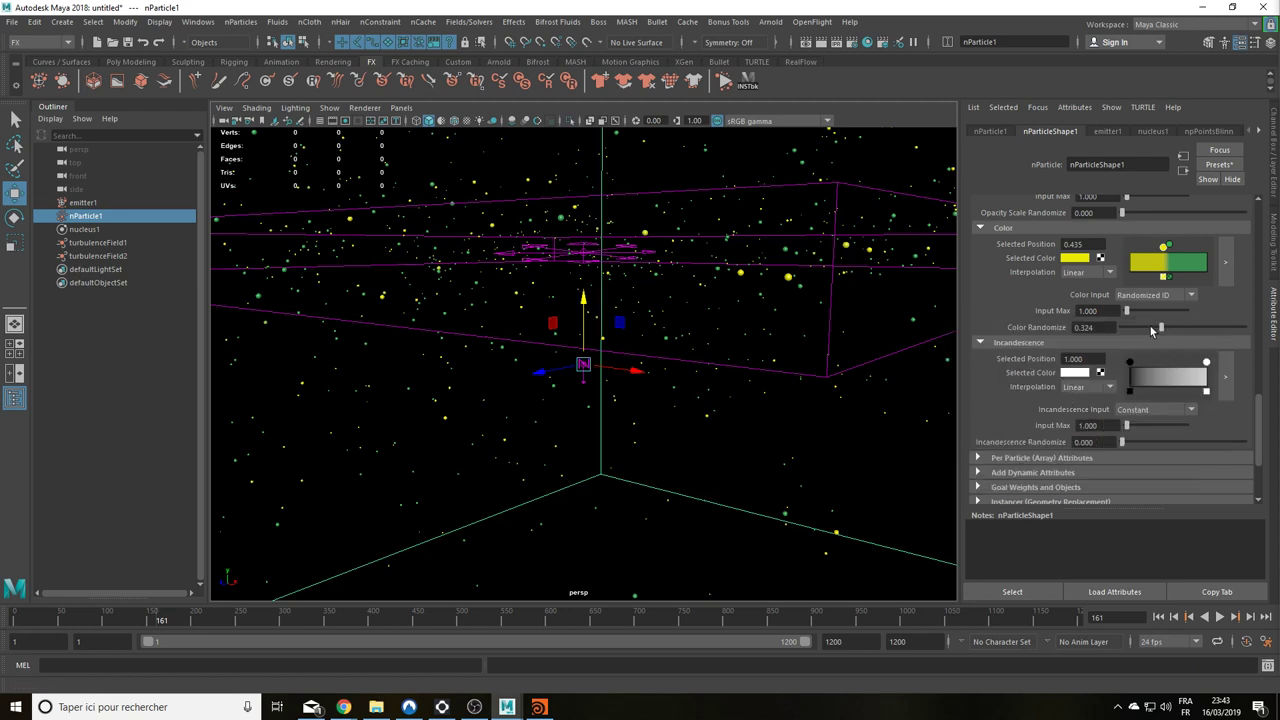
# Step: Drive incandescence by Age with Input Max 2, and preview the glowing particles
pyautogui.click(1145, 410)
pyautogui.click(1140, 437)
pyautogui.doubleClick(1090, 425)
pyautogui.write('2')
pyautogui.press('Return')
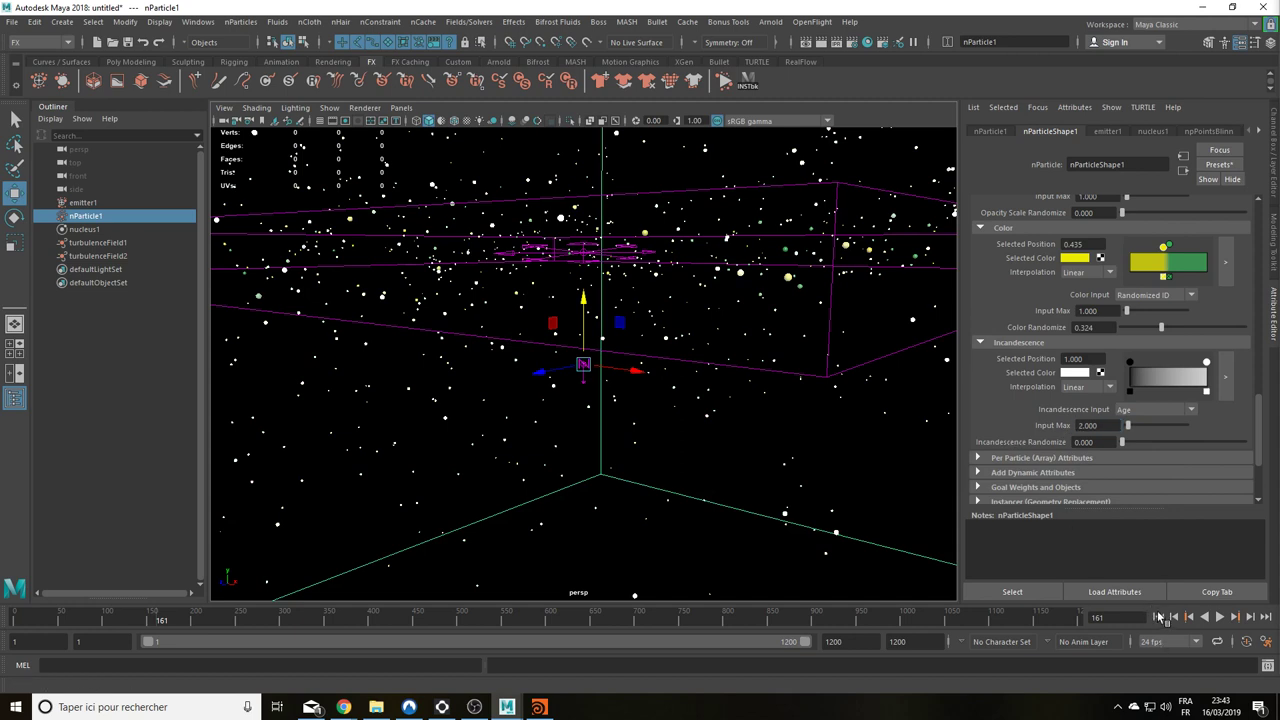
pyautogui.click(1158, 617)
pyautogui.click(1219, 617)
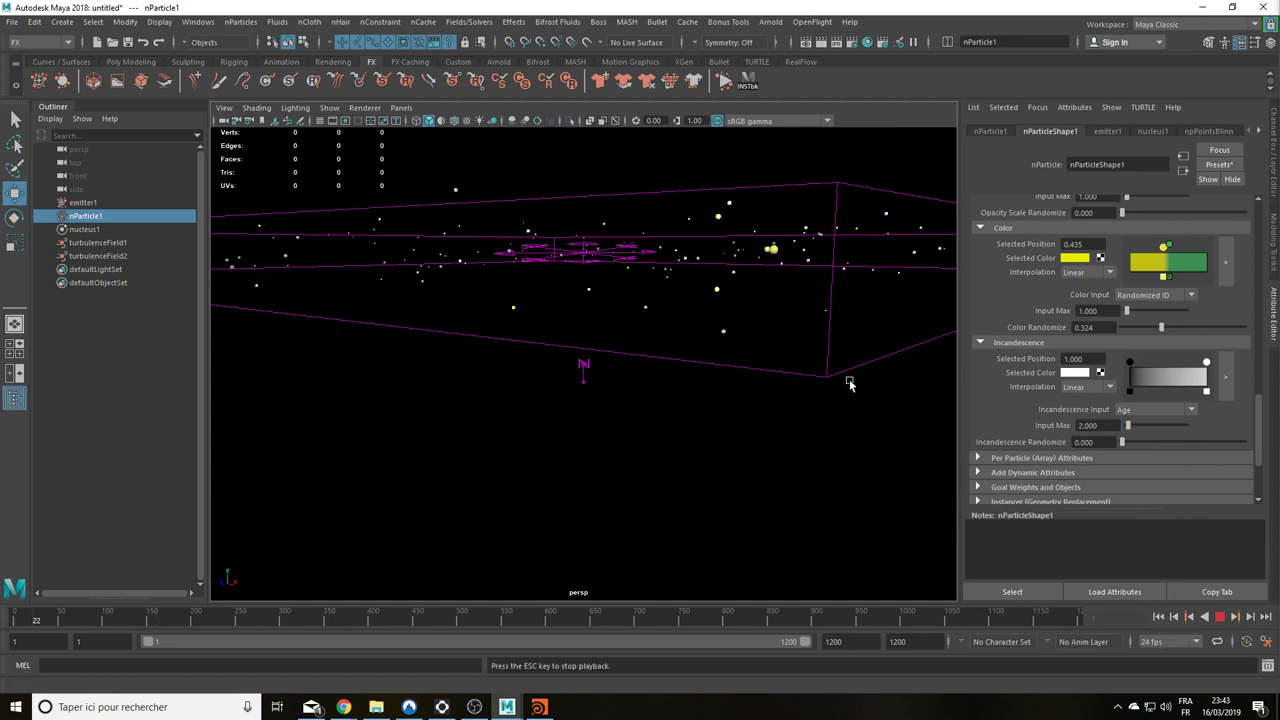
pyautogui.click(1219, 617)
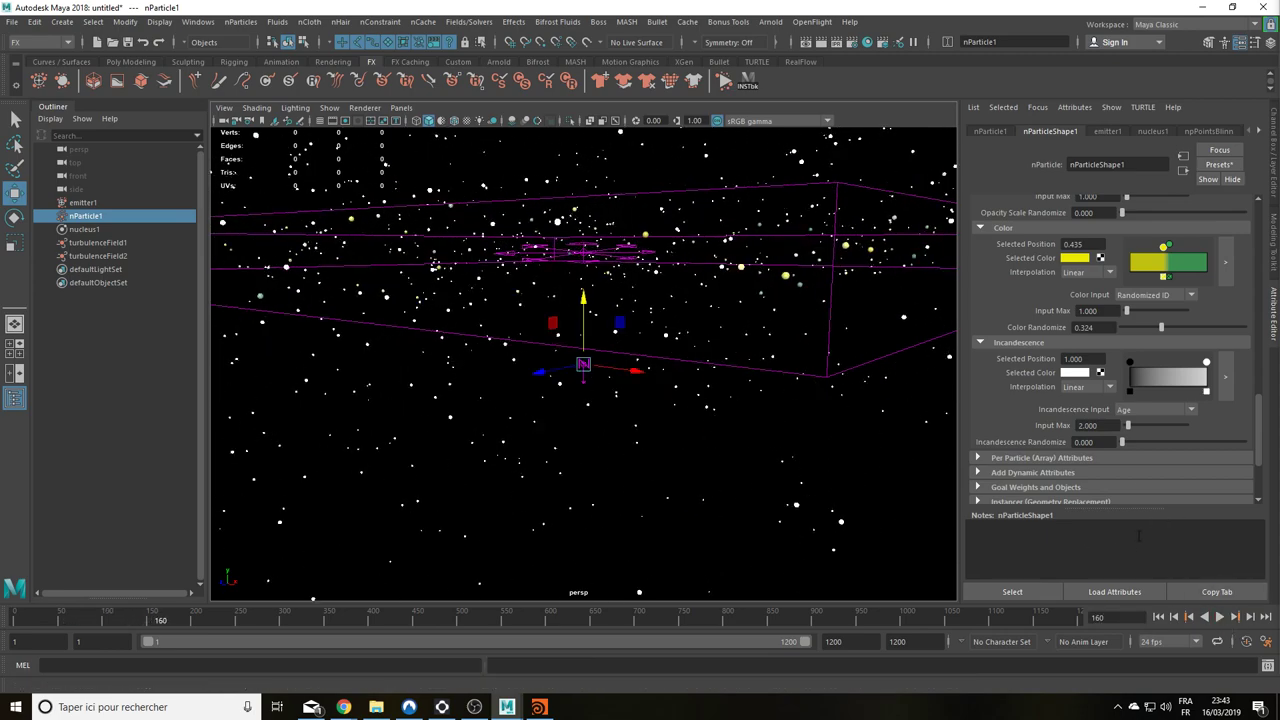
# Step: Switch Incandescence Input to Speed and replay the simulation from frame 1
pyautogui.click(1148, 411)
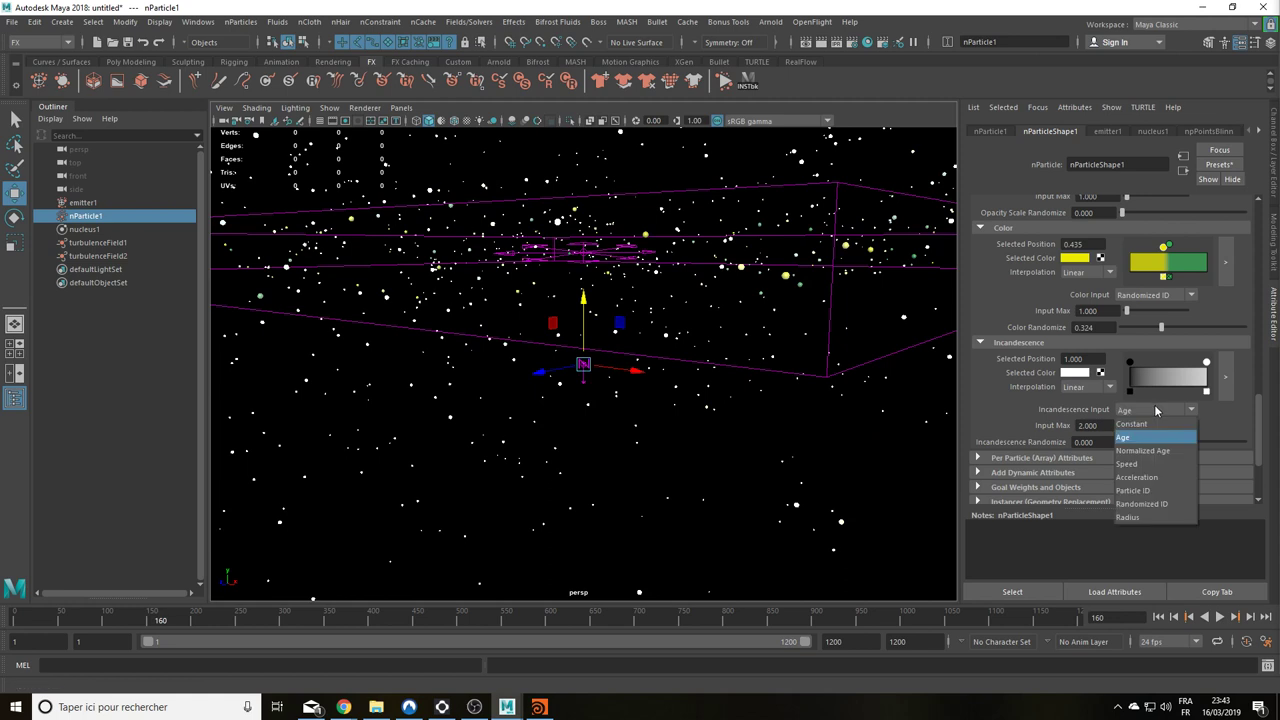
pyautogui.click(1141, 465)
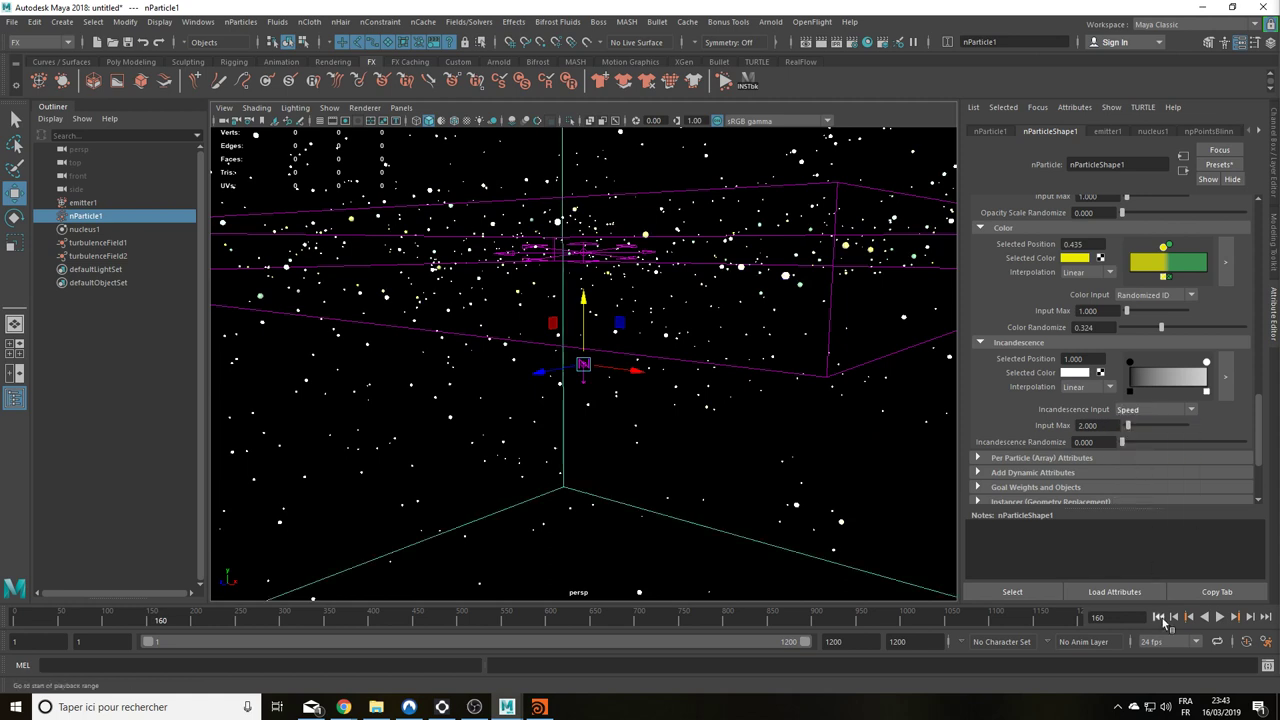
pyautogui.click(1160, 618)
pyautogui.click(1219, 617)
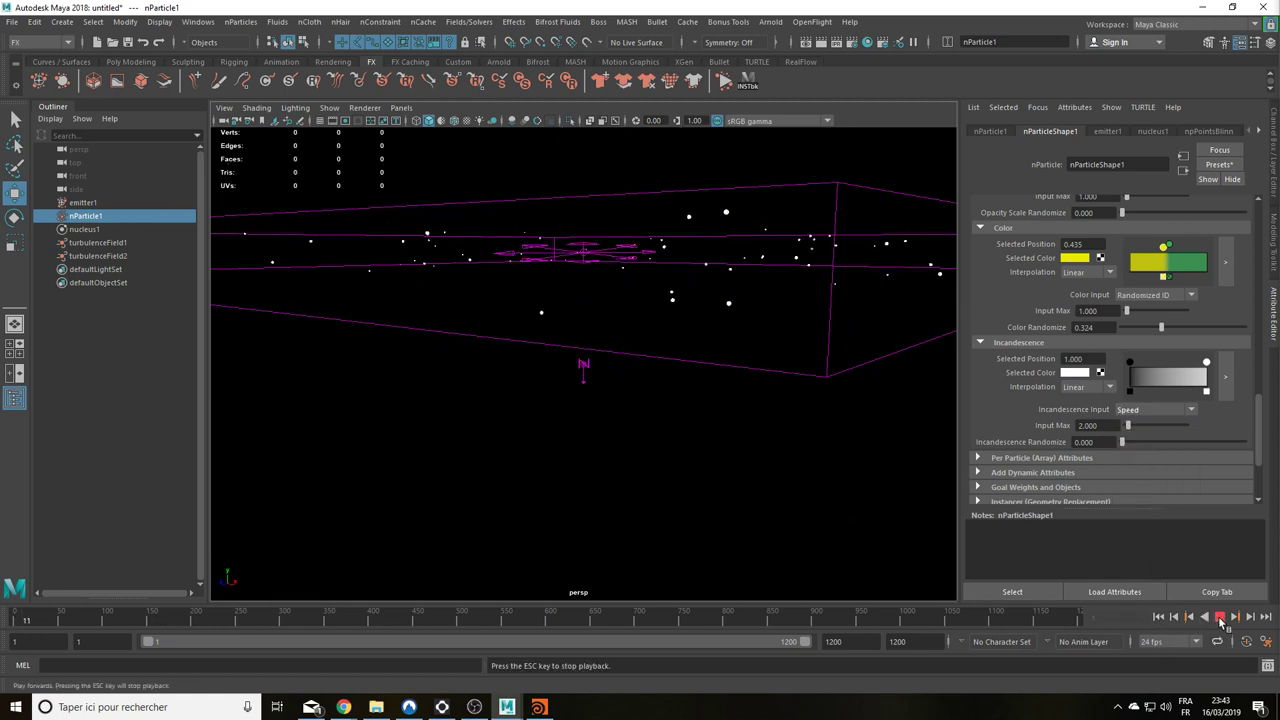
pyautogui.click(1219, 617)
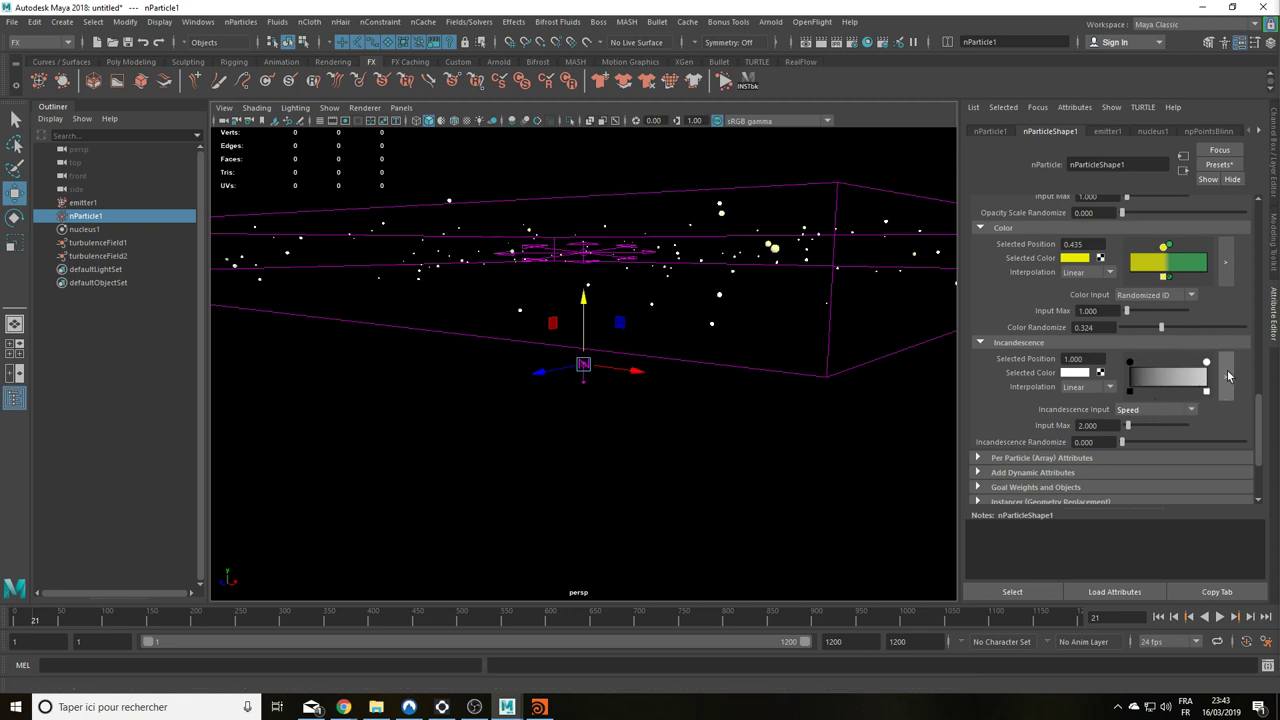
# Step: In the enlarged incandescence ramp, pull both end entries inward and add dark entries from 0.2 along it
pyautogui.click(1225, 377)
pyautogui.moveTo(437, 264); pyautogui.dragTo(459, 264)
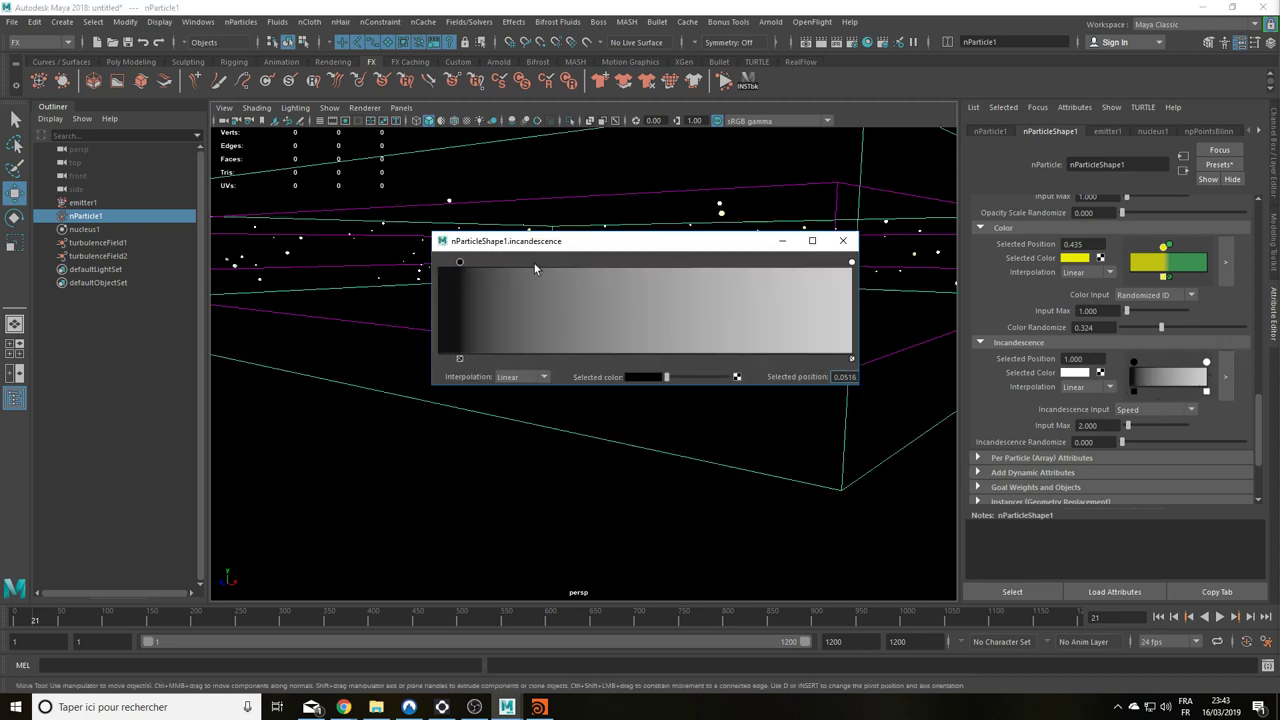
pyautogui.moveTo(850, 262); pyautogui.dragTo(831, 262)
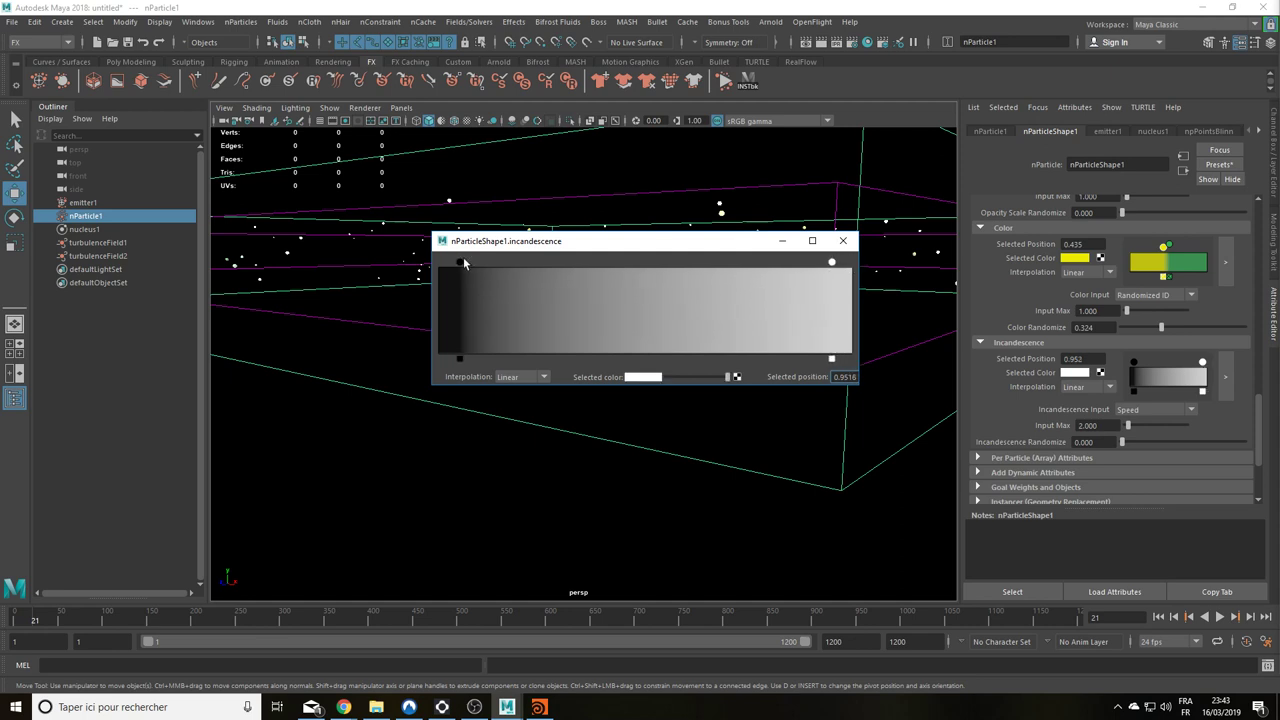
pyautogui.moveTo(482, 282); pyautogui.dragTo(521, 282)
pyautogui.click(598, 294)
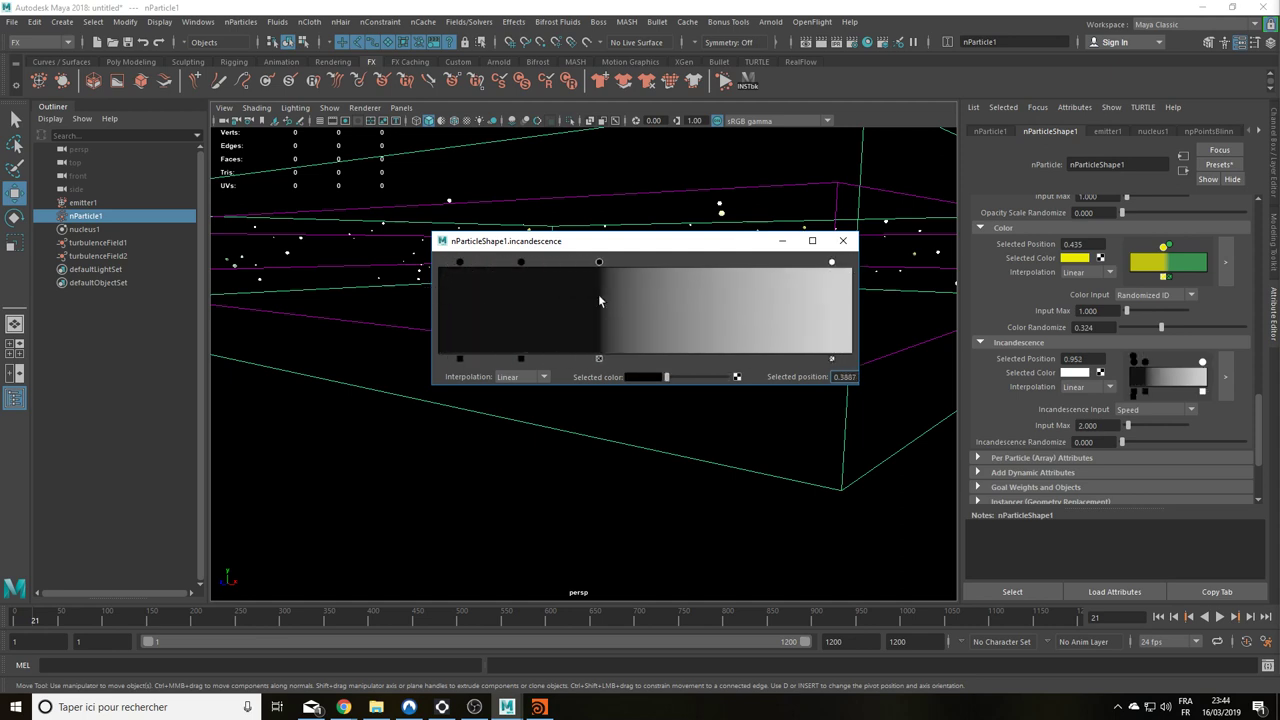
pyautogui.moveTo(700, 306)
pyautogui.mouseDown()
pyautogui.moveTo(661, 309)
pyautogui.moveTo(806, 311)
pyautogui.mouseUp()
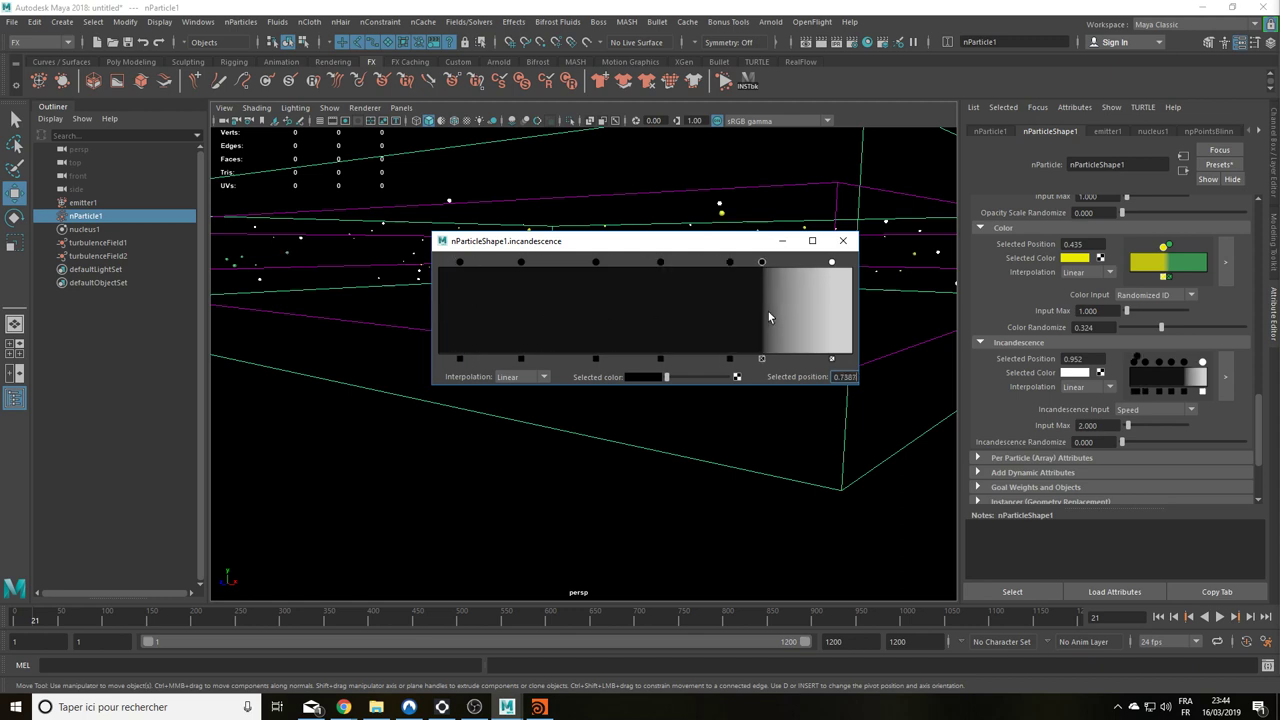
# Step: Add alternating white entries, set interpolation to Smooth, and fill in further band entries
pyautogui.click(761, 311)
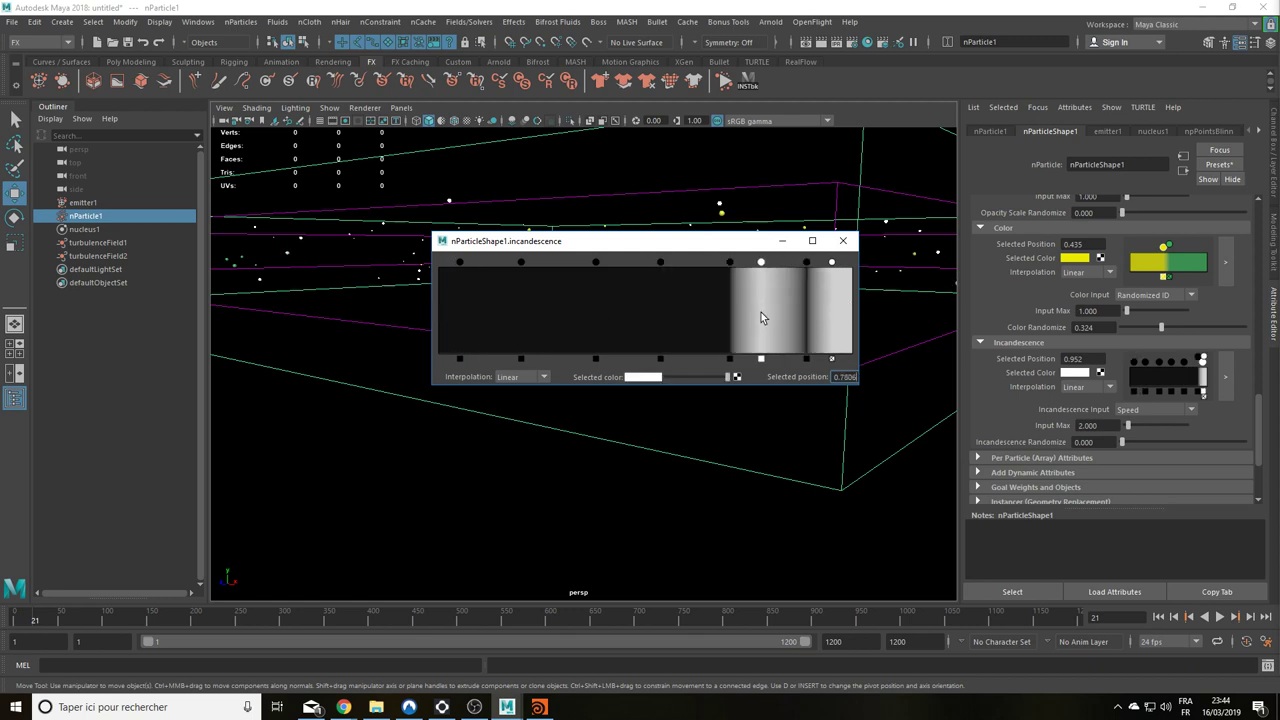
pyautogui.click(696, 309)
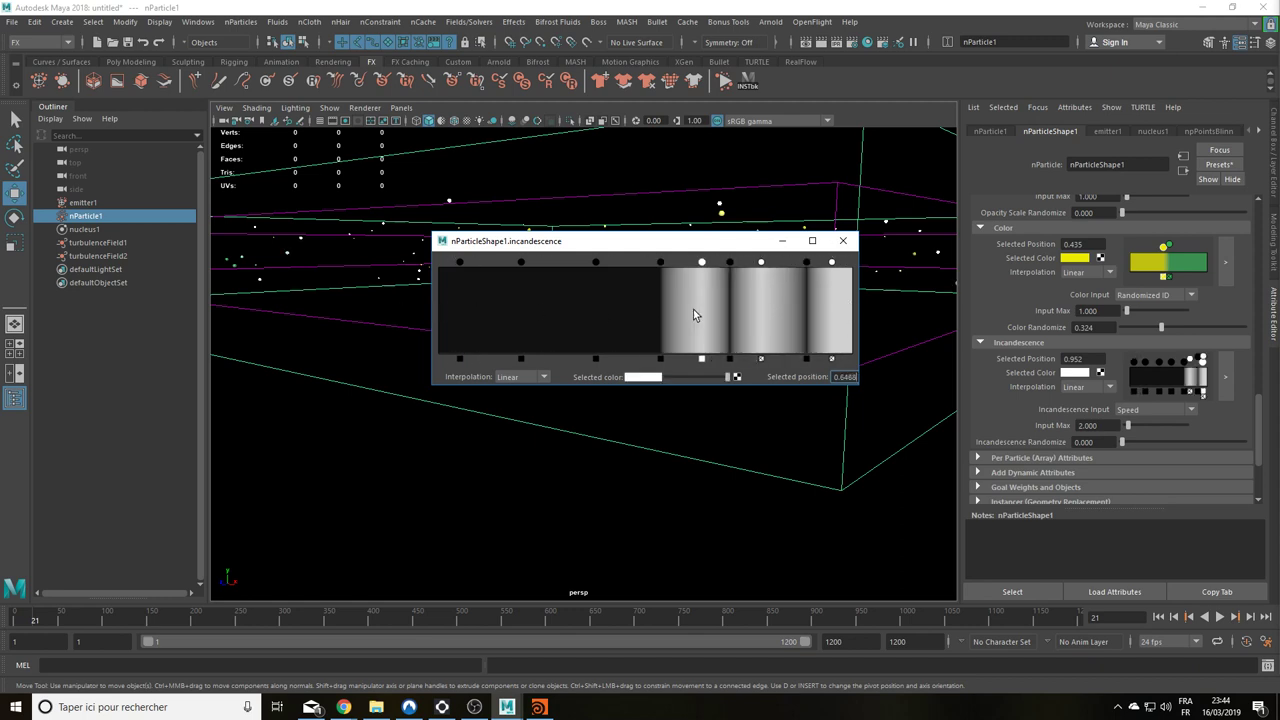
pyautogui.click(544, 377)
pyautogui.click(531, 419)
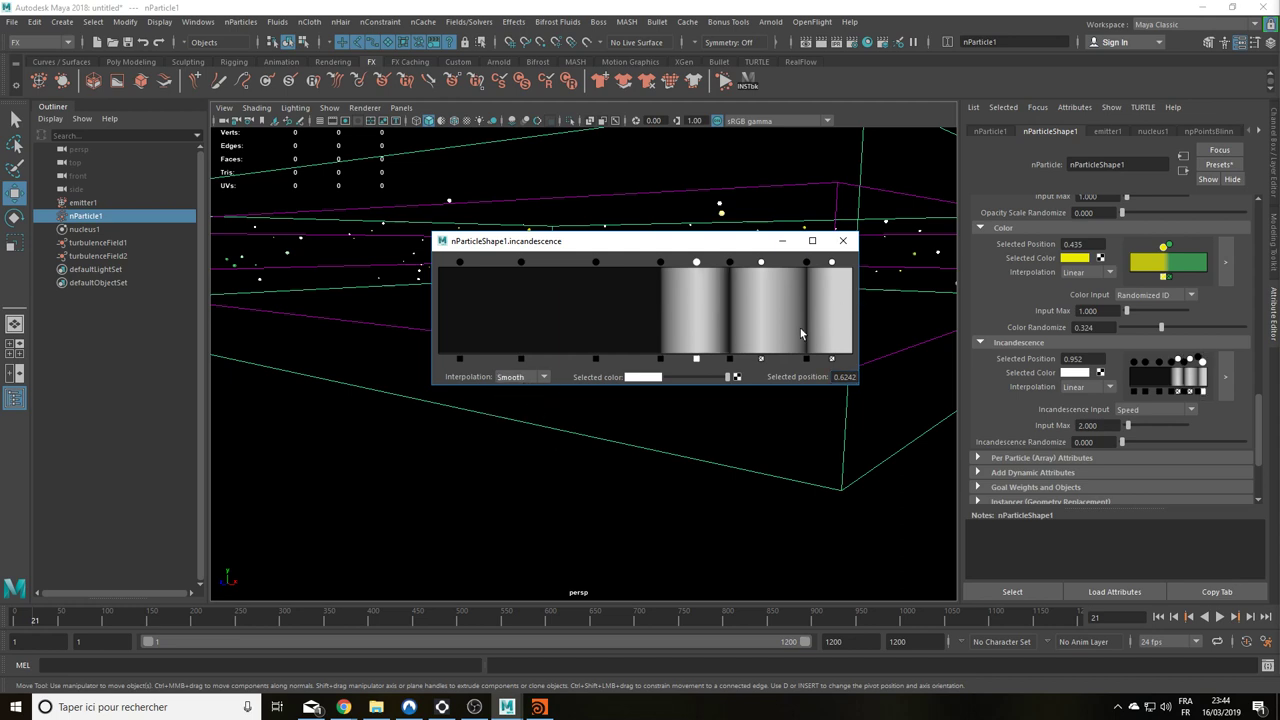
pyautogui.moveTo(648, 313); pyautogui.dragTo(448, 335)
pyautogui.click(578, 321)
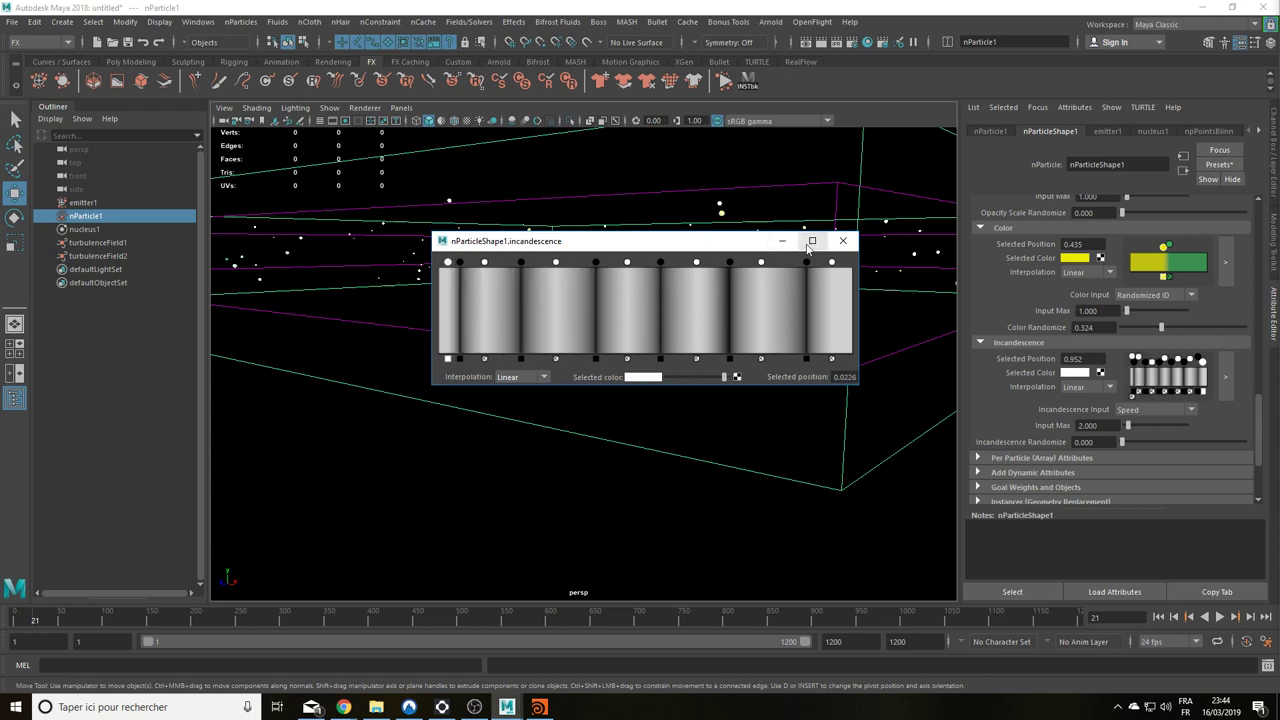
pyautogui.click(843, 240)
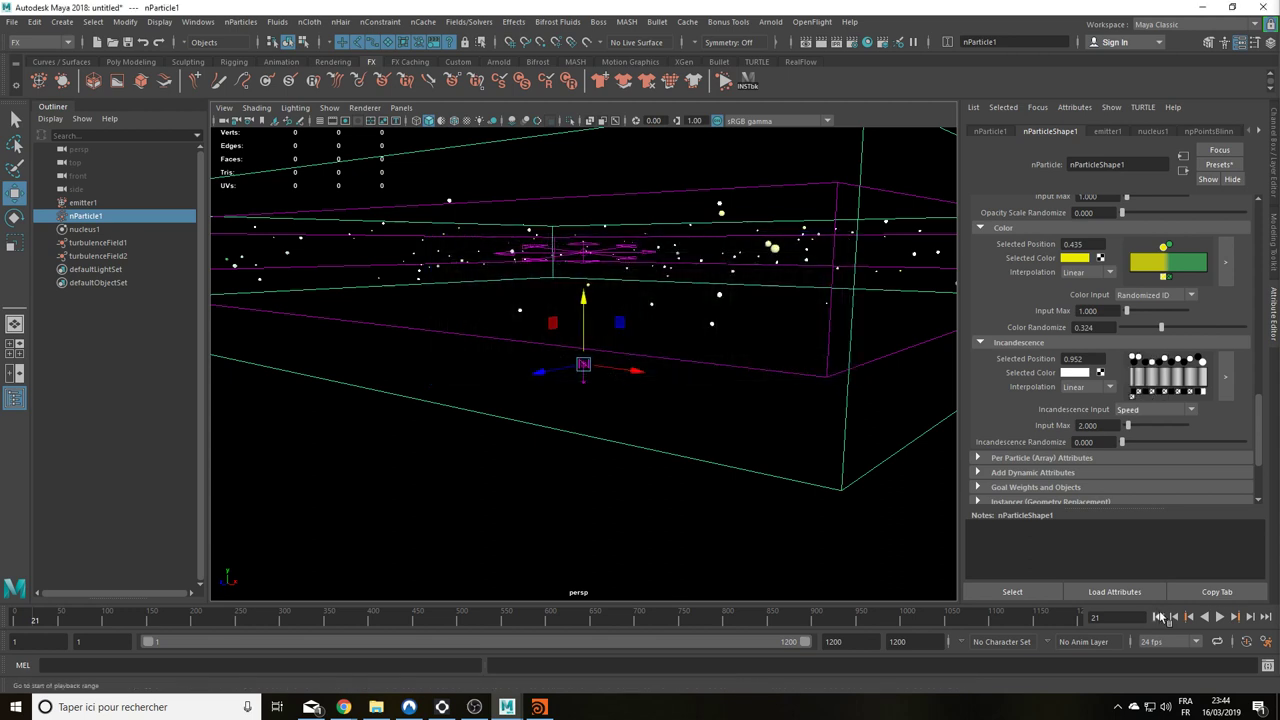
# Step: Preview the banded glow, then hide emitter1 with Ctrl+H
pyautogui.click(1159, 617)
pyautogui.click(1220, 617)
pyautogui.click(1220, 617)
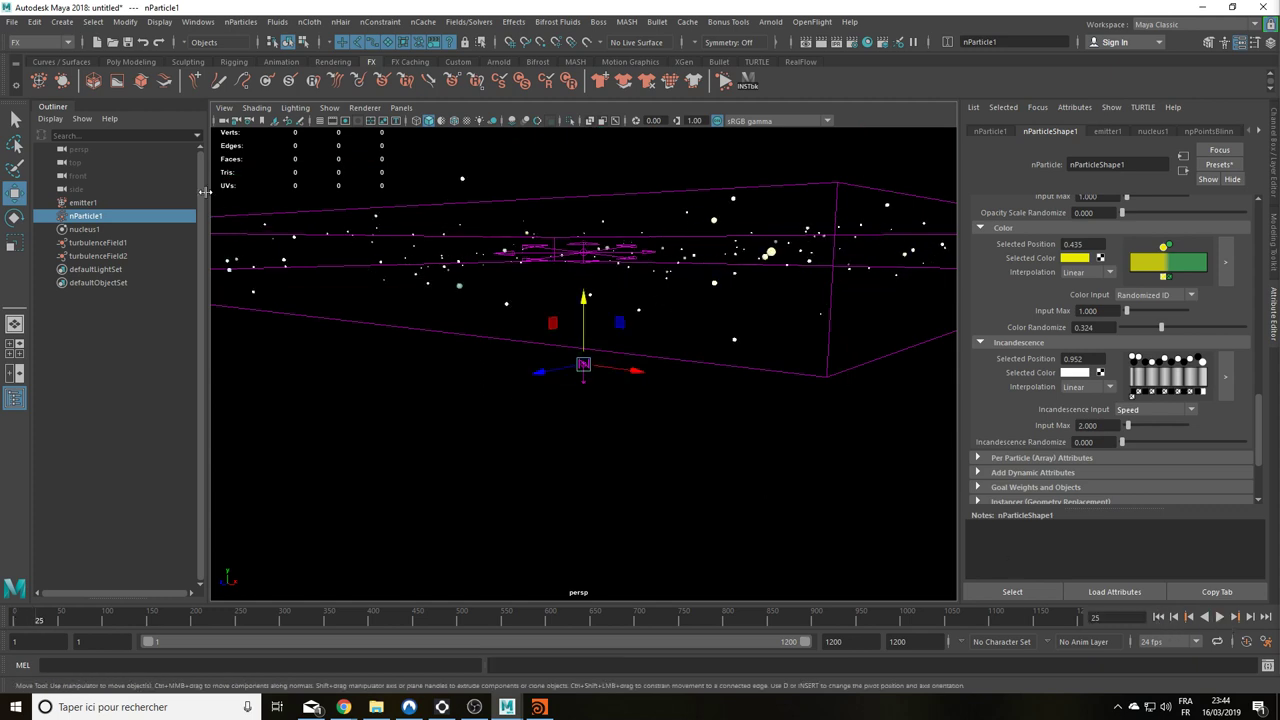
pyautogui.click(100, 202)
pyautogui.hotkey('ctrl', 'h')
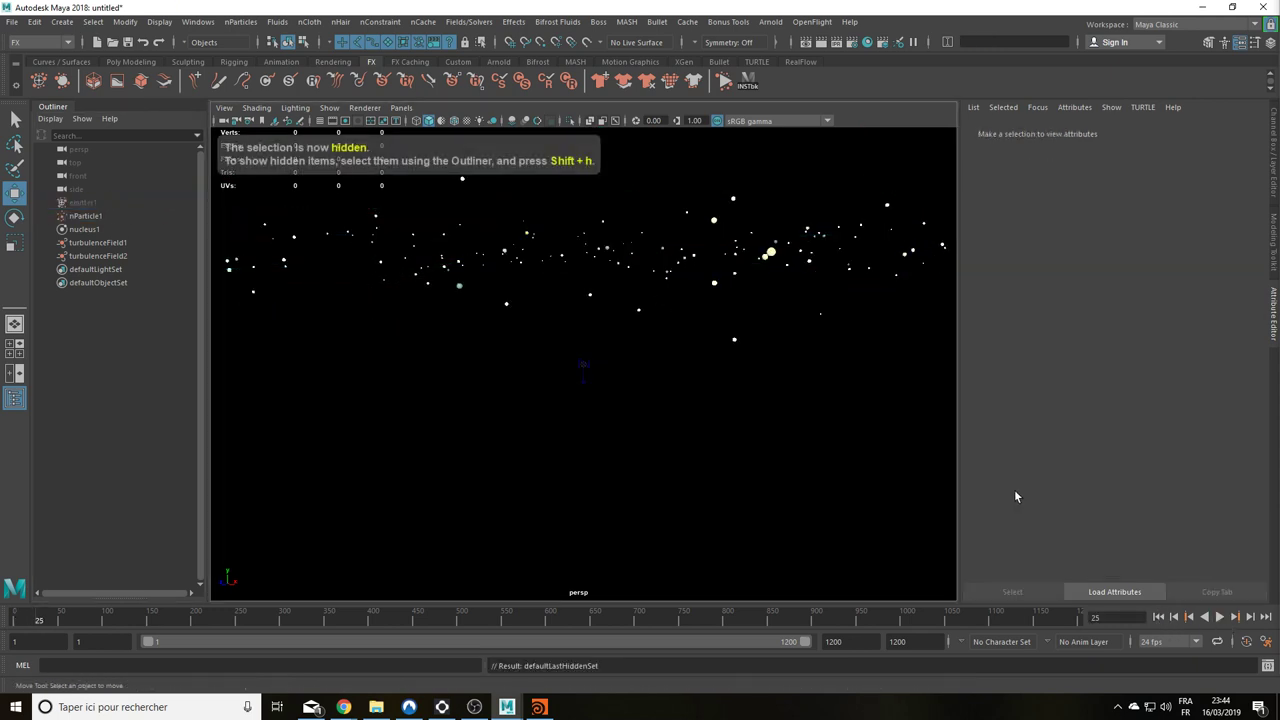
# Step: Replay the simulation showing only the particle swarm and reselect nParticle1
pyautogui.click(1159, 617)
pyautogui.click(1220, 617)
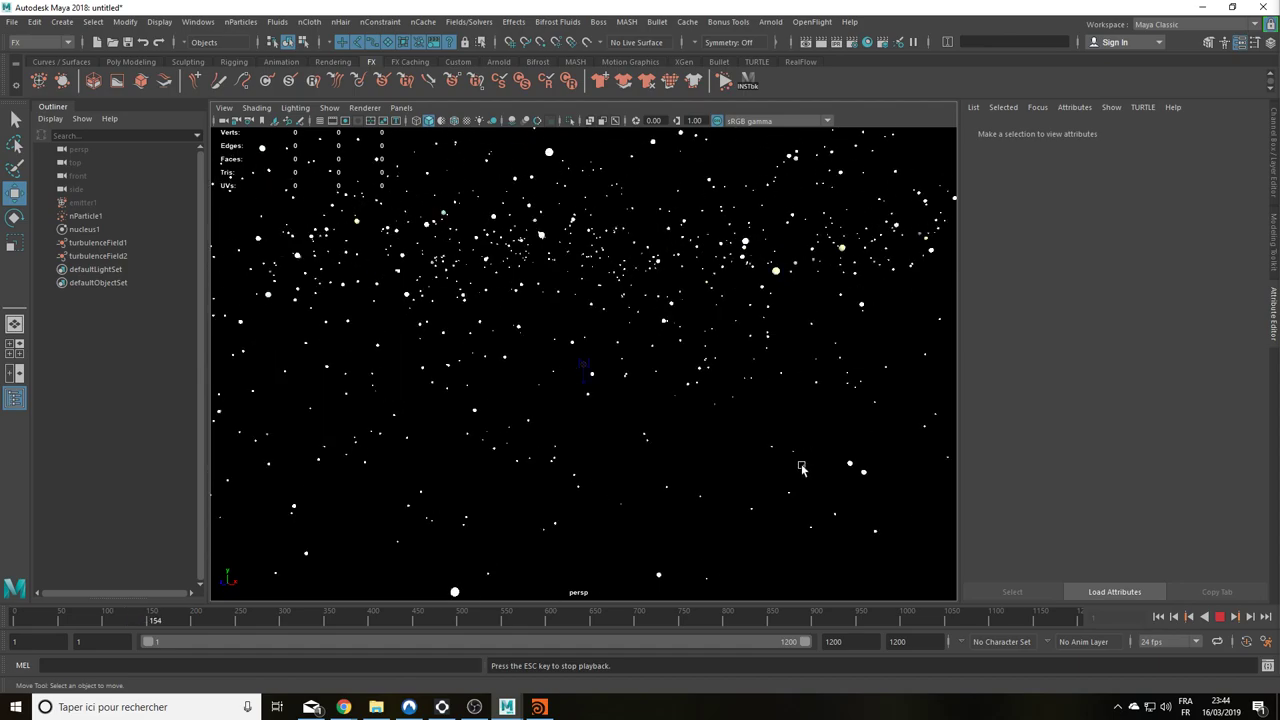
pyautogui.click(83, 216)
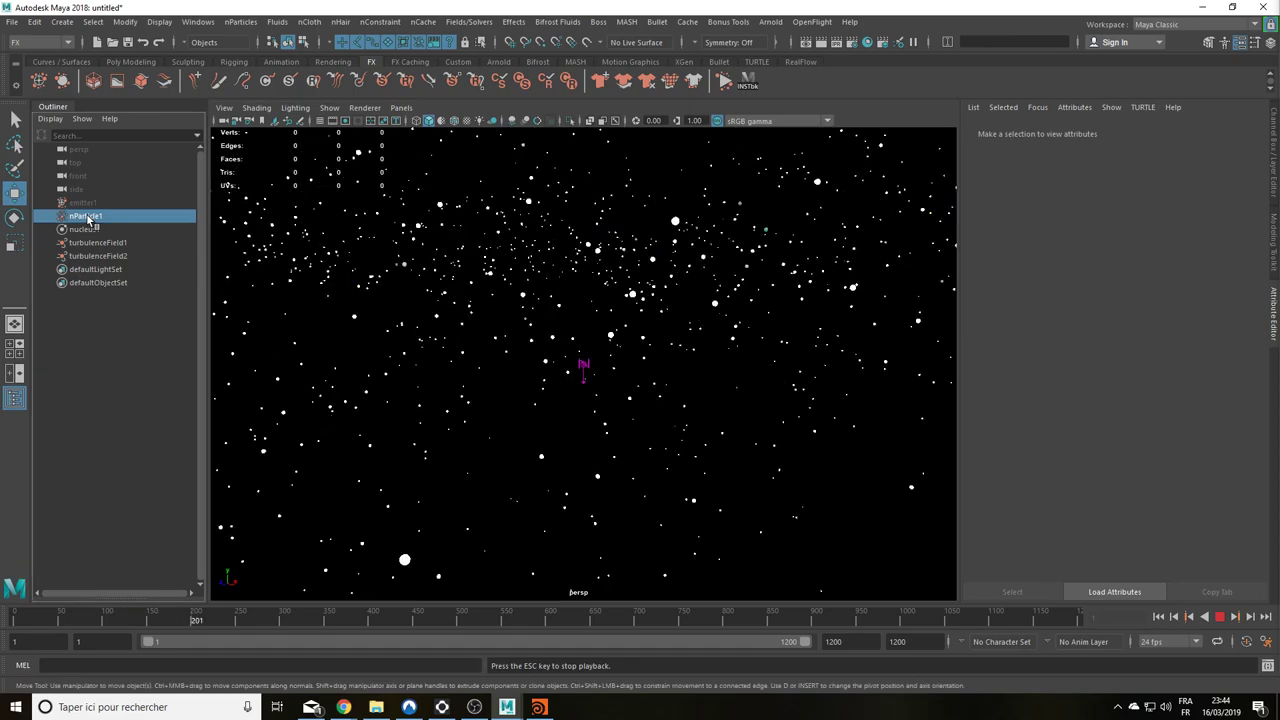
pyautogui.click(1220, 618)
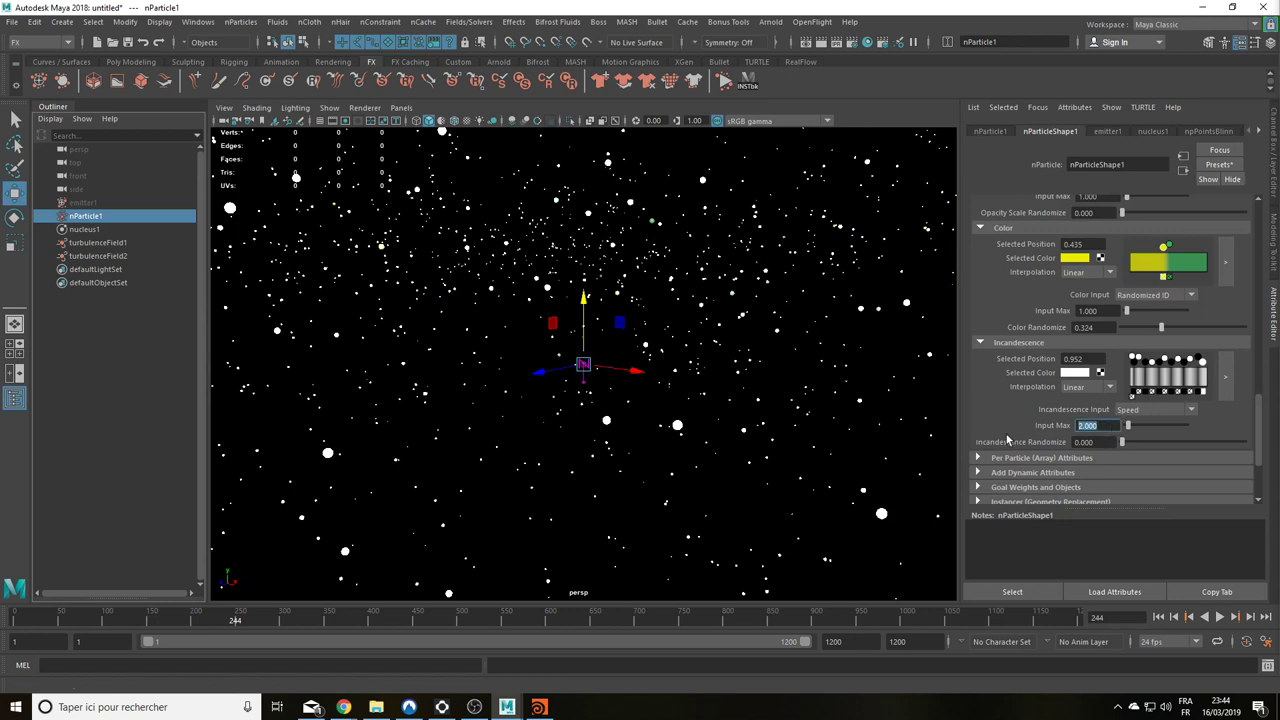
# Step: Set Incandescence Input Max to 10 and replay the simulation
pyautogui.write('10')
pyautogui.press('Return')
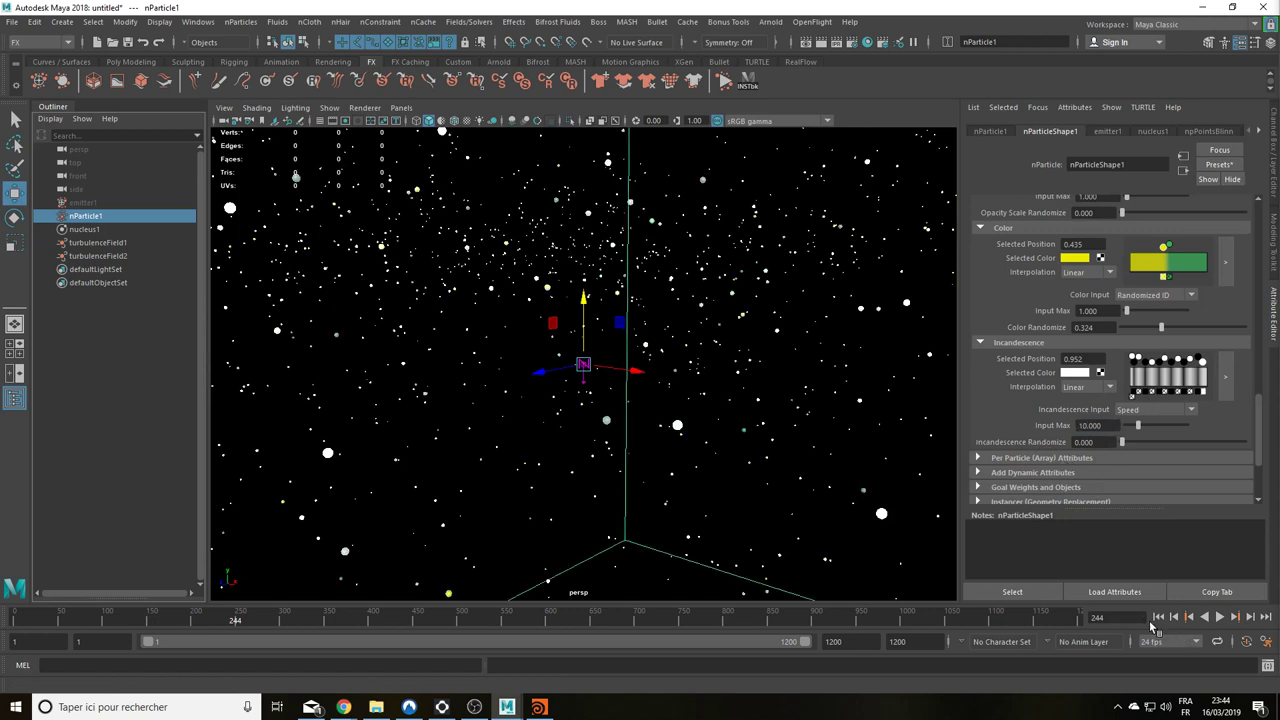
pyautogui.click(1158, 617)
pyautogui.click(1220, 617)
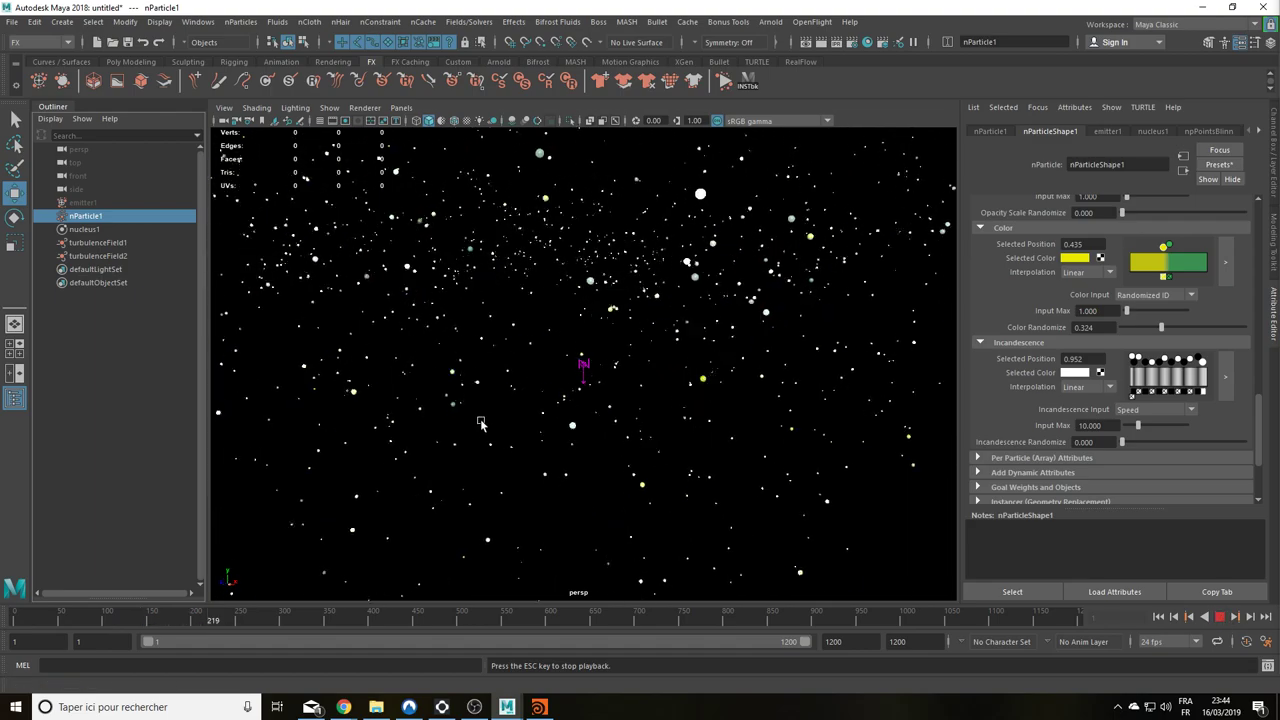
pyautogui.click(1219, 617)
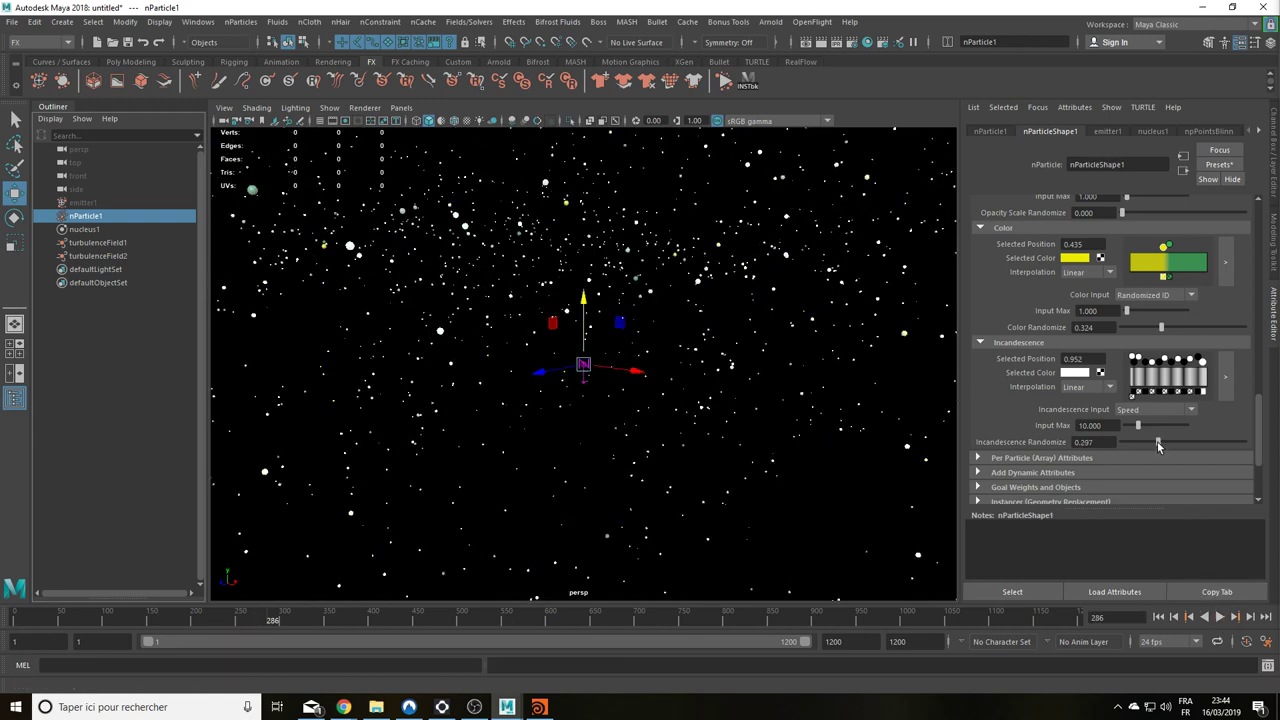
# Step: Set Incandescence Randomize to 0.511, replay, then create a polygon plane from the Poly Modeling shelf
pyautogui.click(1184, 442)
pyautogui.click(1158, 617)
pyautogui.click(1219, 617)
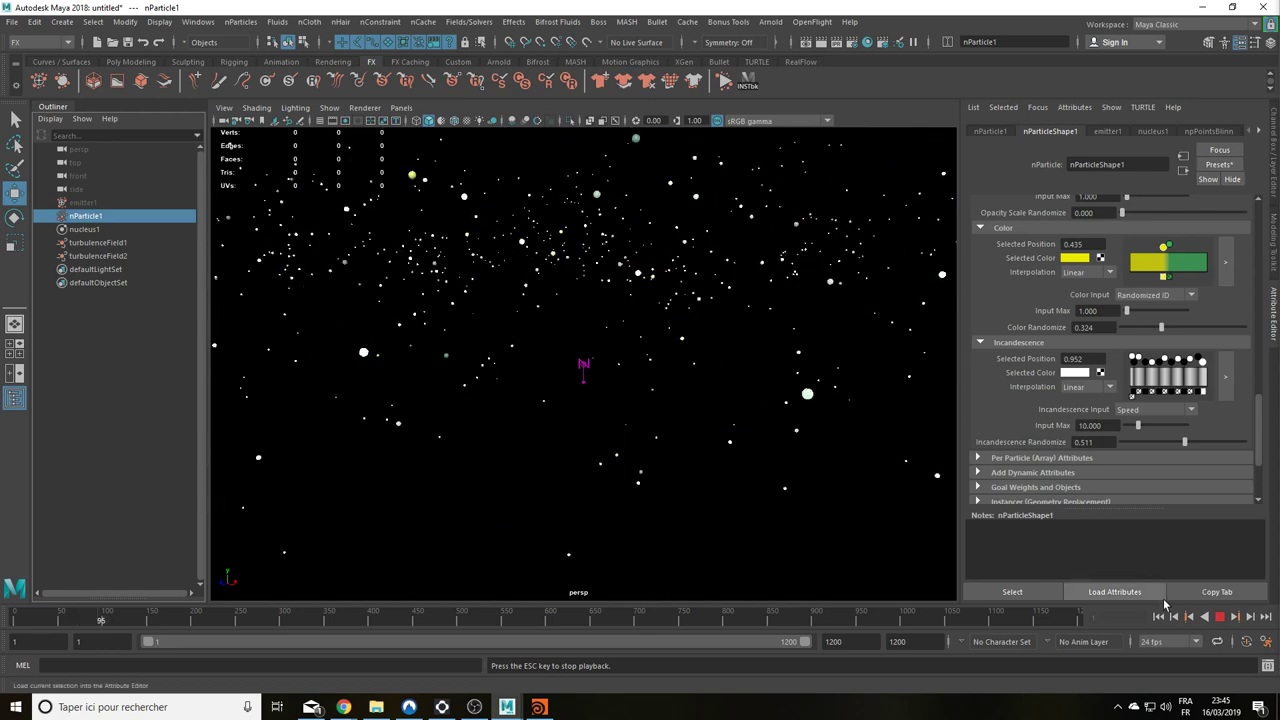
pyautogui.click(1219, 617)
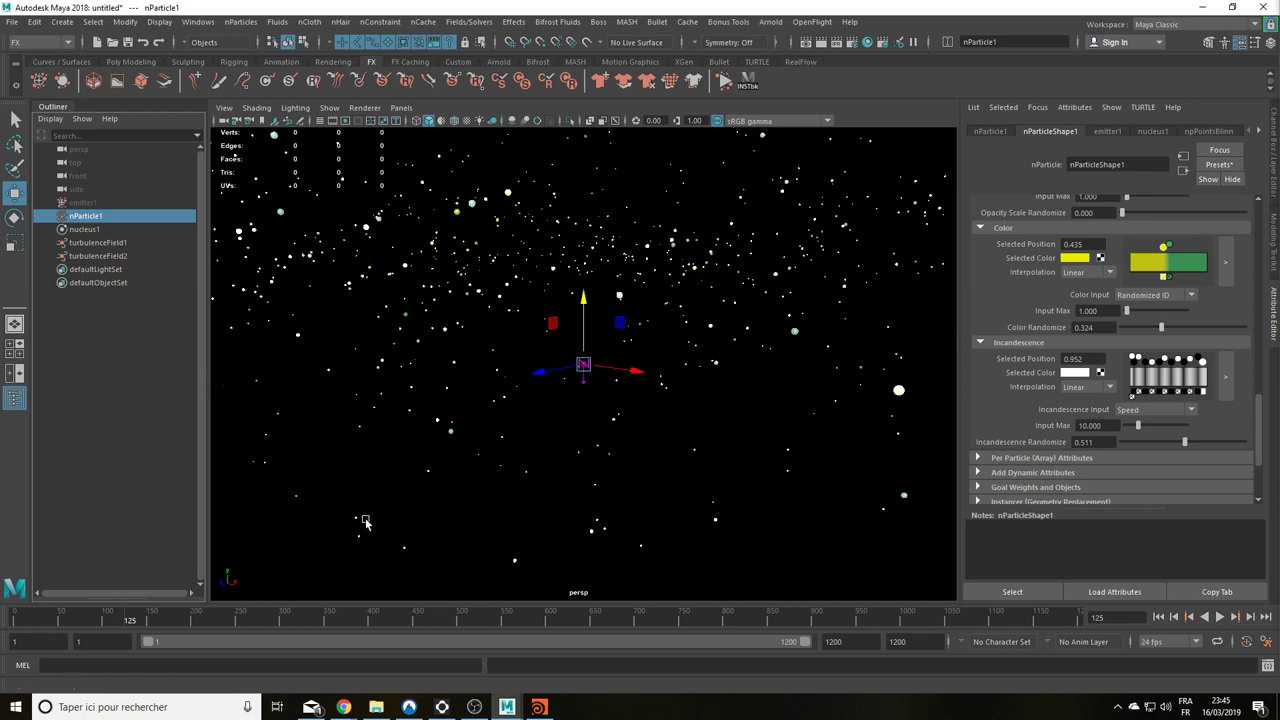
pyautogui.click(128, 61)
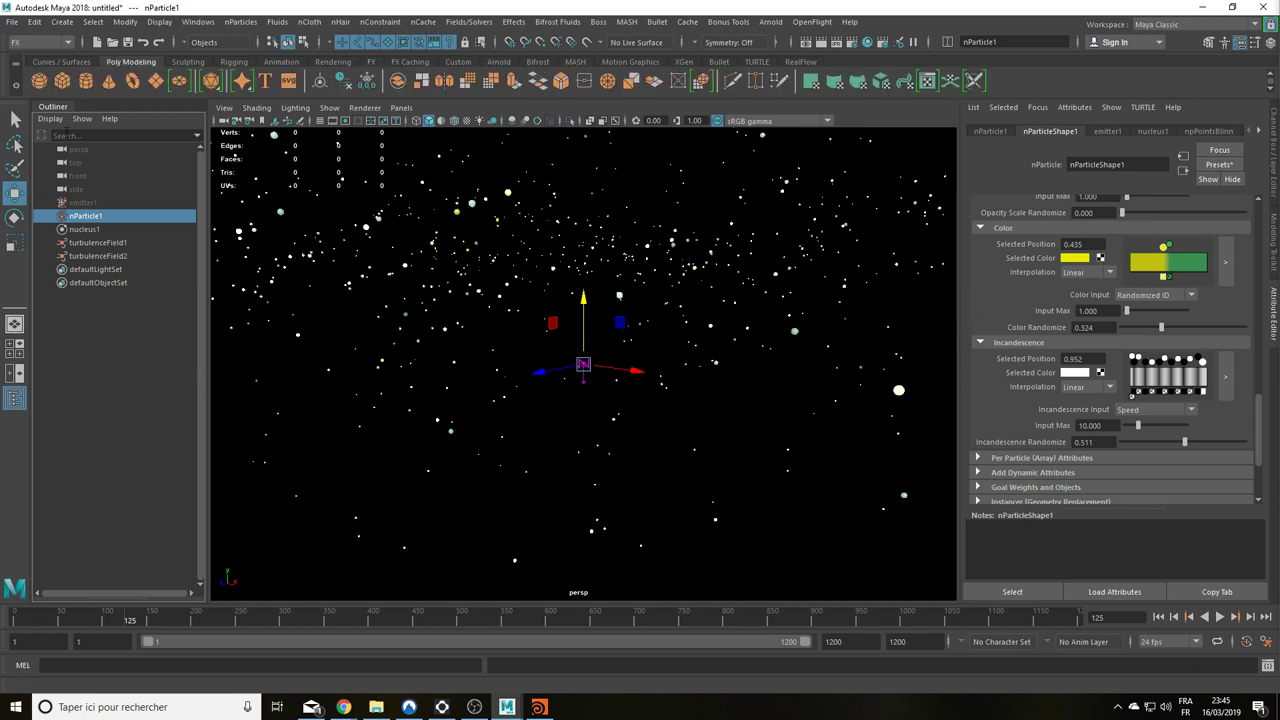
pyautogui.click(157, 80)
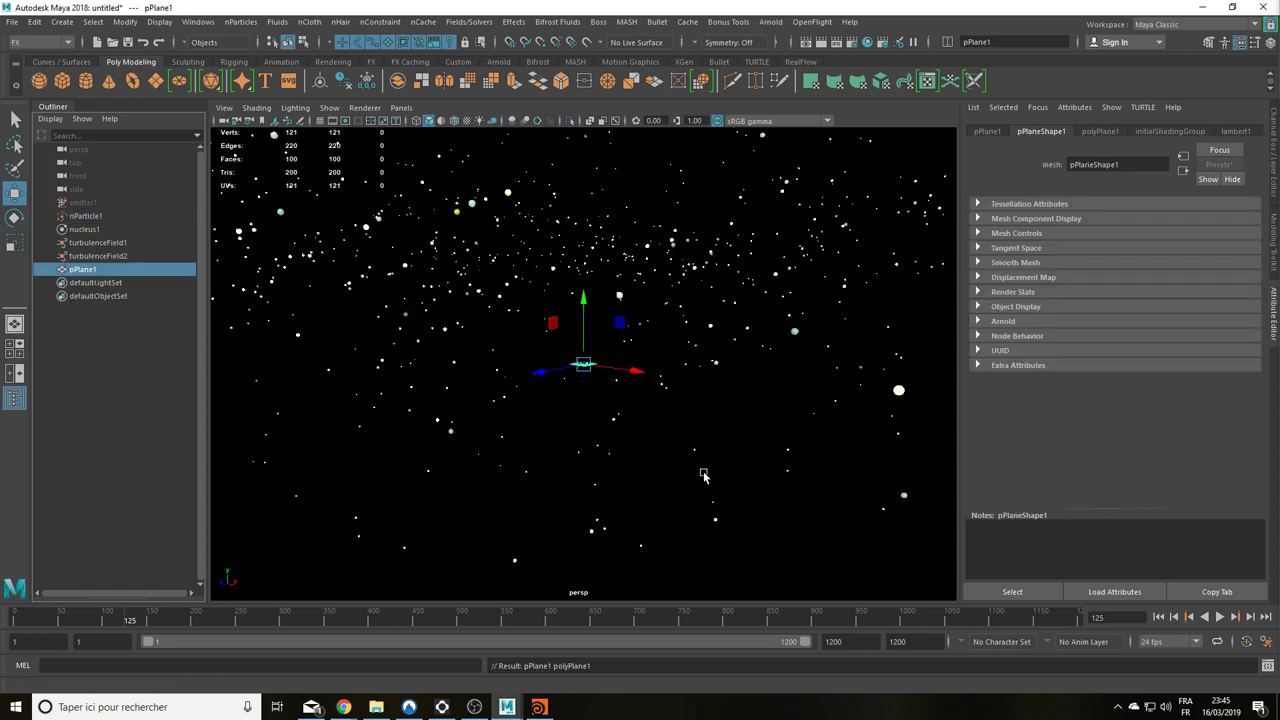
# Step: Scale the plane up into a large ground and unhide the emitter
pyautogui.press('r')
pyautogui.moveTo(584, 364); pyautogui.dragTo(1140, 355)
pyautogui.click(107, 204)
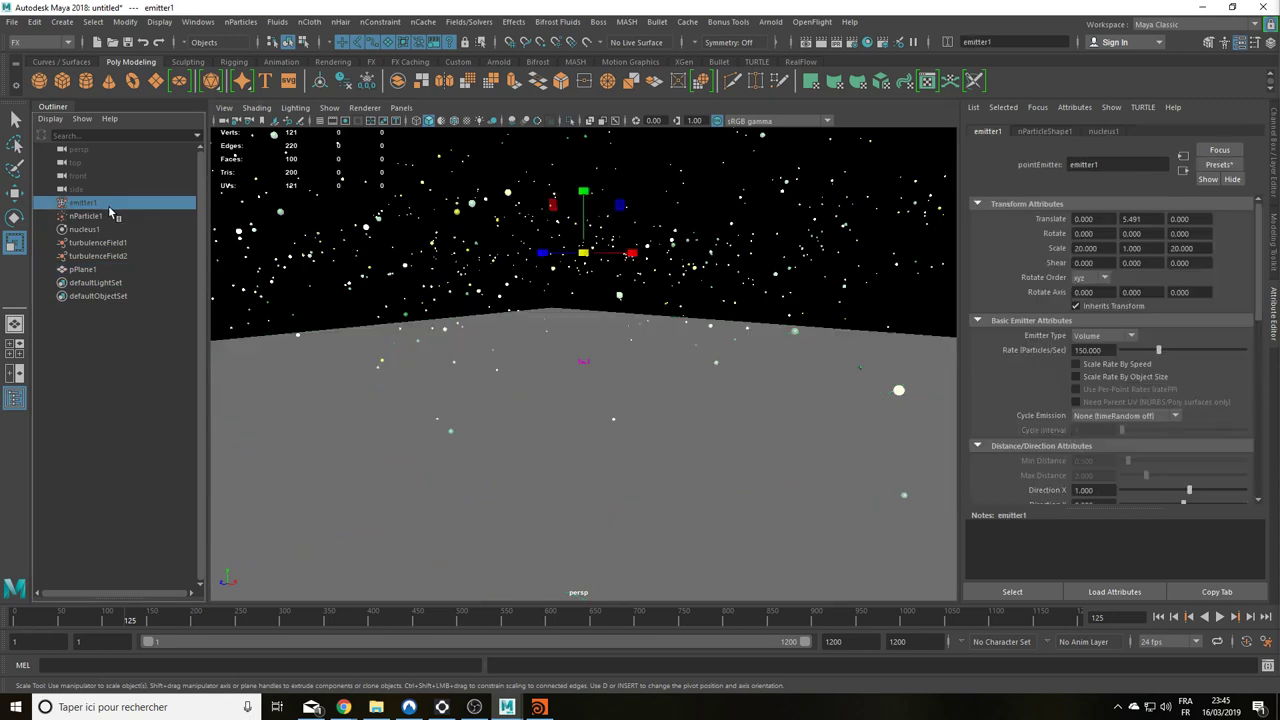
pyautogui.hotkey('shift', 'h')
# Step: Scale the plane further beyond the emitter, rename it ground, and switch to the FX shelf
pyautogui.keyDown('alt'); pyautogui.moveTo(640, 397); pyautogui.dragTo(629, 414); pyautogui.keyUp('alt')
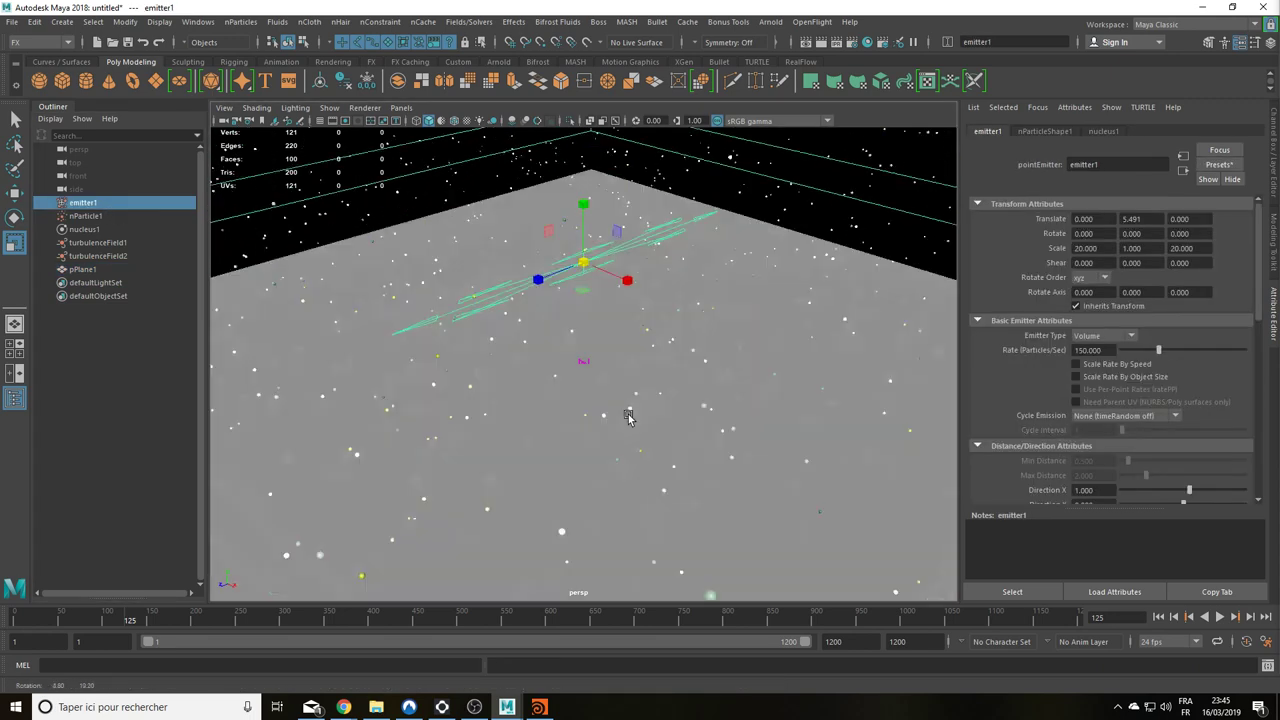
pyautogui.scroll(-5, 620, 430)
pyautogui.click(624, 450)
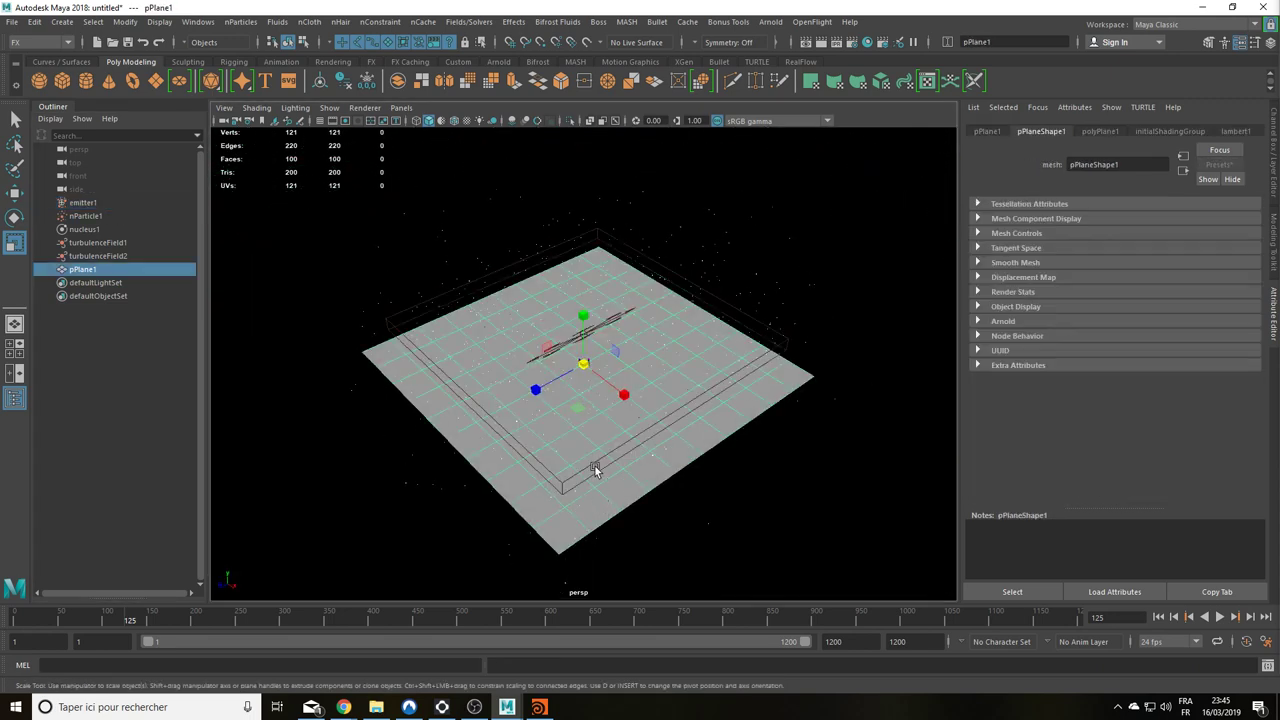
pyautogui.moveTo(581, 362); pyautogui.dragTo(640, 340)
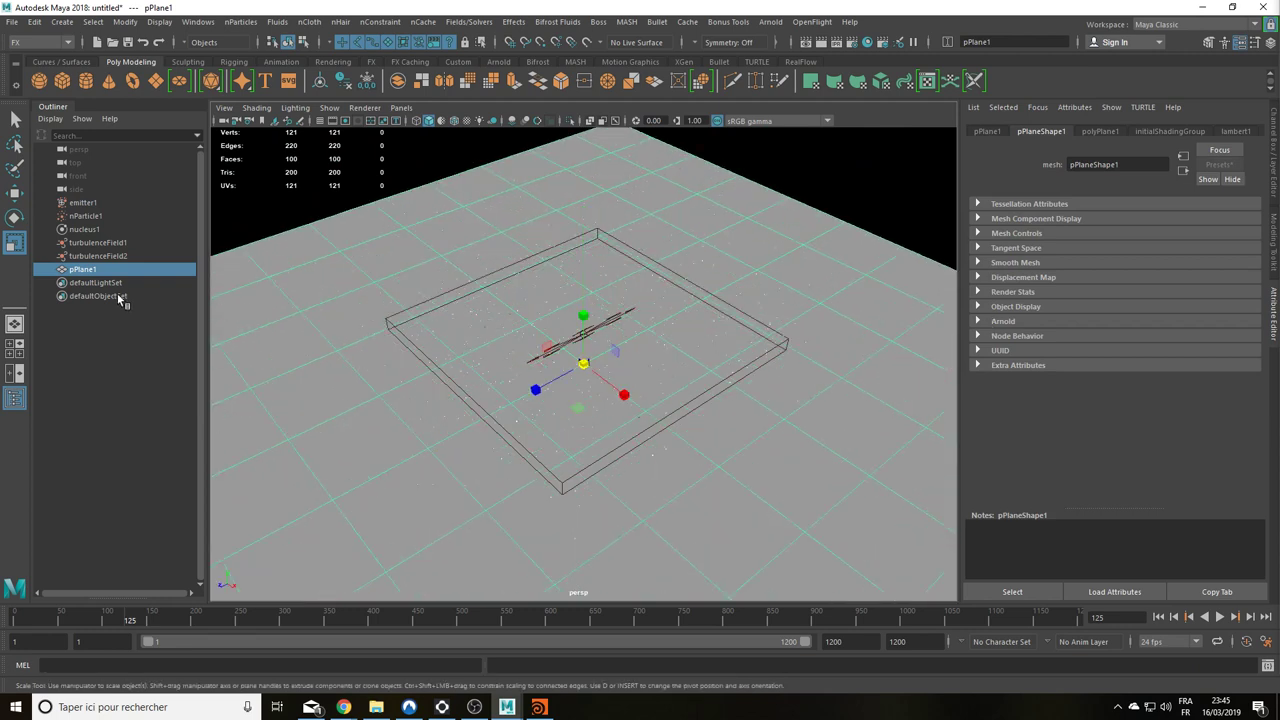
pyautogui.doubleClick(86, 270)
pyautogui.write('ground')
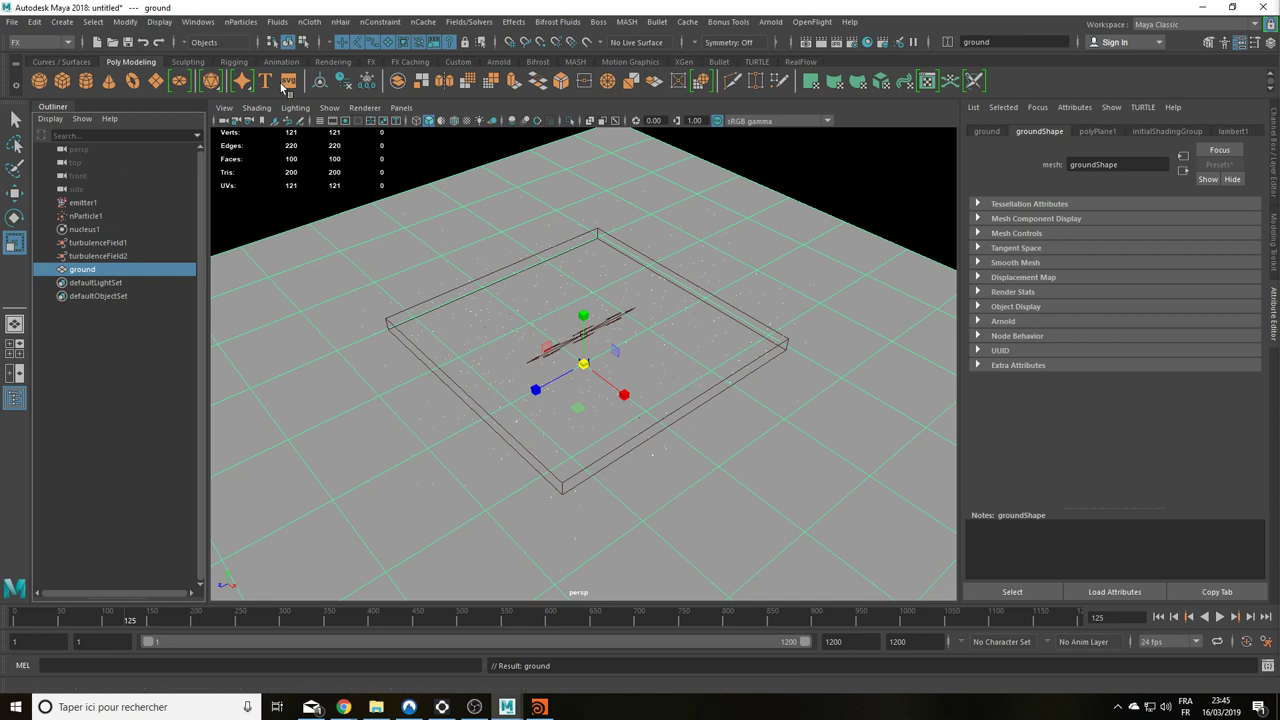
pyautogui.click(372, 62)
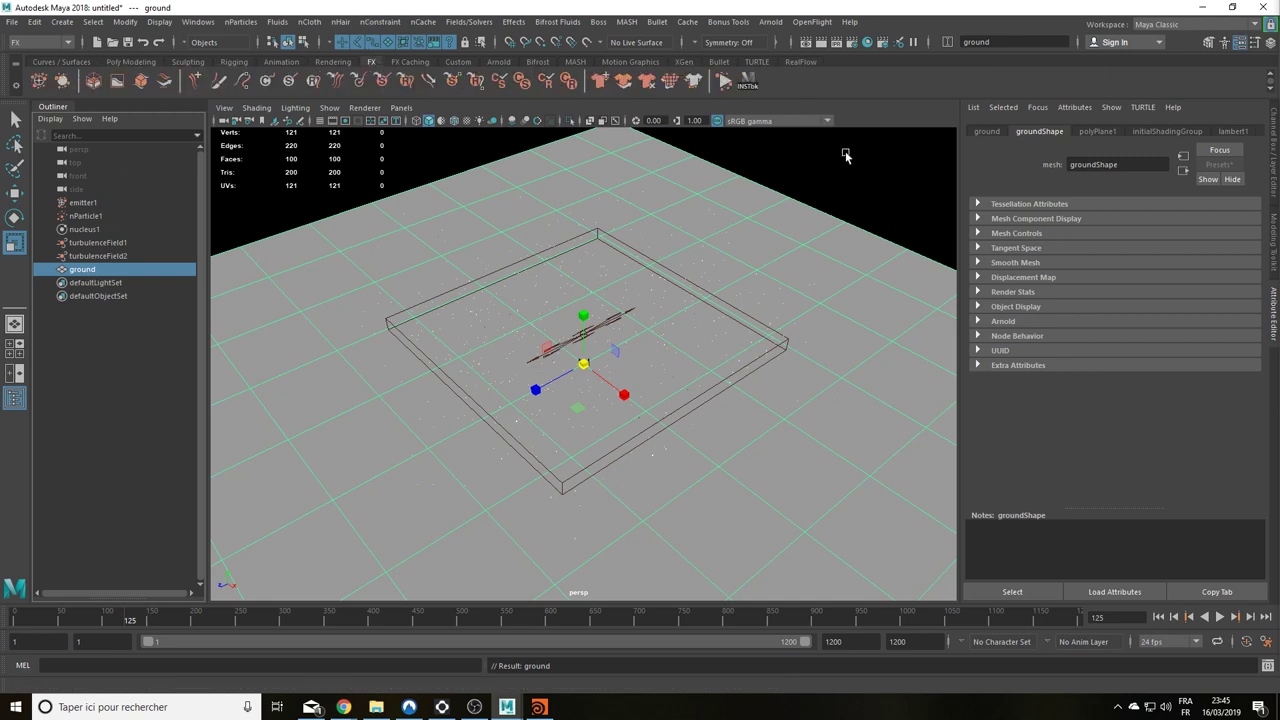
# Step: Make ground a passive collider and rename its nRigid node to nRigid_ground
pyautogui.click(624, 84)
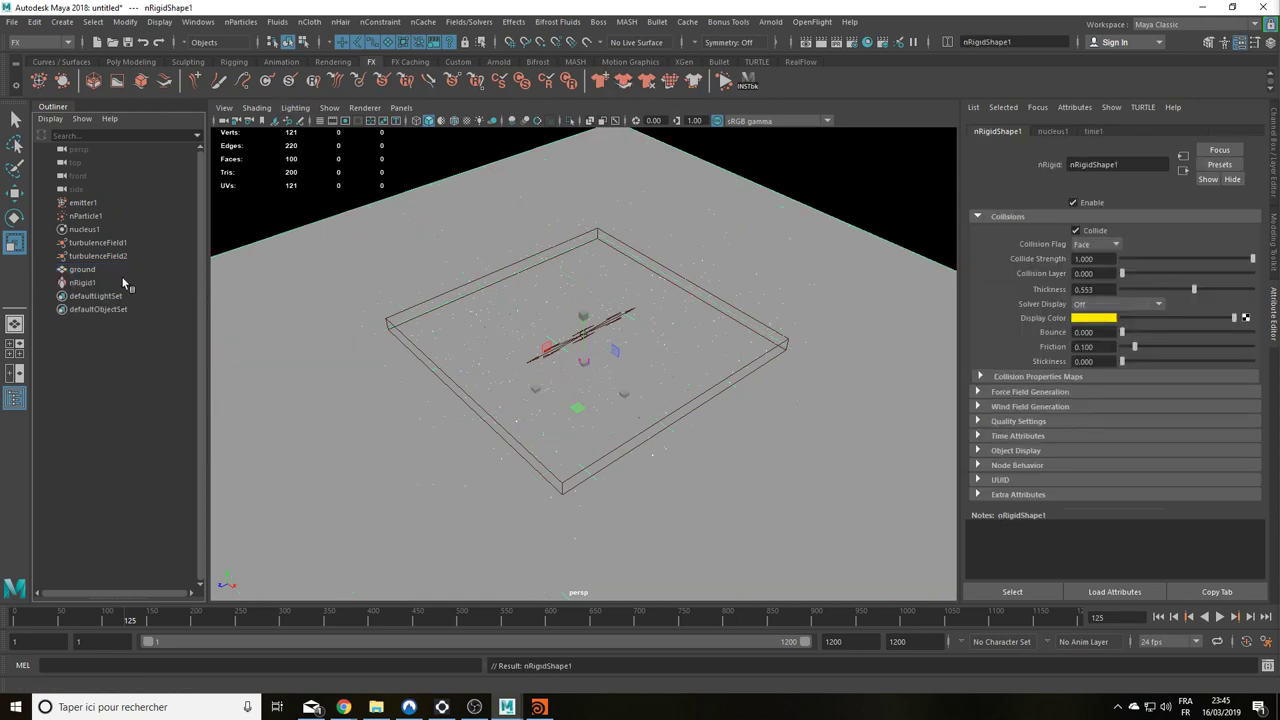
pyautogui.doubleClick(83, 285)
pyautogui.write('_ground')
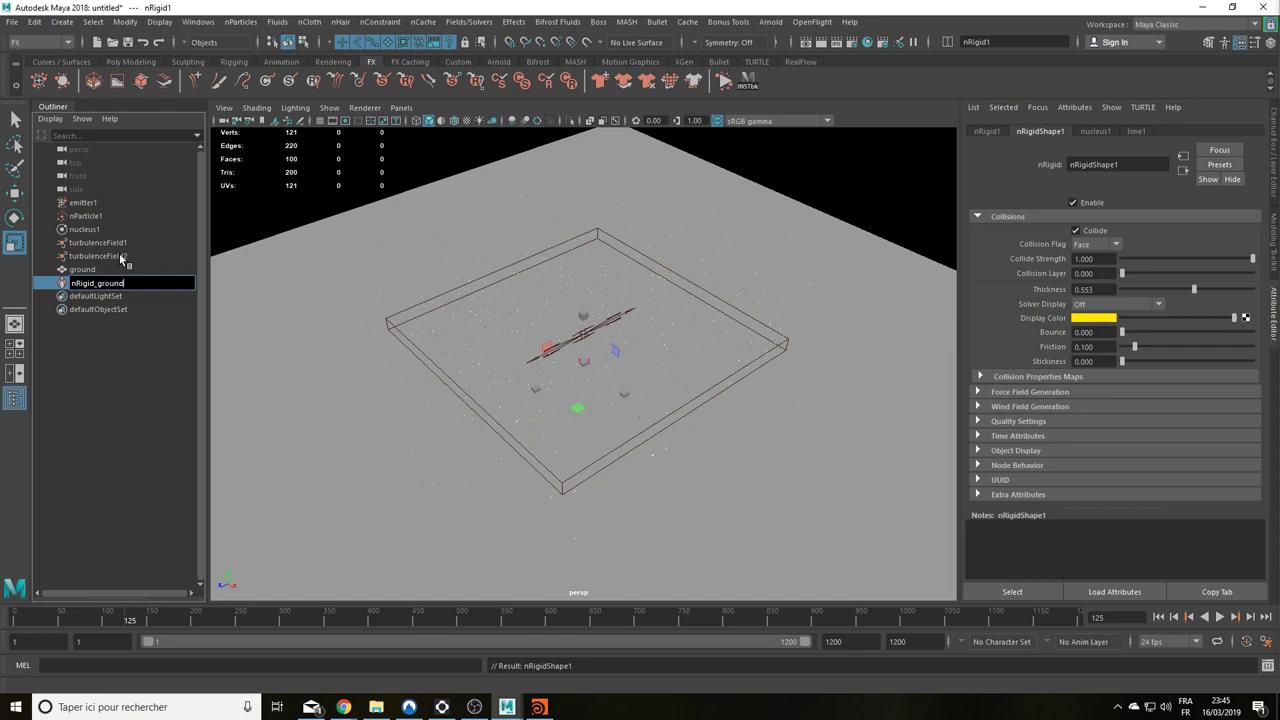
pyautogui.press('Return')
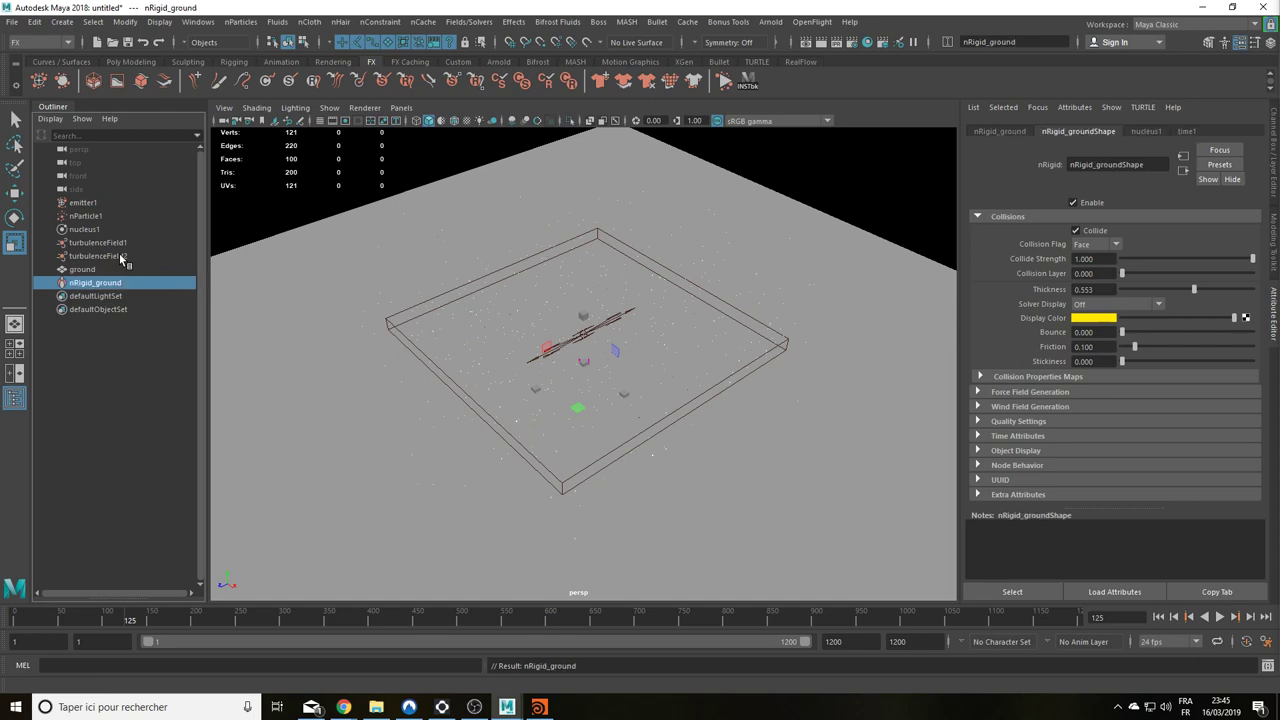
pyautogui.moveTo(851, 414)
pyautogui.keyDown('alt'); pyautogui.mouseDown()
pyautogui.moveTo(700, 463)
pyautogui.moveTo(708, 503)
pyautogui.moveTo(729, 429)
pyautogui.moveTo(680, 451)
pyautogui.moveTo(714, 380)
pyautogui.moveTo(745, 358)
pyautogui.mouseUp(); pyautogui.keyUp('alt')
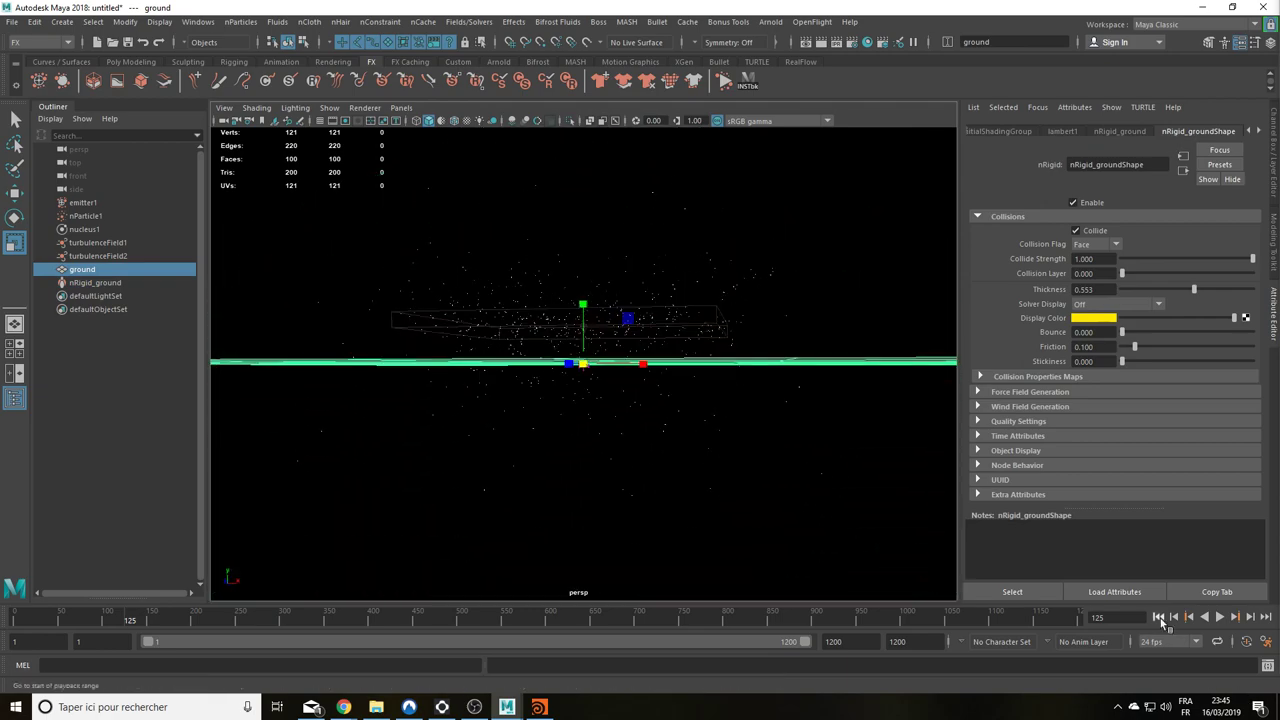
# Step: Maximise the front view and play the simulation to see particles hitting the ground
pyautogui.click(1158, 617)
pyautogui.press('space')
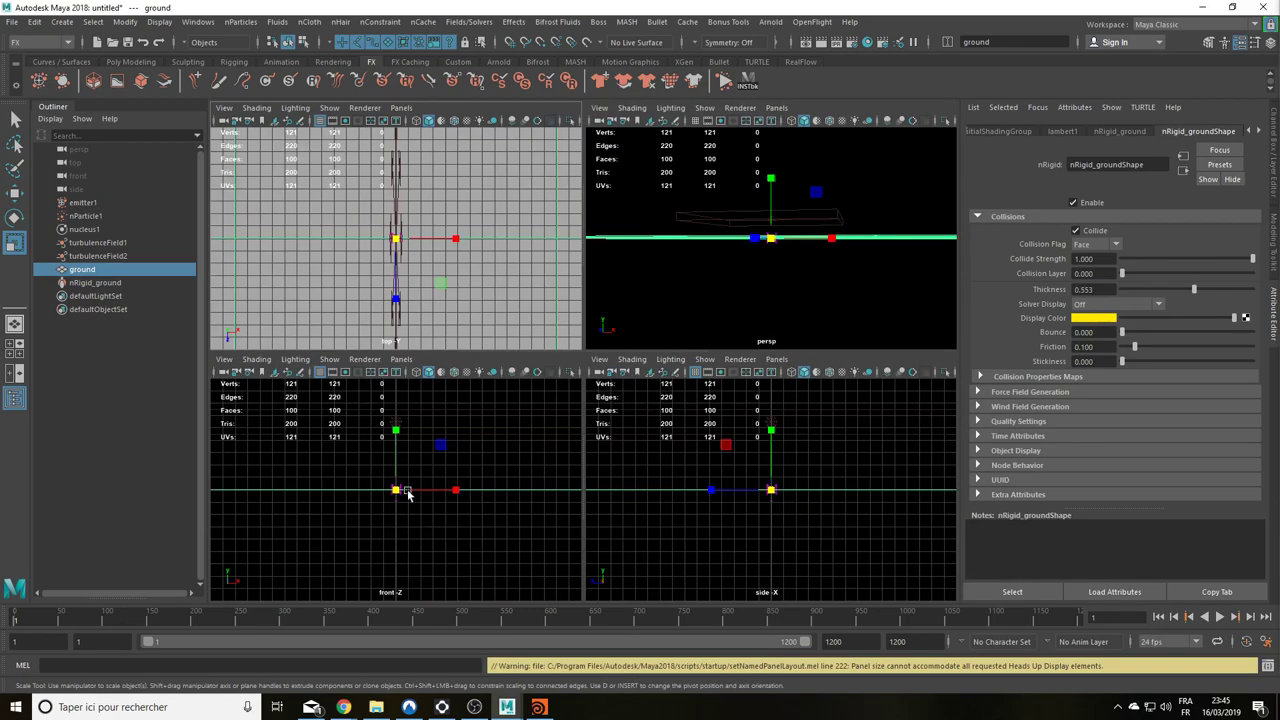
pyautogui.press('space')
pyautogui.keyDown('alt'); pyautogui.moveTo(809, 409); pyautogui.dragTo(709, 543, button='middle'); pyautogui.keyUp('alt')
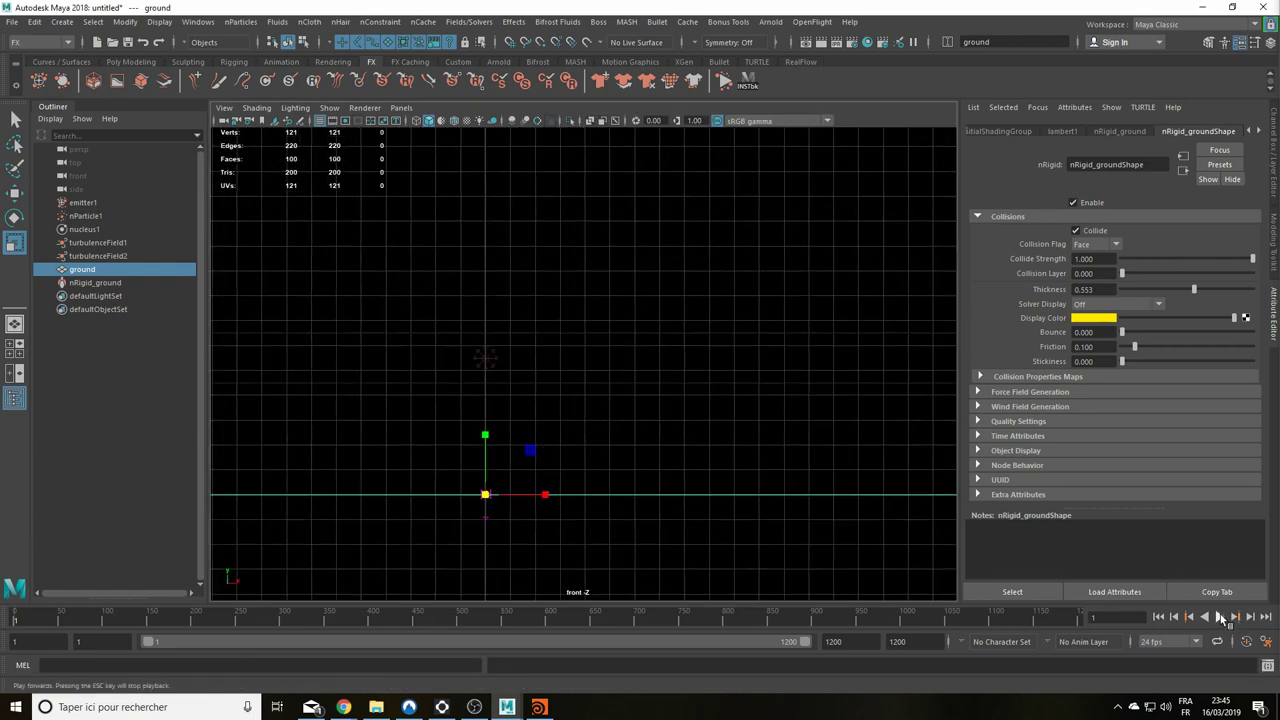
pyautogui.click(1220, 617)
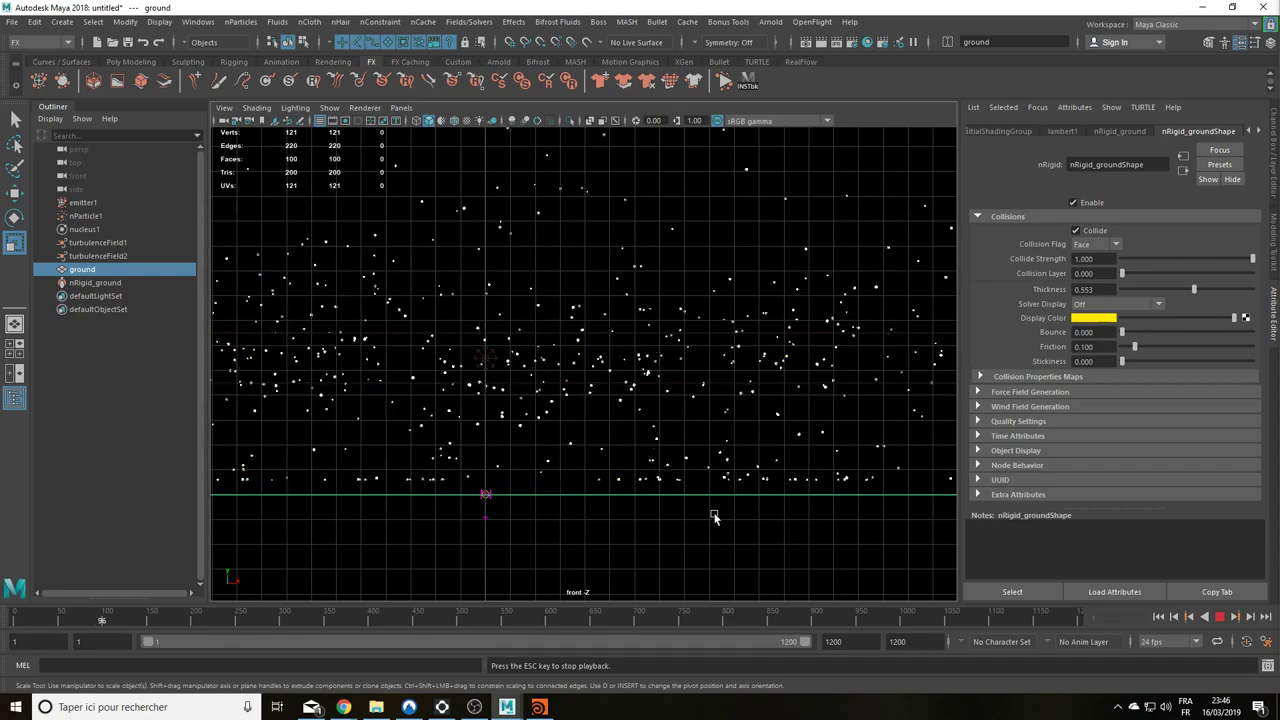
pyautogui.moveTo(713, 516)
pyautogui.keyDown('alt'); pyautogui.mouseDown(button='middle')
pyautogui.moveTo(616, 500)
pyautogui.moveTo(623, 508)
pyautogui.mouseUp(button='middle'); pyautogui.keyUp('alt')
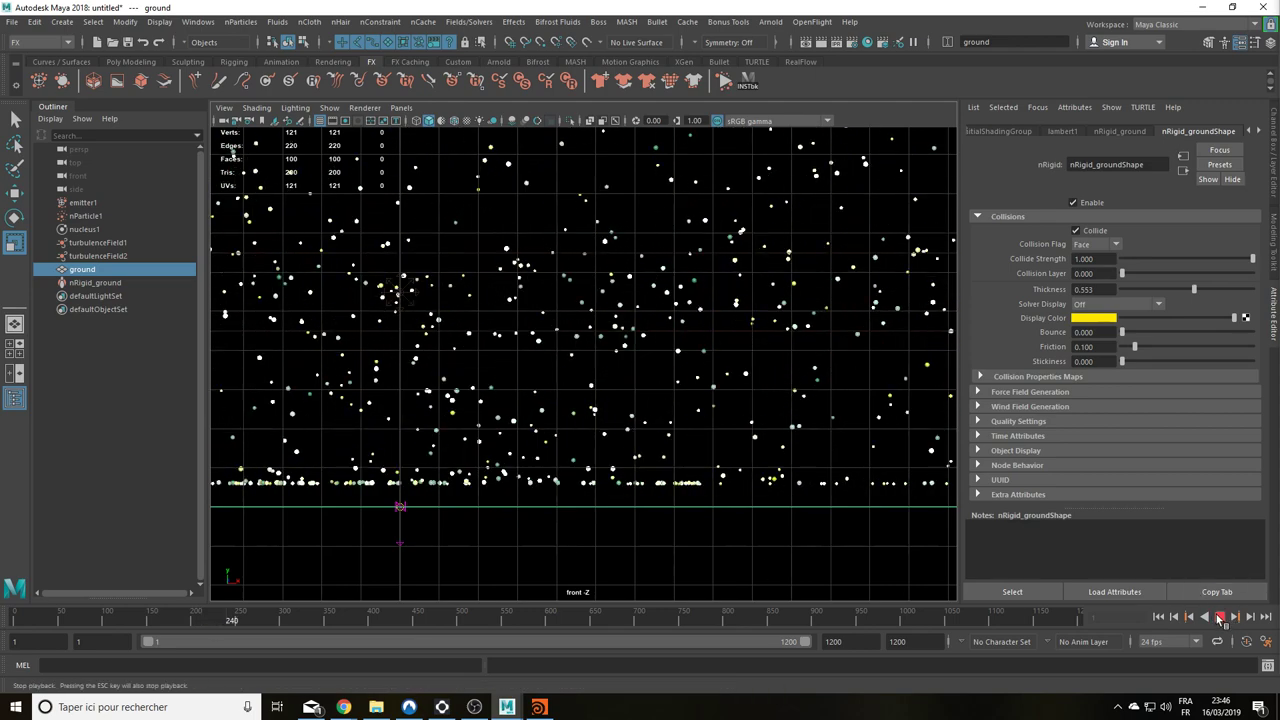
pyautogui.click(1220, 620)
# Step: Set nRigid_ground Thickness to 0.01 and replay until the particles settle at frame 399
pyautogui.press('r')
pyautogui.click(78, 283)
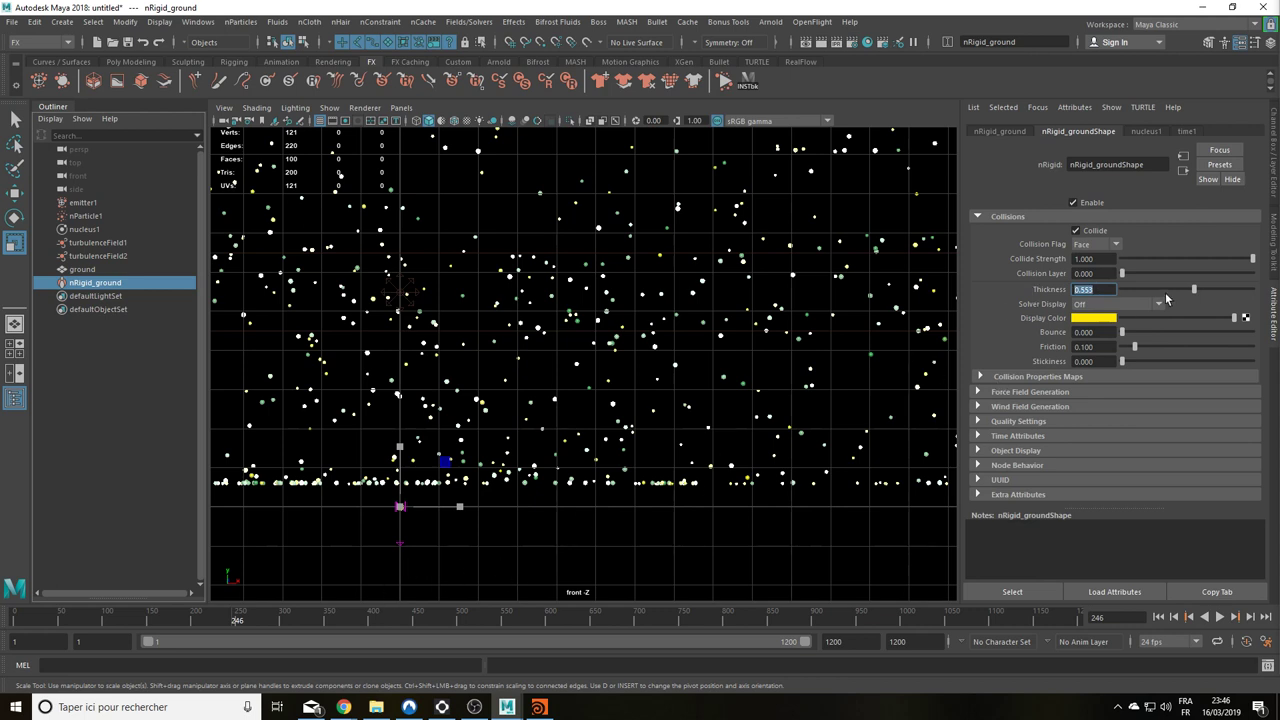
pyautogui.write('0.01')
pyautogui.press('Return')
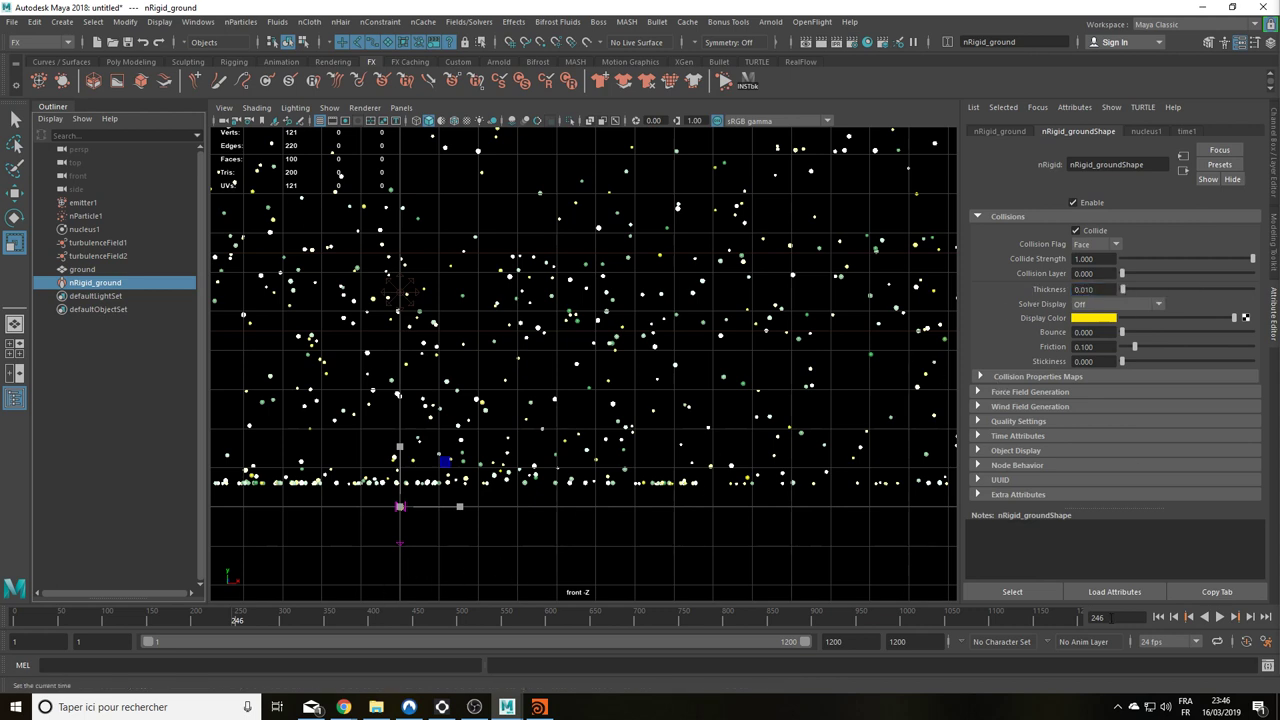
pyautogui.click(1158, 617)
pyautogui.click(1219, 617)
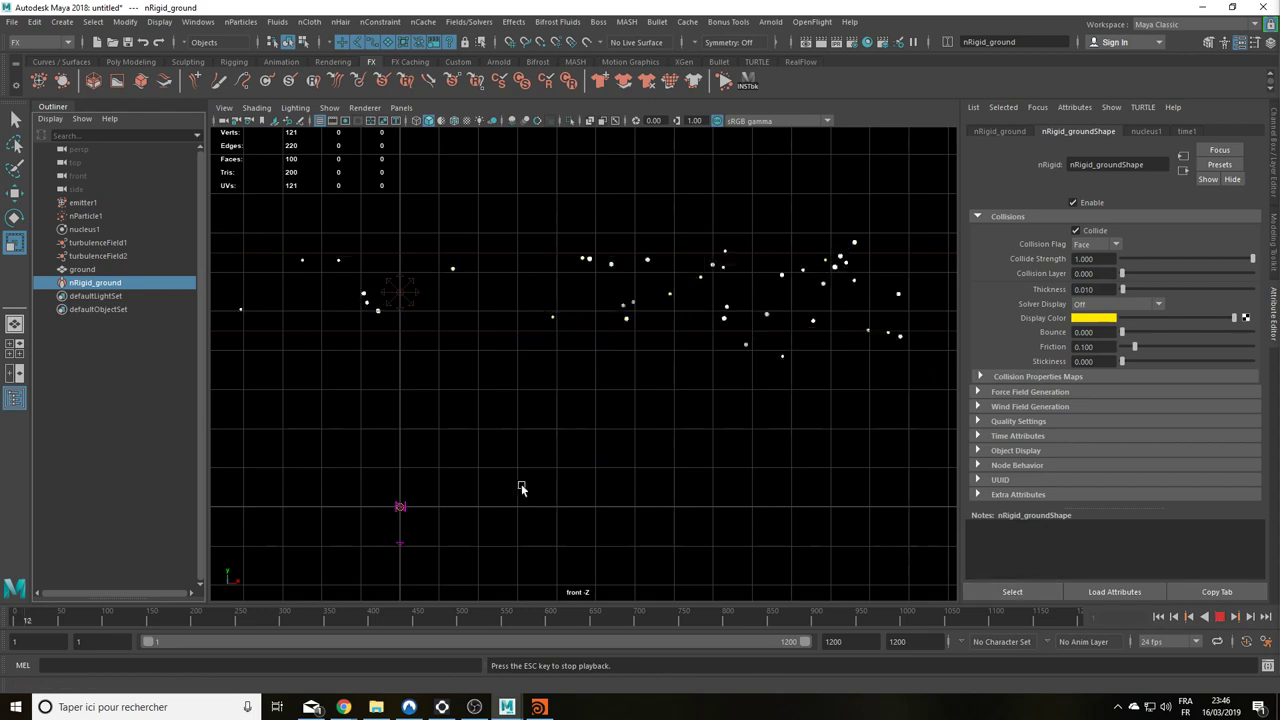
pyautogui.click(104, 270)
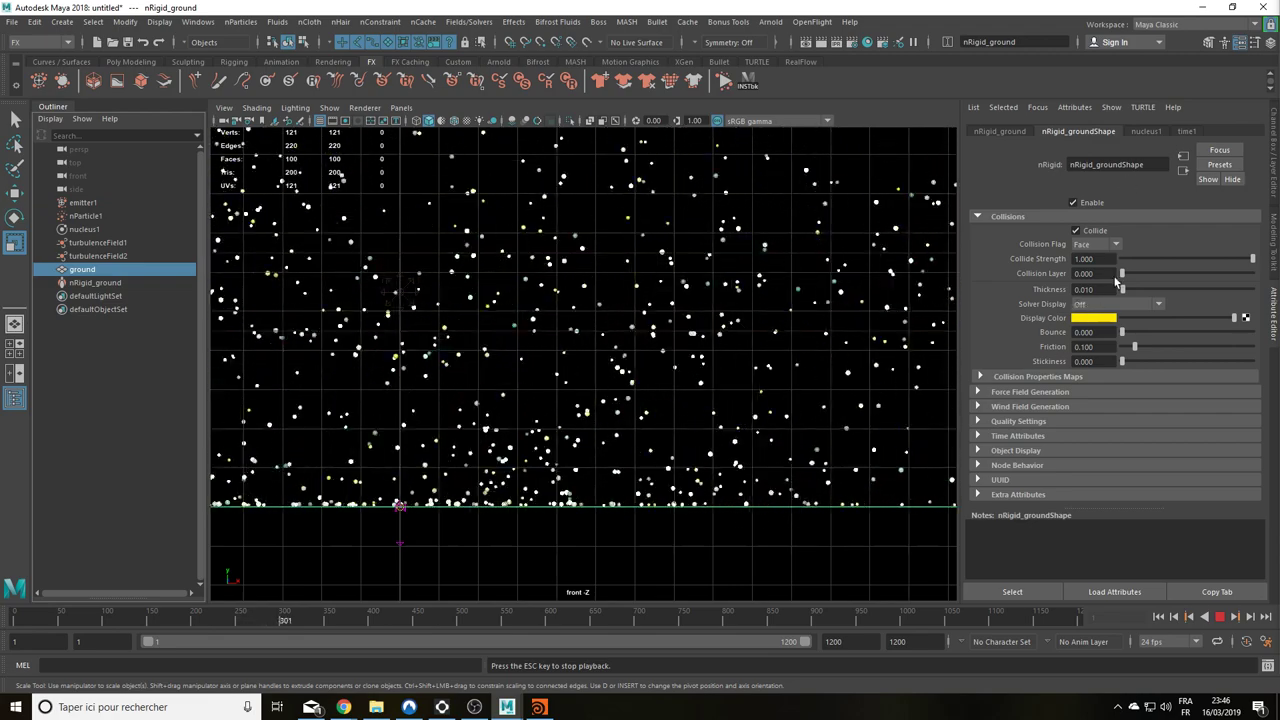
pyautogui.click(1220, 617)
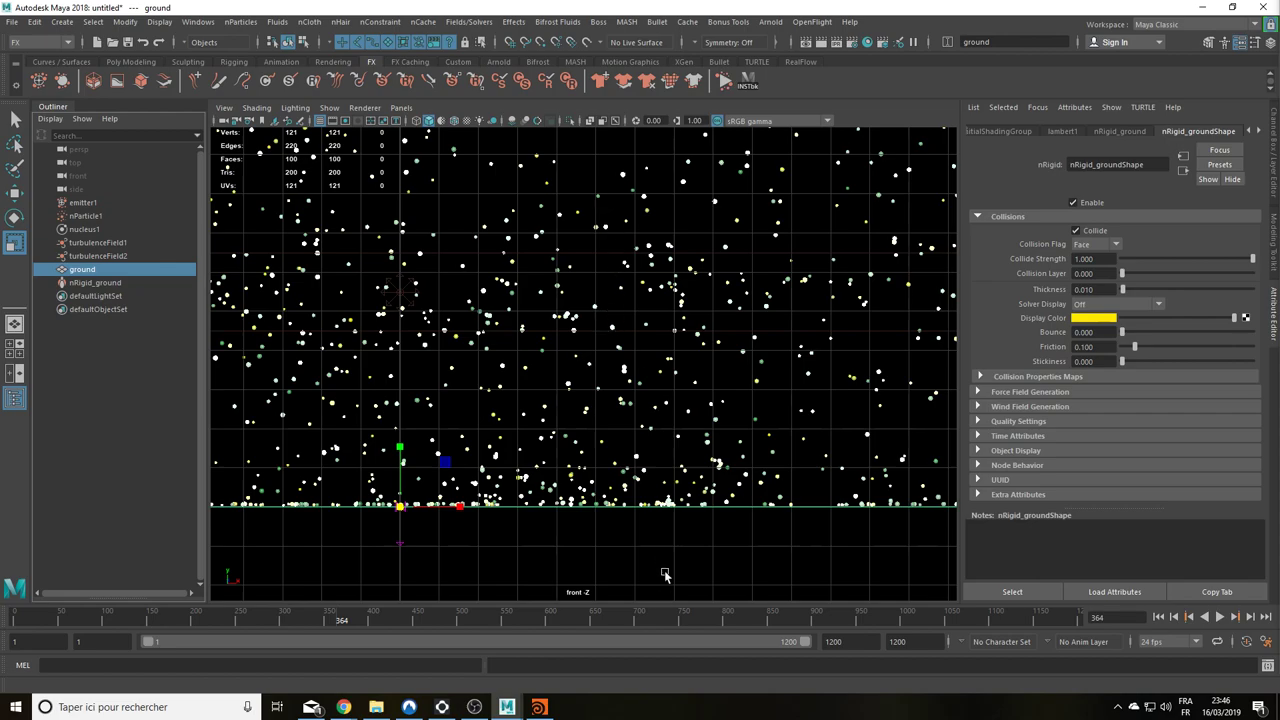
pyautogui.click(1222, 617)
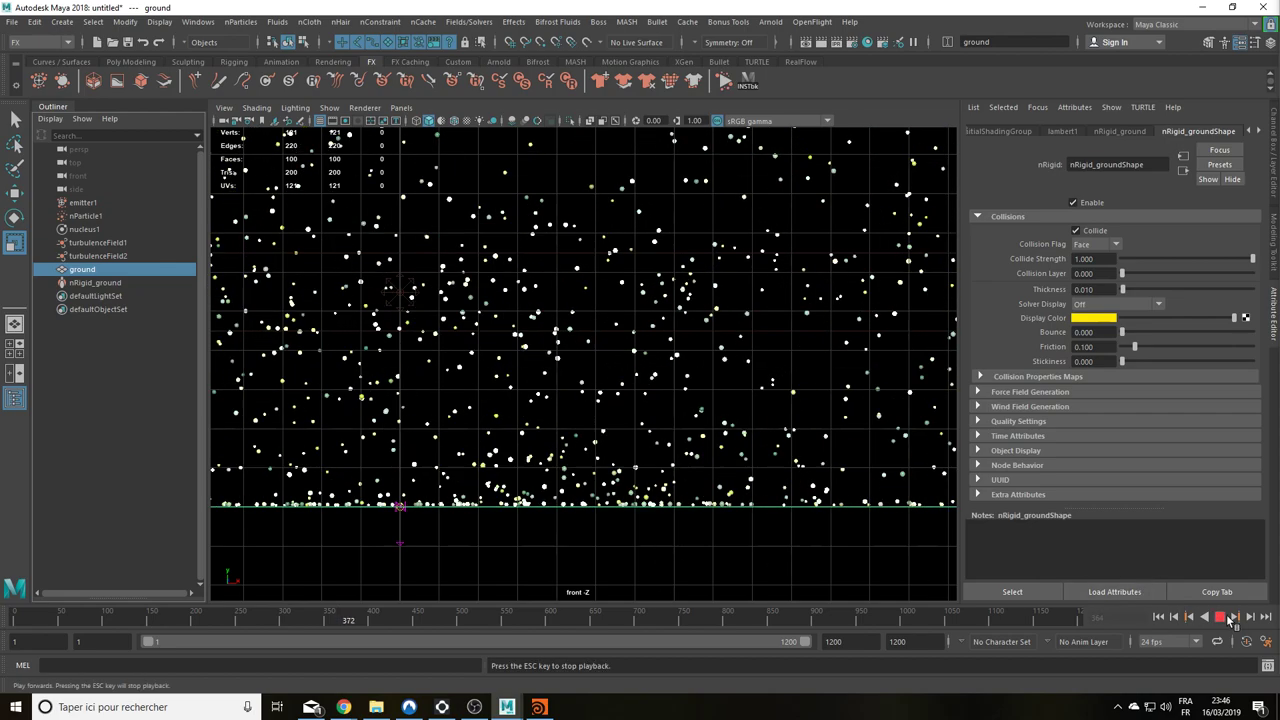
pyautogui.click(1222, 617)
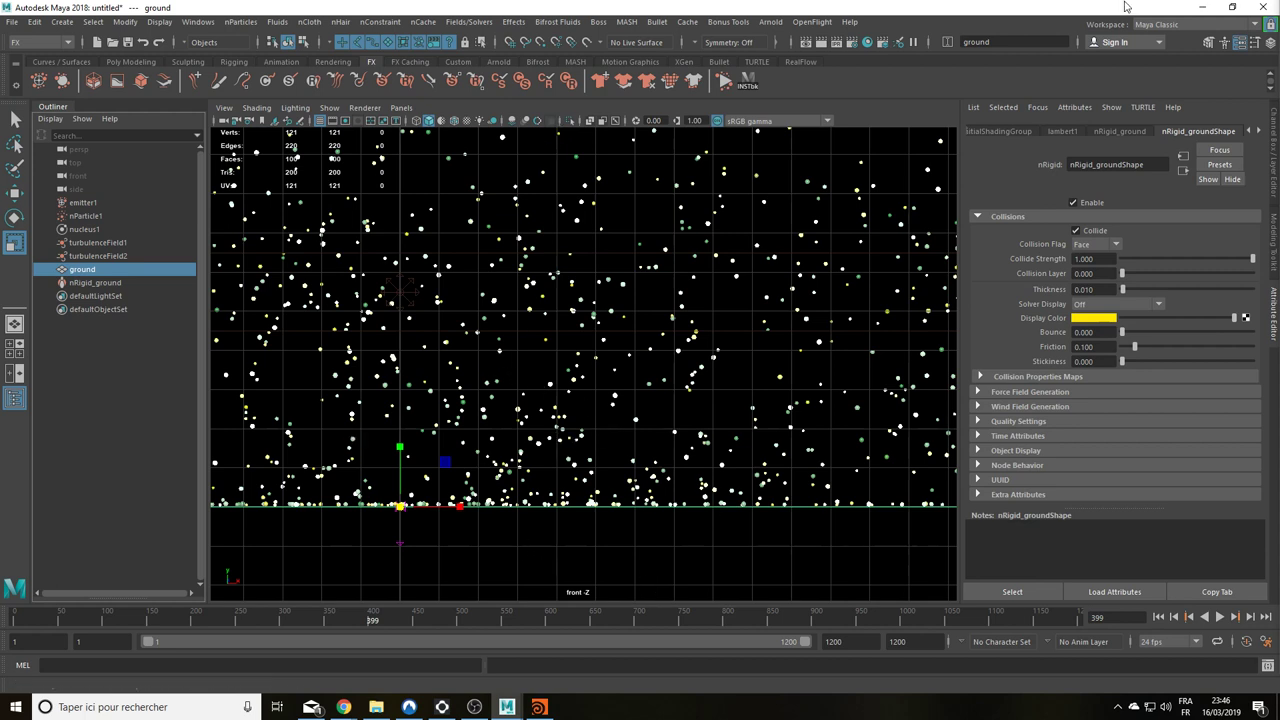
# Step: Set nRigid_ground's Force Field type to AlongNormal and reframe the views
pyautogui.click(1034, 390)
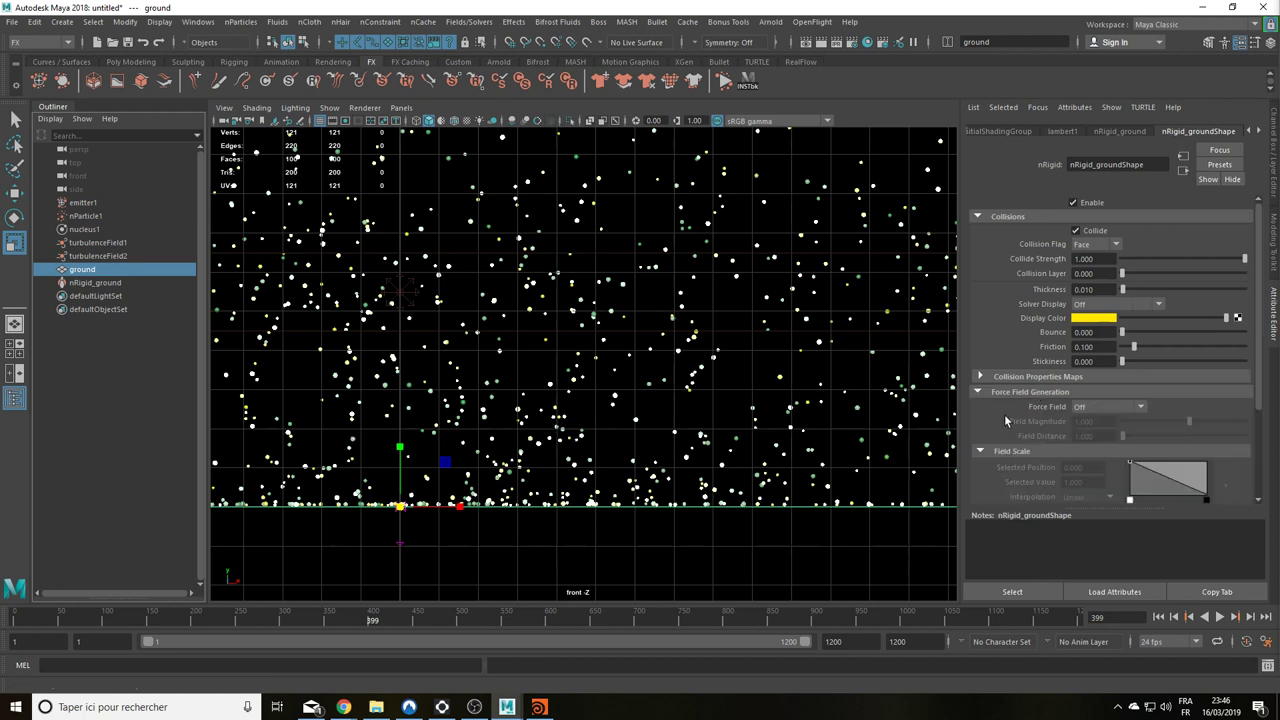
pyautogui.scroll(-1, 1018, 400)
pyautogui.click(1097, 366)
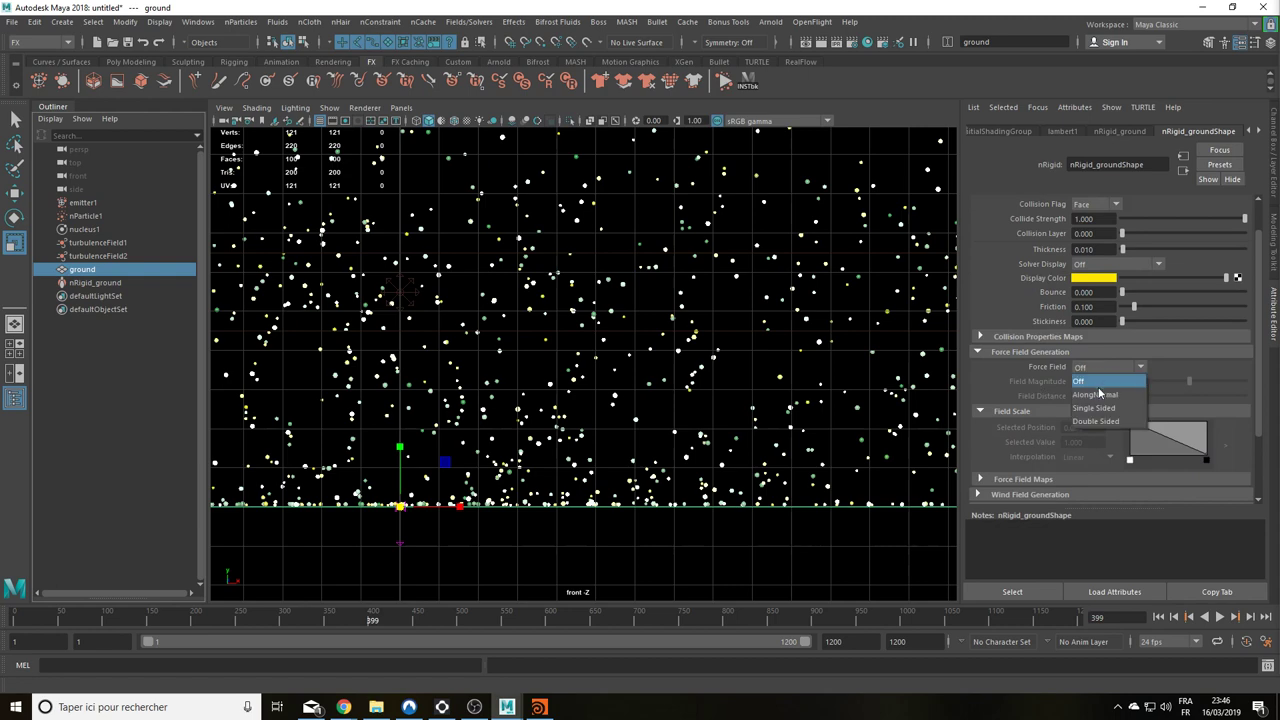
pyautogui.click(1100, 396)
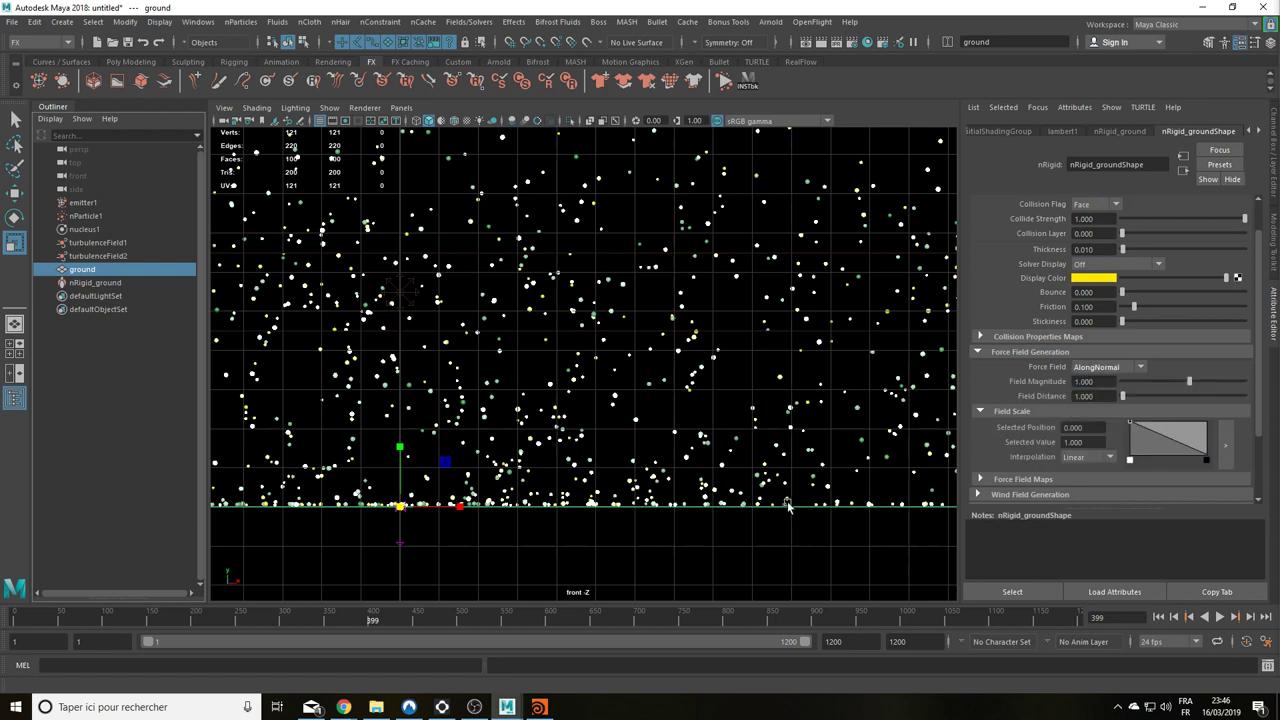
pyautogui.click(822, 360)
pyautogui.press('space')
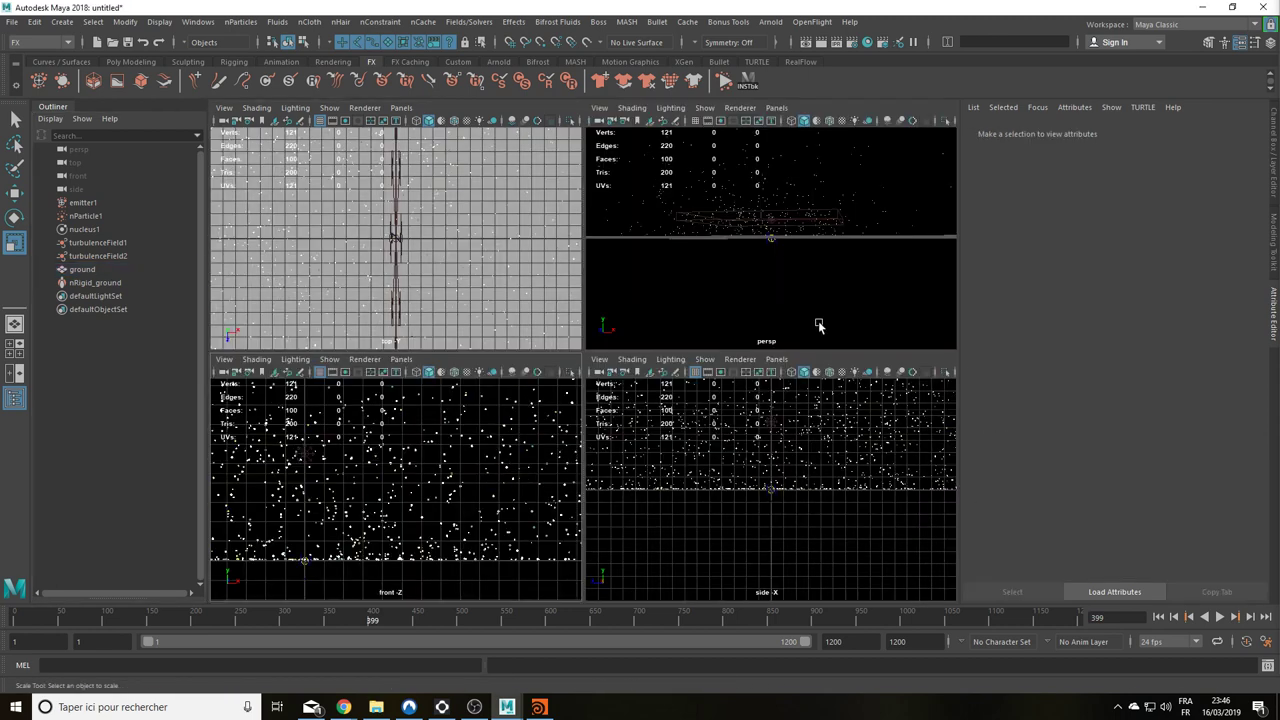
pyautogui.press('space')
pyautogui.click(833, 426)
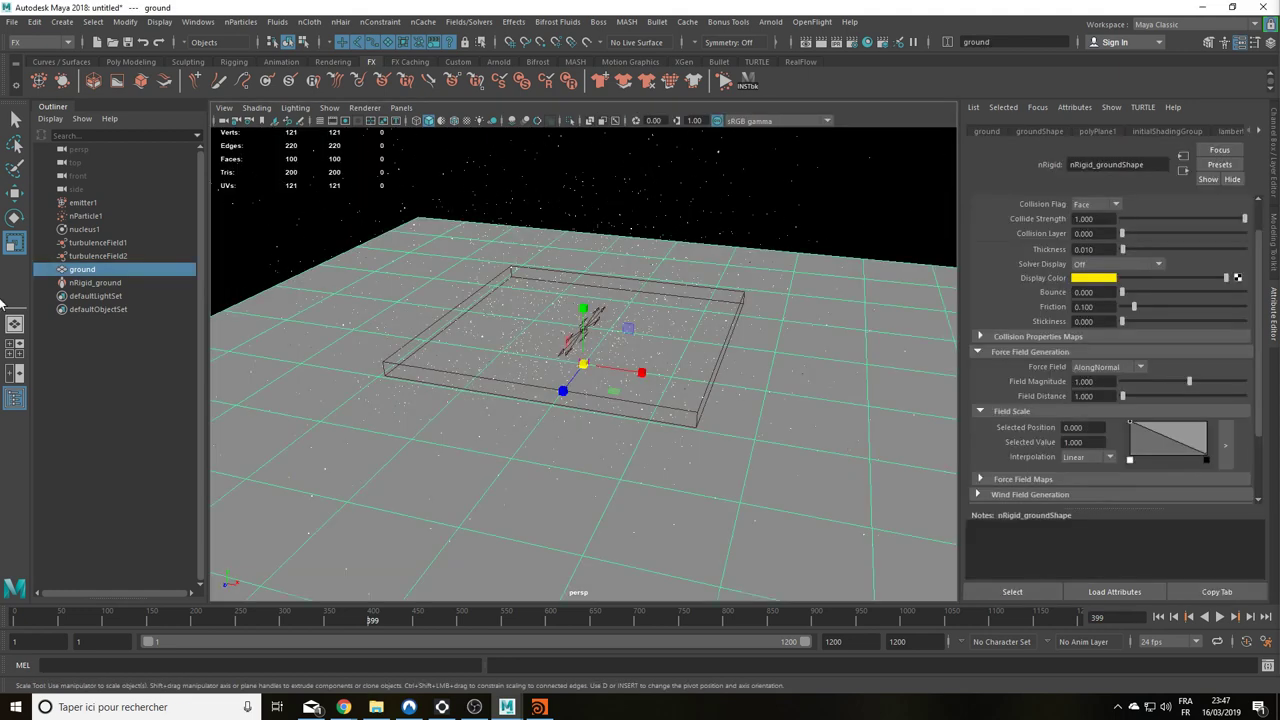
pyautogui.keyDown('alt'); pyautogui.moveTo(836, 380); pyautogui.dragTo(837, 344); pyautogui.keyUp('alt')
pyautogui.press('space')
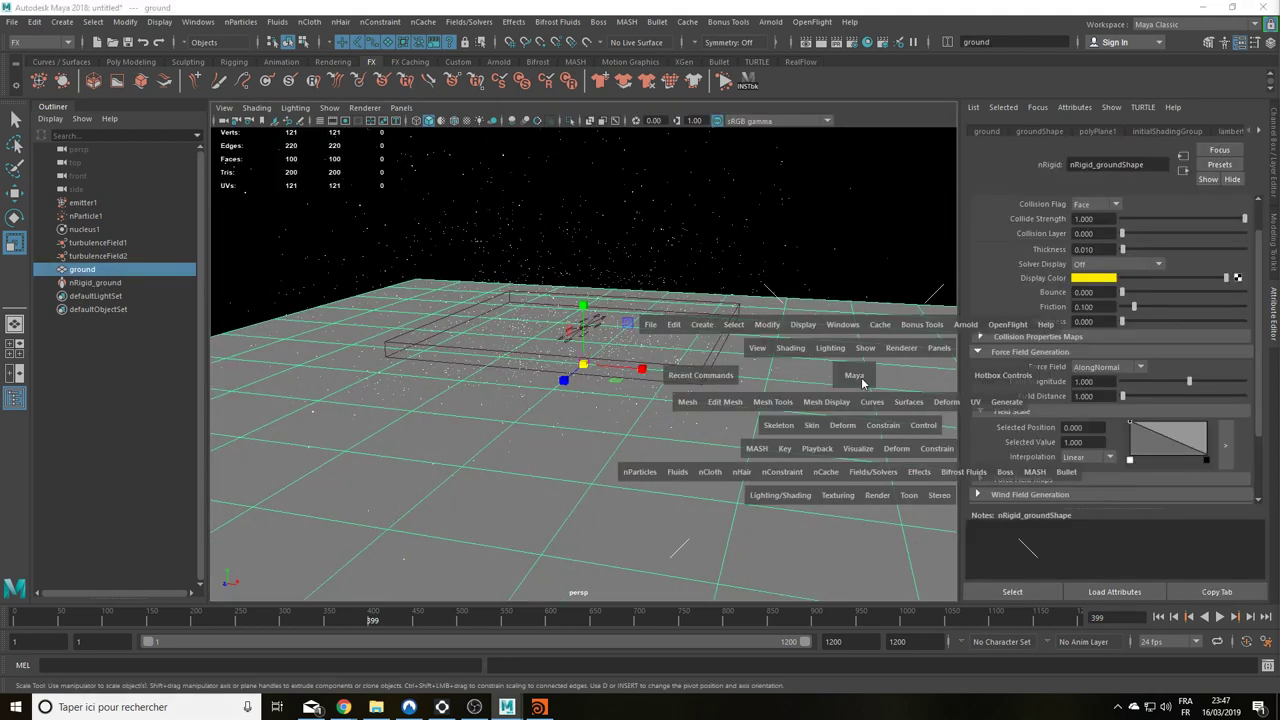
pyautogui.click(437, 549)
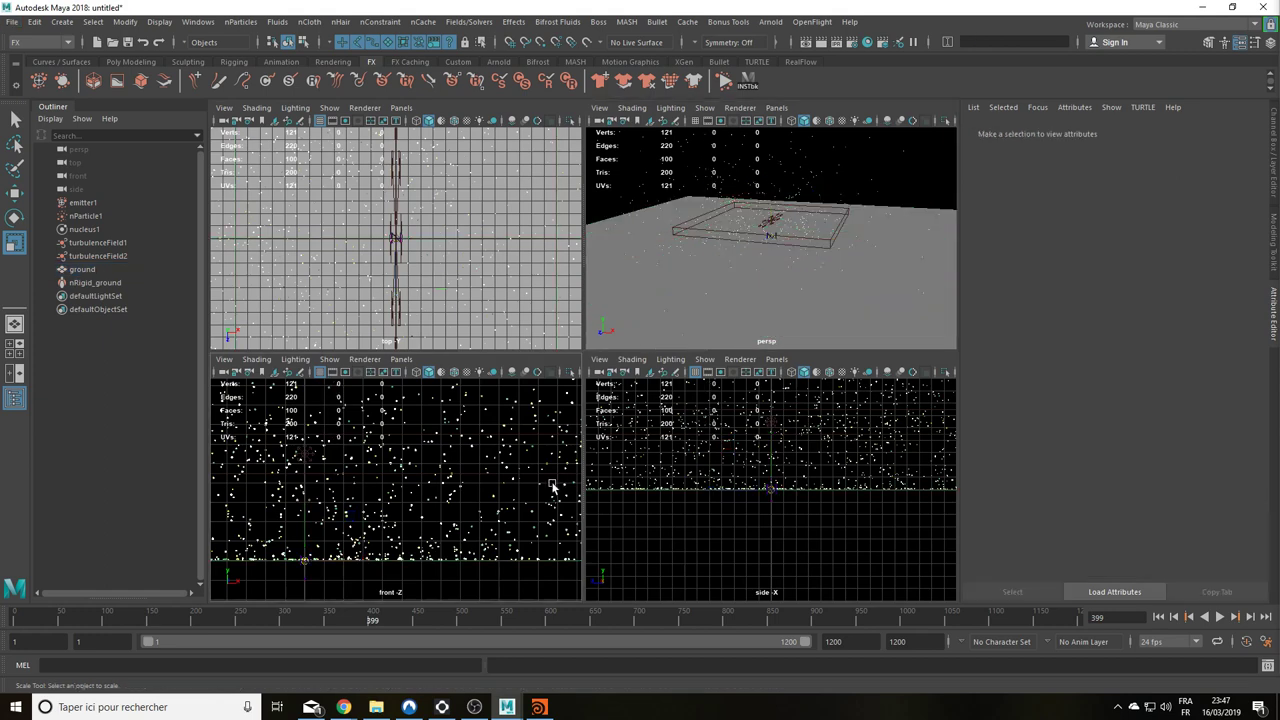
pyautogui.press('space')
# Step: Set the collider's Field Distance to 3 and Field Magnitude to 5
pyautogui.click(100, 283)
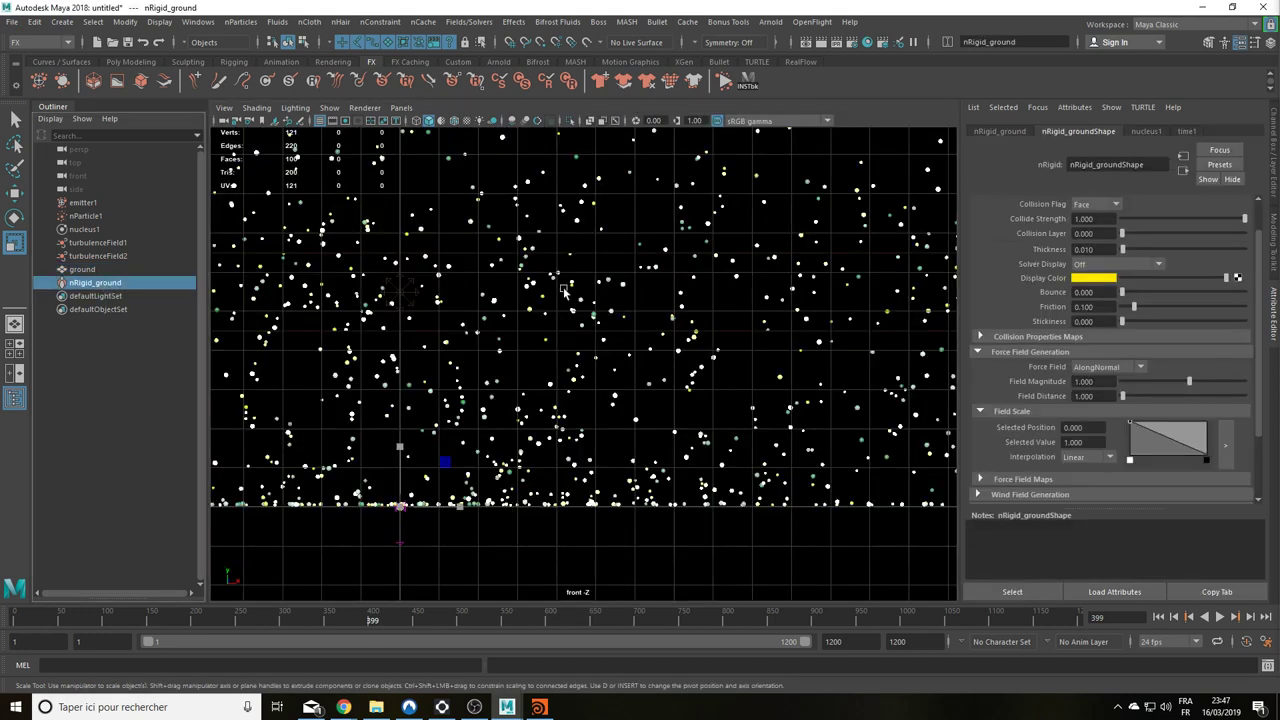
pyautogui.click(1090, 396)
pyautogui.write('3.000')
pyautogui.press('Return')
pyautogui.write('5')
pyautogui.press('Return')
# Step: Replay to test the force field, then lower Field Magnitude to 1
pyautogui.click(1158, 617)
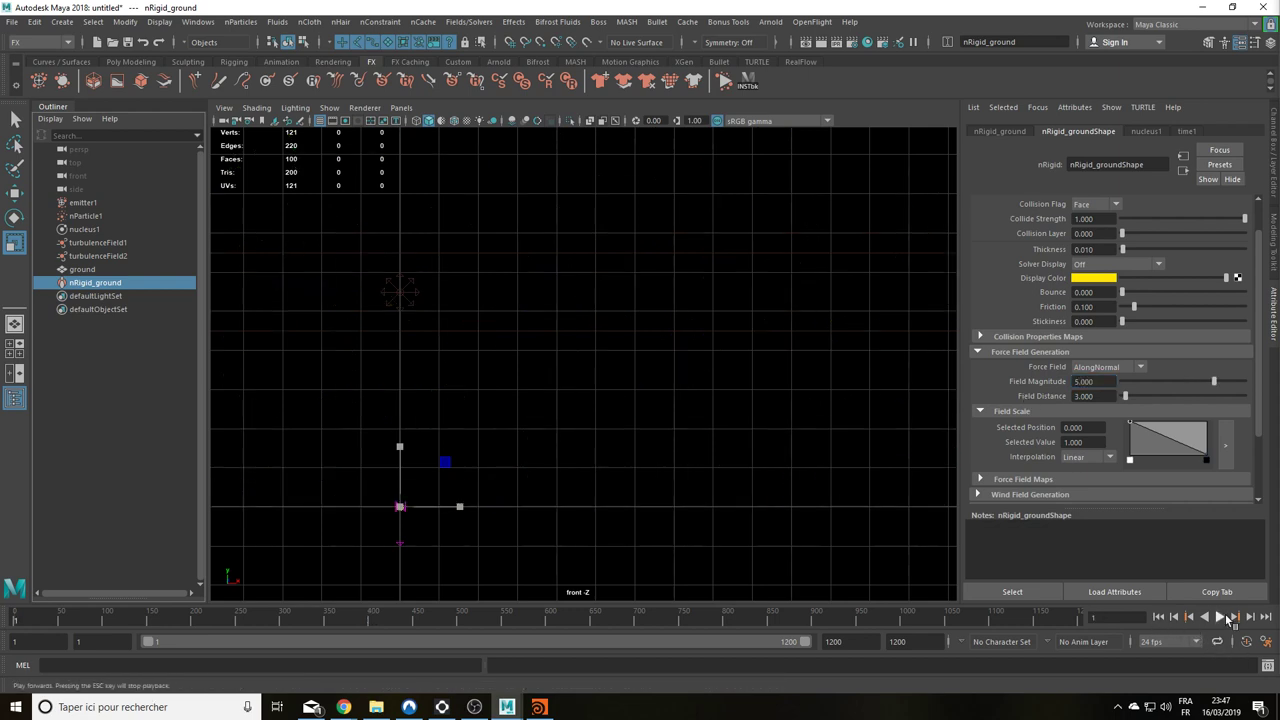
pyautogui.click(1220, 617)
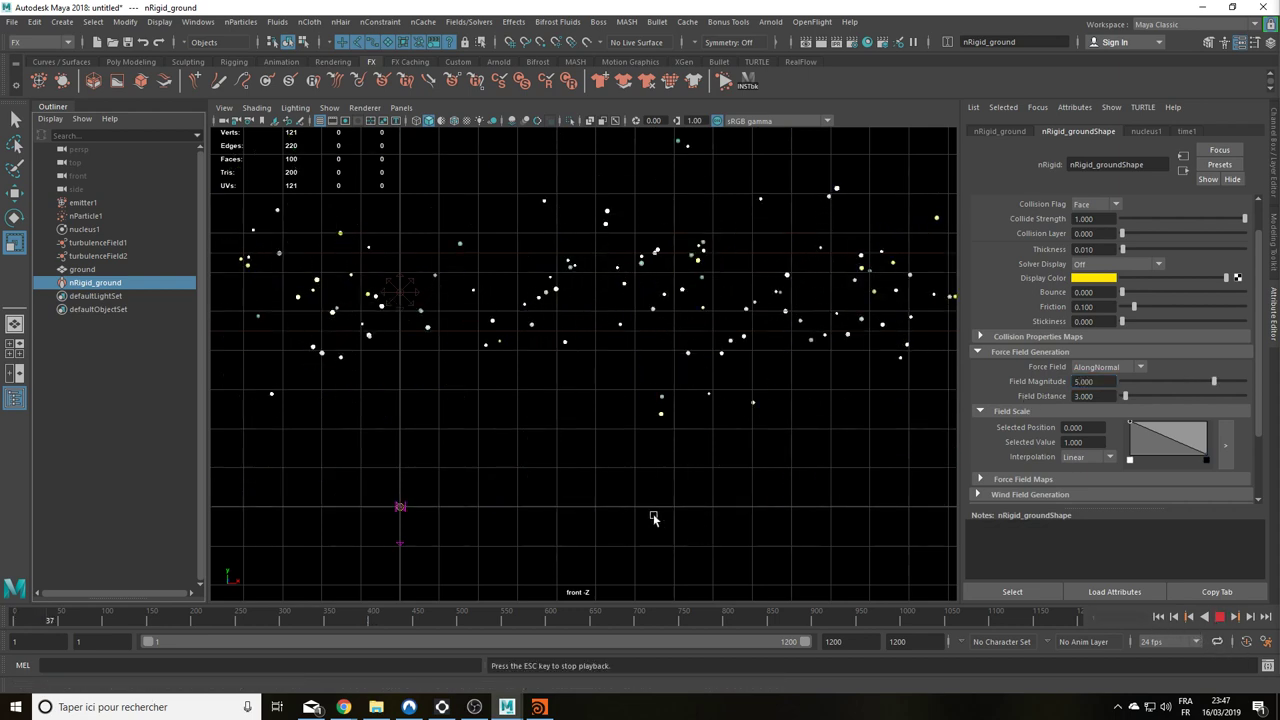
pyautogui.click(106, 272)
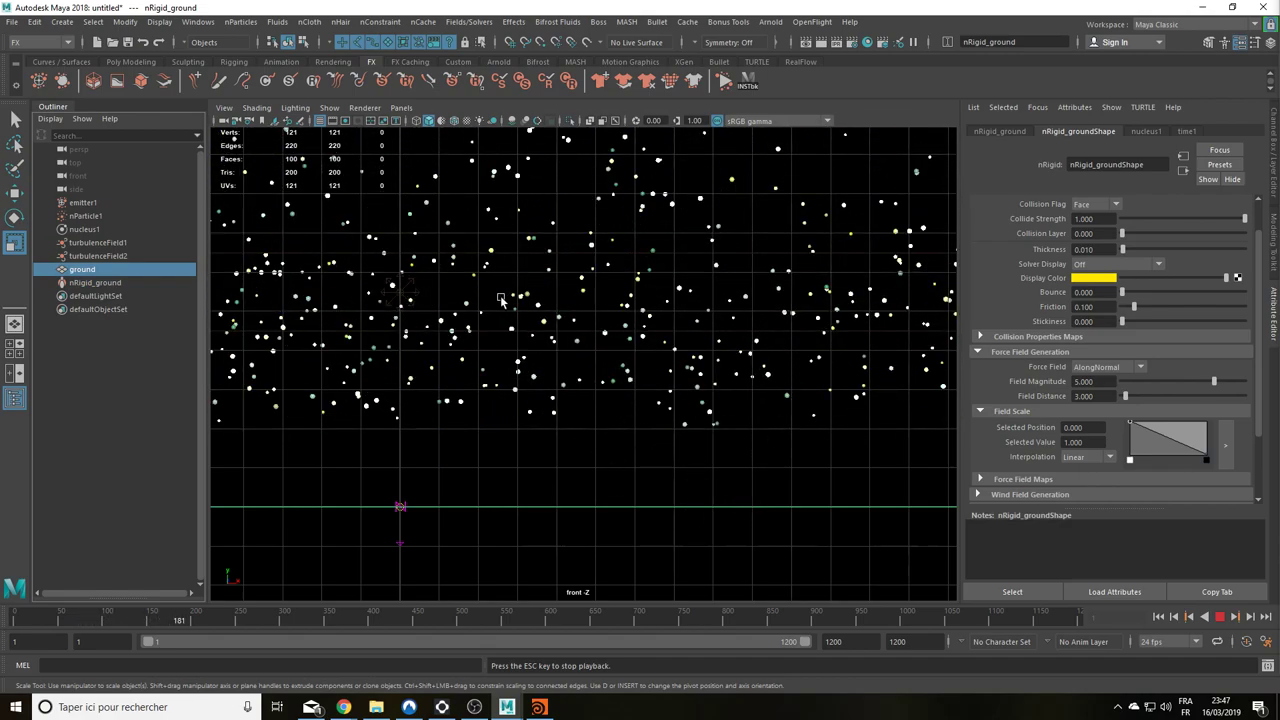
pyautogui.click(1219, 617)
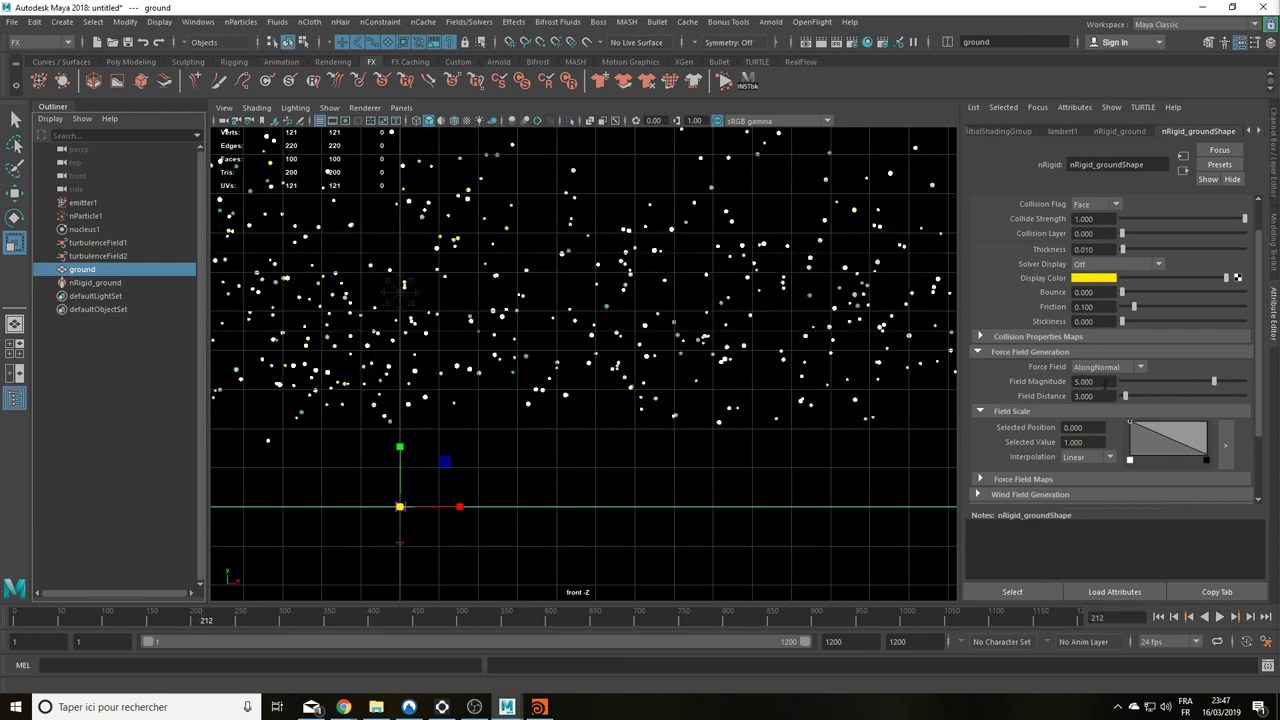
pyautogui.write('1')
pyautogui.press('Return')
# Step: Replay the simulation, then set Field Distance to 4
pyautogui.click(1157, 617)
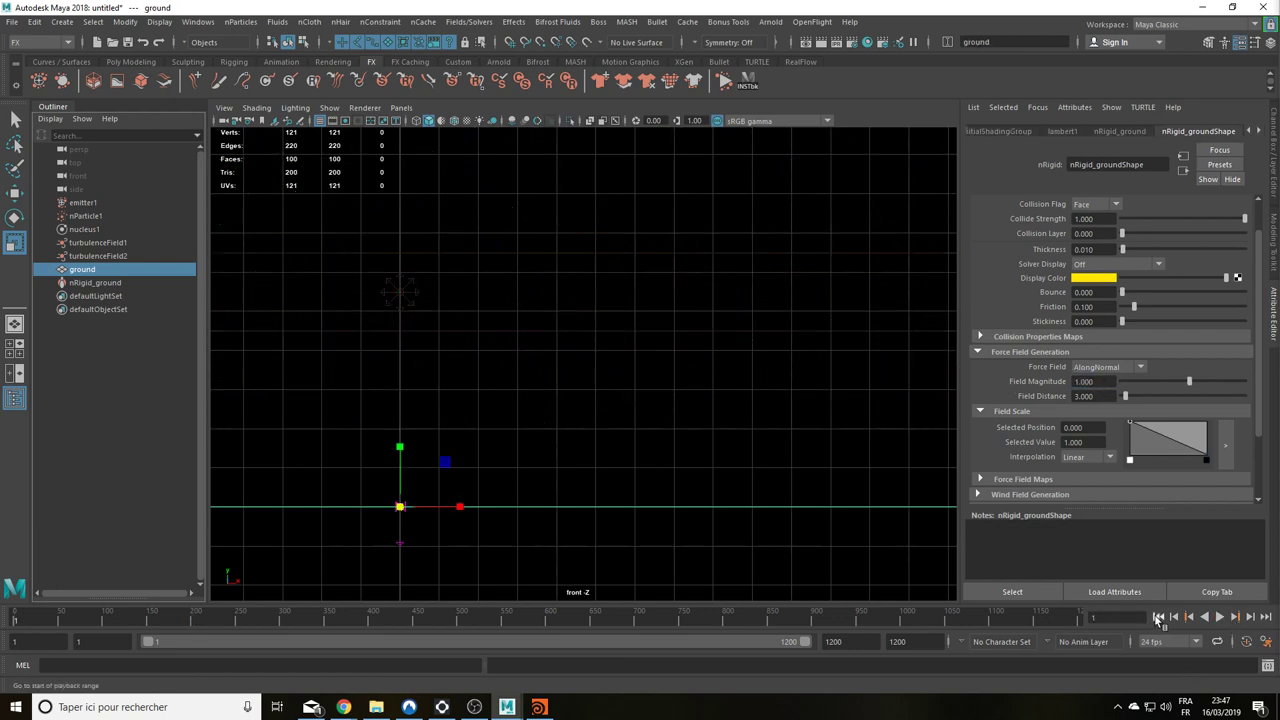
pyautogui.click(1219, 617)
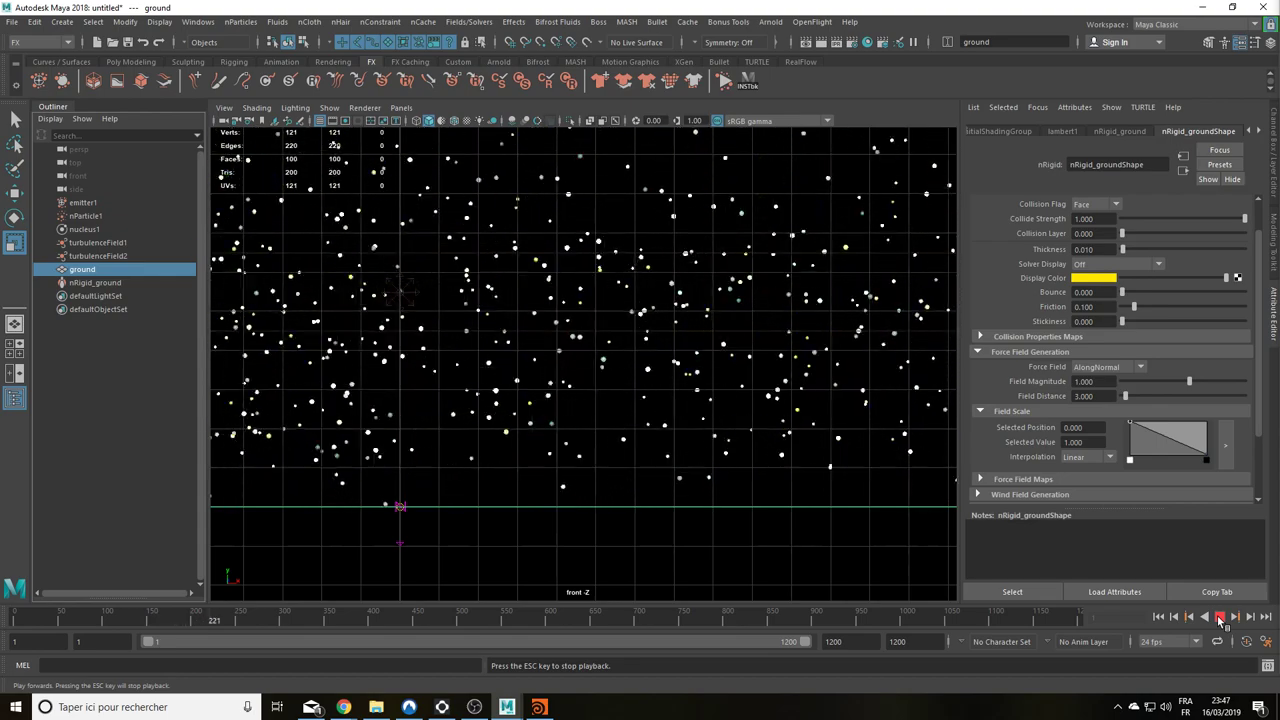
pyautogui.click(1220, 617)
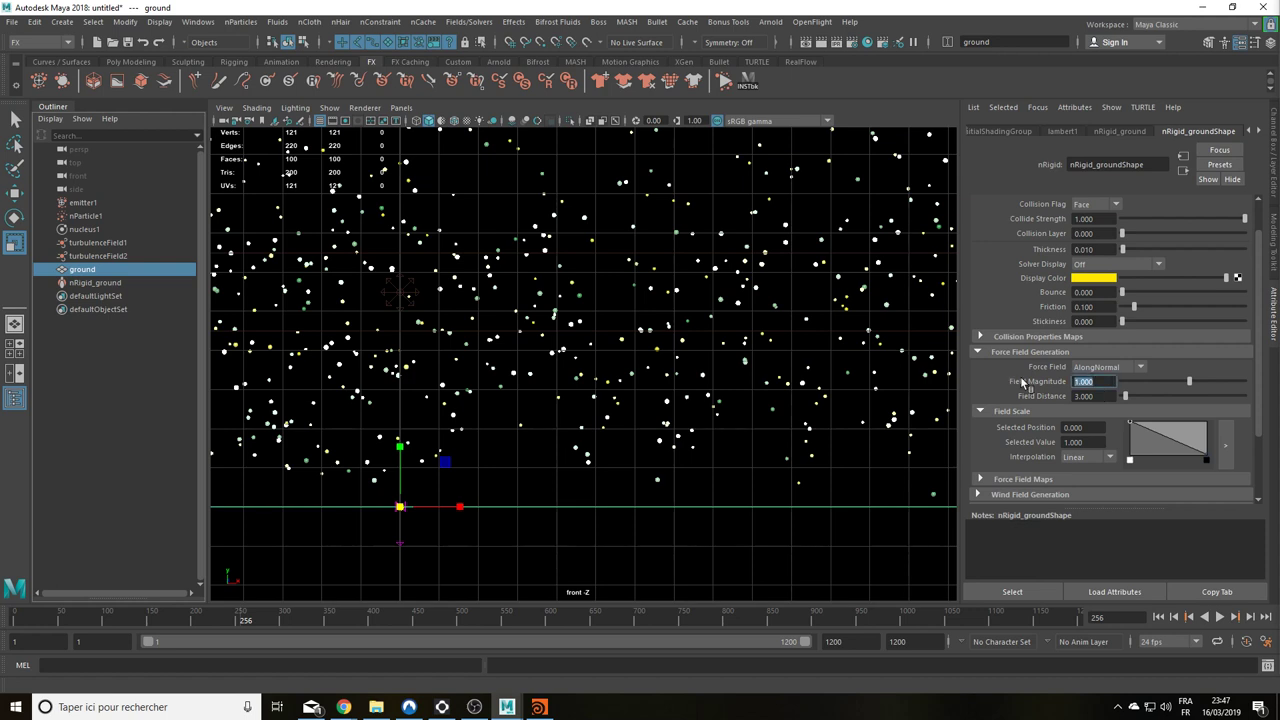
pyautogui.press('Tab')
pyautogui.write('4')
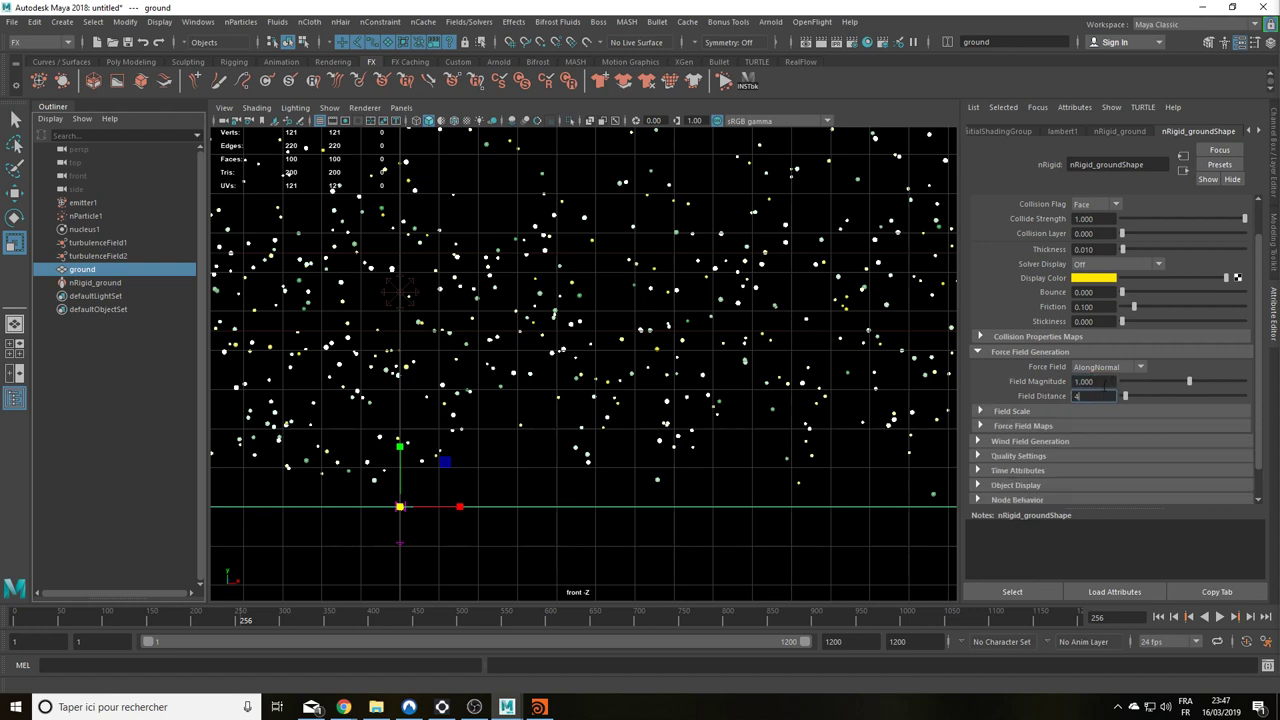
pyautogui.press('Return')
# Step: Replay again and set Field Magnitude to 0.75
pyautogui.click(1160, 617)
pyautogui.click(1220, 617)
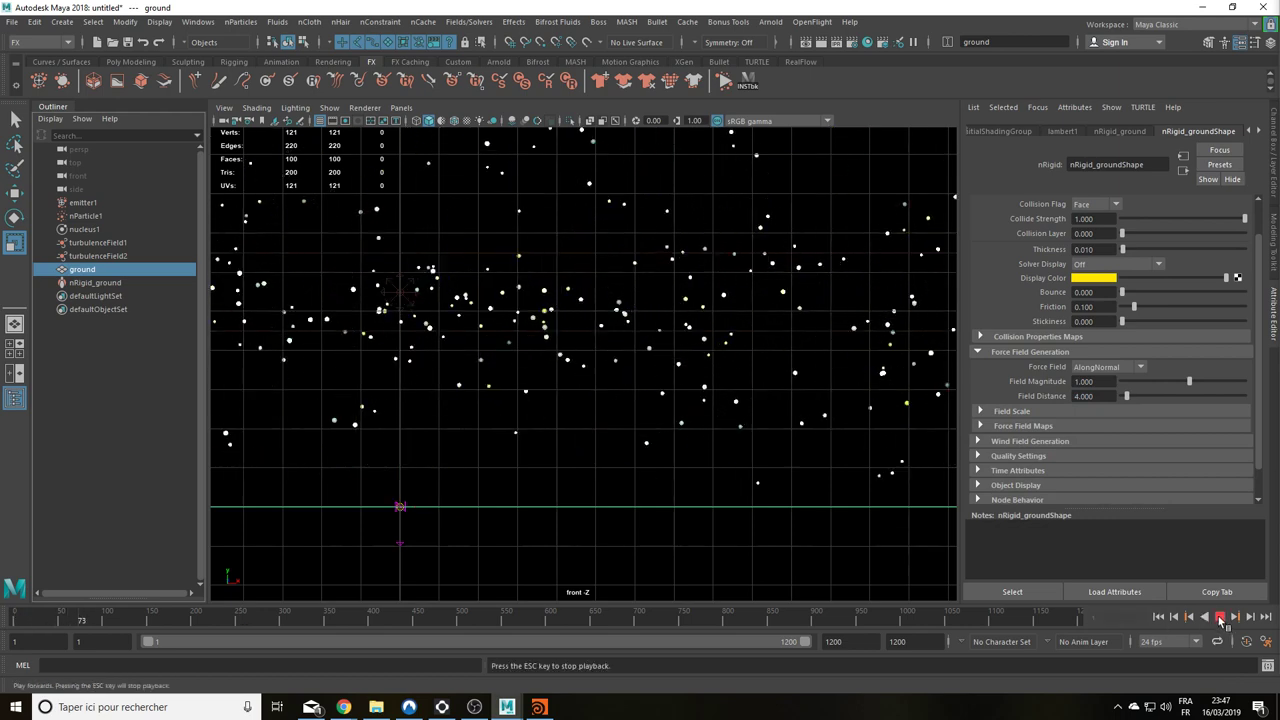
pyautogui.click(1220, 617)
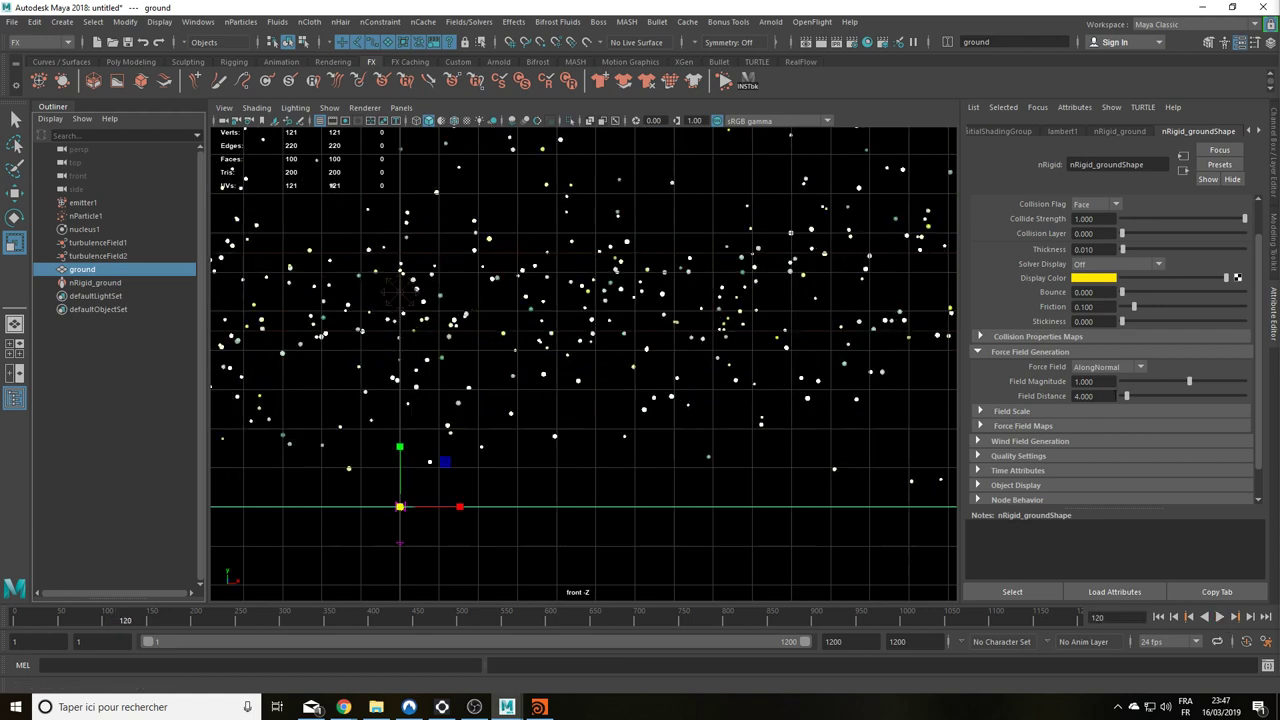
pyautogui.write('0.75')
pyautogui.press('Return')
# Step: Replay the simulation and reframe the front, side and perspective views around the swarm
pyautogui.click(1160, 617)
pyautogui.hotkey('alt', 'v')
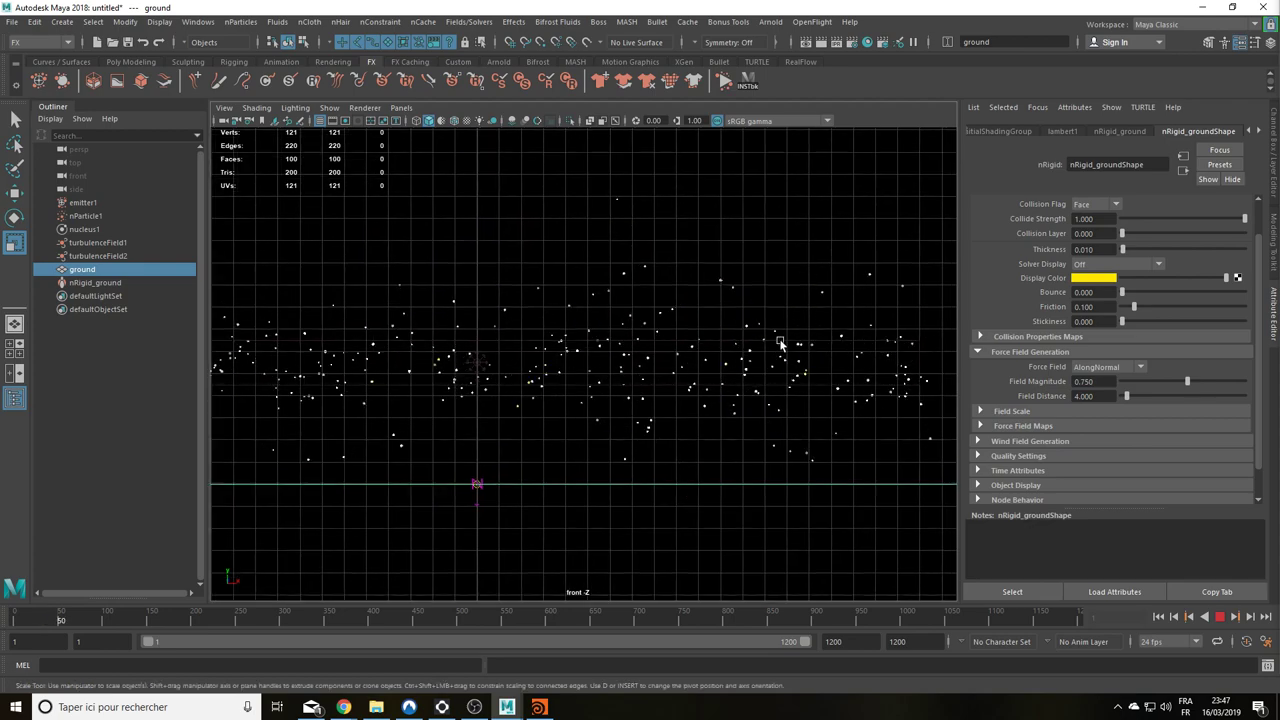
pyautogui.scroll(2, 682, 496)
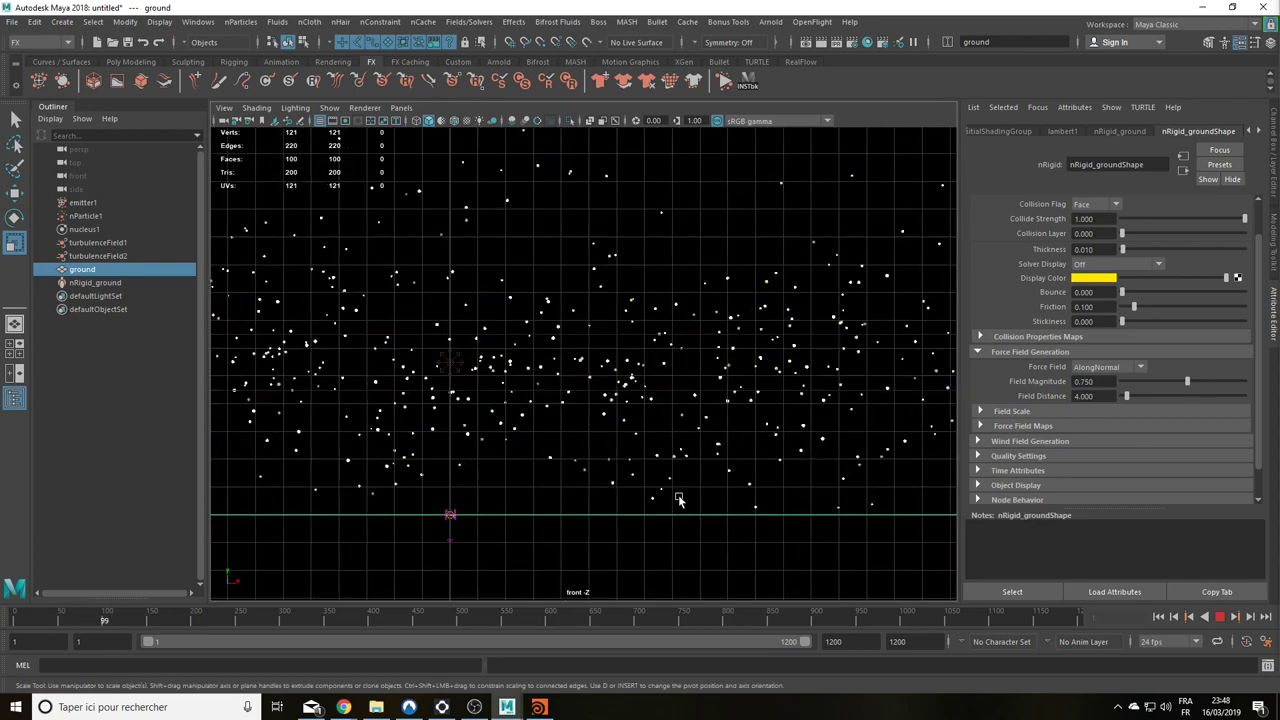
pyautogui.scroll(1, 678, 495)
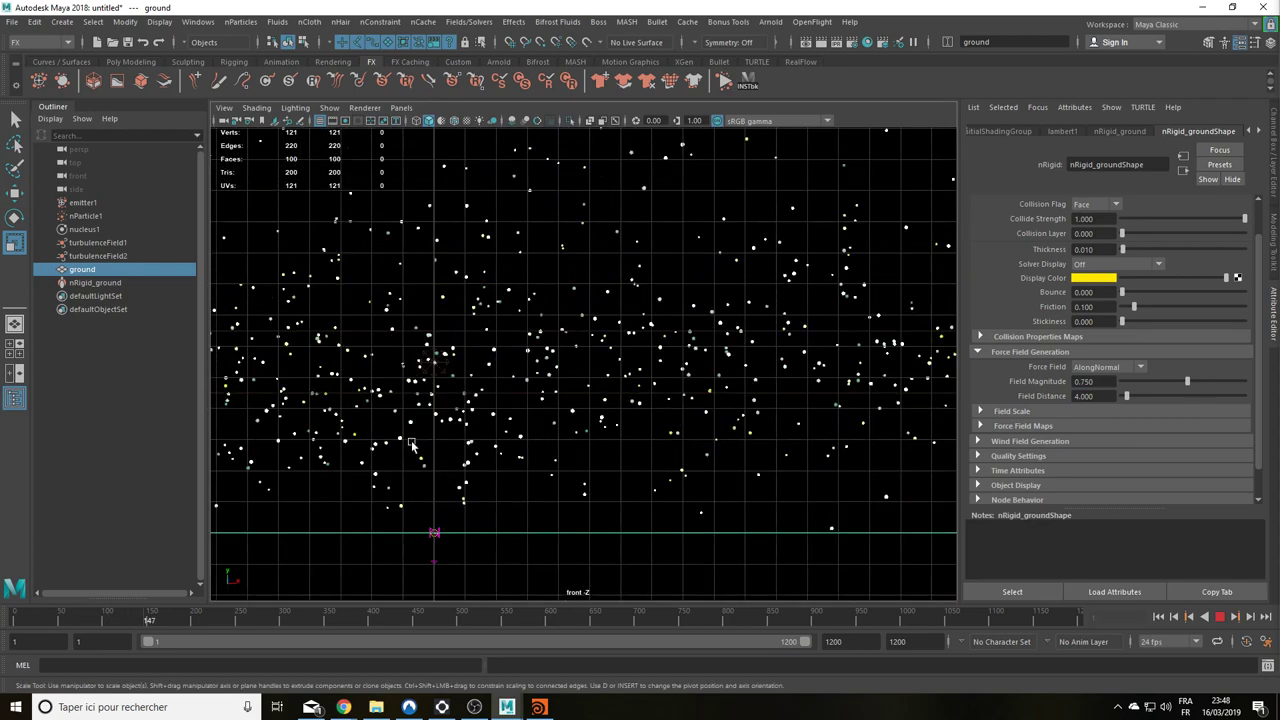
pyautogui.scroll(1, 511, 555)
pyautogui.scroll(1, 530, 553)
pyautogui.keyDown('alt'); pyautogui.moveTo(533, 553); pyautogui.dragTo(575, 450, button='middle'); pyautogui.keyUp('alt')
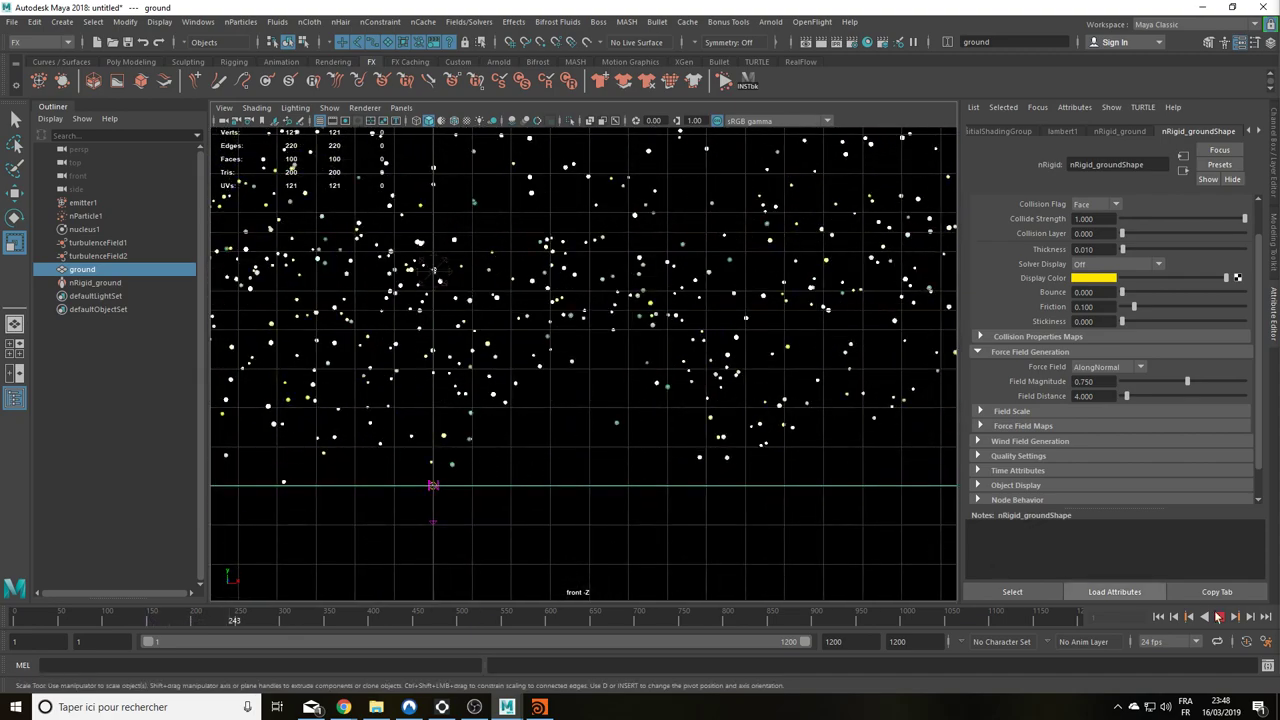
pyautogui.press('Escape')
pyautogui.scroll(-2, 705, 400)
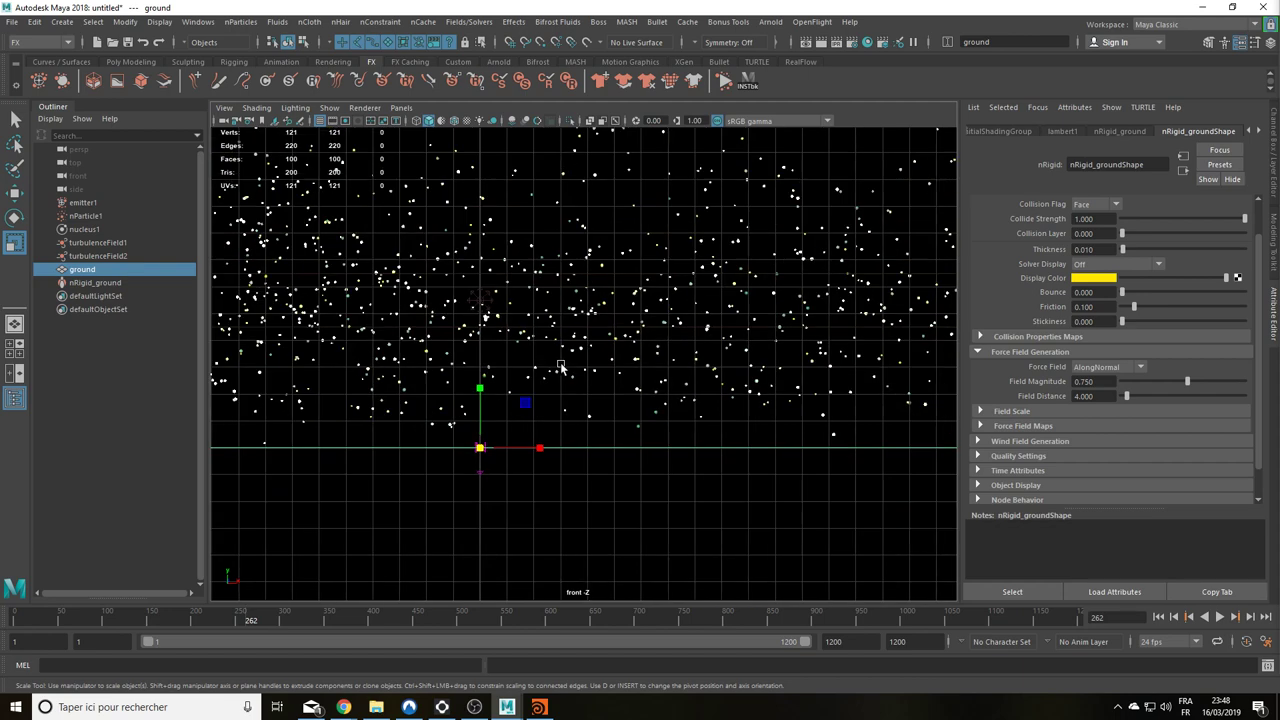
pyautogui.press('space')
pyautogui.press('space')
pyautogui.scroll(-2, 783, 391)
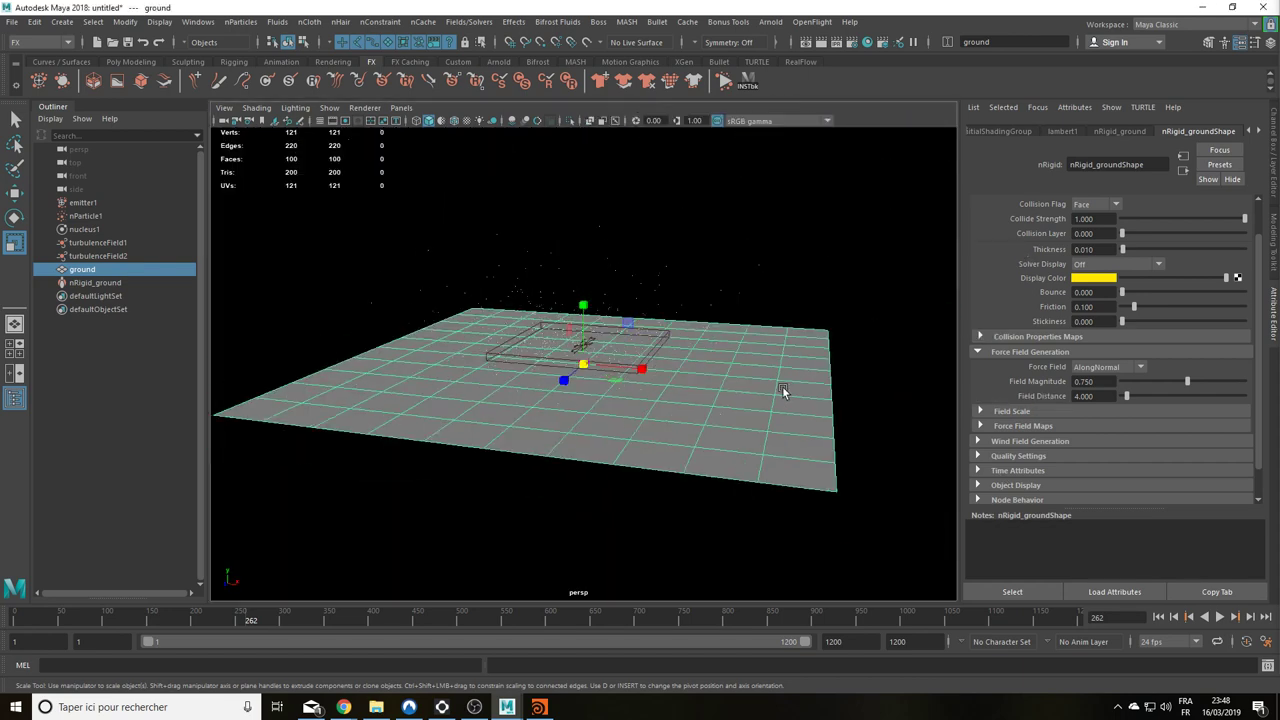
pyautogui.keyDown('alt'); pyautogui.moveTo(626, 394); pyautogui.dragTo(660, 388); pyautogui.keyUp('alt')
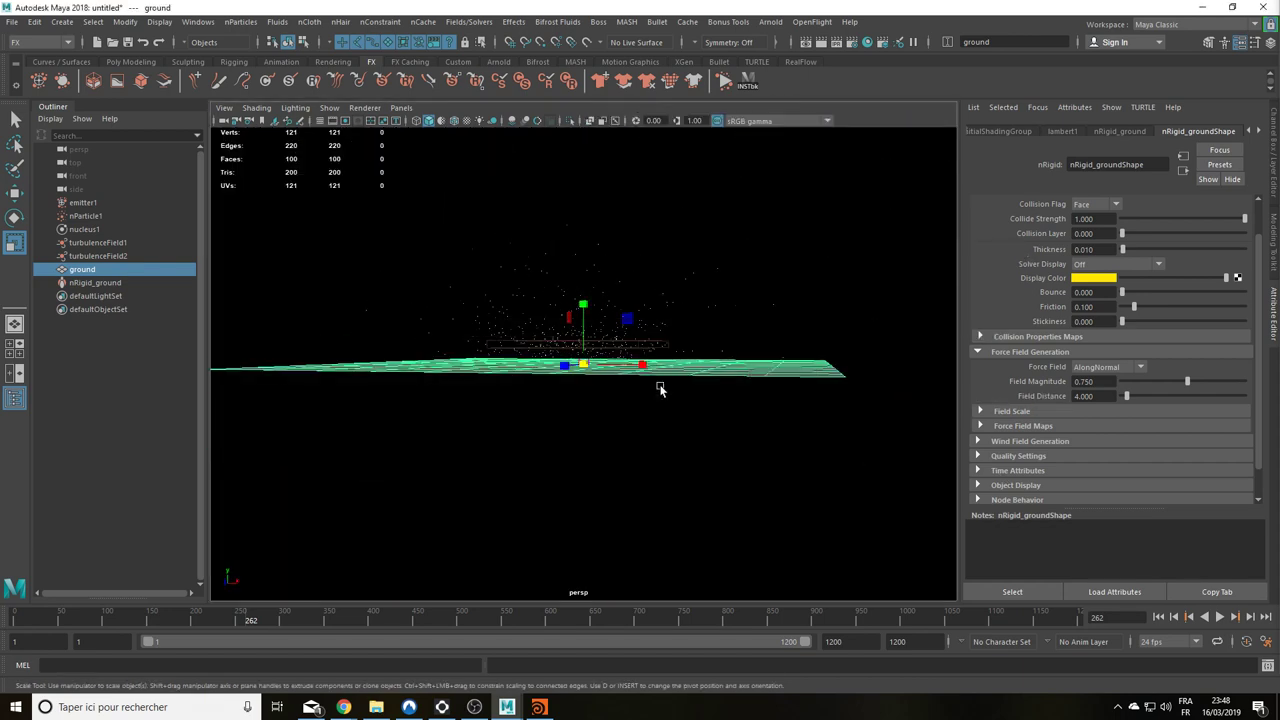
pyautogui.press('space')
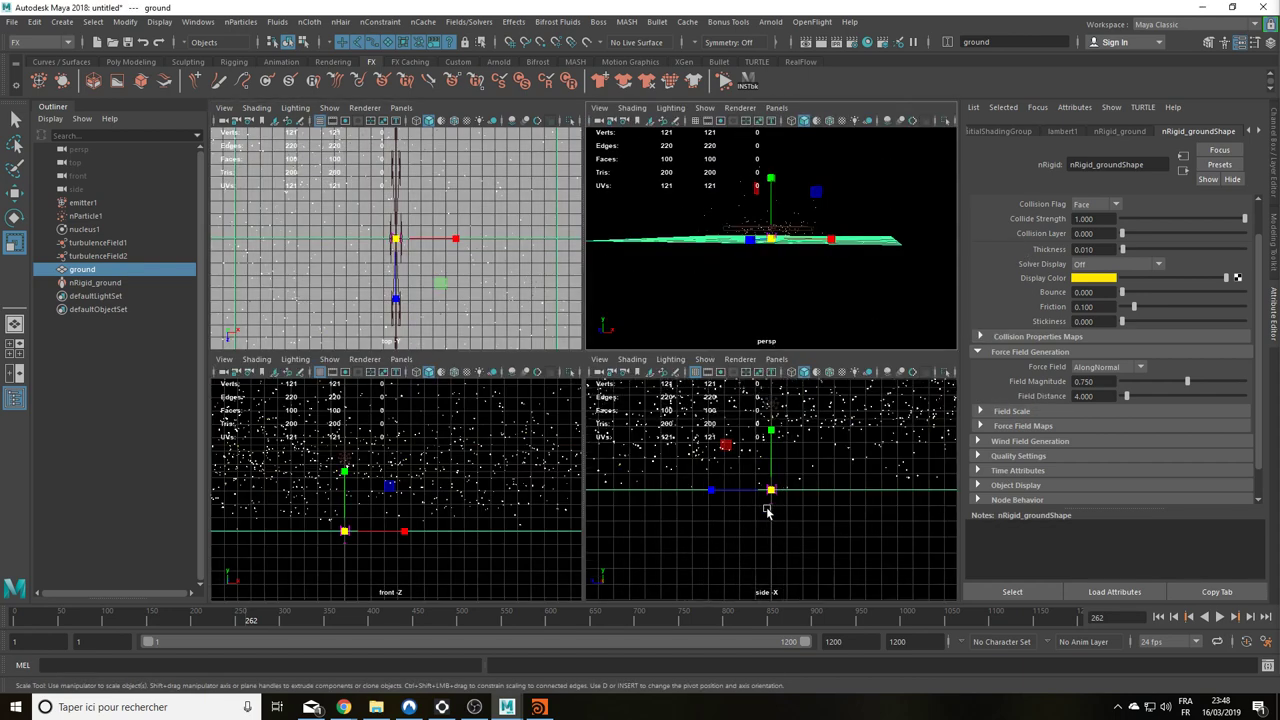
pyautogui.press('space')
pyautogui.keyDown('alt'); pyautogui.moveTo(834, 386); pyautogui.dragTo(828, 541, button='middle'); pyautogui.keyUp('alt')
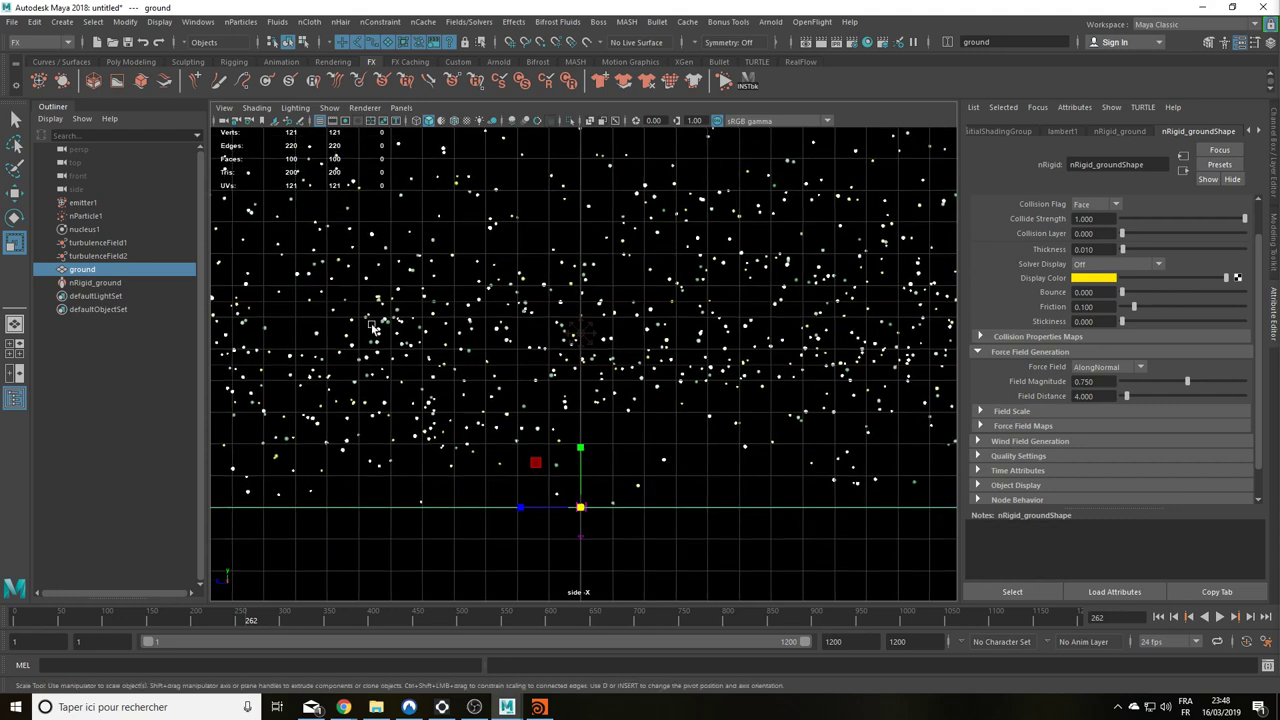
pyautogui.keyDown('alt'); pyautogui.moveTo(313, 348); pyautogui.dragTo(445, 362, button='middle'); pyautogui.keyUp('alt')
pyautogui.click(463, 366)
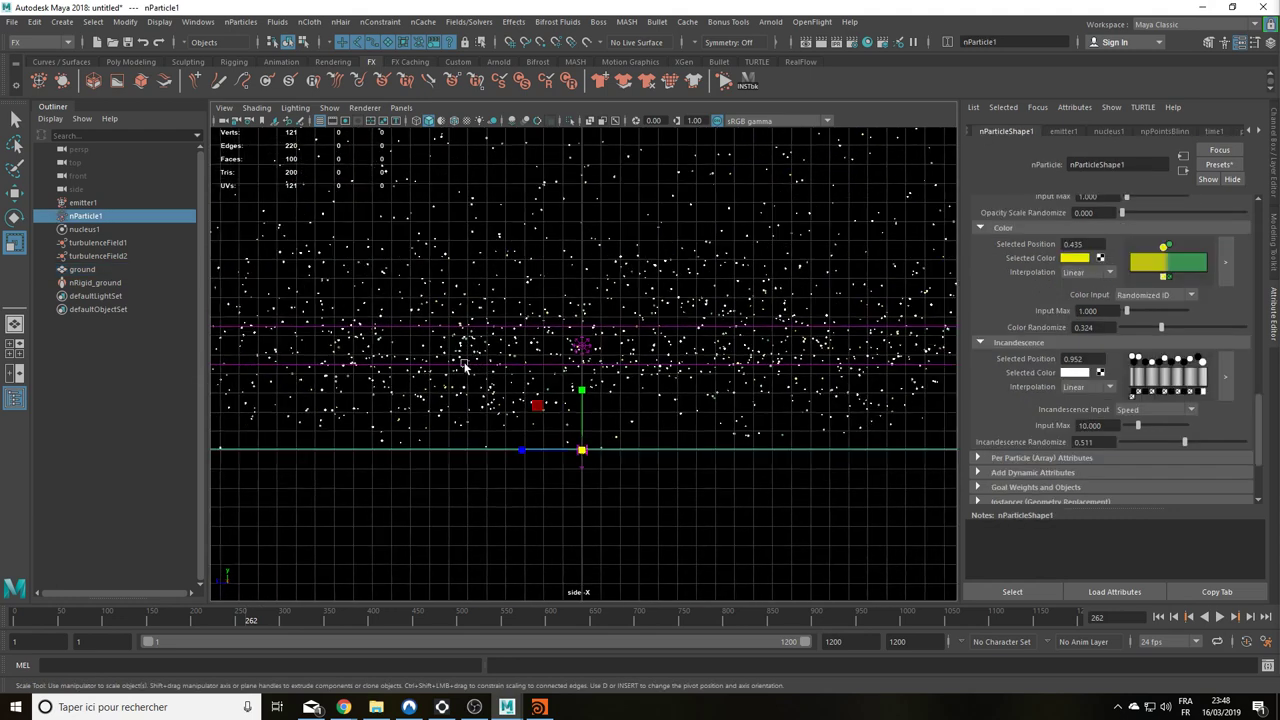
pyautogui.press('space')
pyautogui.press('space')
pyautogui.moveTo(766, 295)
pyautogui.keyDown('alt'); pyautogui.mouseDown()
pyautogui.moveTo(714, 357)
pyautogui.moveTo(631, 366)
pyautogui.moveTo(725, 340)
pyautogui.moveTo(731, 355)
pyautogui.mouseUp(); pyautogui.keyUp('alt')
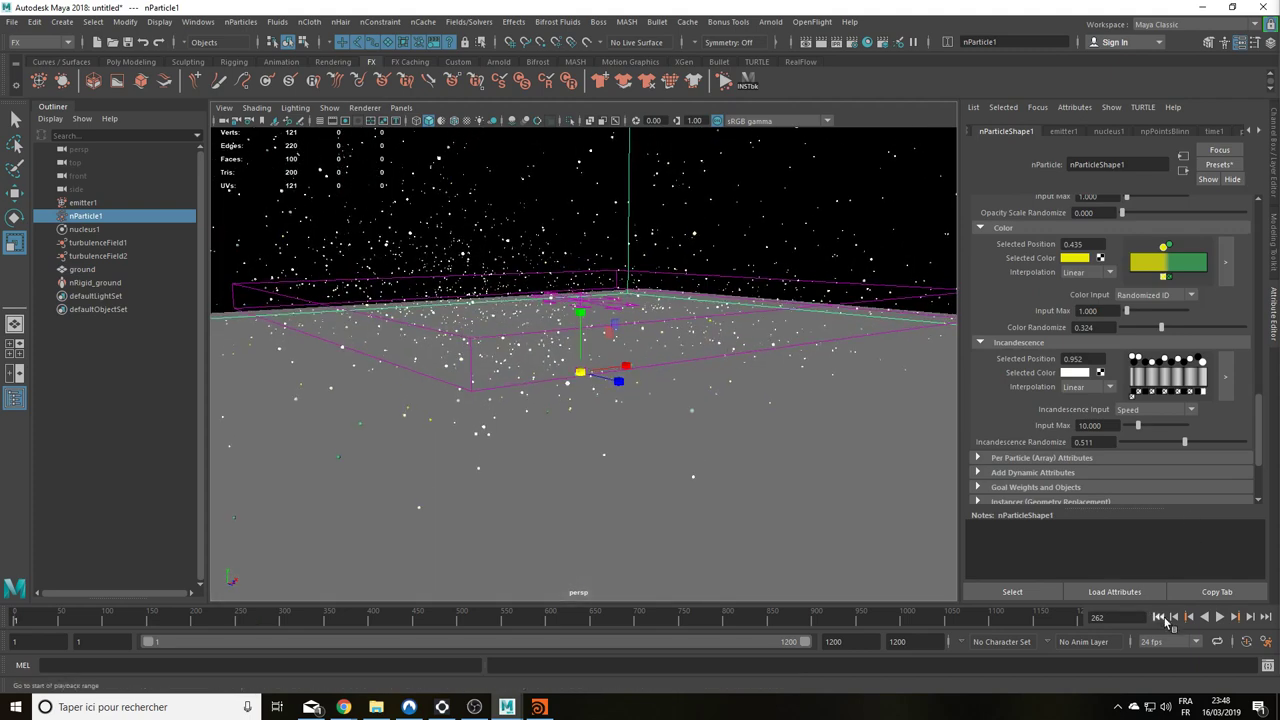
# Step: Replay until the swarm hovers at frame 126 and reselect nParticle1
pyautogui.click(1158, 617)
pyautogui.click(1220, 617)
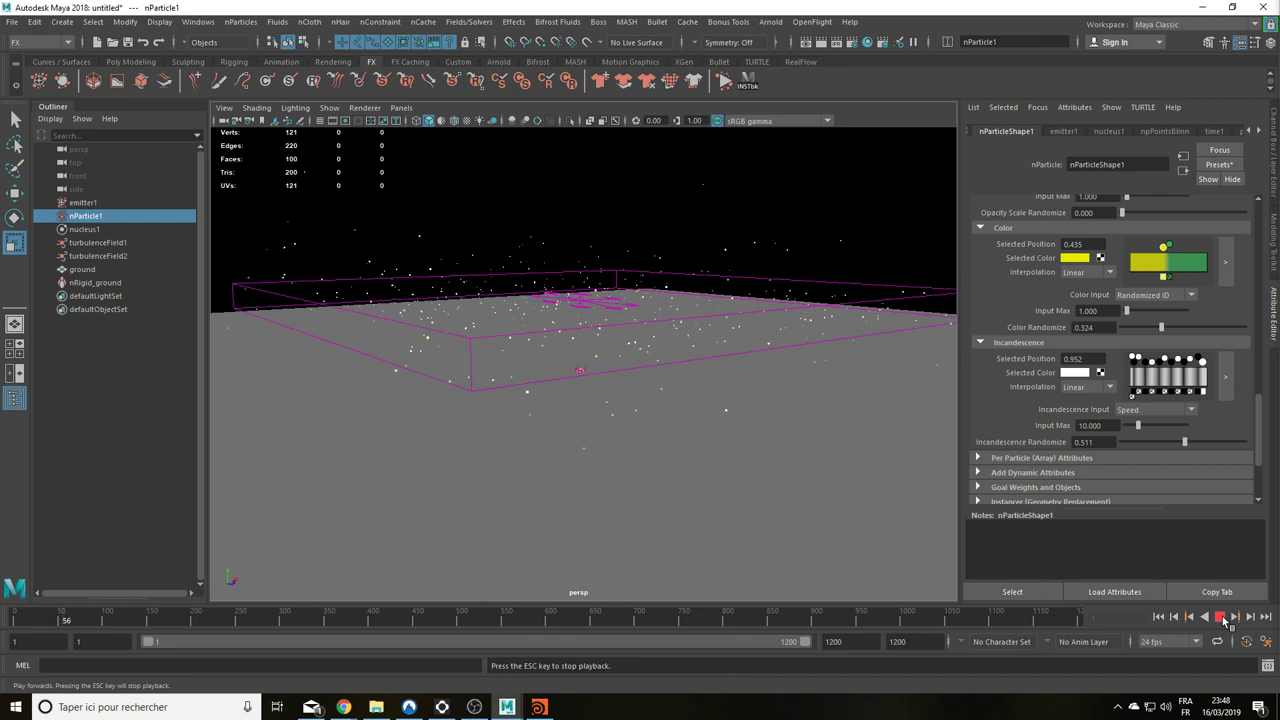
pyautogui.click(1222, 617)
pyautogui.moveTo(748, 480)
pyautogui.keyDown('alt'); pyautogui.mouseDown()
pyautogui.moveTo(748, 469)
pyautogui.moveTo(788, 472)
pyautogui.moveTo(786, 509)
pyautogui.moveTo(700, 510)
pyautogui.mouseUp(); pyautogui.keyUp('alt')
pyautogui.click(1220, 617)
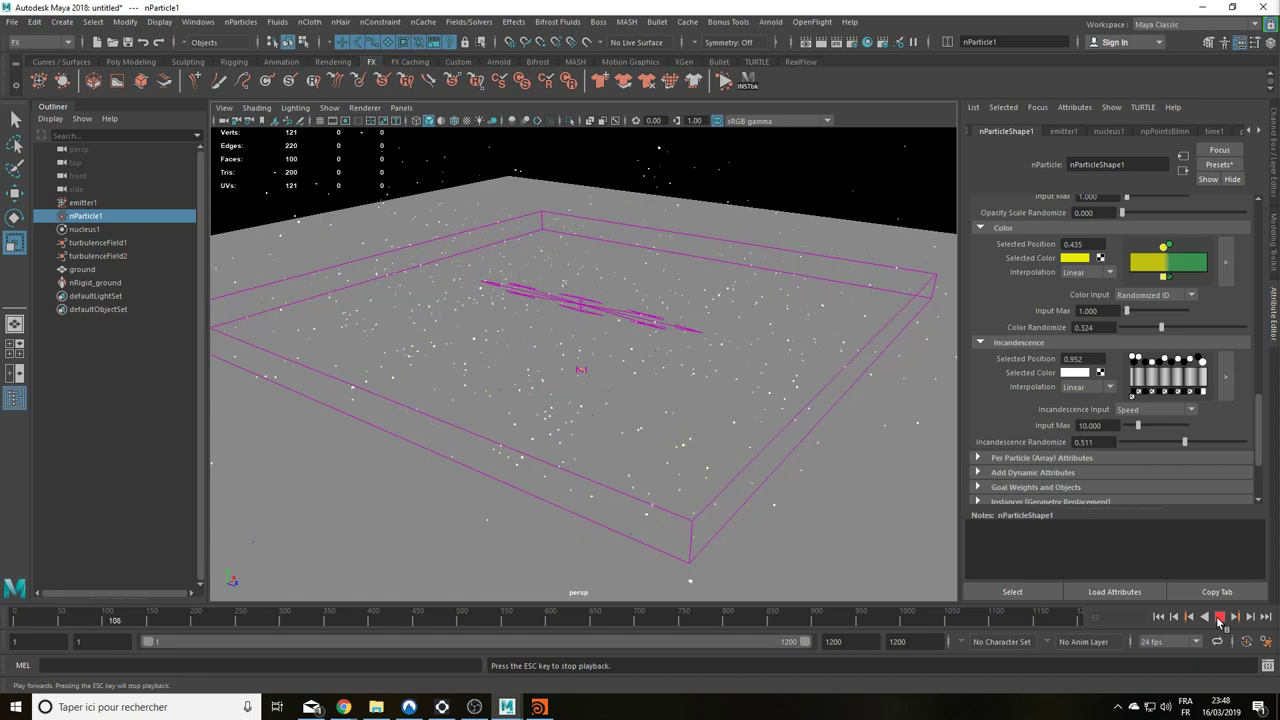
pyautogui.click(1220, 617)
pyautogui.press('r')
pyautogui.moveTo(666, 351)
pyautogui.keyDown('alt'); pyautogui.mouseDown()
pyautogui.moveTo(655, 320)
pyautogui.moveTo(645, 354)
pyautogui.moveTo(565, 295)
pyautogui.mouseUp(); pyautogui.keyUp('alt')
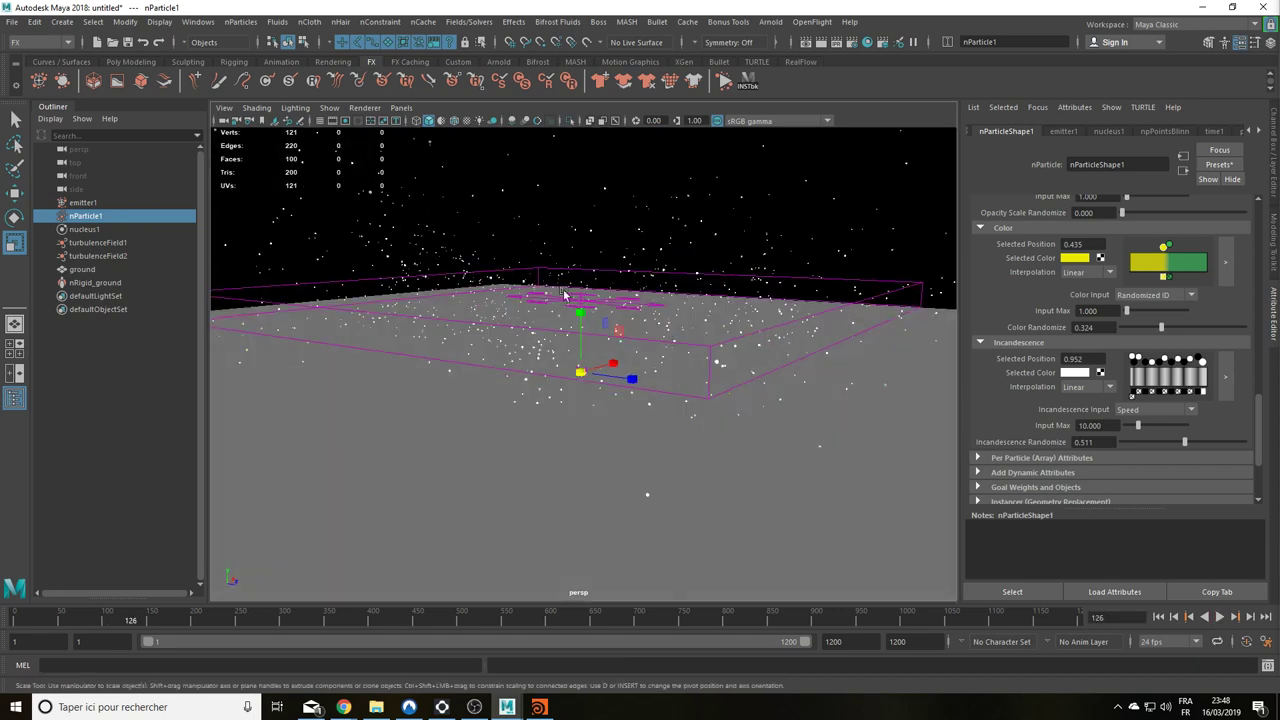
pyautogui.click(82, 218)
# Step: Set nParticle1's initial state from frame 126 and review nucleus1's time settings
pyautogui.click(461, 22)
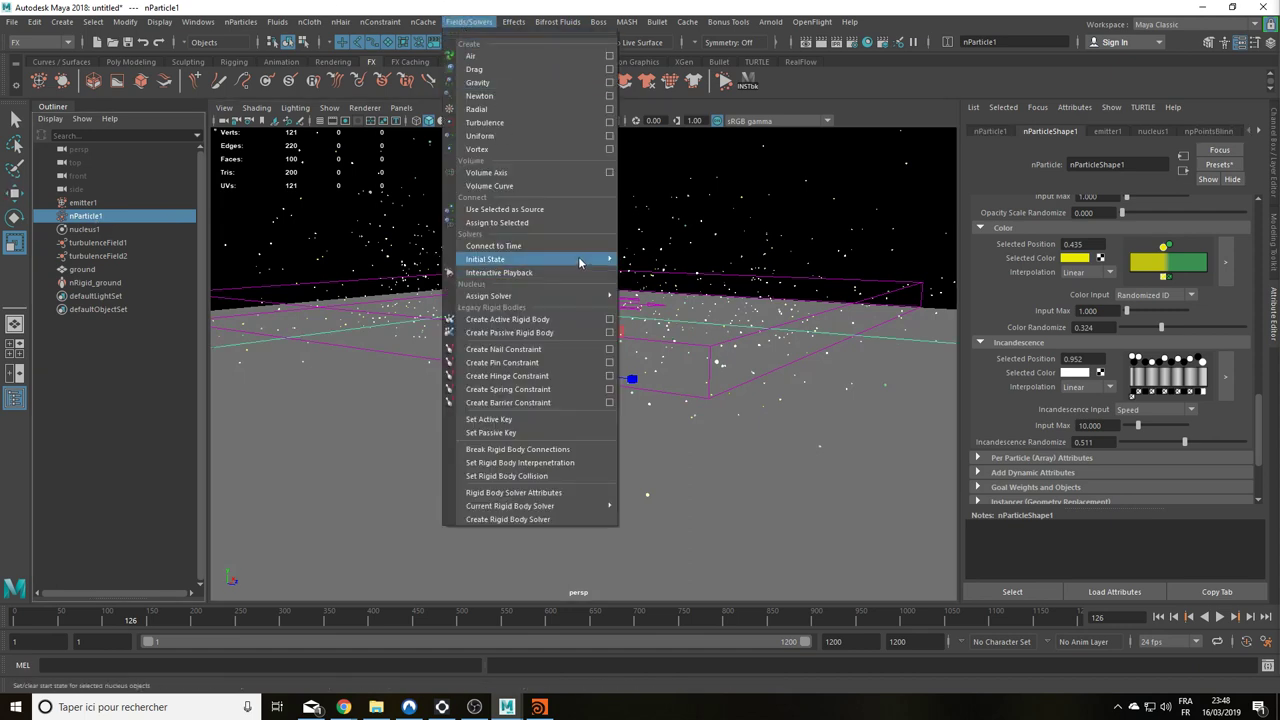
pyautogui.moveTo(486, 259)
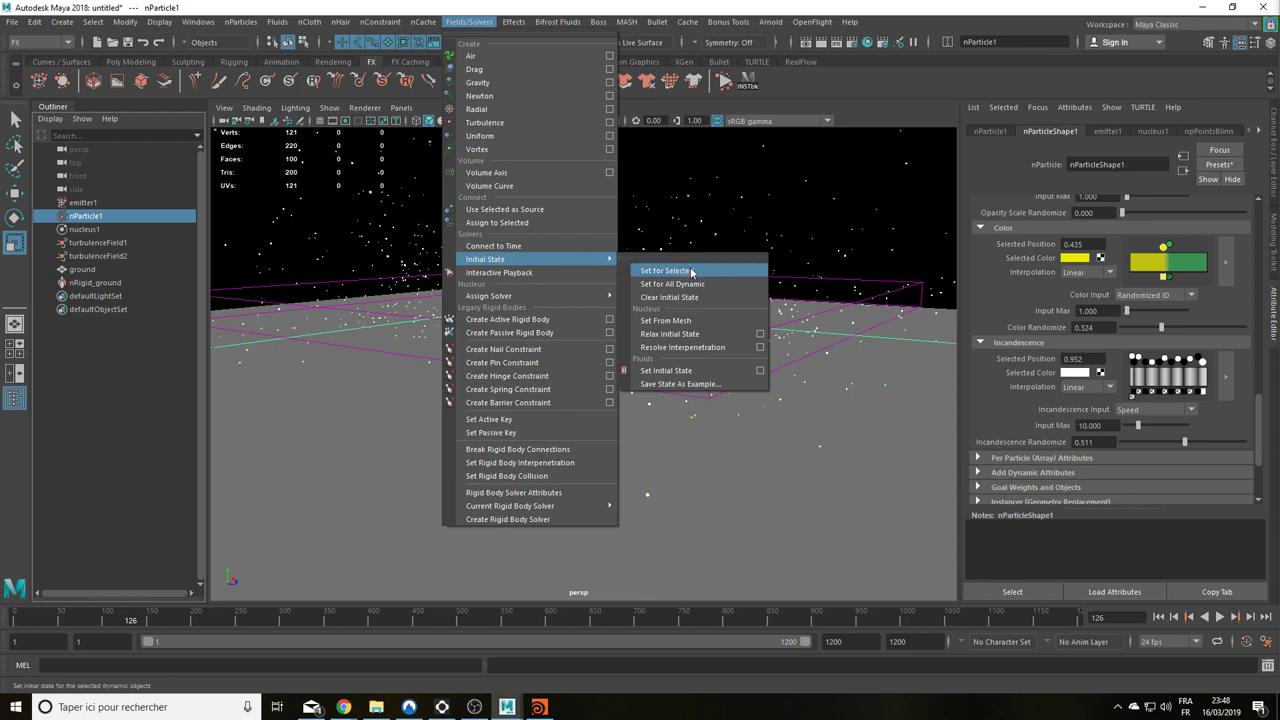
pyautogui.click(691, 272)
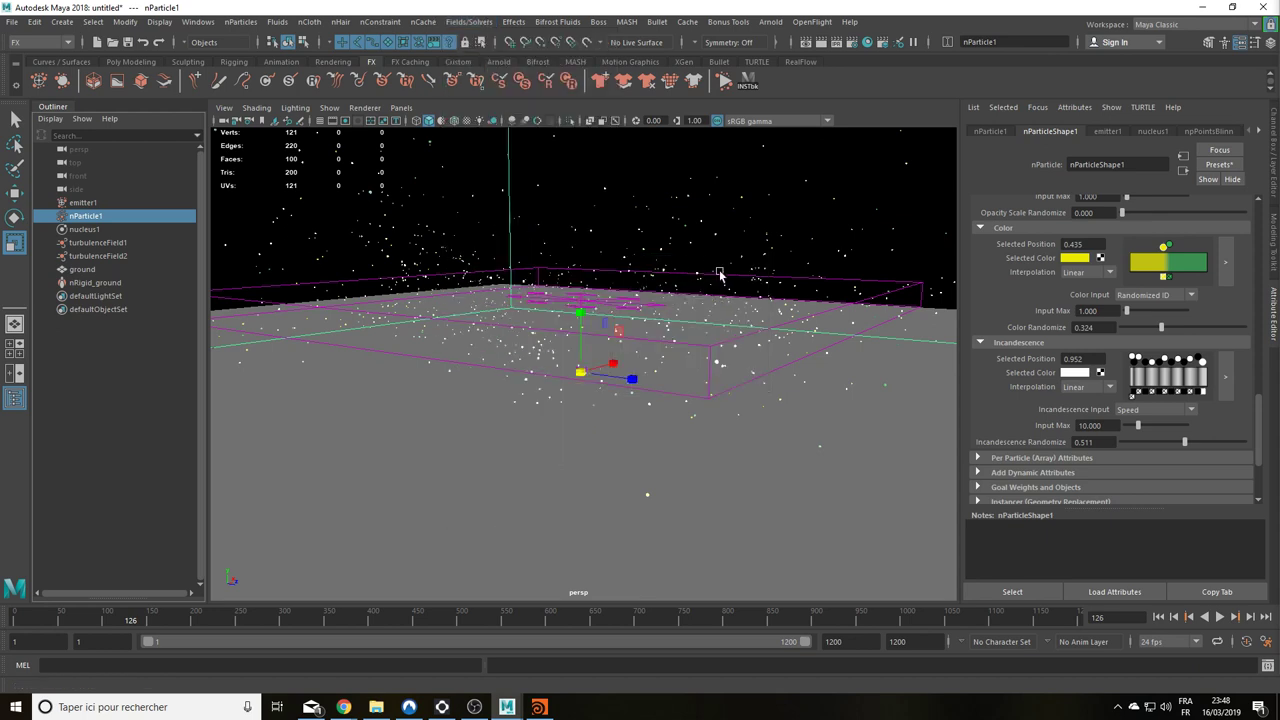
pyautogui.click(85, 232)
pyautogui.scroll(-3, 1120, 328)
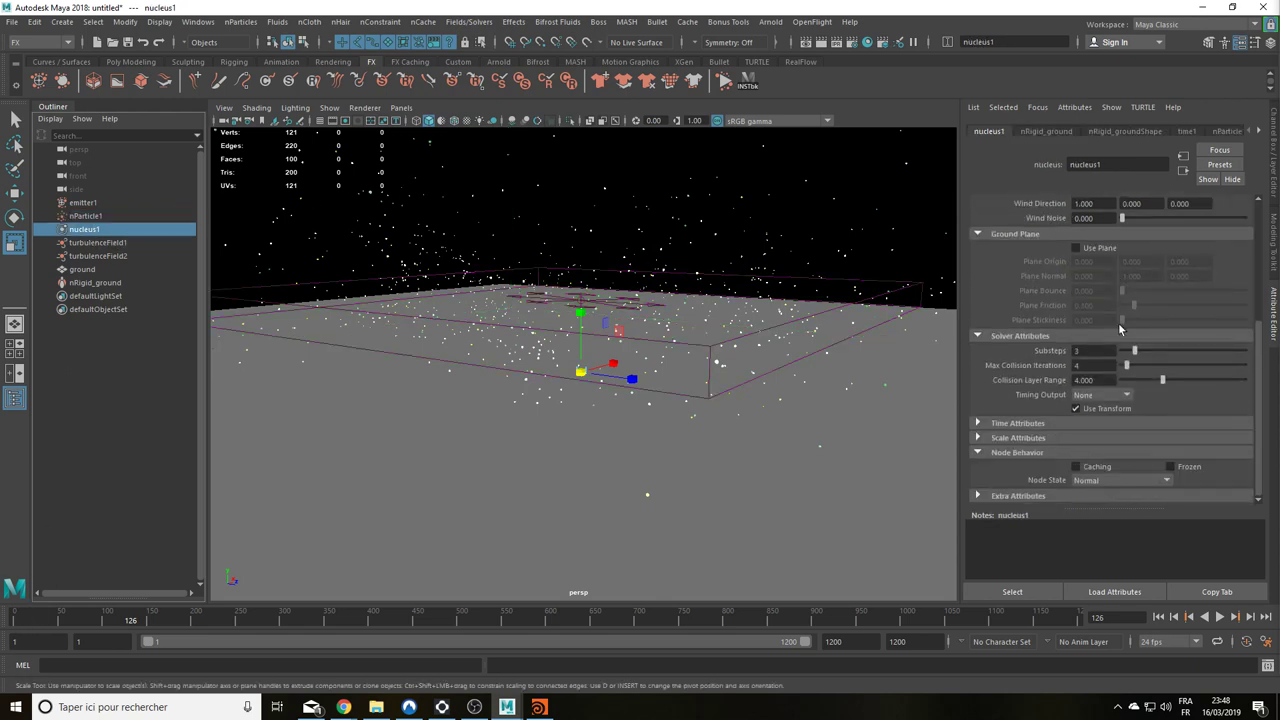
pyautogui.click(1012, 428)
pyautogui.scroll(-1, 1015, 400)
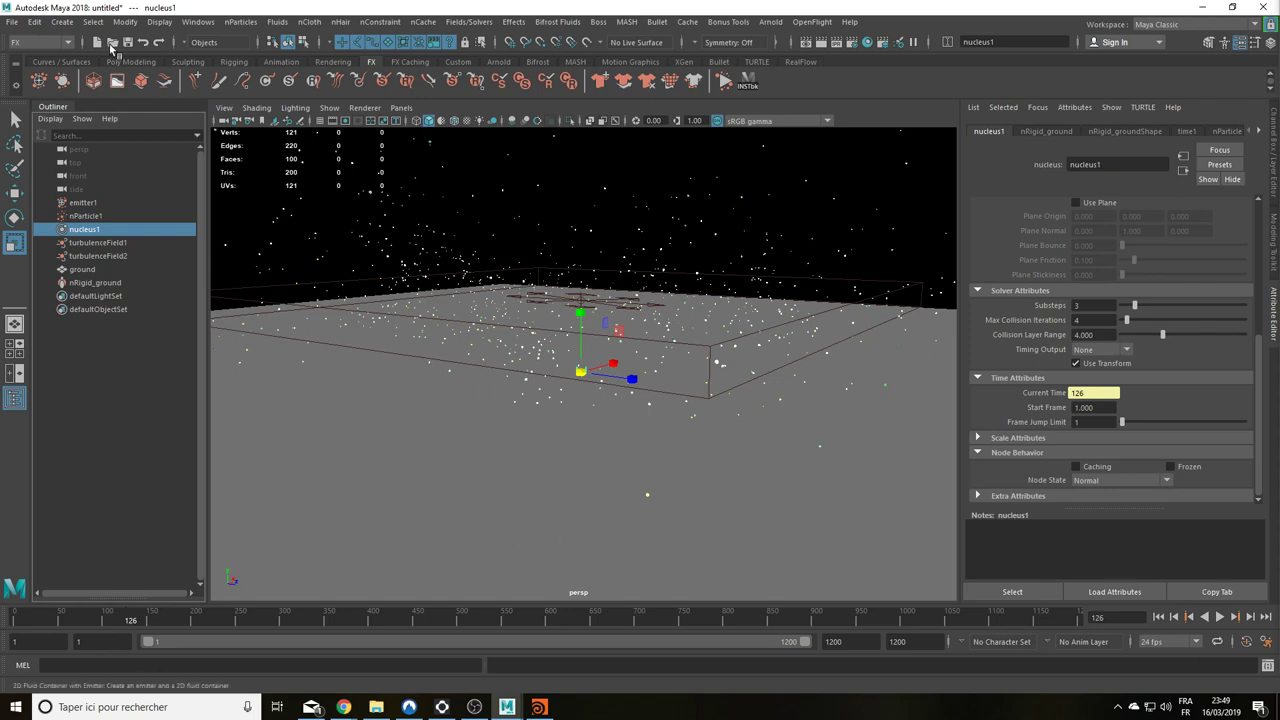
# Step: Replay from frame 1 to confirm the swarm starts spread out, then select emitter1
pyautogui.click(95, 216)
pyautogui.keyDown('alt'); pyautogui.moveTo(675, 226); pyautogui.dragTo(671, 320); pyautogui.keyUp('alt')
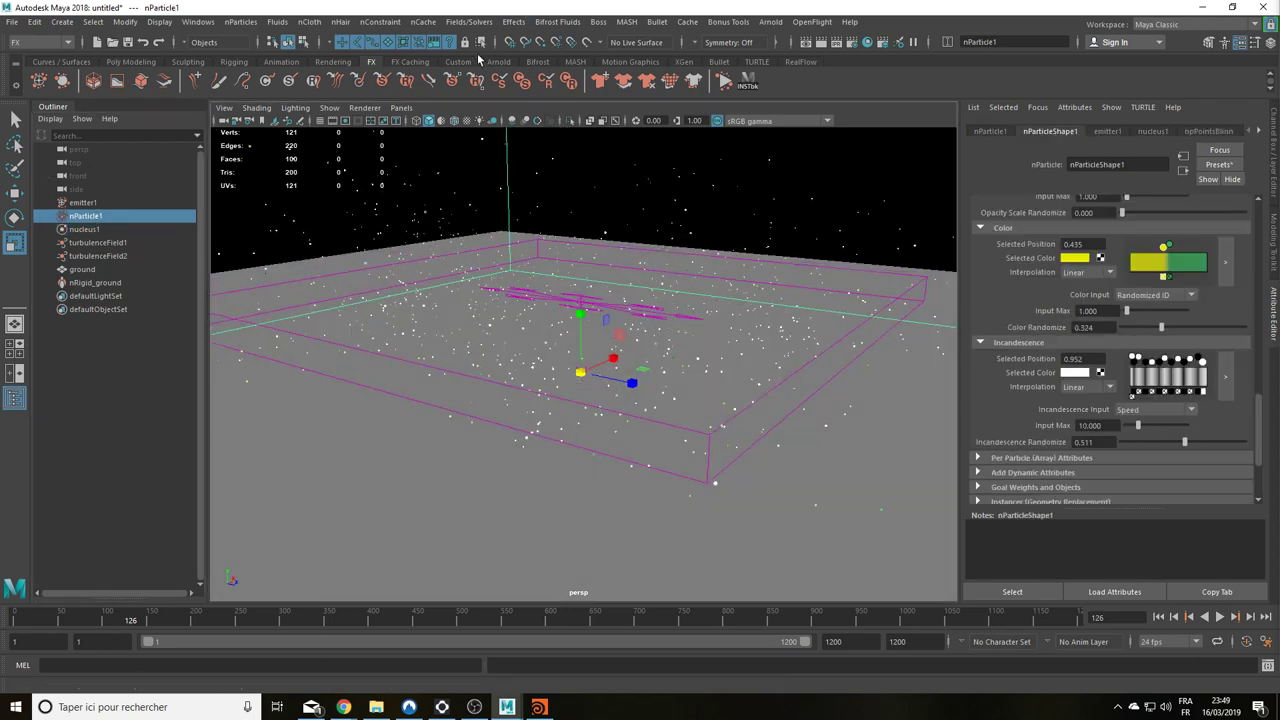
pyautogui.click(1158, 618)
pyautogui.moveTo(640, 560)
pyautogui.keyDown('alt'); pyautogui.mouseDown()
pyautogui.moveTo(640, 483)
pyautogui.moveTo(700, 279)
pyautogui.mouseUp(); pyautogui.keyUp('alt')
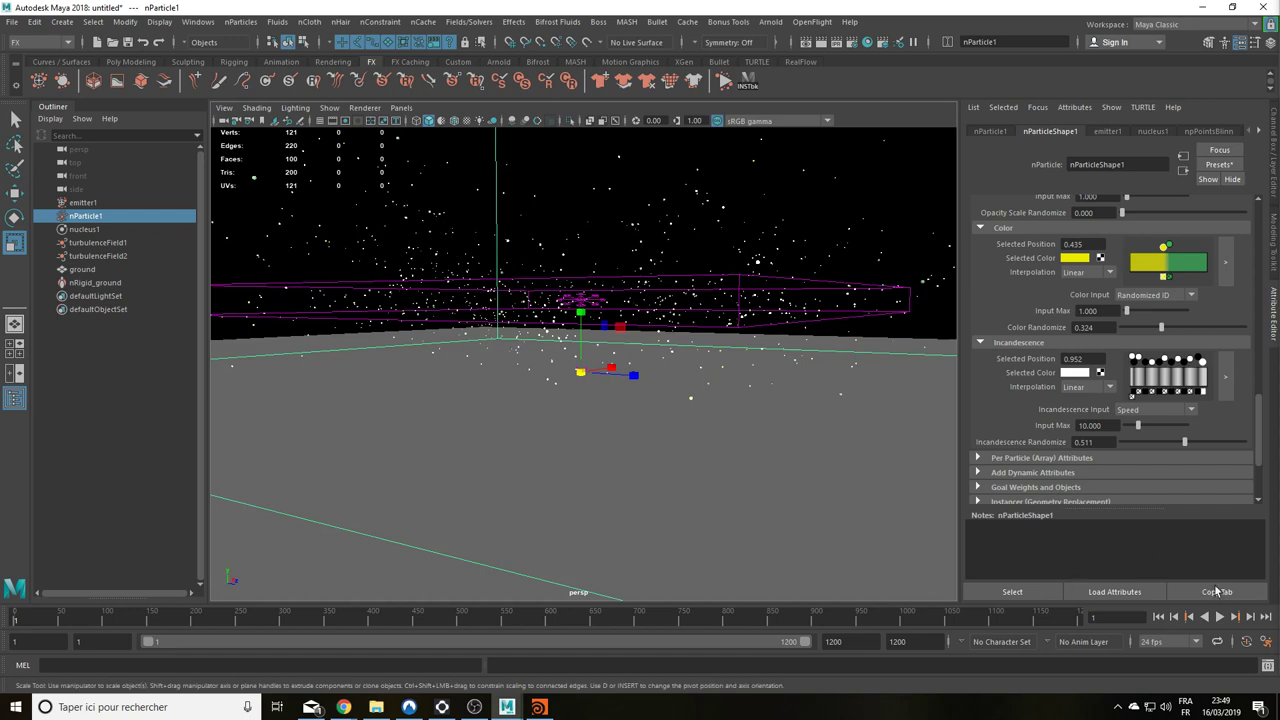
pyautogui.click(1219, 617)
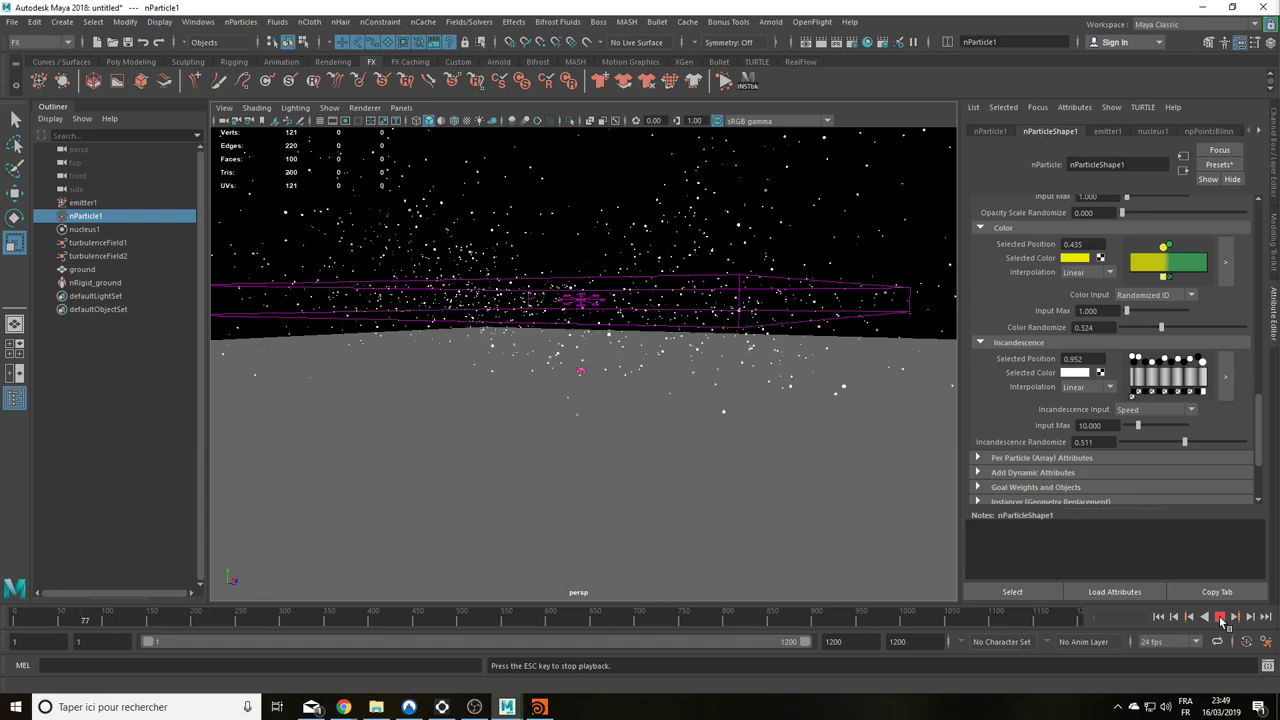
pyautogui.moveTo(560, 330)
pyautogui.keyDown('alt'); pyautogui.mouseDown()
pyautogui.moveTo(514, 391)
pyautogui.moveTo(568, 397)
pyautogui.moveTo(638, 313)
pyautogui.moveTo(745, 380)
pyautogui.mouseUp(); pyautogui.keyUp('alt')
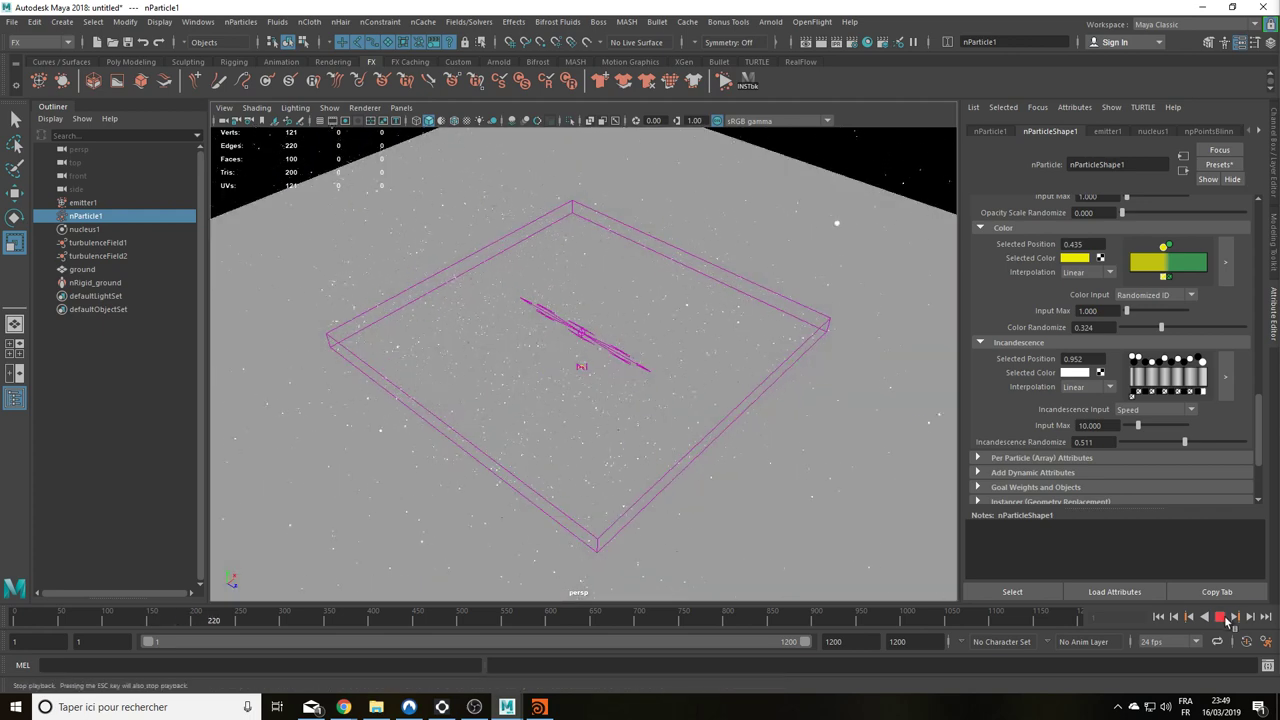
pyautogui.click(1221, 617)
pyautogui.click(64, 203)
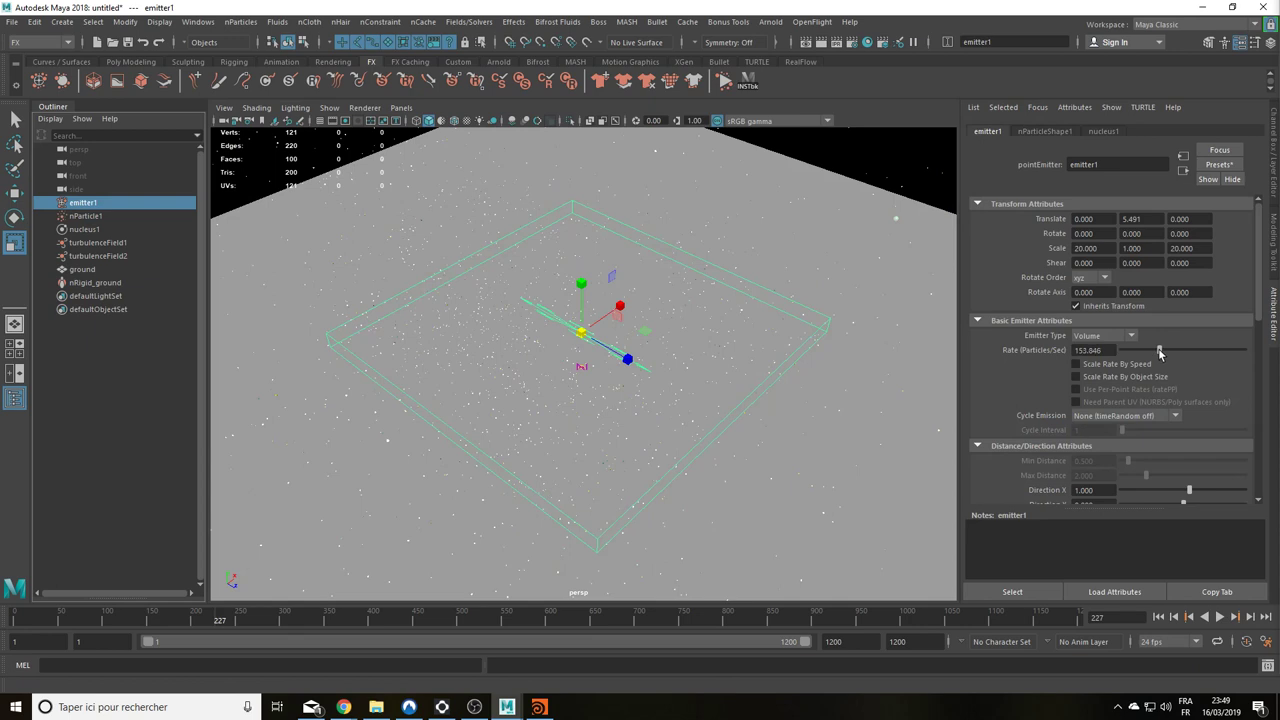
# Step: Drop emitter1's emission rate to 0 particles/sec and hide the emitter
pyautogui.moveTo(1160, 350); pyautogui.dragTo(1047, 353)
pyautogui.click(1158, 617)
pyautogui.moveTo(793, 493)
pyautogui.keyDown('alt'); pyautogui.mouseDown()
pyautogui.moveTo(700, 400)
pyautogui.moveTo(708, 349)
pyautogui.mouseUp(); pyautogui.keyUp('alt')
pyautogui.hotkey('ctrl', 'h')
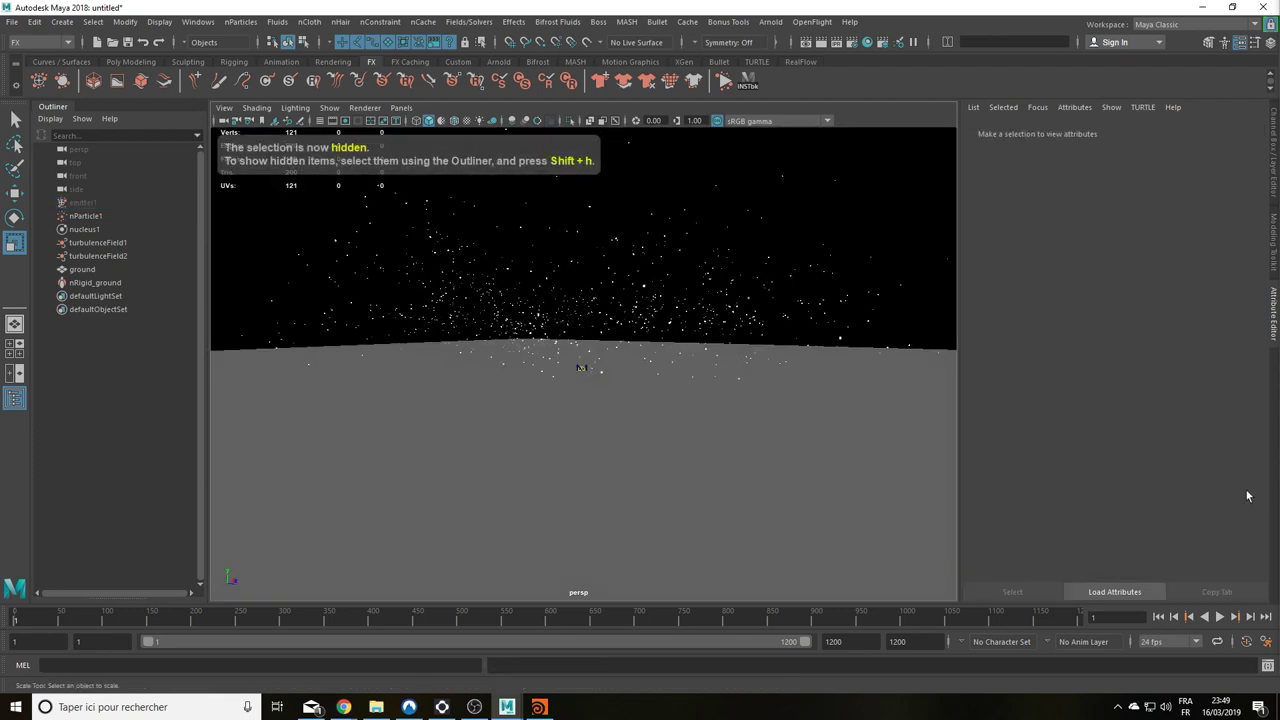
# Step: Replay the simulation to check the stored swarm, then stop and rewind to frame 1
pyautogui.click(1219, 617)
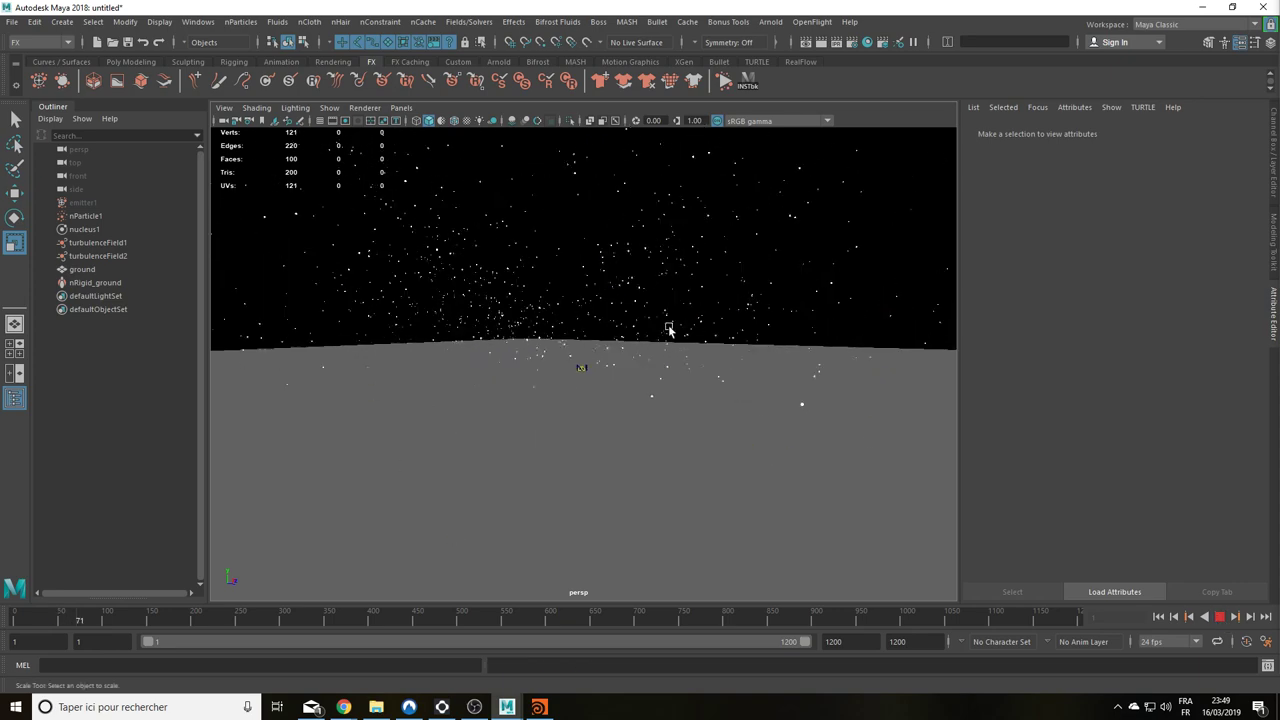
pyautogui.press('a')
pyautogui.keyDown('alt'); pyautogui.moveTo(618, 262); pyautogui.dragTo(617, 351); pyautogui.keyUp('alt')
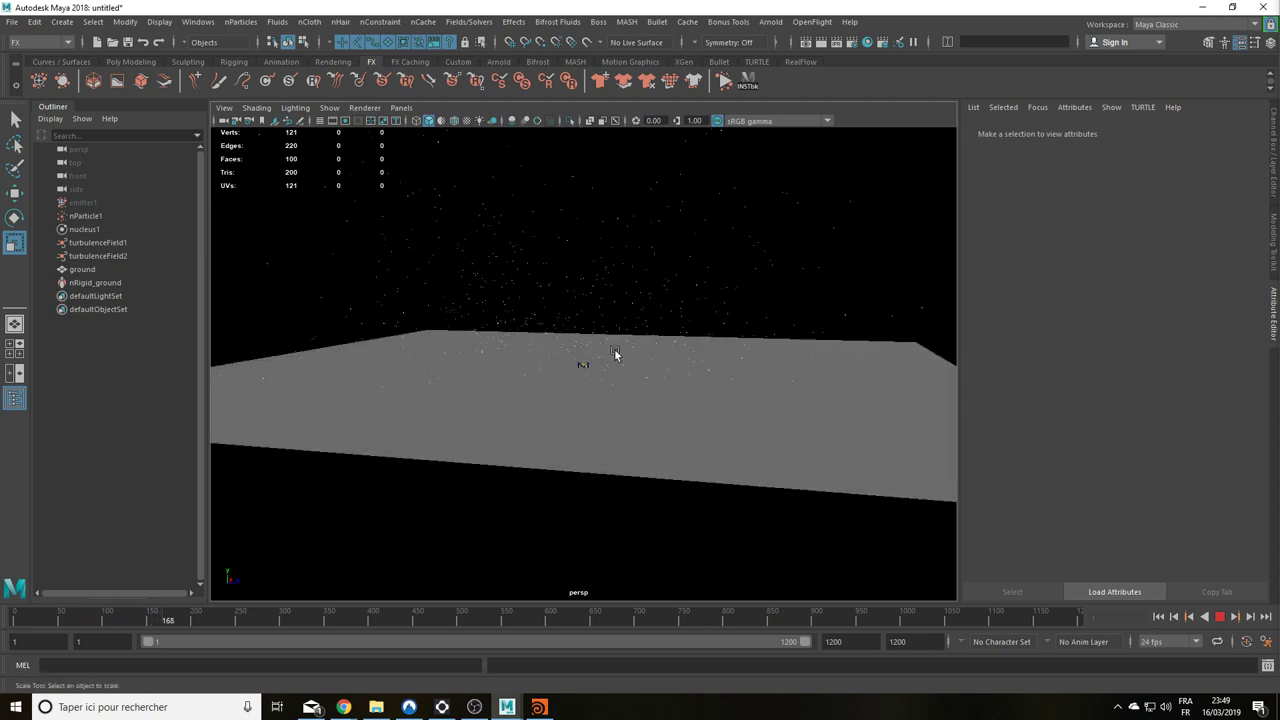
pyautogui.click(1220, 618)
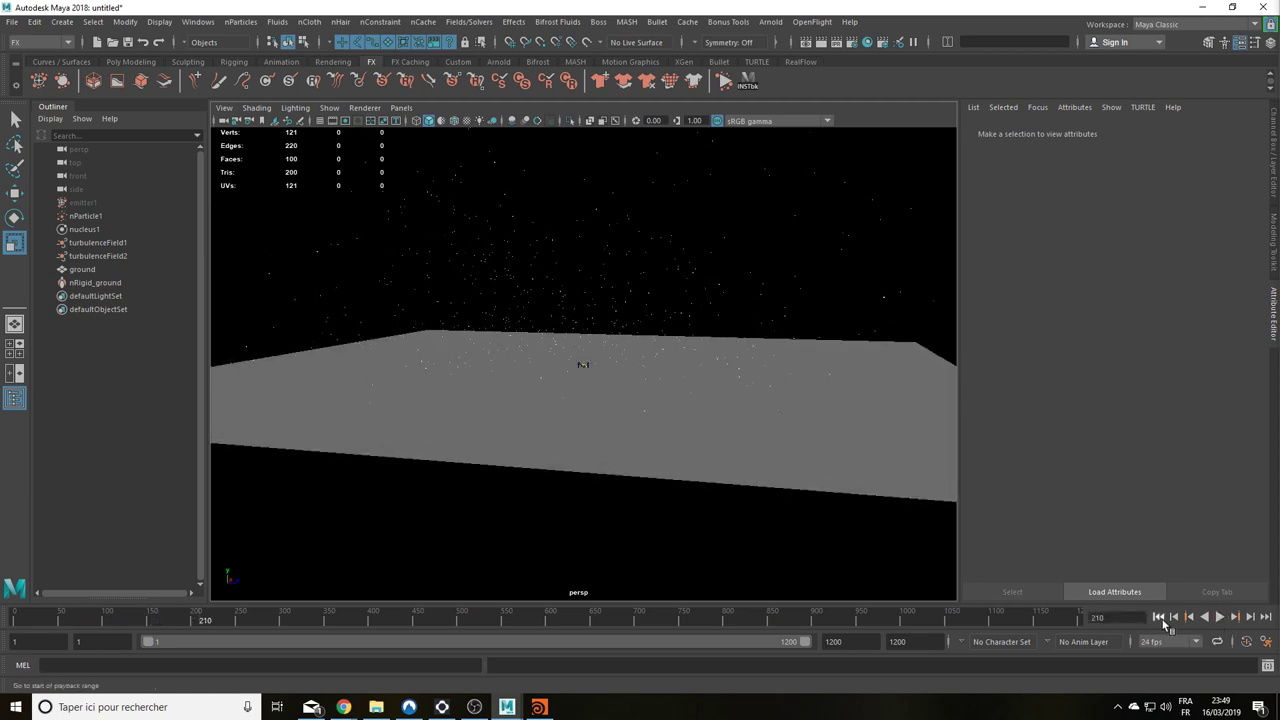
pyautogui.click(1157, 618)
# Step: Select nParticle1 and set its Dynamic Properties Local Force Y to -2
pyautogui.click(98, 216)
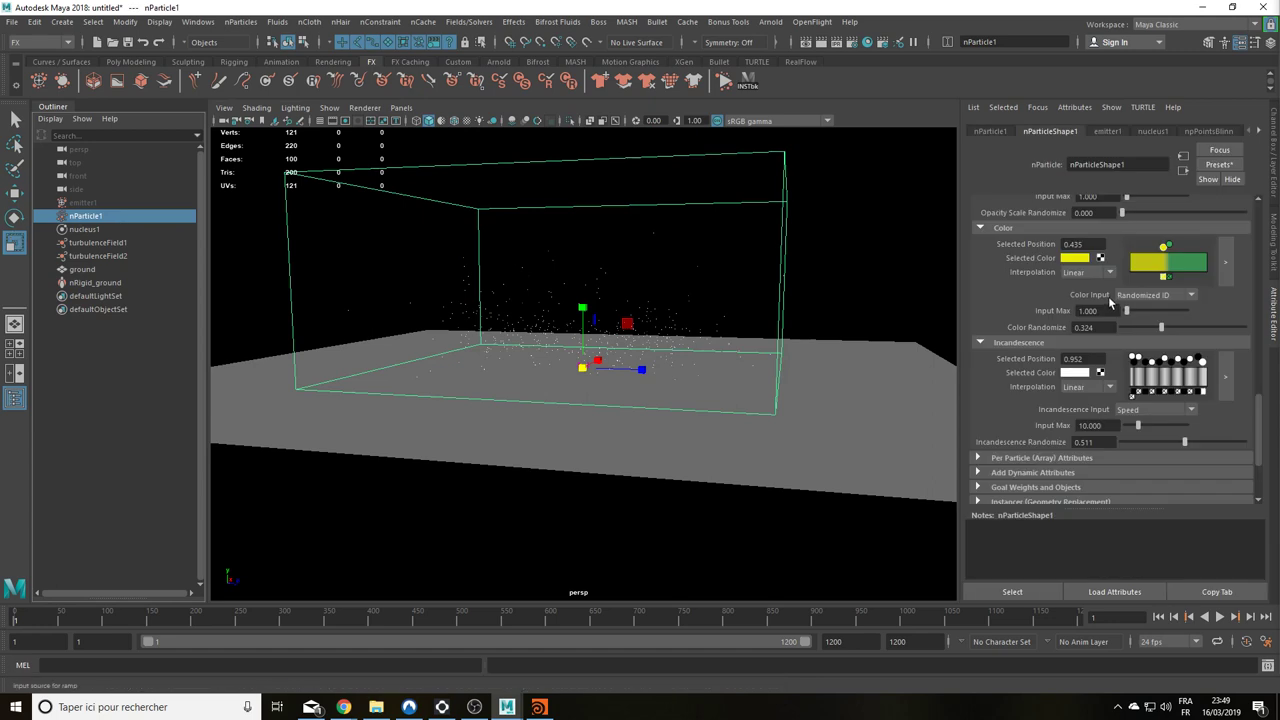
pyautogui.scroll(3, 1108, 302)
pyautogui.scroll(3, 1108, 302)
pyautogui.scroll(3, 1108, 302)
pyautogui.scroll(3, 1108, 302)
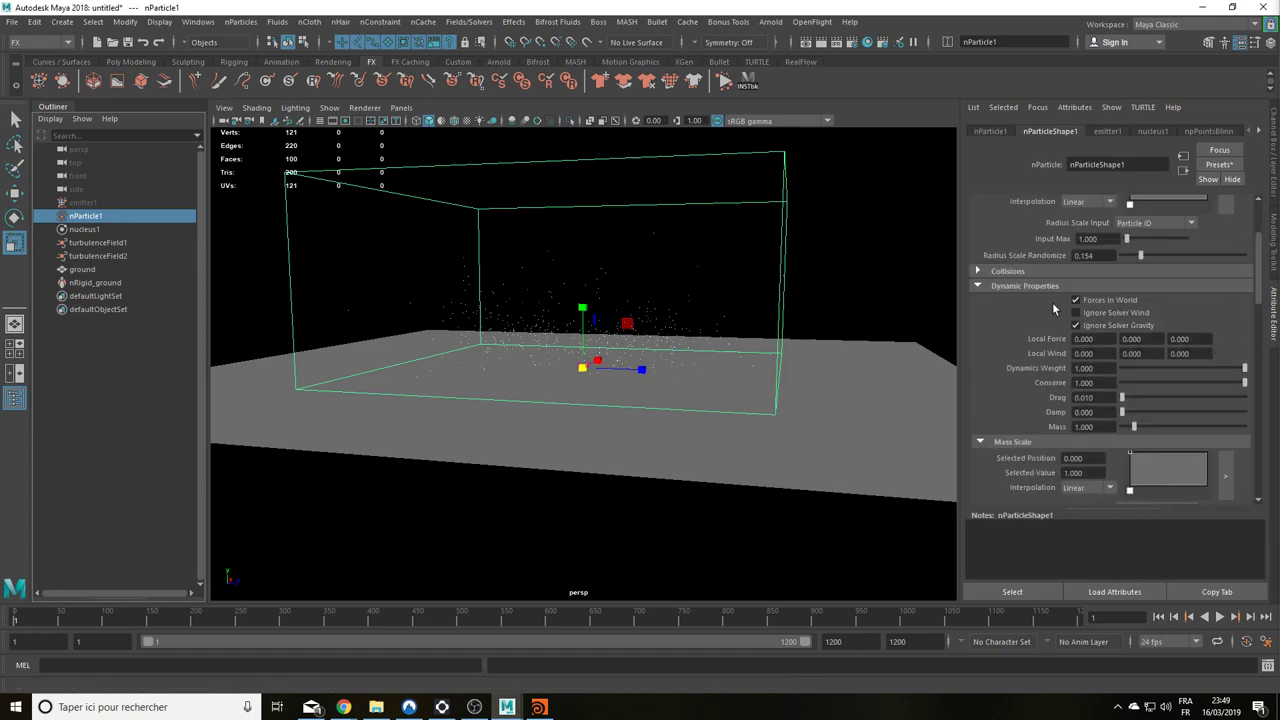
pyautogui.scroll(3, 1108, 302)
pyautogui.scroll(-1, 1027, 318)
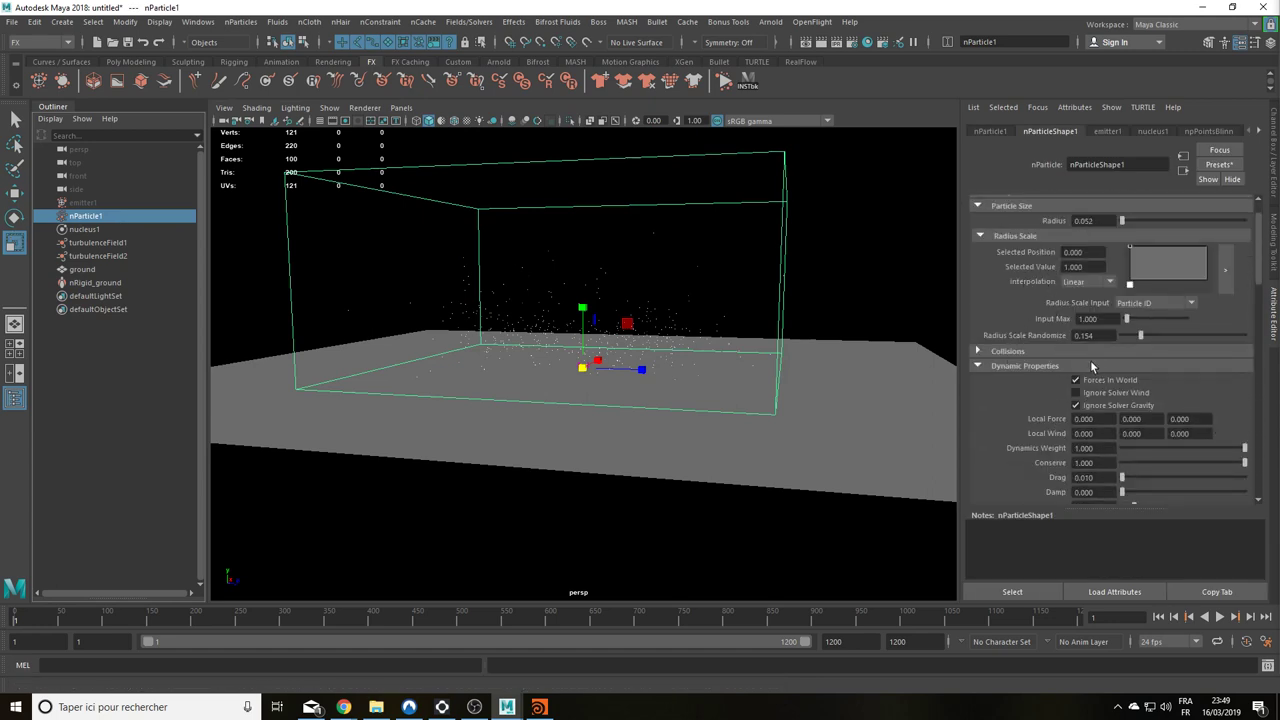
pyautogui.scroll(-2, 1092, 368)
pyautogui.scroll(2, 677, 348)
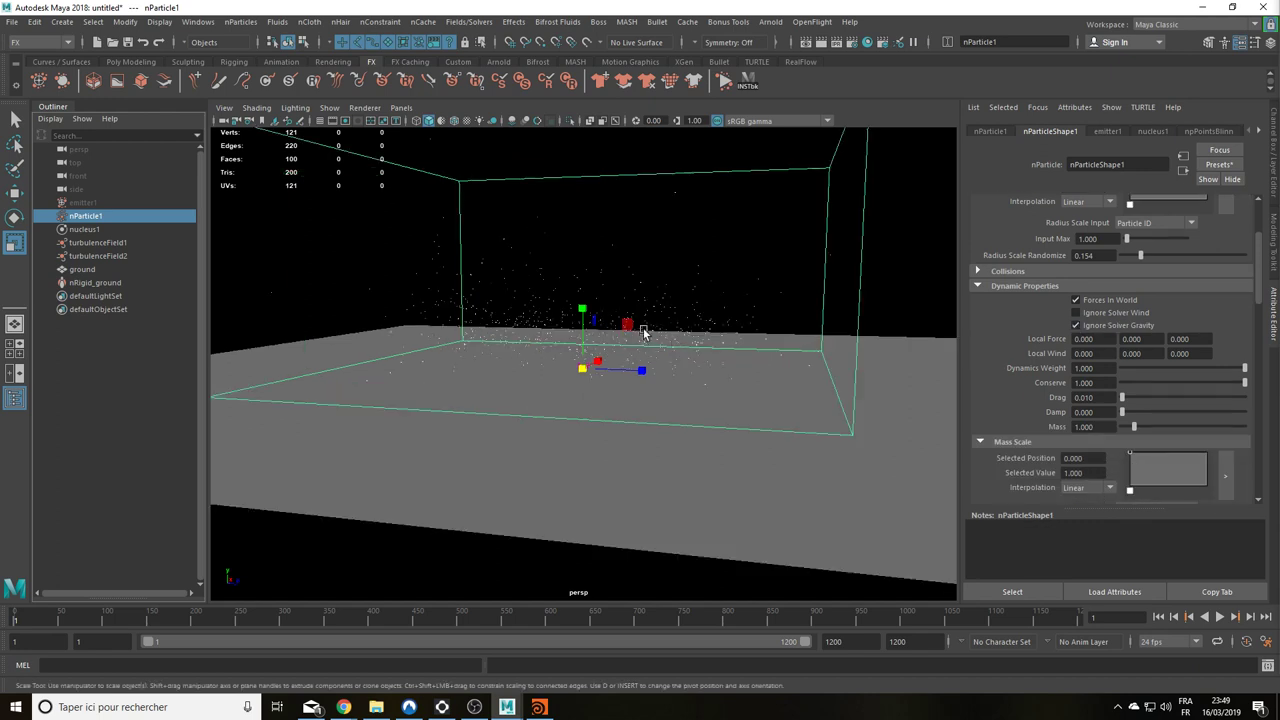
pyautogui.keyDown('alt'); pyautogui.moveTo(644, 333); pyautogui.dragTo(657, 329); pyautogui.keyUp('alt')
pyautogui.write('-2.000')
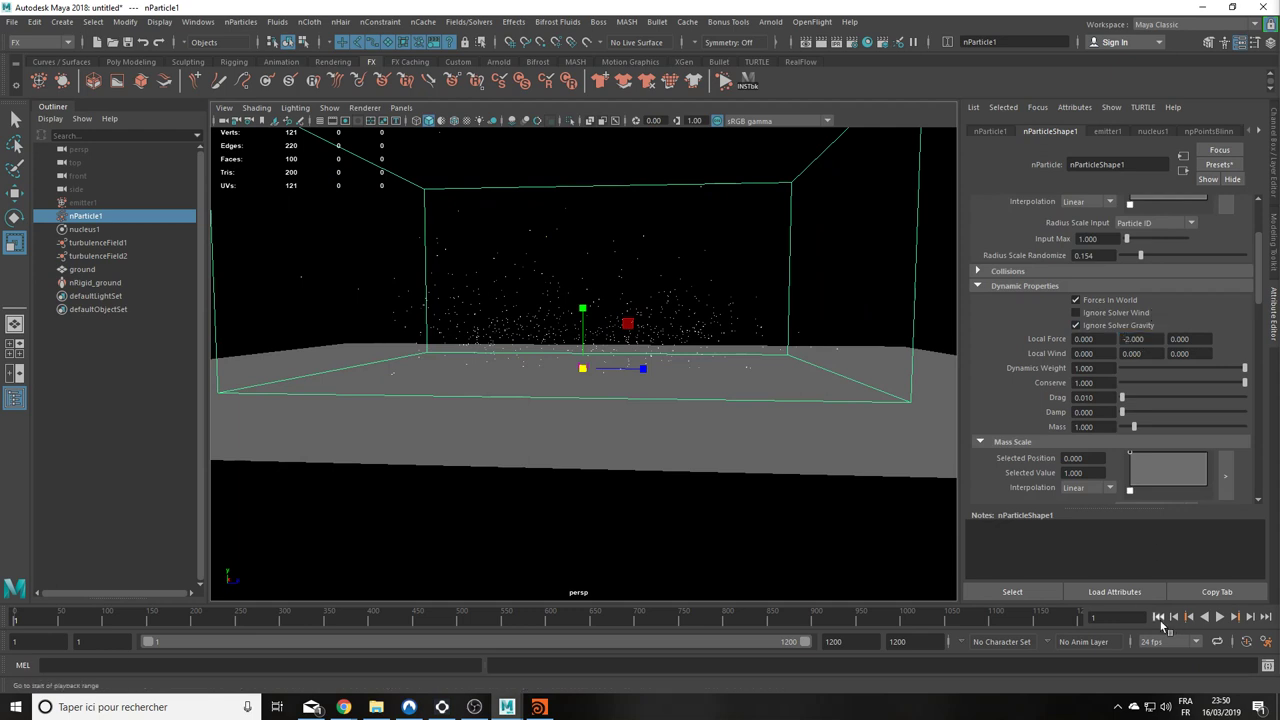
# Step: Play the simulation, stopping at frame 405 with the swarm spread low over the ground
pyautogui.click(1219, 620)
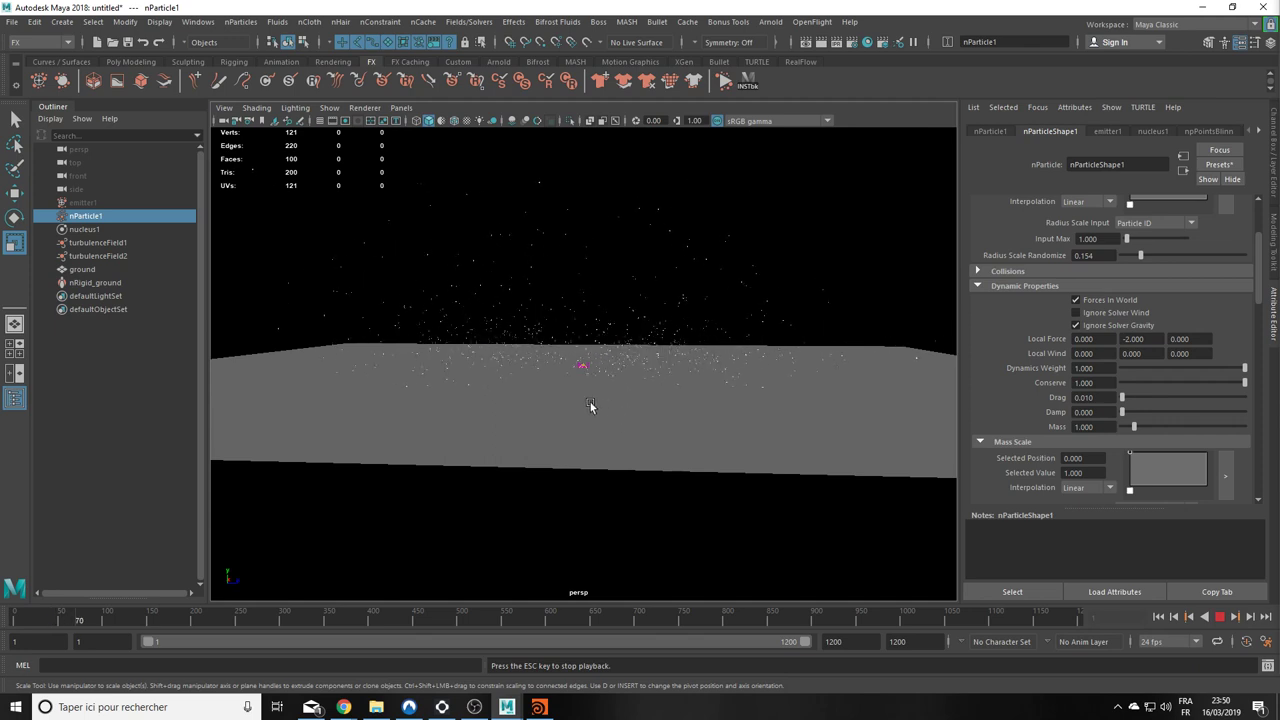
pyautogui.keyDown('alt'); pyautogui.moveTo(591, 409); pyautogui.dragTo(619, 382); pyautogui.keyUp('alt')
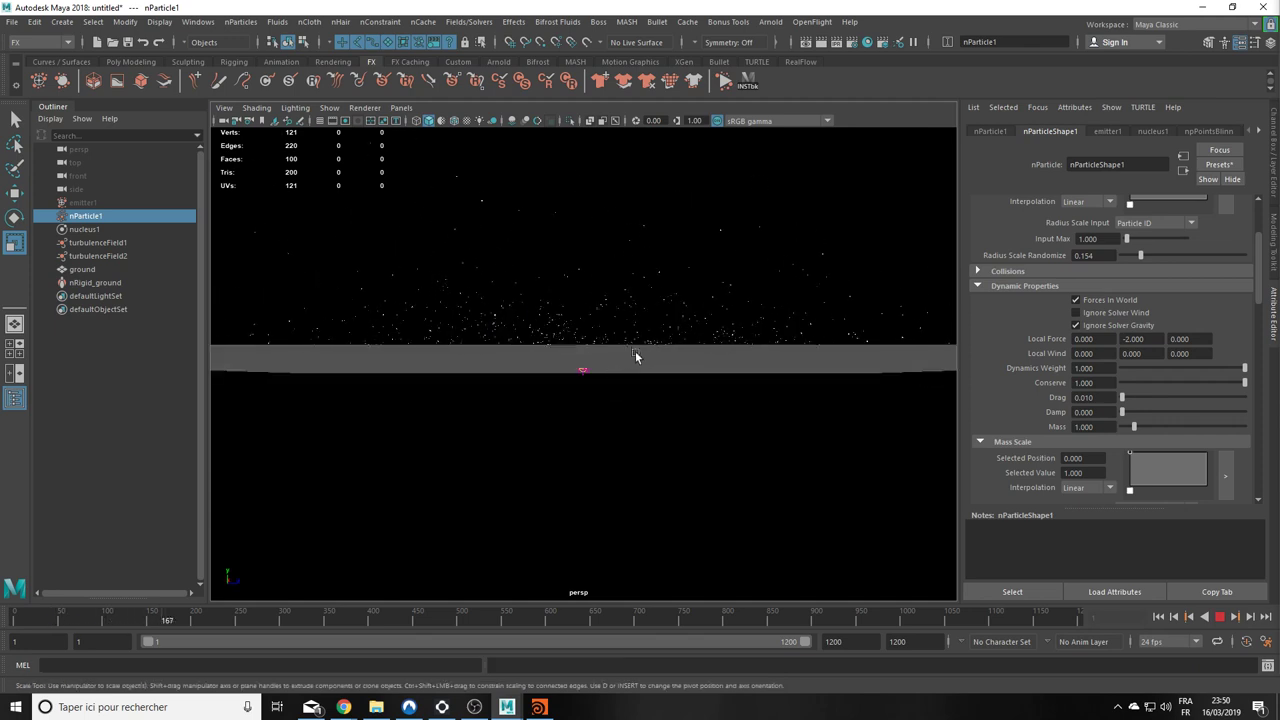
pyautogui.keyDown('alt'); pyautogui.moveTo(463, 314); pyautogui.dragTo(514, 388); pyautogui.keyUp('alt')
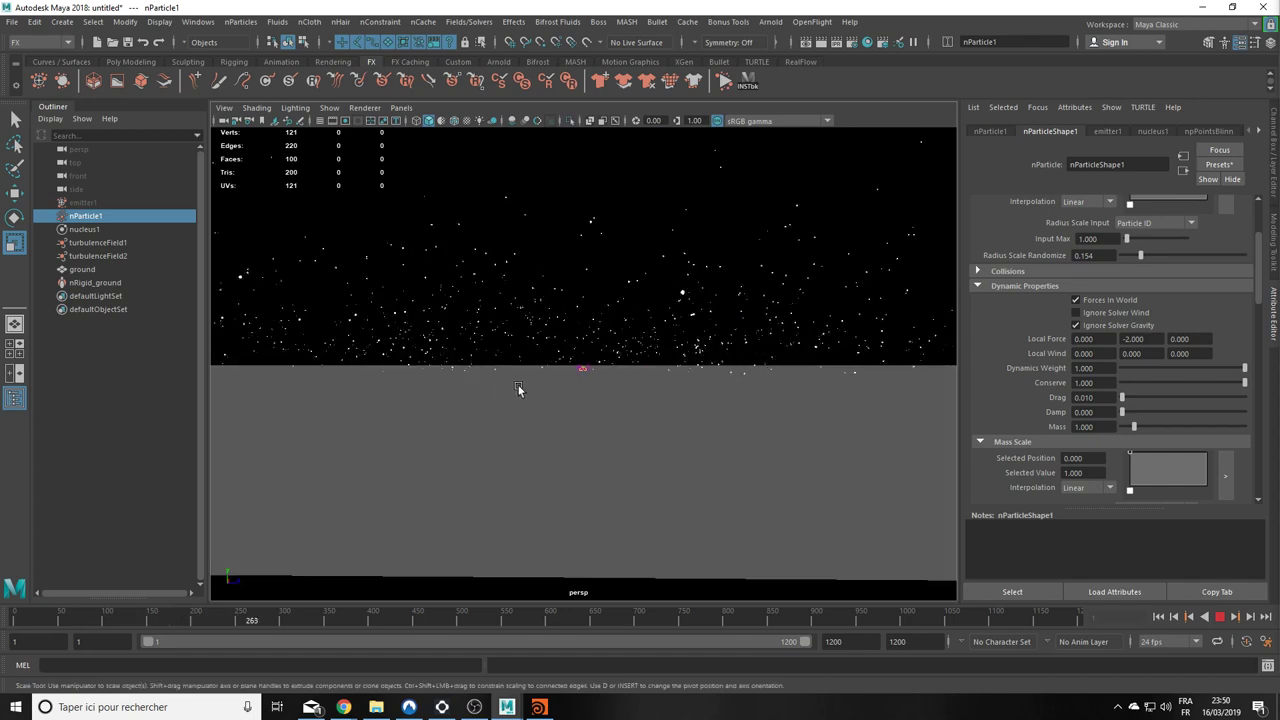
pyautogui.moveTo(557, 374)
pyautogui.keyDown('alt'); pyautogui.mouseDown()
pyautogui.moveTo(533, 376)
pyautogui.moveTo(540, 366)
pyautogui.mouseUp(); pyautogui.keyUp('alt')
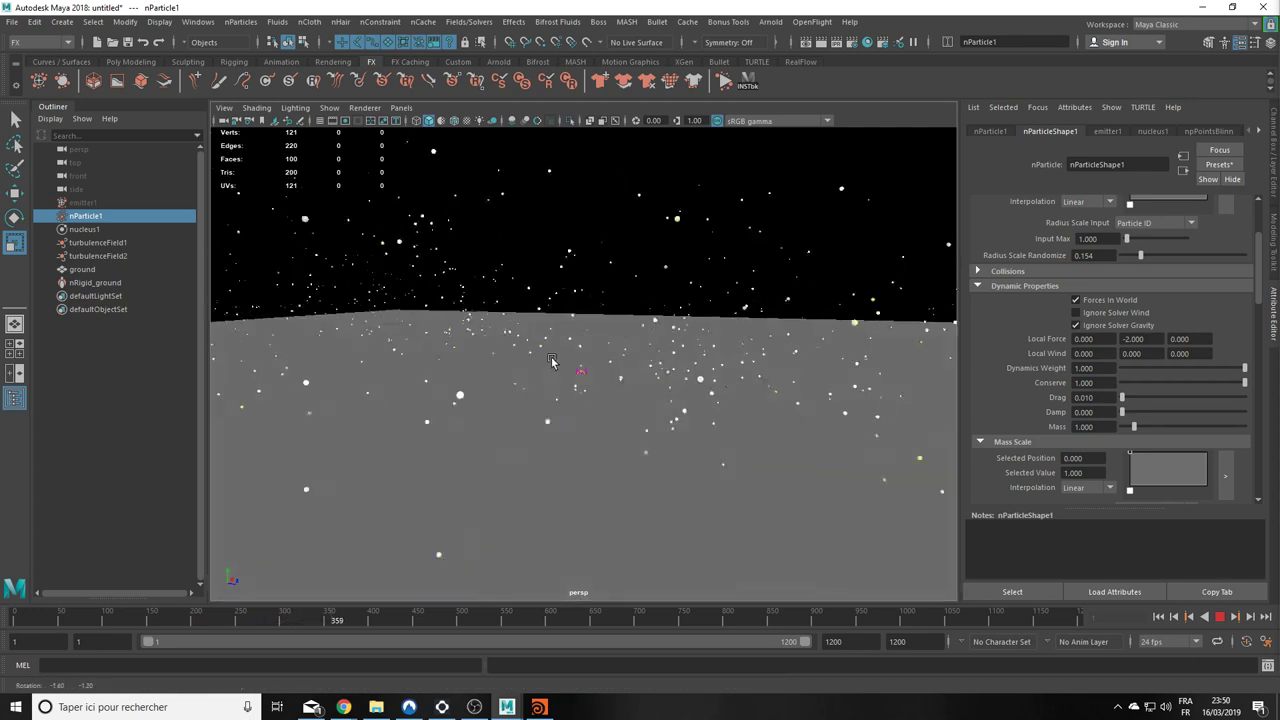
pyautogui.press('Escape')
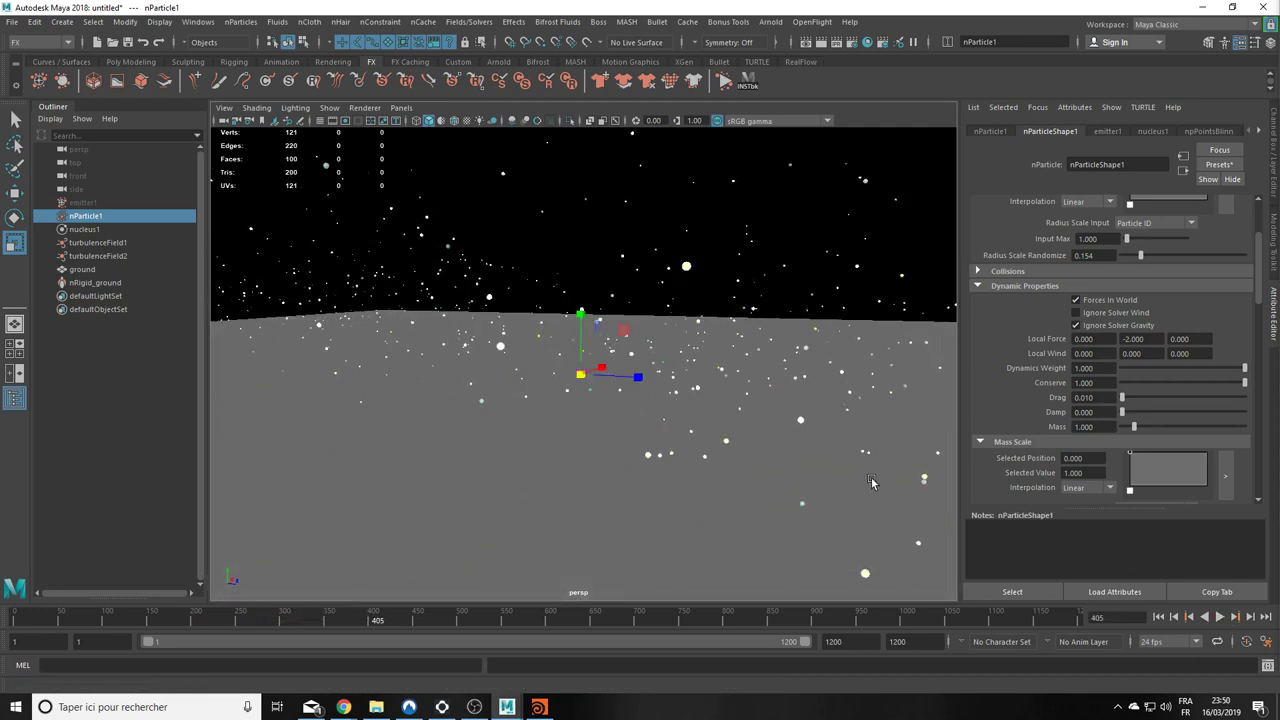
pyautogui.moveTo(743, 351)
pyautogui.keyDown('alt'); pyautogui.mouseDown()
pyautogui.moveTo(803, 349)
pyautogui.moveTo(736, 354)
pyautogui.mouseUp(); pyautogui.keyUp('alt')
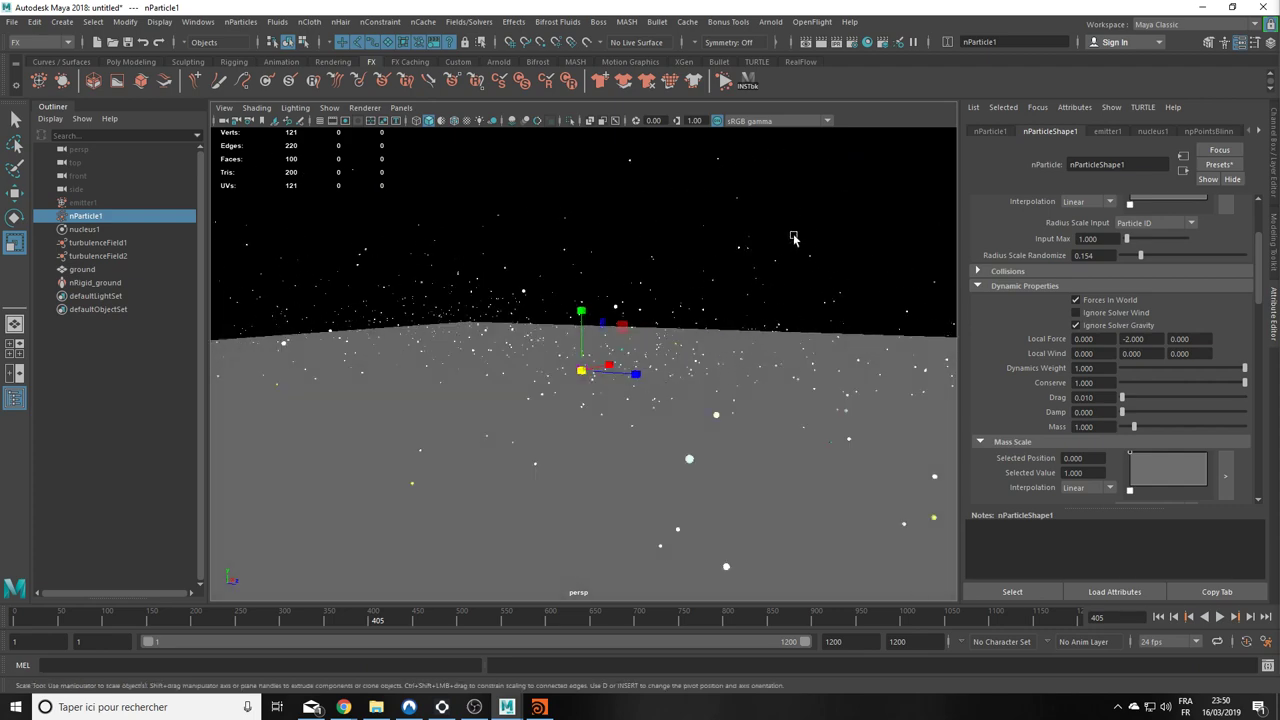
pyautogui.moveTo(788, 322)
pyautogui.keyDown('alt'); pyautogui.mouseDown()
pyautogui.moveTo(786, 346)
pyautogui.moveTo(770, 285)
pyautogui.mouseUp(); pyautogui.keyUp('alt')
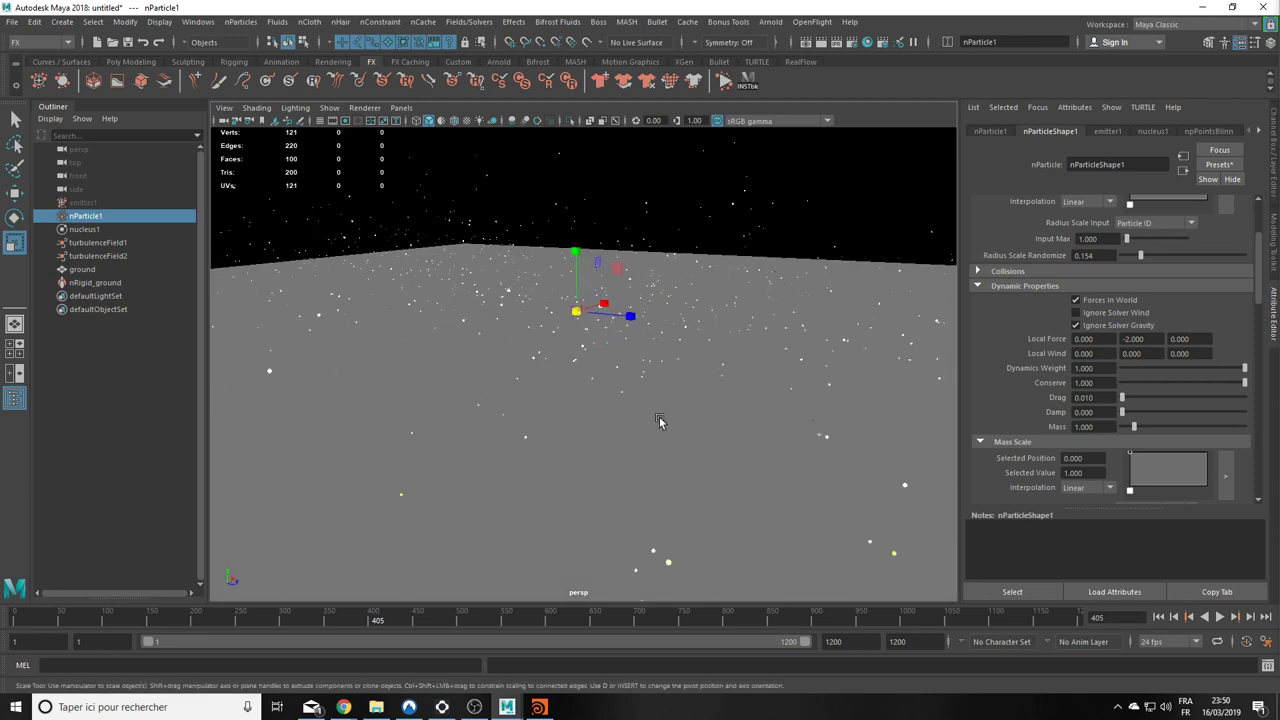
pyautogui.keyDown('alt'); pyautogui.moveTo(667, 411); pyautogui.dragTo(706, 342); pyautogui.keyUp('alt')
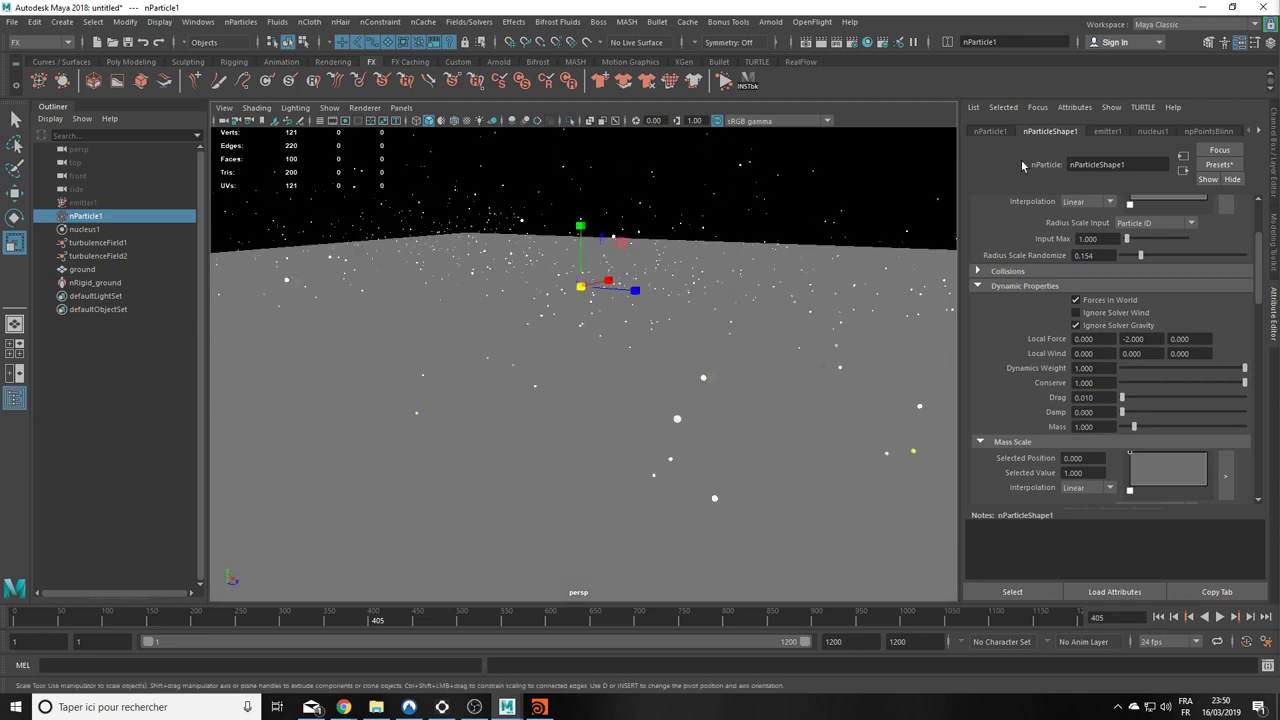
# Step: Render the current view with Arnold in the Arnold RenderView window
pyautogui.click(771, 22)
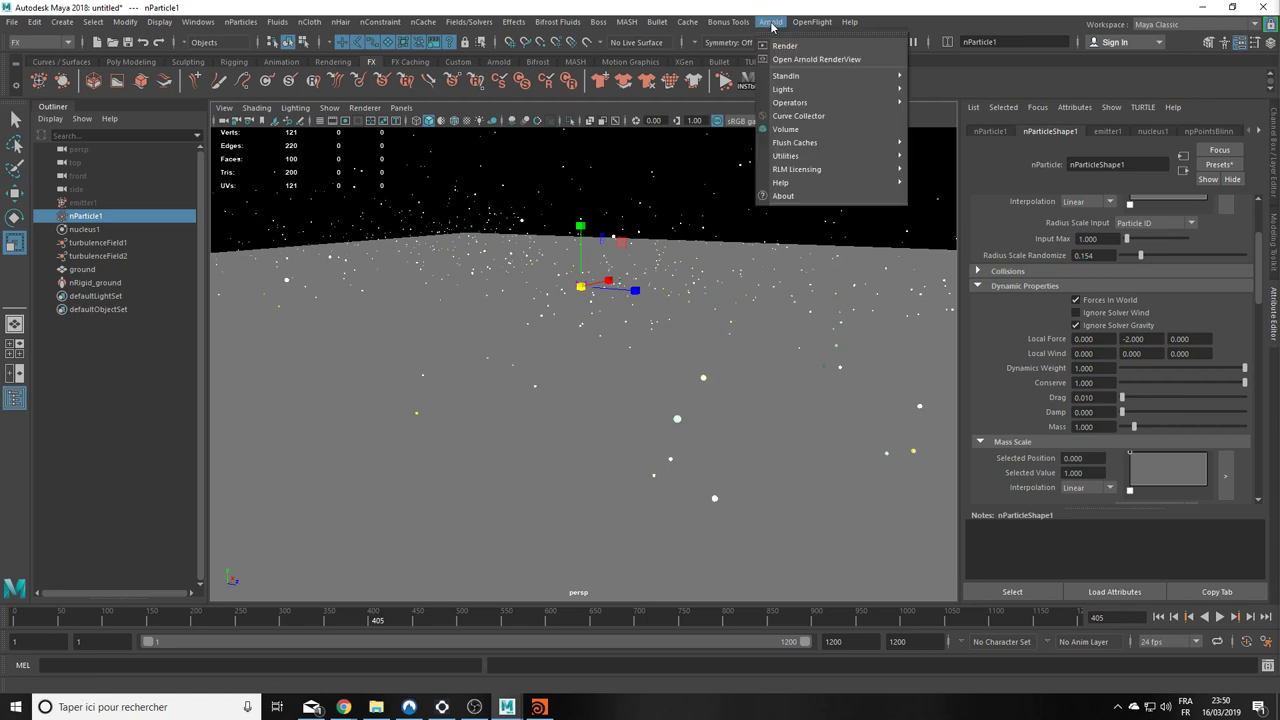
pyautogui.click(785, 46)
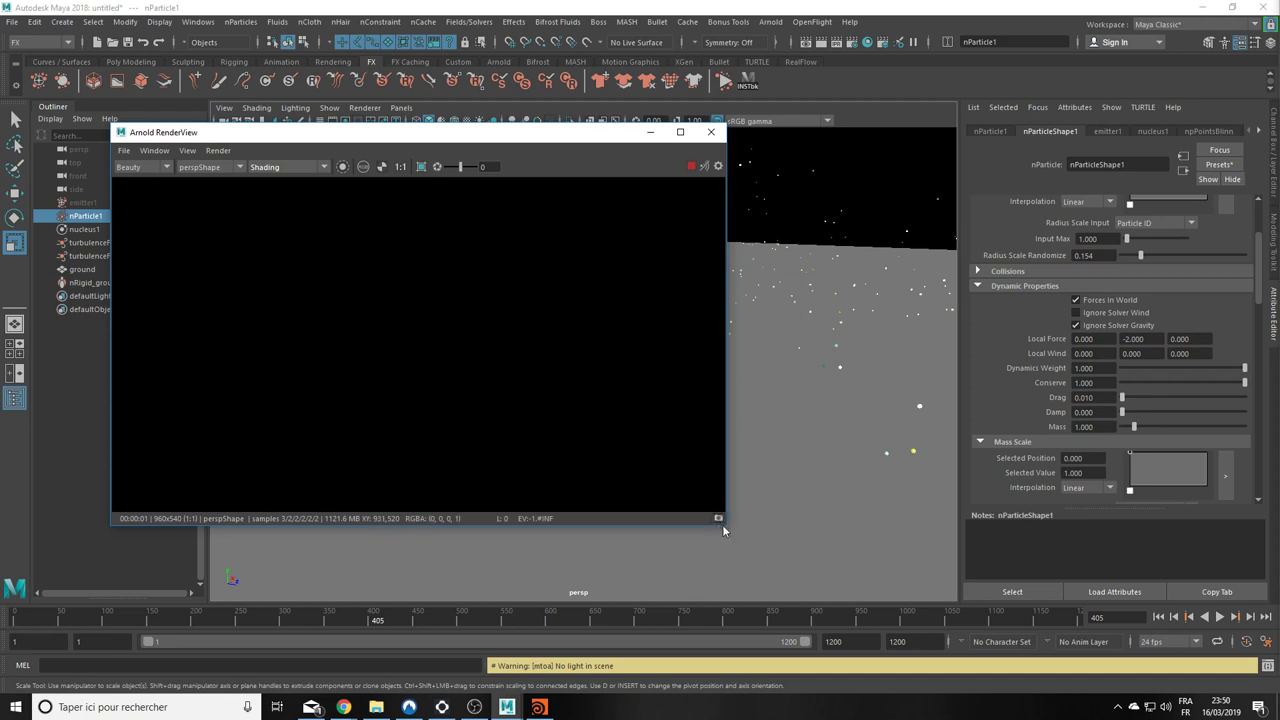
pyautogui.moveTo(305, 132); pyautogui.dragTo(305, 167)
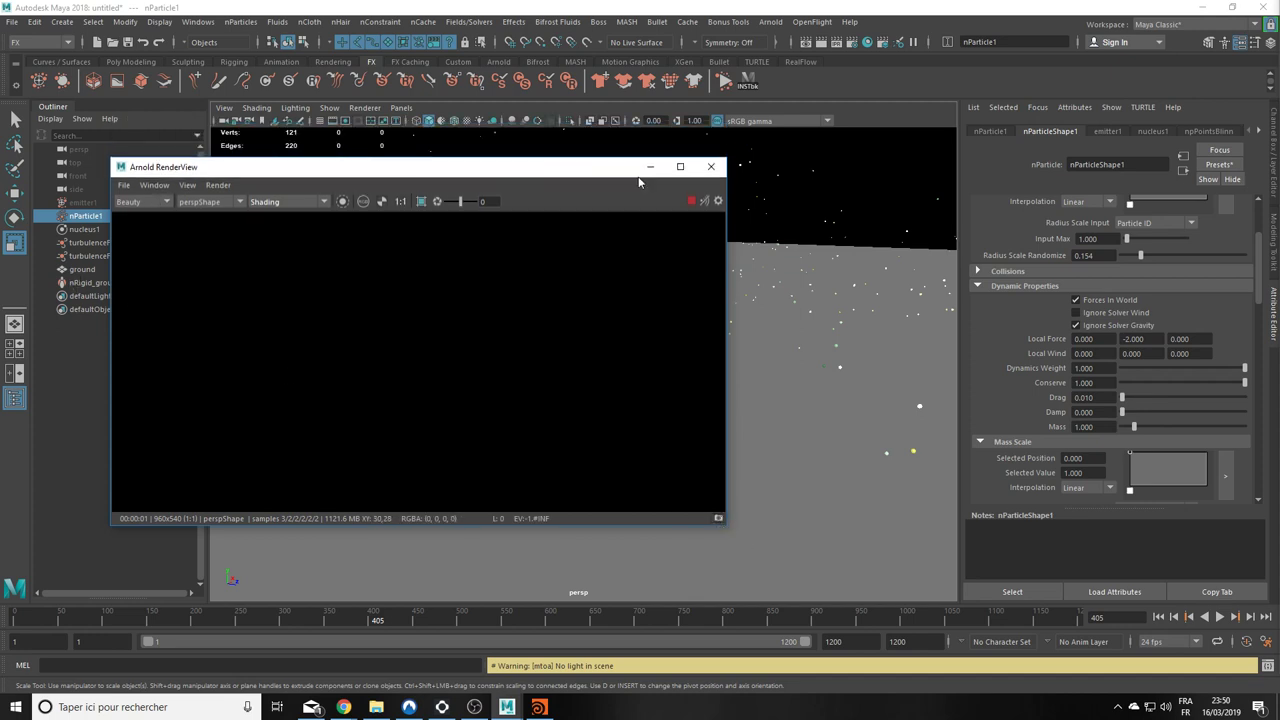
# Step: Add an Arnold skydome light, re-render, and show nParticle1's npPointsBlinn material settings
pyautogui.click(770, 21)
pyautogui.moveTo(783, 89)
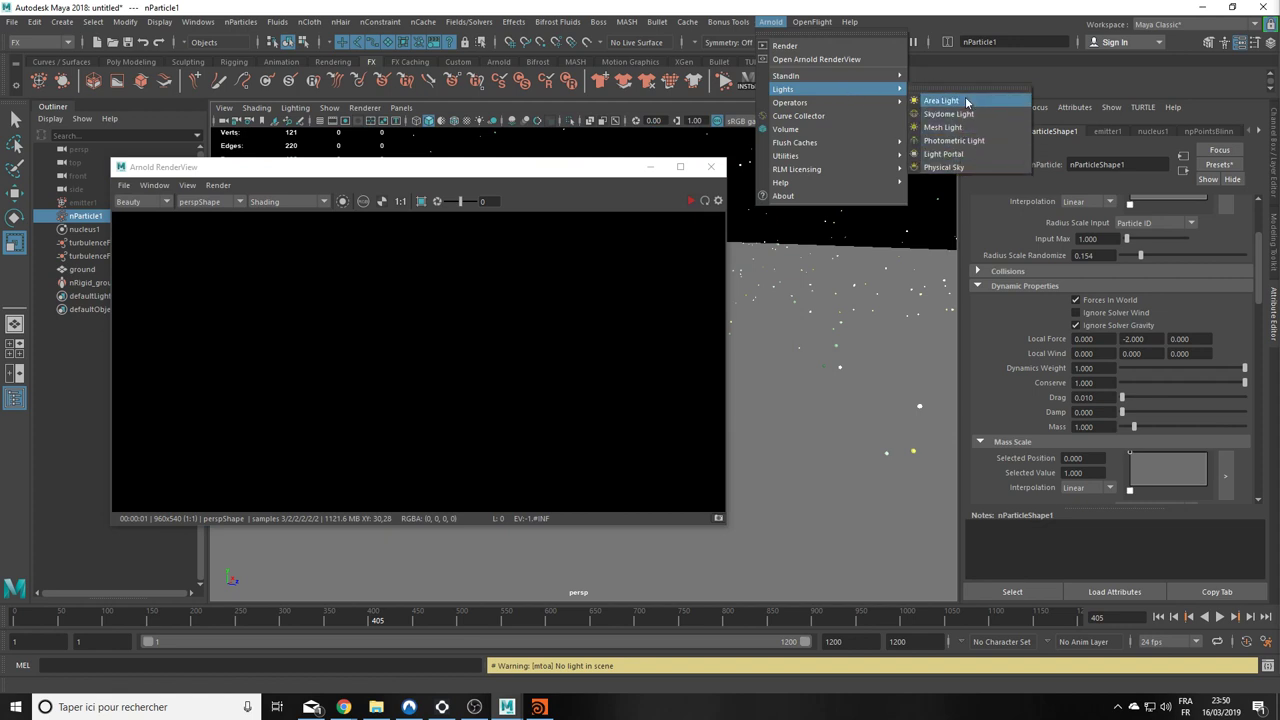
pyautogui.click(975, 116)
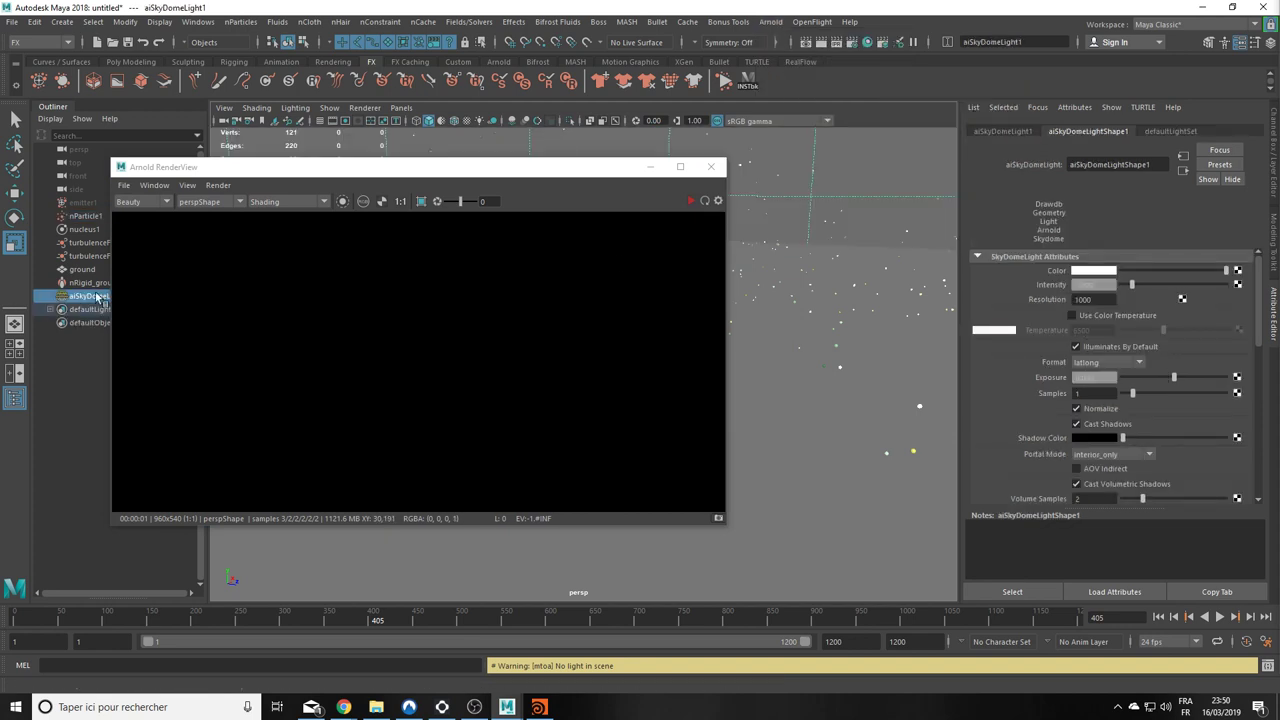
pyautogui.click(690, 201)
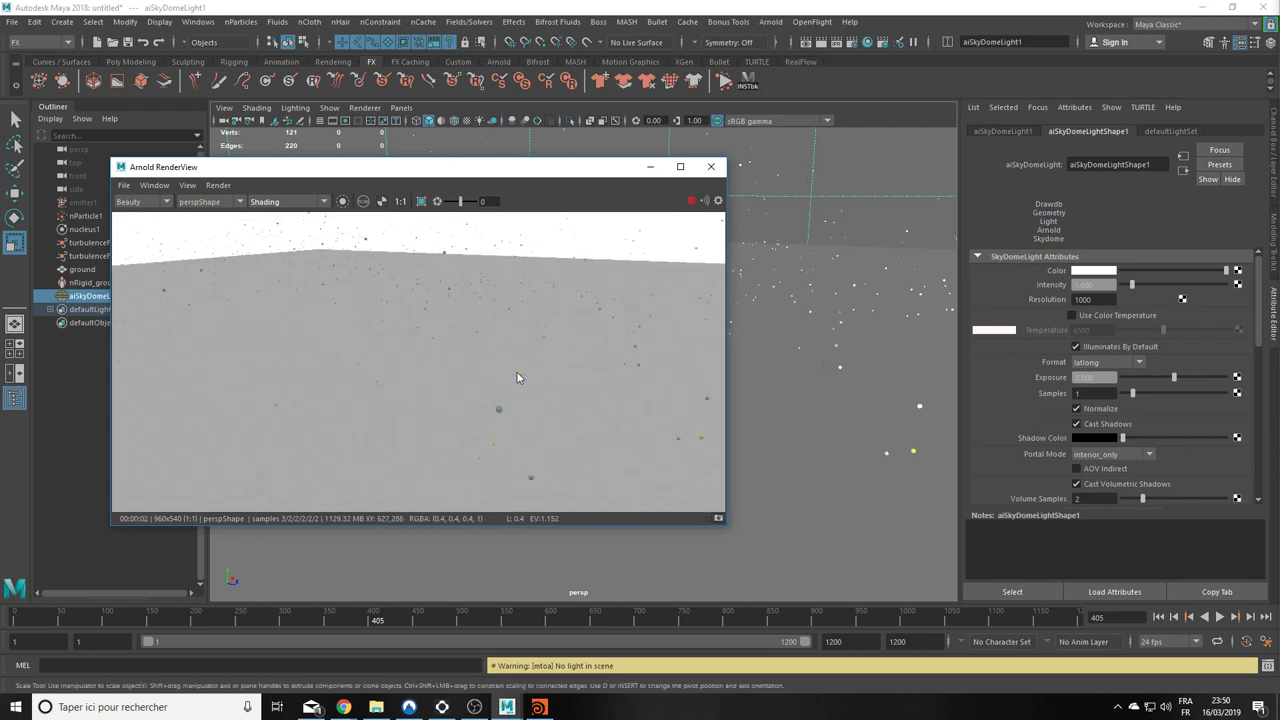
pyautogui.click(838, 348)
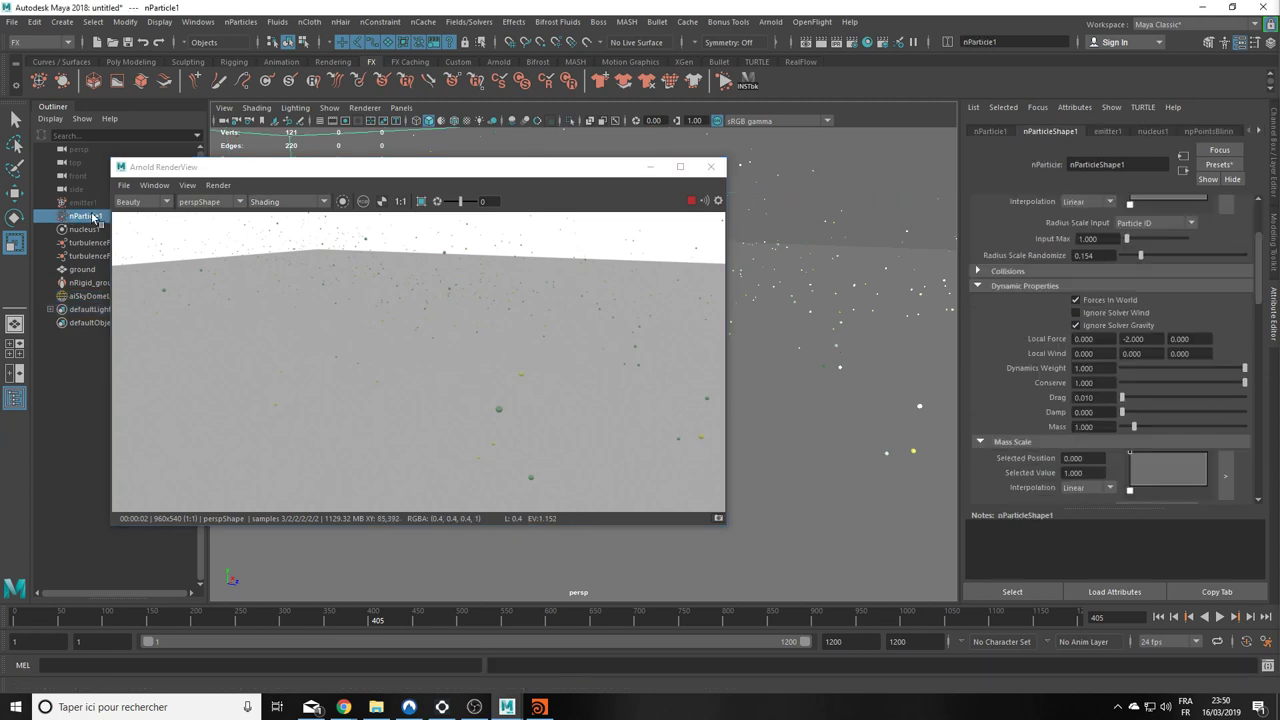
pyautogui.click(1224, 131)
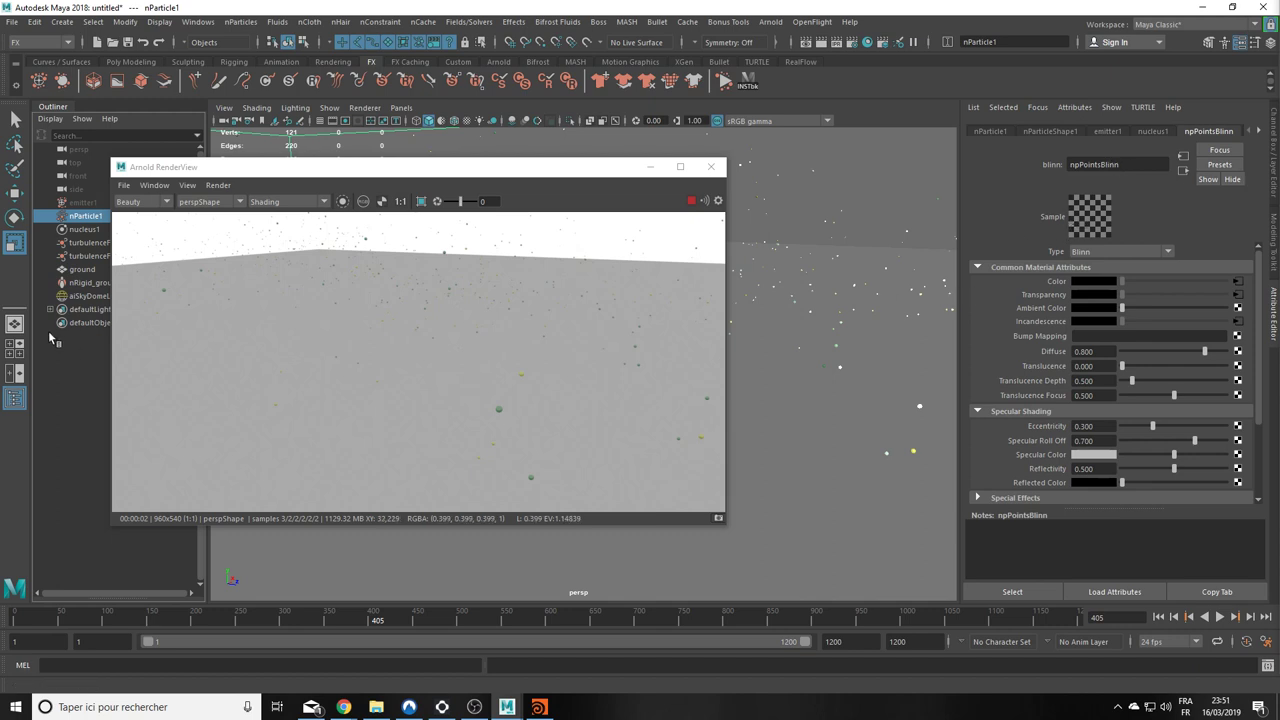
# Step: Reposition the Arnold RenderView window and bring up the Hypershade
pyautogui.moveTo(491, 181)
pyautogui.mouseDown()
pyautogui.moveTo(418, 196)
pyautogui.moveTo(423, 370)
pyautogui.moveTo(596, 188)
pyautogui.mouseUp()
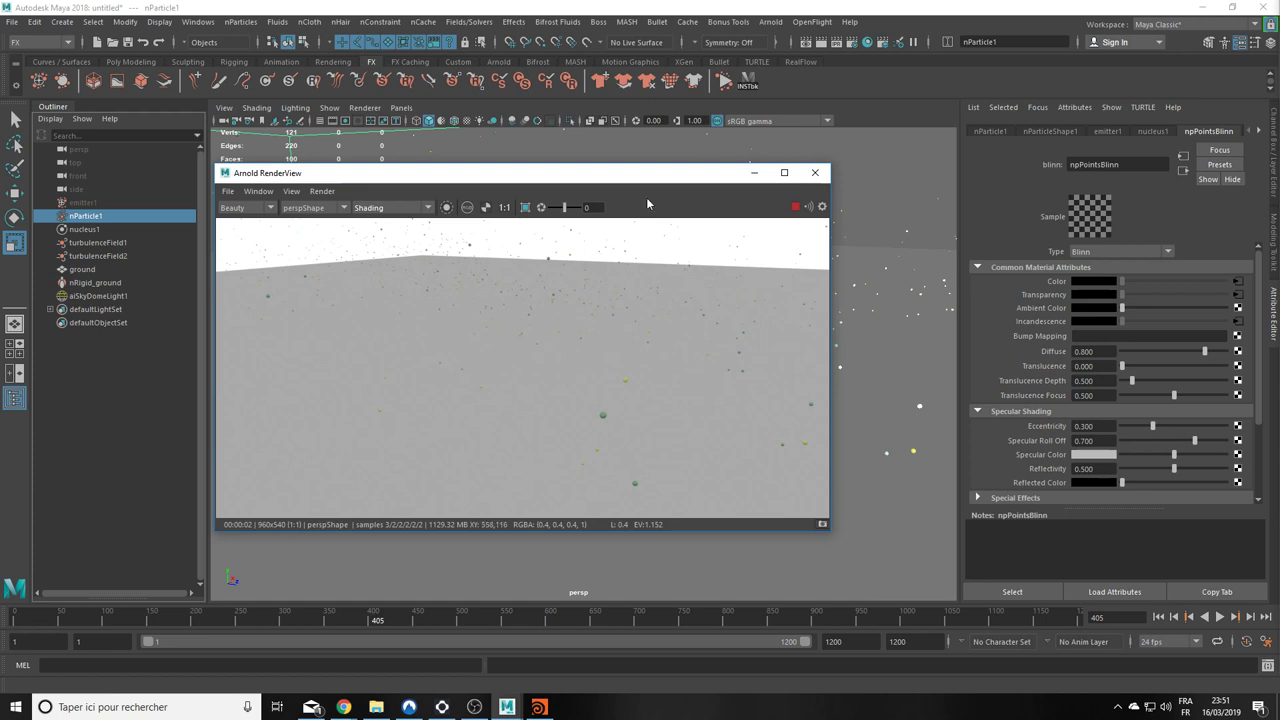
pyautogui.click(869, 45)
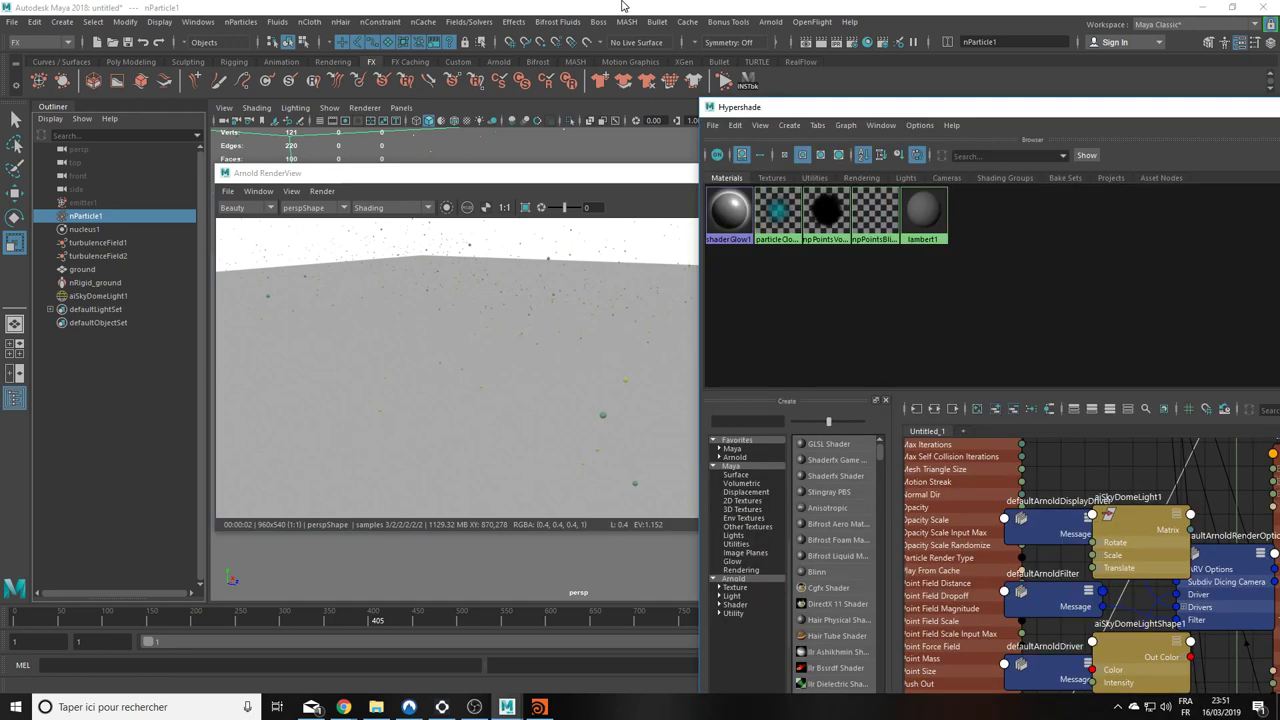
# Step: Maximize Hypershade, graph all nodes, view nParticlePointsSE's connections, then clear the graph and restore size
pyautogui.moveTo(621, 7); pyautogui.dragTo(751, 3)
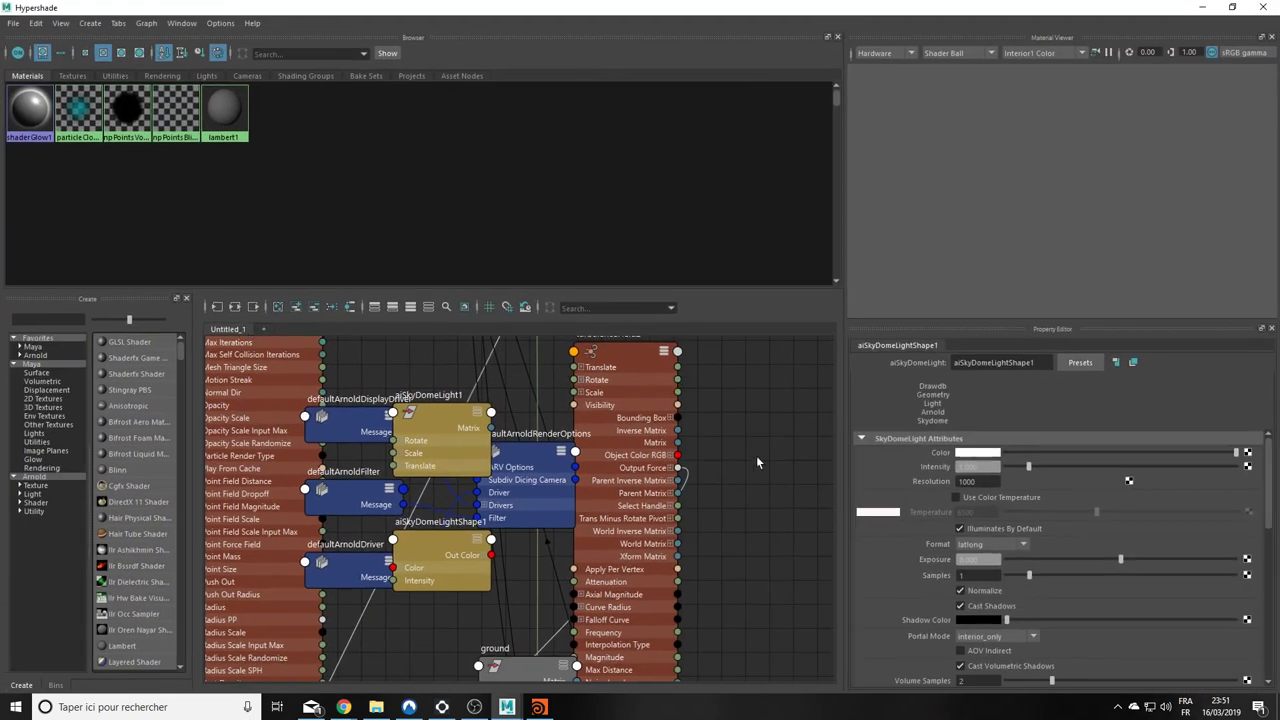
pyautogui.click(235, 309)
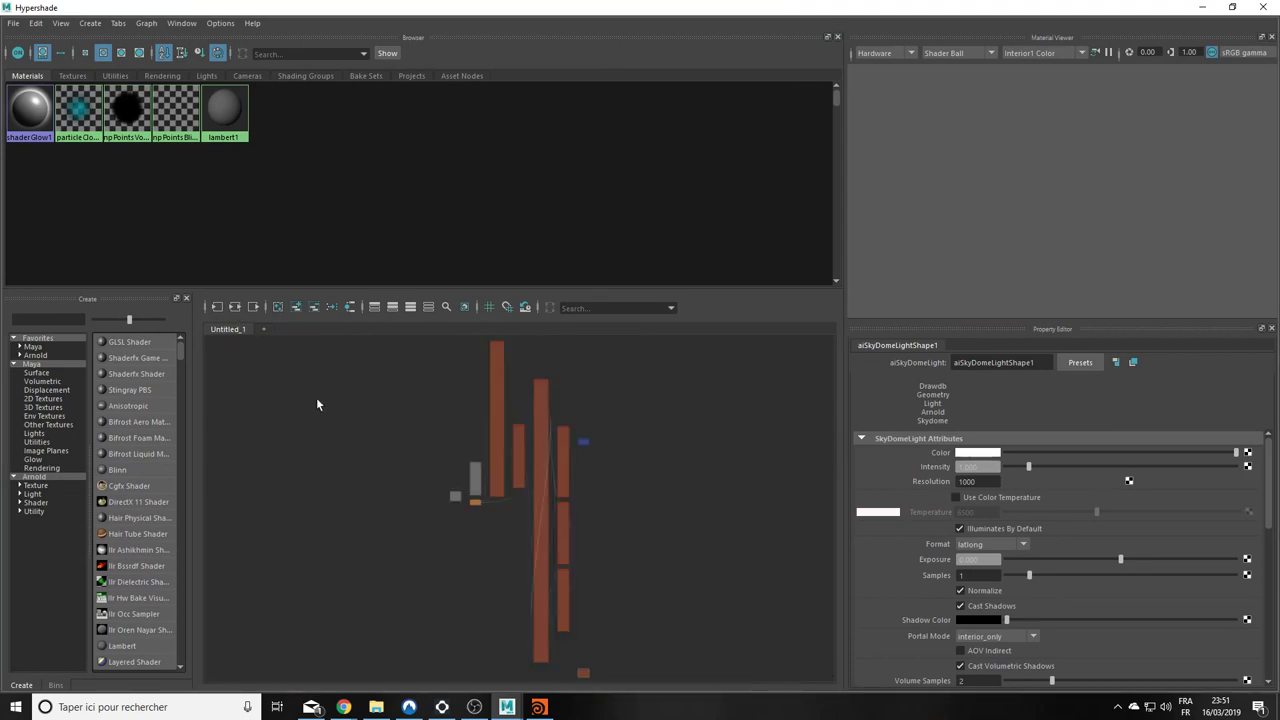
pyautogui.scroll(3, 575, 430)
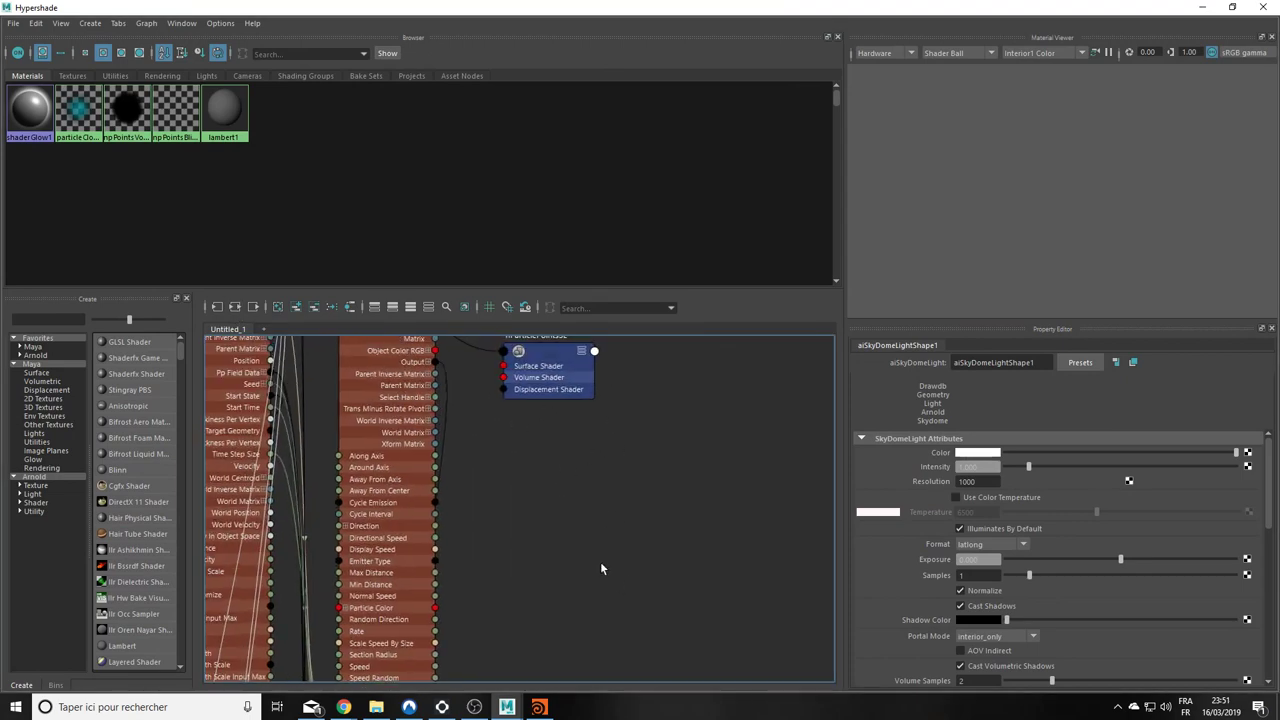
pyautogui.moveTo(556, 374)
pyautogui.mouseDown()
pyautogui.moveTo(573, 441)
pyautogui.moveTo(600, 430)
pyautogui.mouseUp()
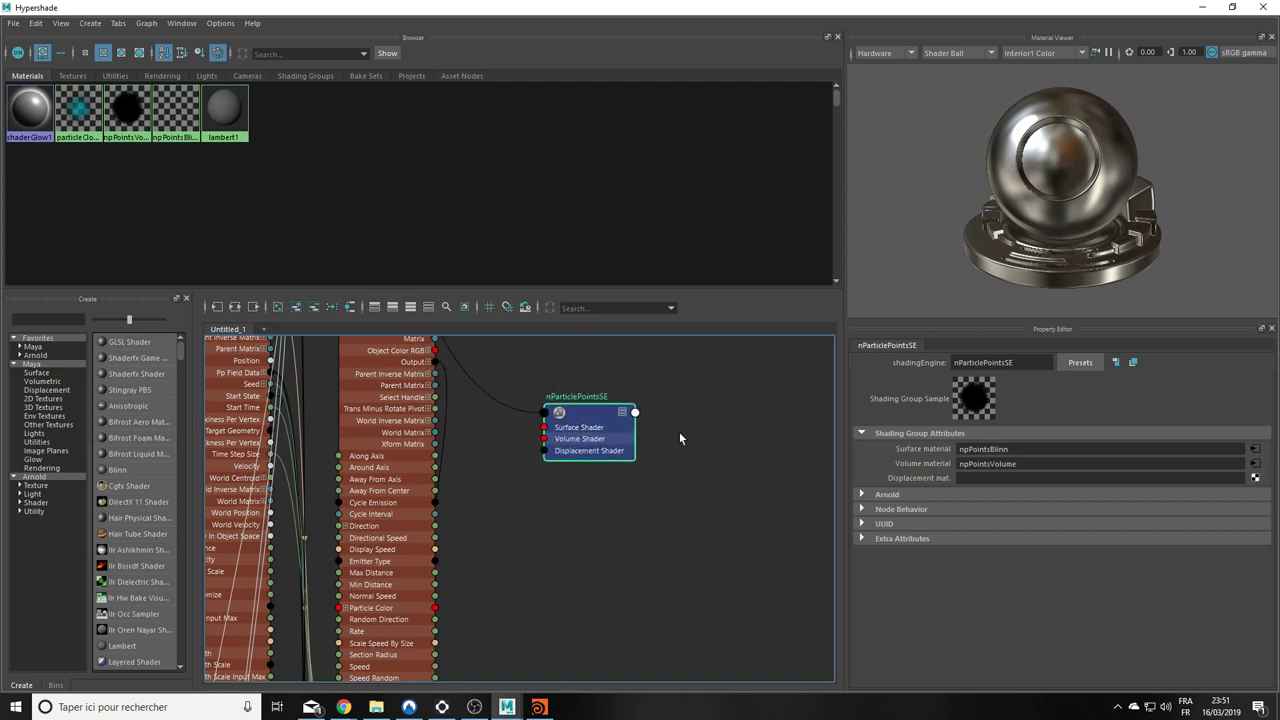
pyautogui.press('1')
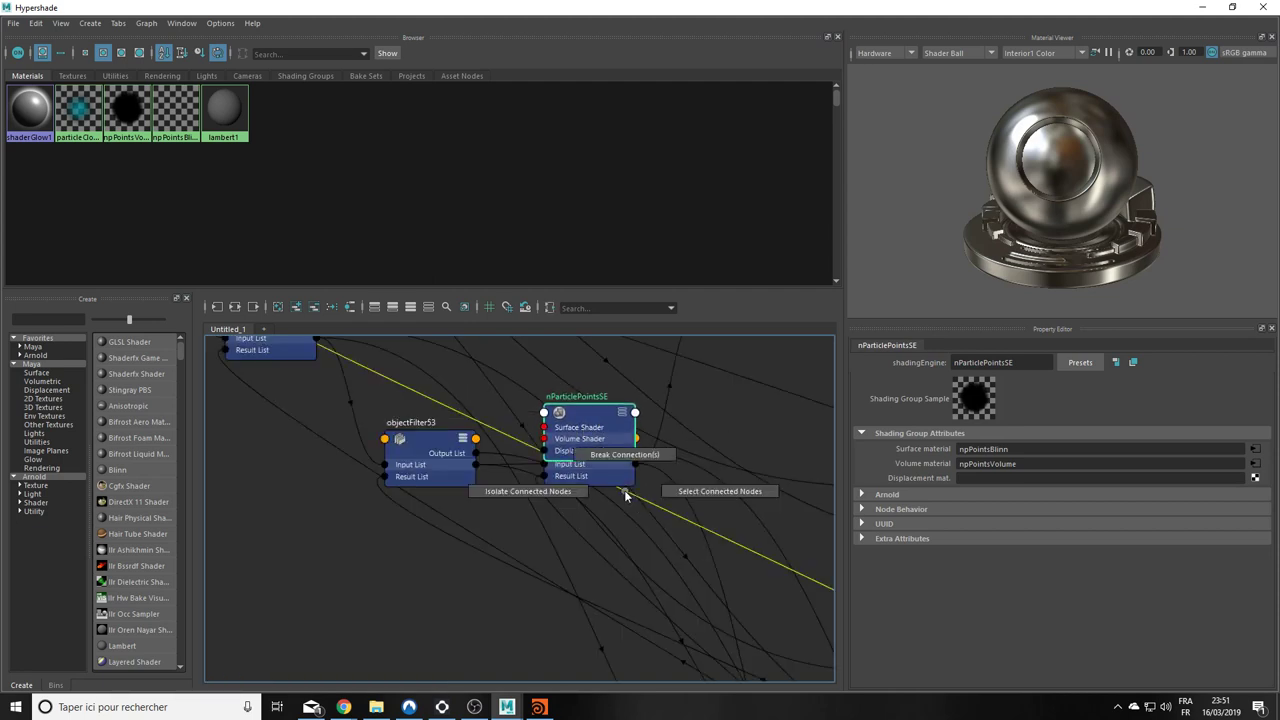
pyautogui.moveTo(522, 492); pyautogui.dragTo(487, 518, button='right')
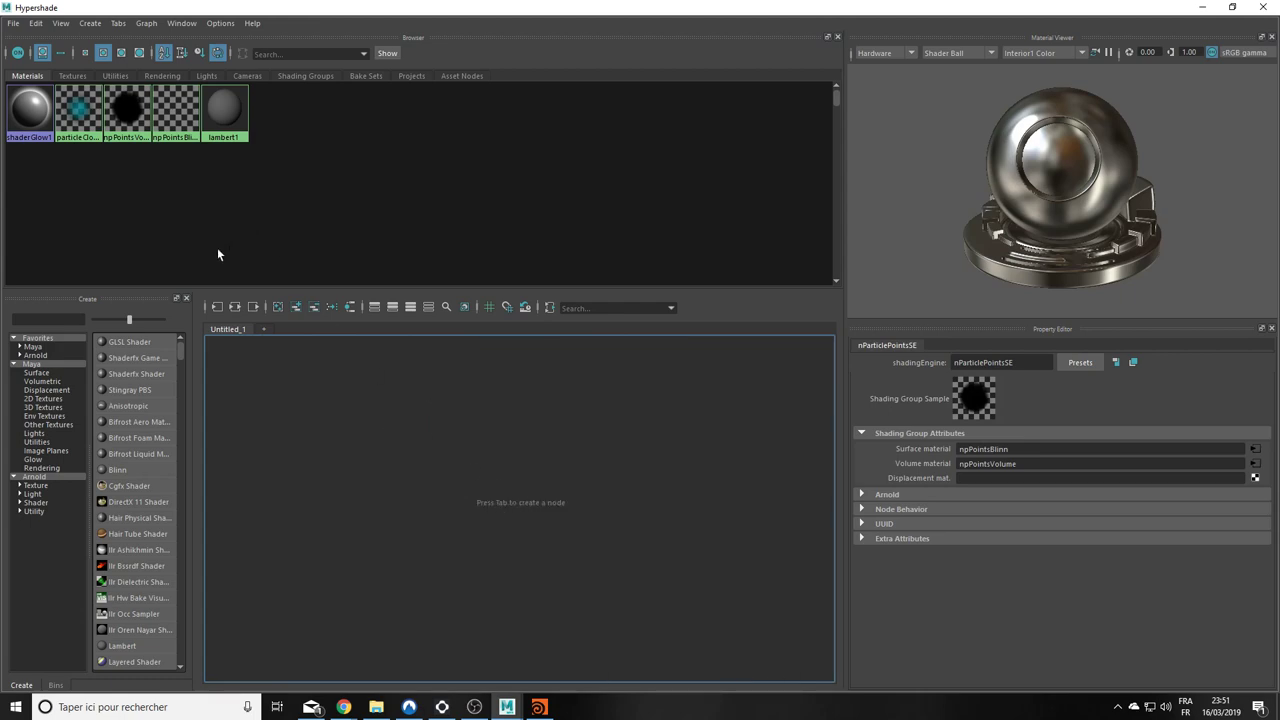
pyautogui.moveTo(275, 7)
pyautogui.mouseDown()
pyautogui.moveTo(337, 160)
pyautogui.moveTo(518, 101)
pyautogui.mouseUp()
# Step: Select nParticle1 and the nParticlePointsSE node, then maximize the Hypershade
pyautogui.click(85, 216)
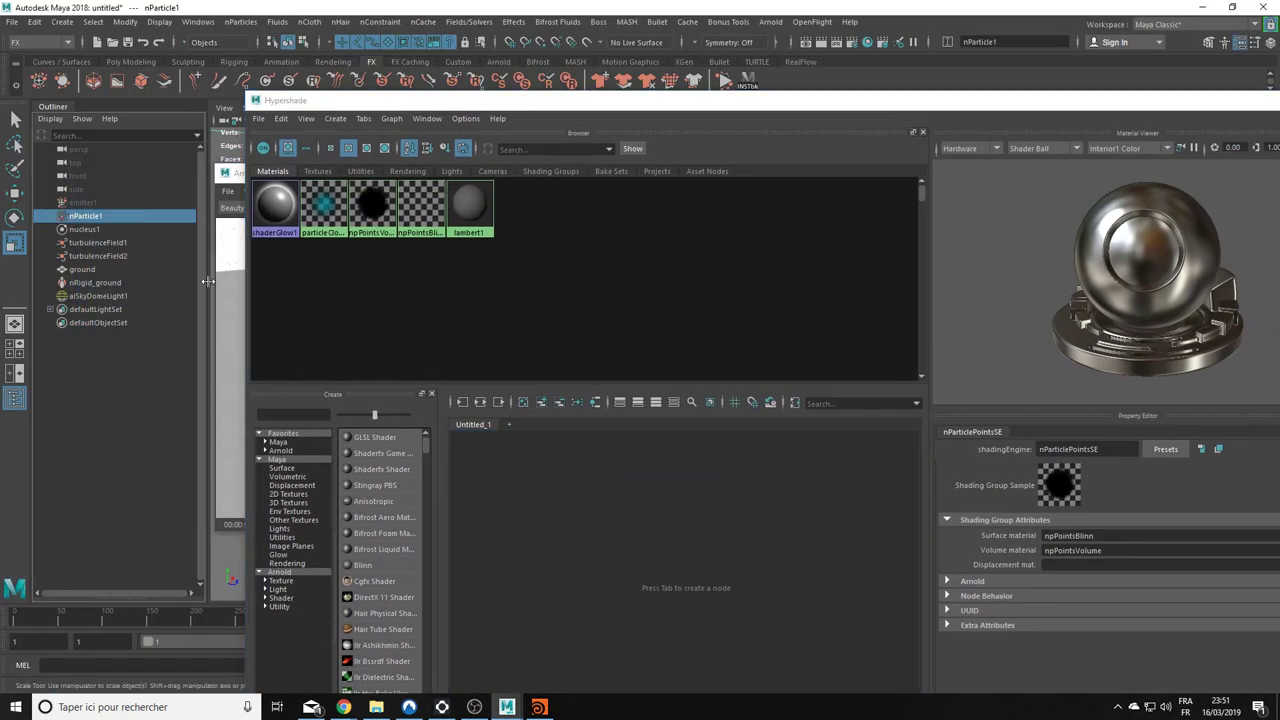
pyautogui.click(480, 401)
pyautogui.click(670, 586)
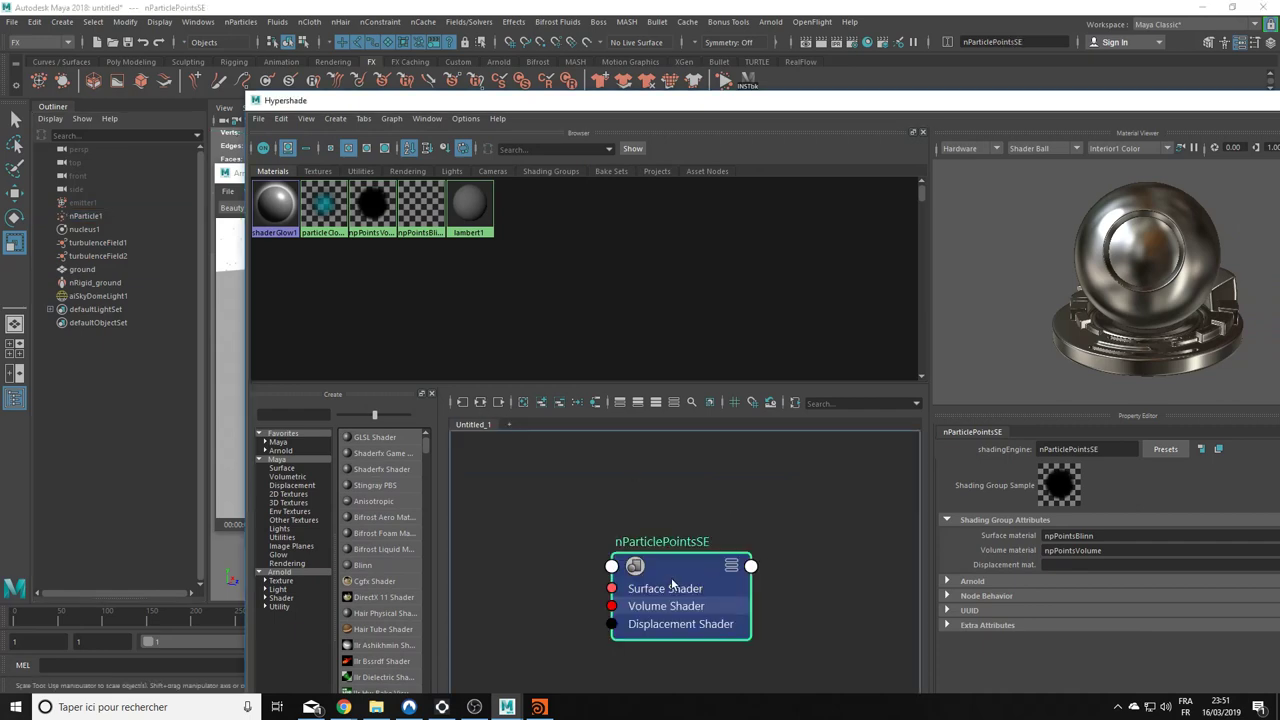
pyautogui.doubleClick(801, 104)
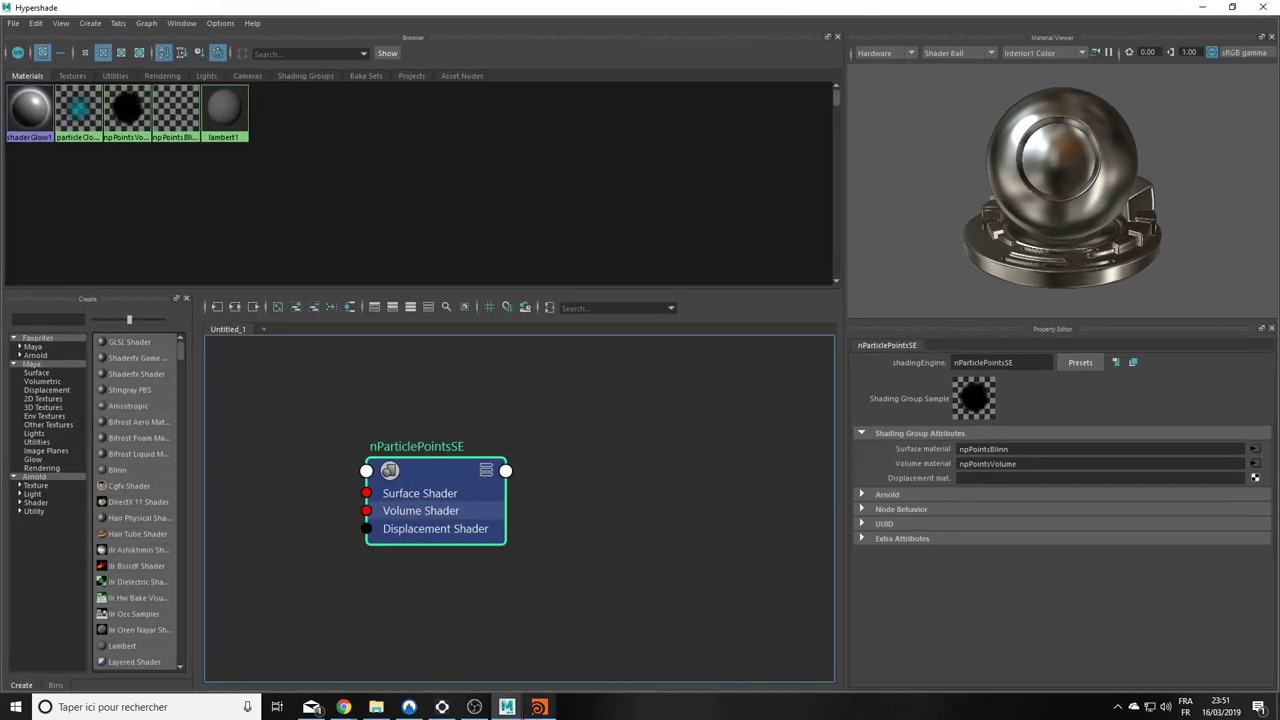
# Step: Show all nodes in the graph, survey the network, and nudge nParticlePointsSE up
pyautogui.rightClick(511, 543)
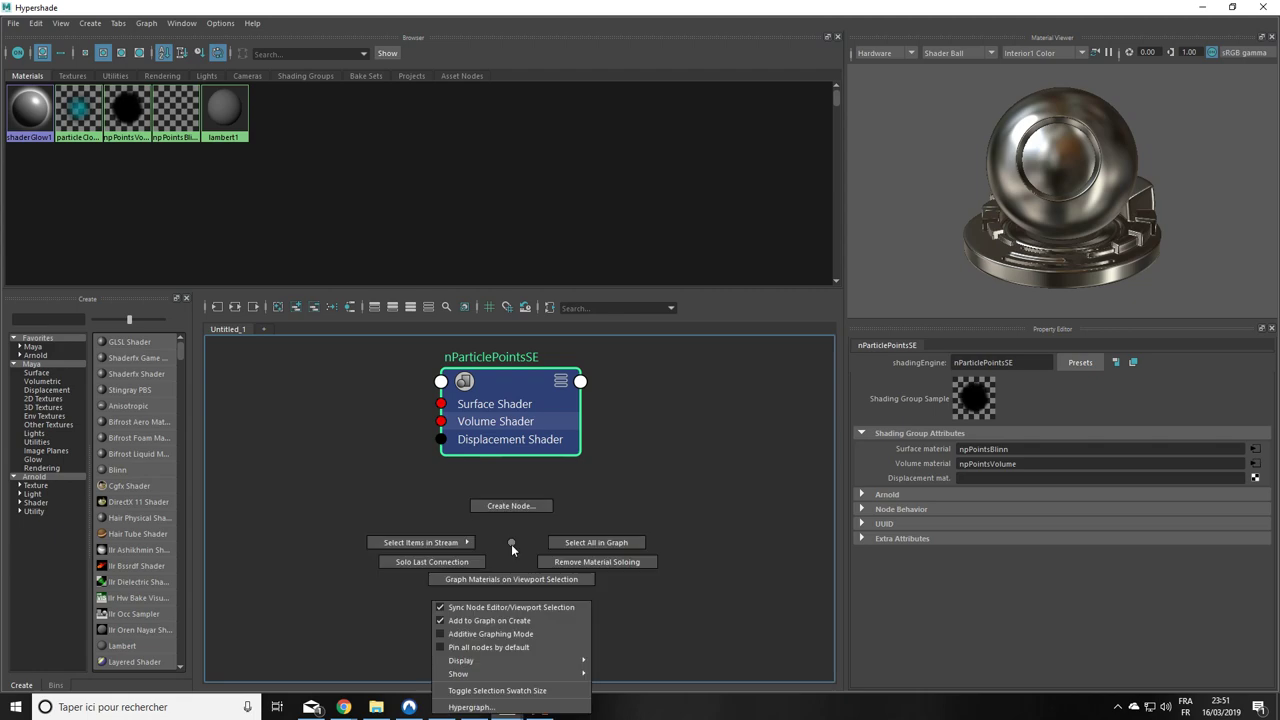
pyautogui.moveTo(459, 673)
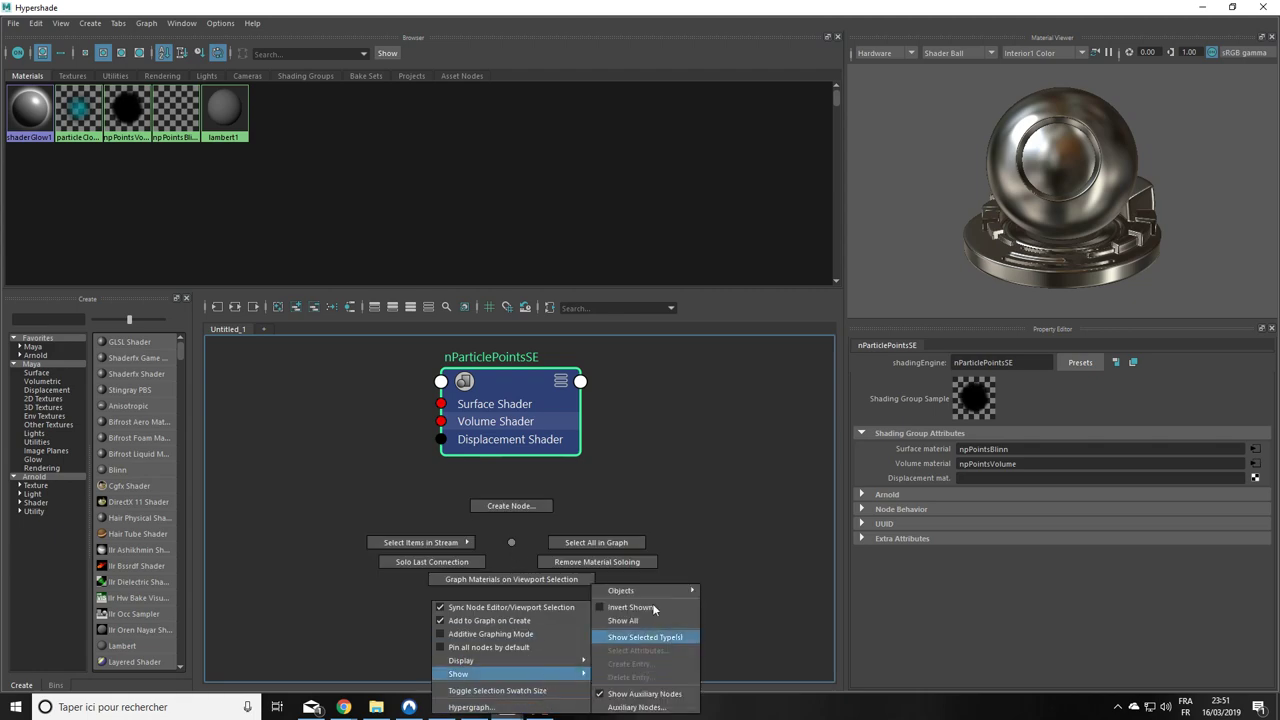
pyautogui.click(658, 620)
pyautogui.scroll(-5, 566, 450)
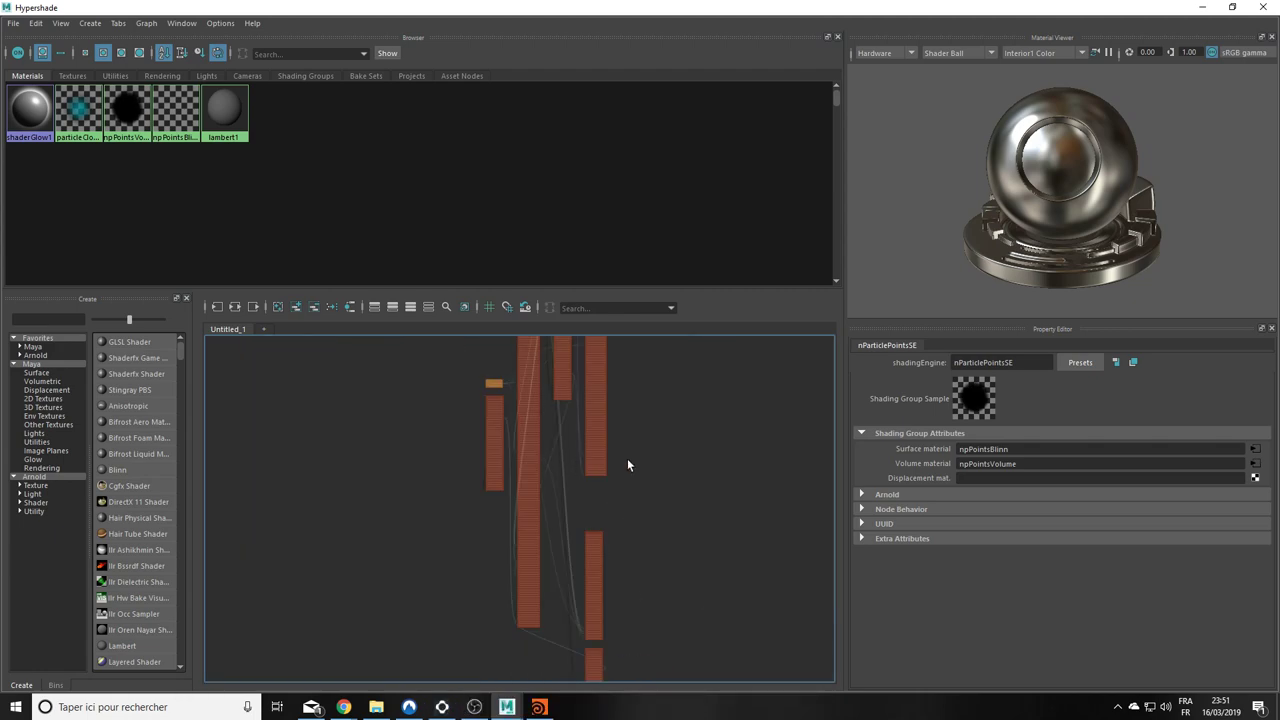
pyautogui.moveTo(627, 458)
pyautogui.keyDown('alt'); pyautogui.mouseDown(button='middle')
pyautogui.moveTo(454, 637)
pyautogui.moveTo(537, 557)
pyautogui.mouseUp(button='middle'); pyautogui.keyUp('alt')
pyautogui.scroll(3, 574, 486)
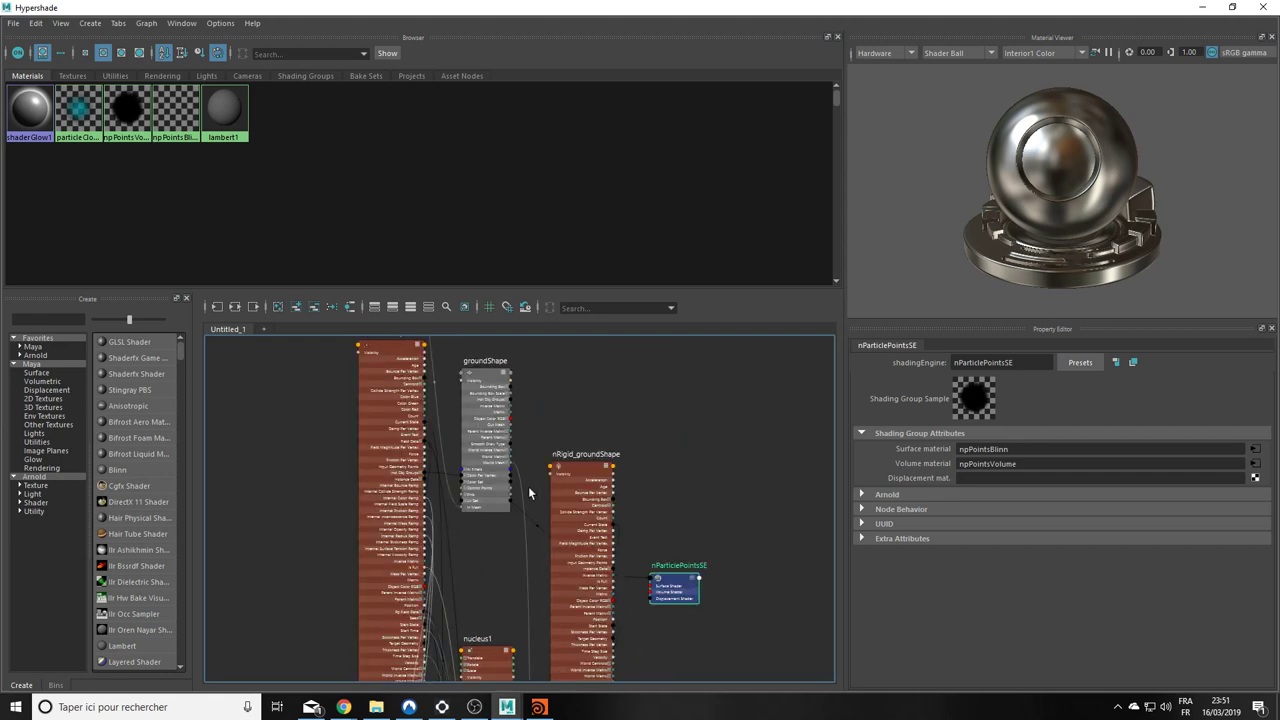
pyautogui.moveTo(529, 486)
pyautogui.keyDown('alt'); pyautogui.mouseDown(button='middle')
pyautogui.moveTo(836, 672)
pyautogui.moveTo(656, 555)
pyautogui.mouseUp(button='middle'); pyautogui.keyUp('alt')
pyautogui.scroll(-3, 566, 560)
pyautogui.scroll(2, 509, 497)
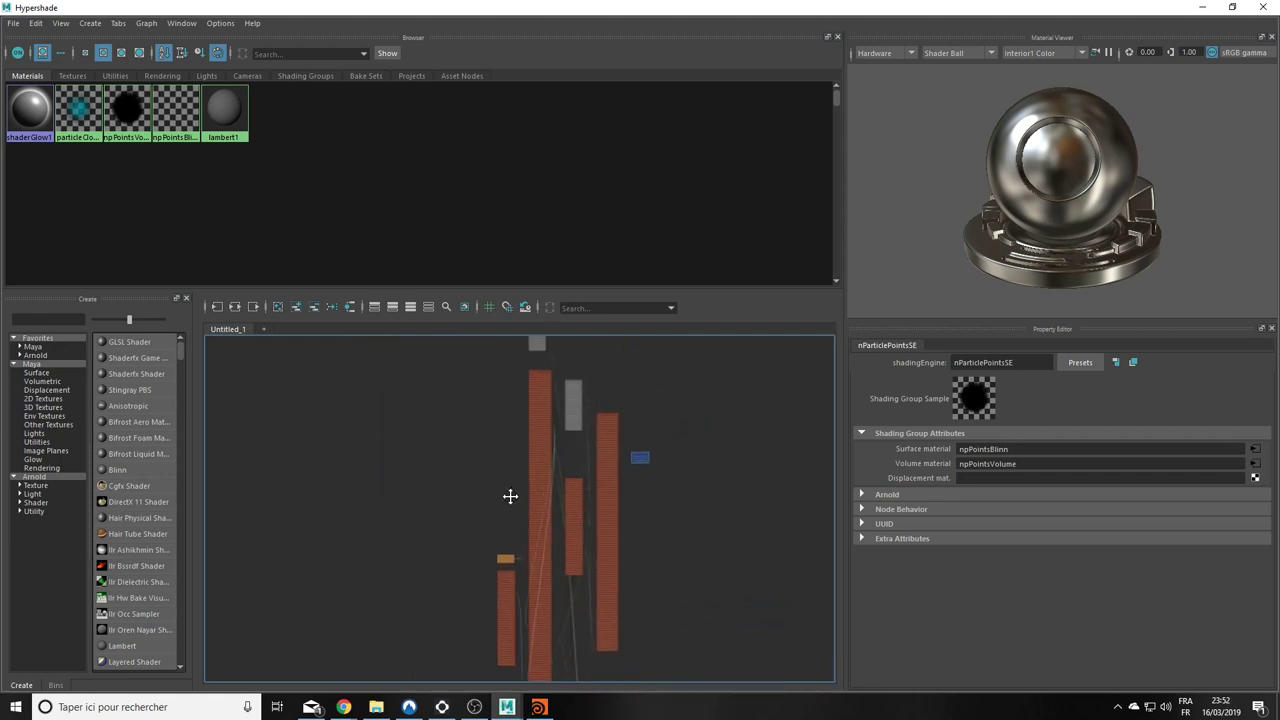
pyautogui.scroll(4, 509, 497)
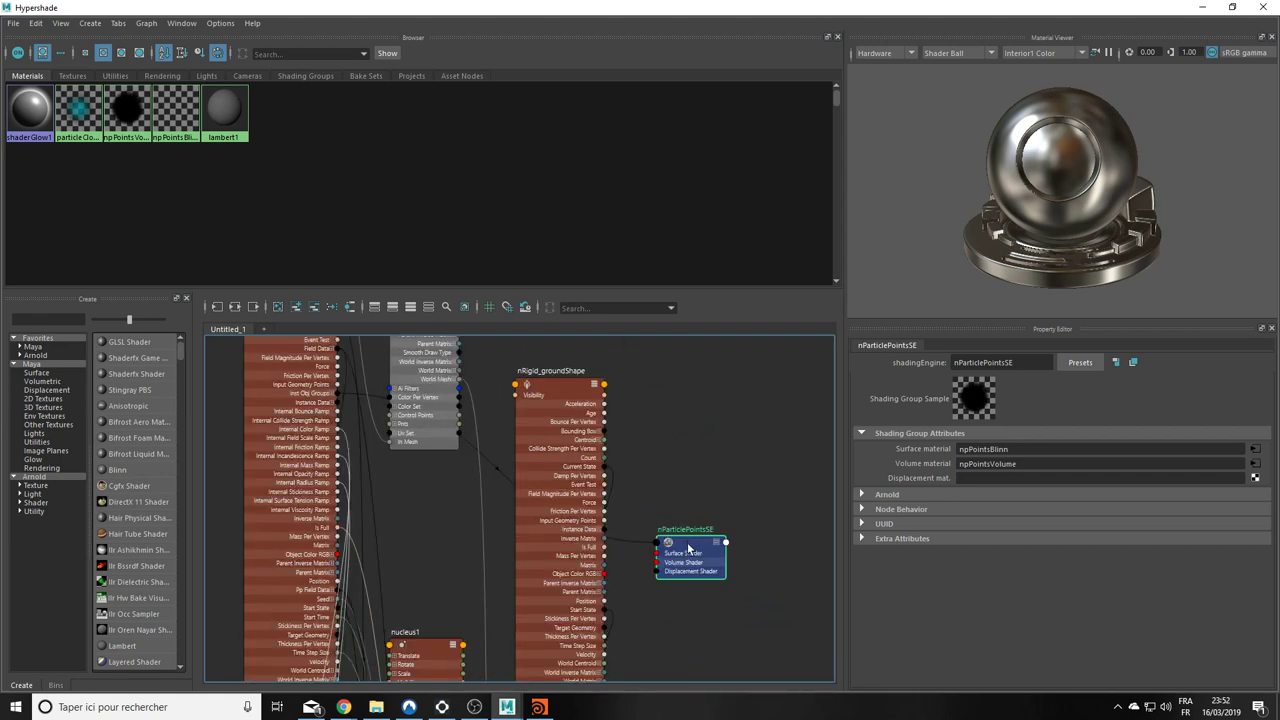
pyautogui.moveTo(689, 544); pyautogui.dragTo(699, 484)
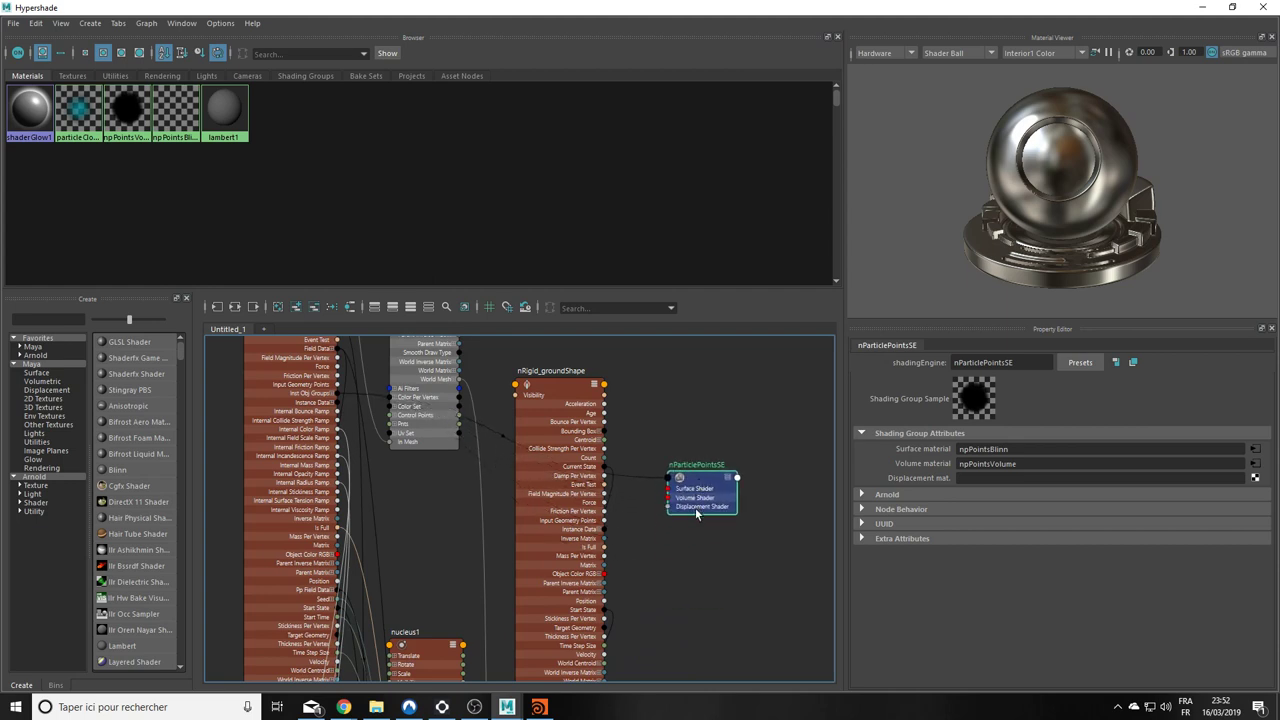
# Step: Regraph the particle material network and move particleSamplerInfo1 beside npPointsBlinn
pyautogui.click(234, 307)
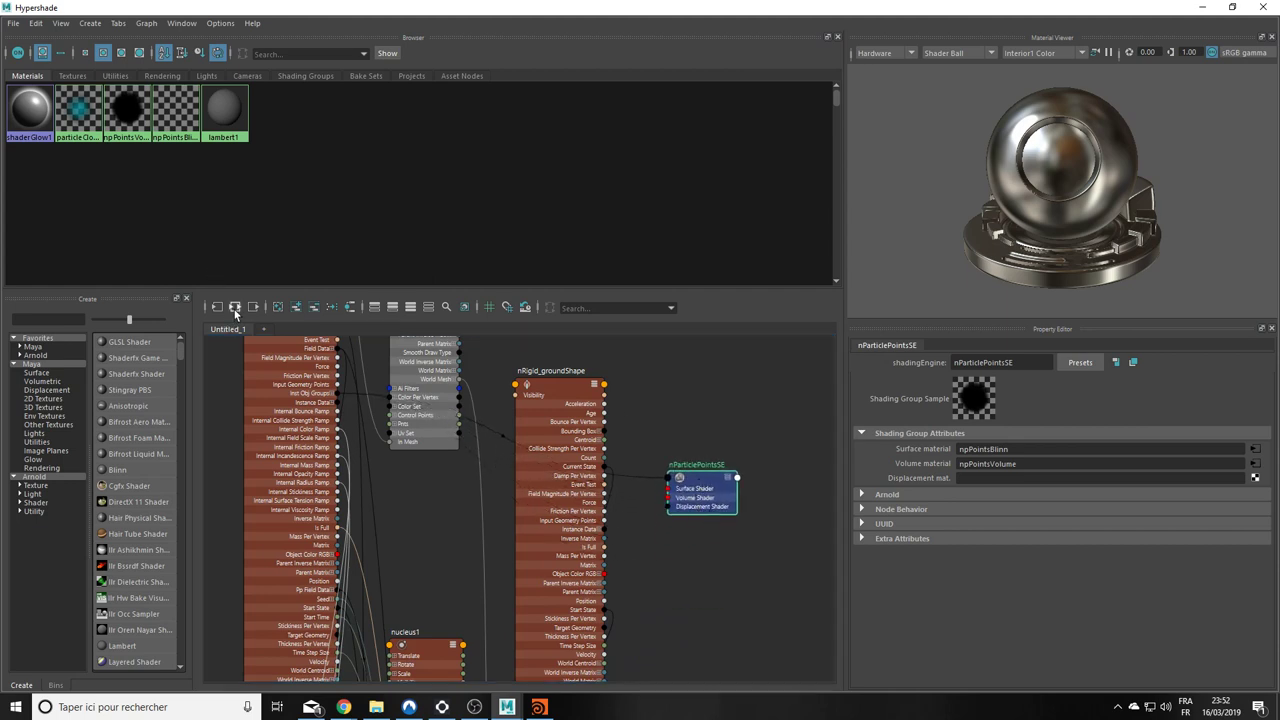
pyautogui.scroll(3, 514, 557)
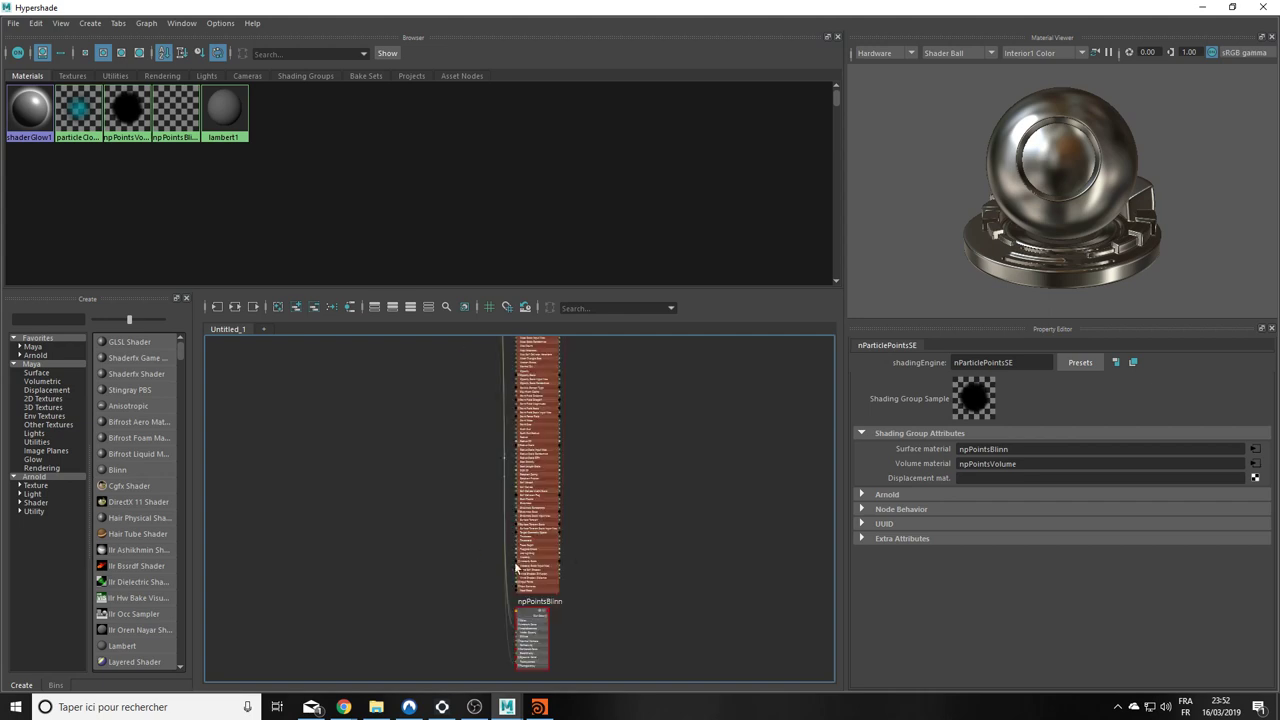
pyautogui.scroll(-2, 566, 429)
pyautogui.scroll(3, 623, 600)
pyautogui.scroll(1, 643, 598)
pyautogui.scroll(3, 552, 419)
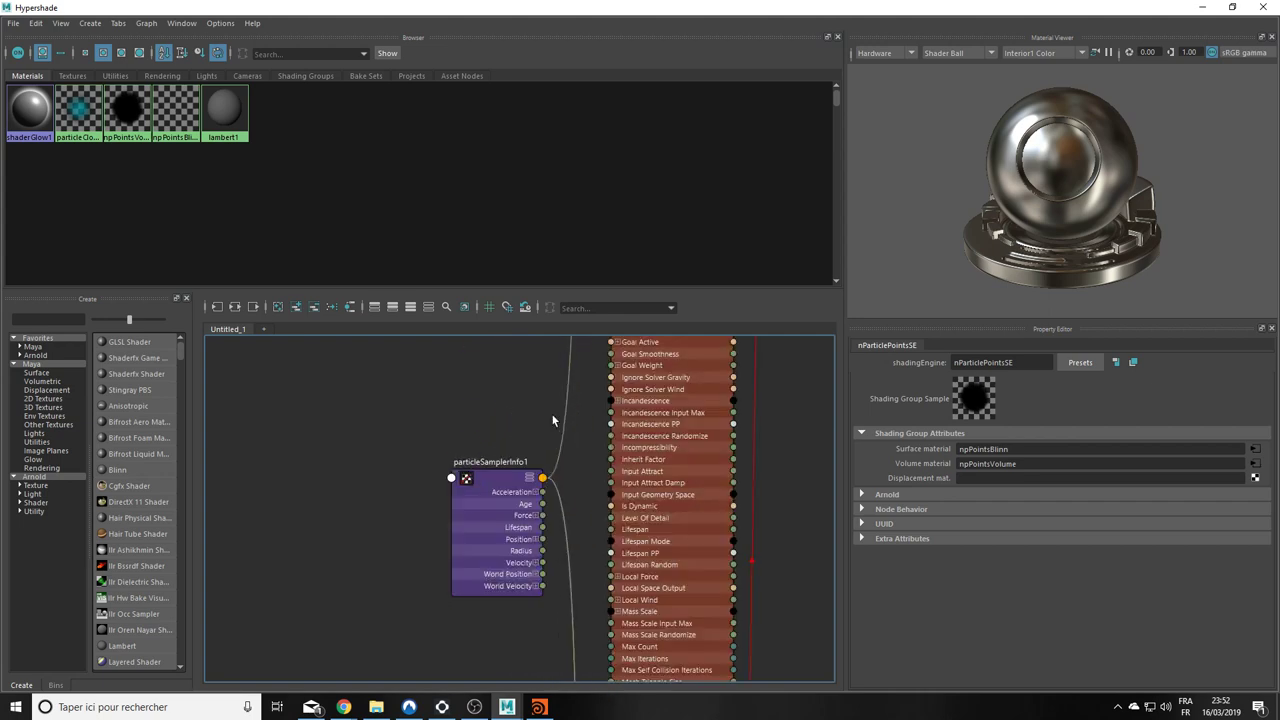
pyautogui.moveTo(463, 478); pyautogui.dragTo(336, 540)
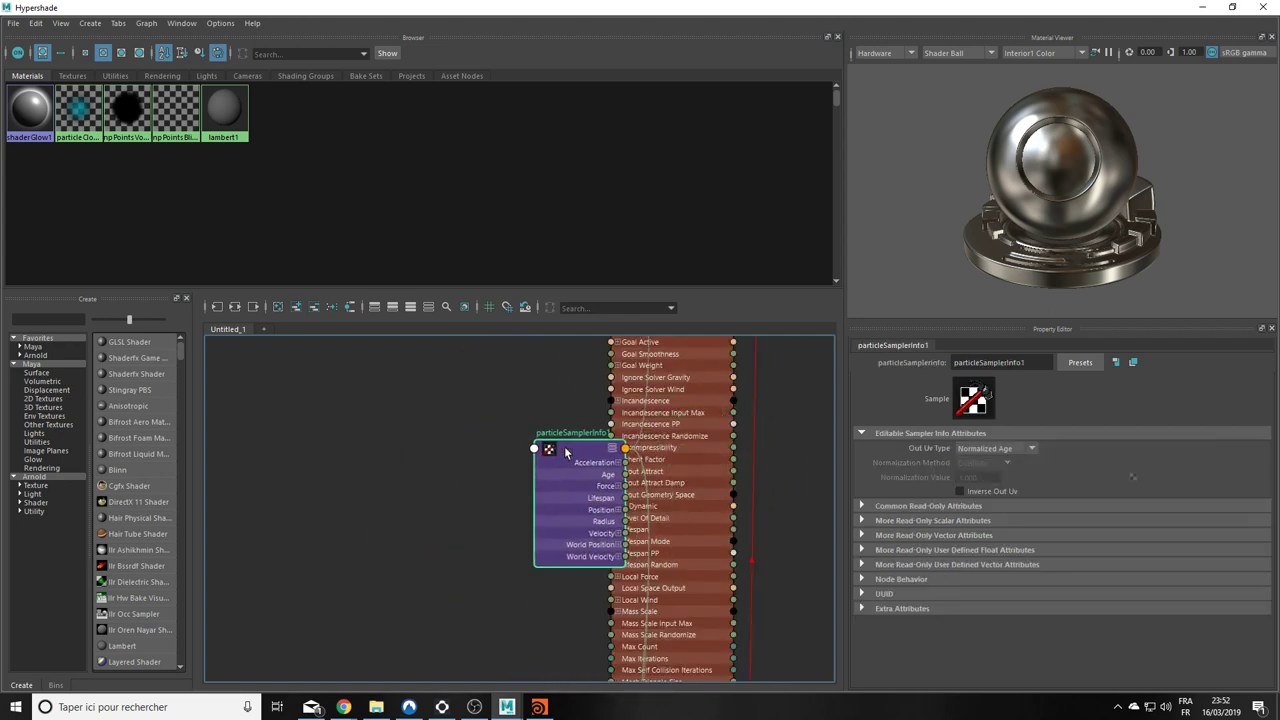
pyautogui.scroll(-2, 336, 540)
pyautogui.scroll(-3, 497, 449)
pyautogui.scroll(-1, 396, 364)
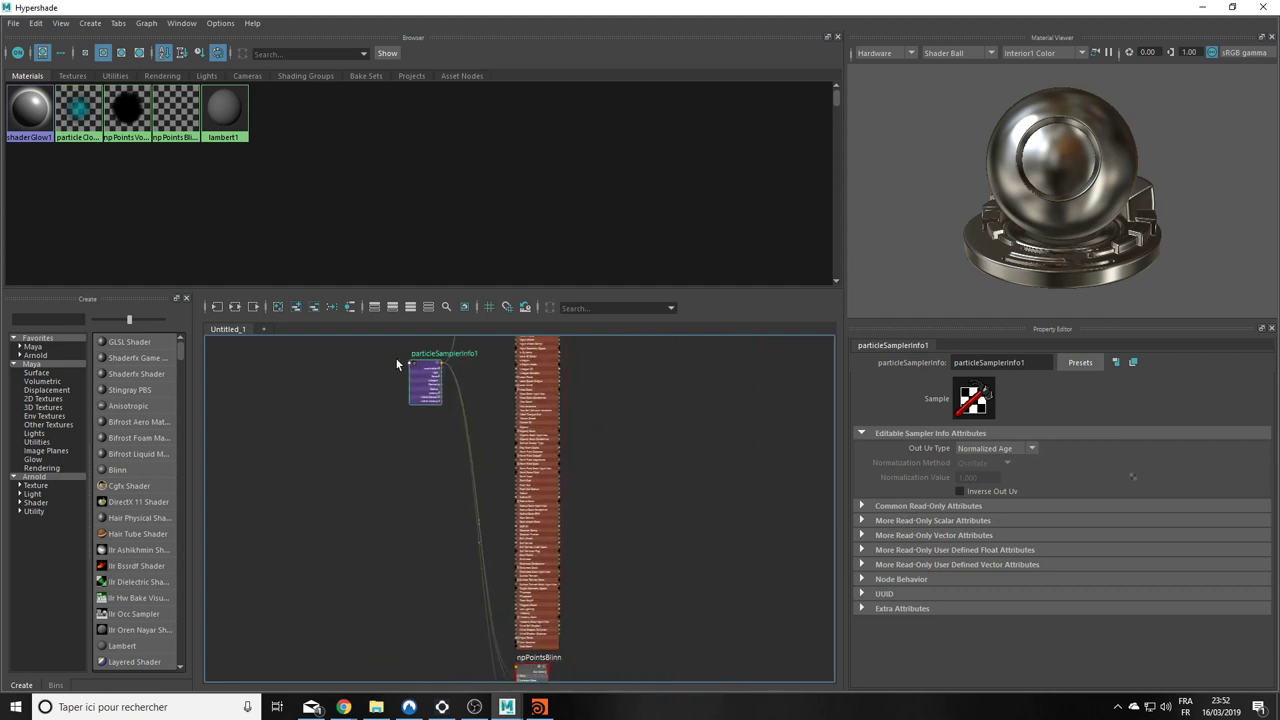
pyautogui.moveTo(422, 387); pyautogui.dragTo(395, 660)
pyautogui.keyDown('alt'); pyautogui.moveTo(390, 640); pyautogui.dragTo(360, 420, button='middle'); pyautogui.keyUp('alt')
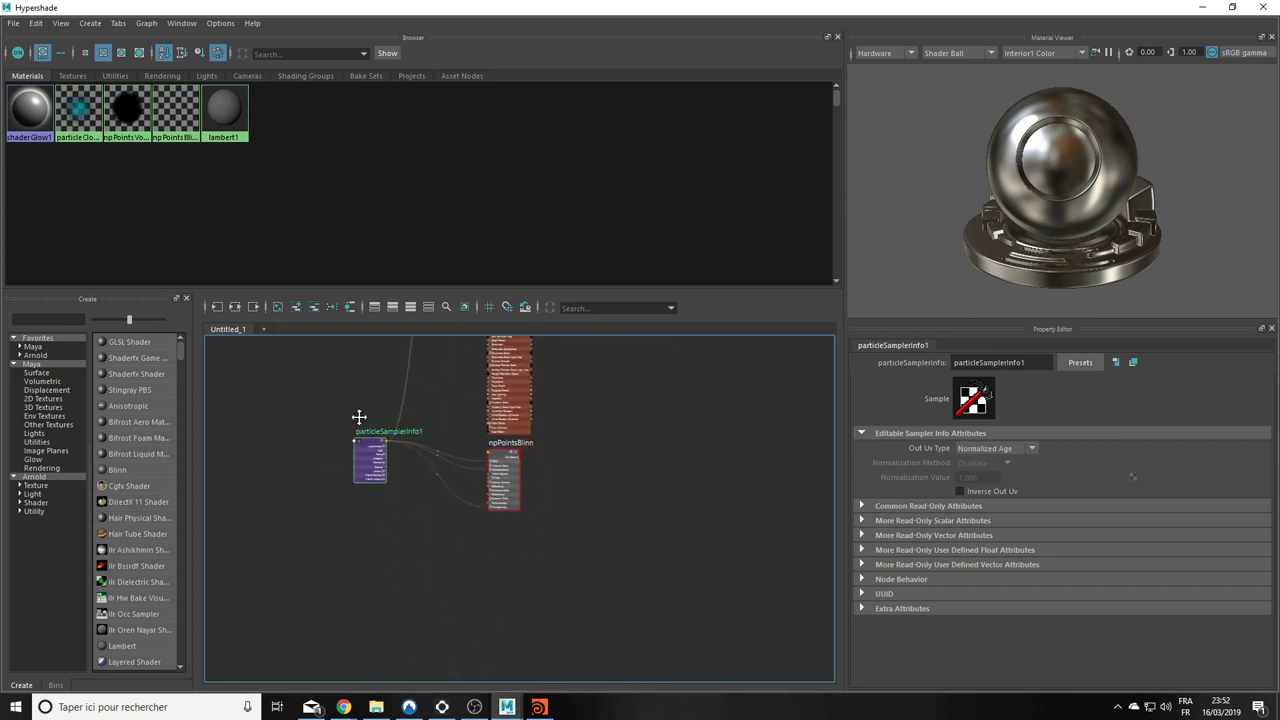
pyautogui.scroll(2, 365, 425)
pyautogui.scroll(2, 372, 435)
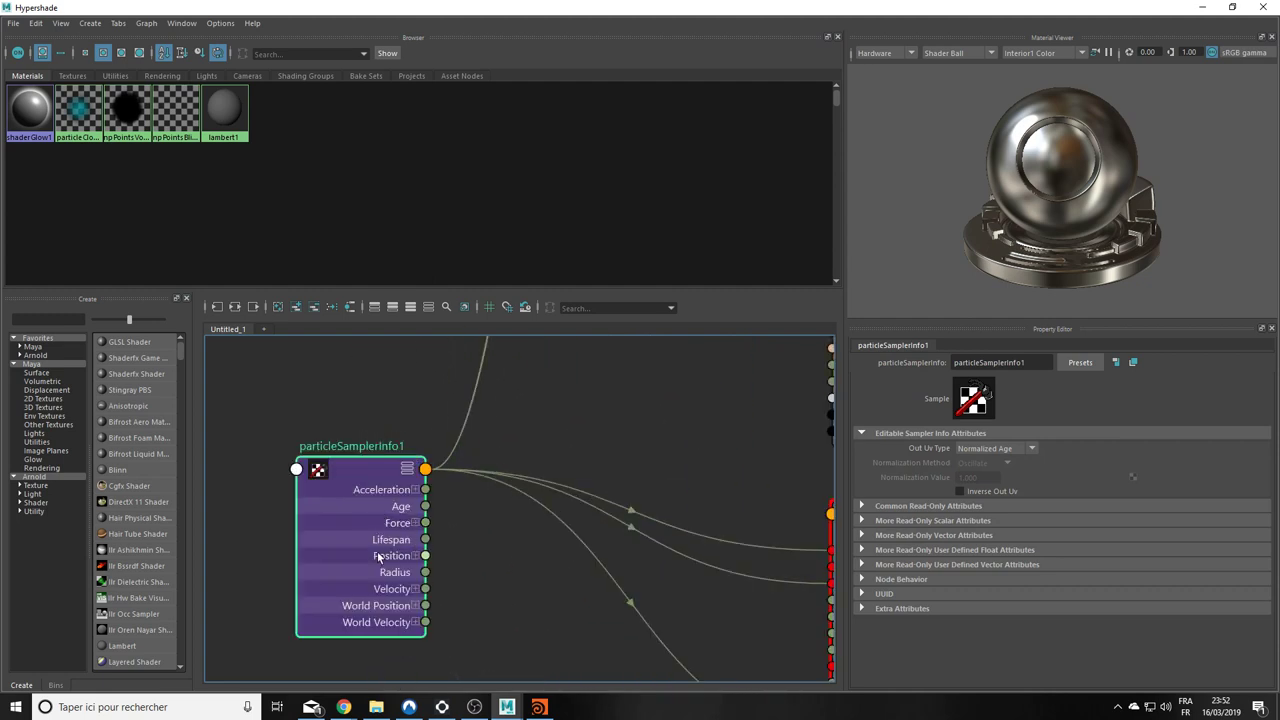
pyautogui.scroll(-2, 400, 446)
pyautogui.scroll(2, 506, 480)
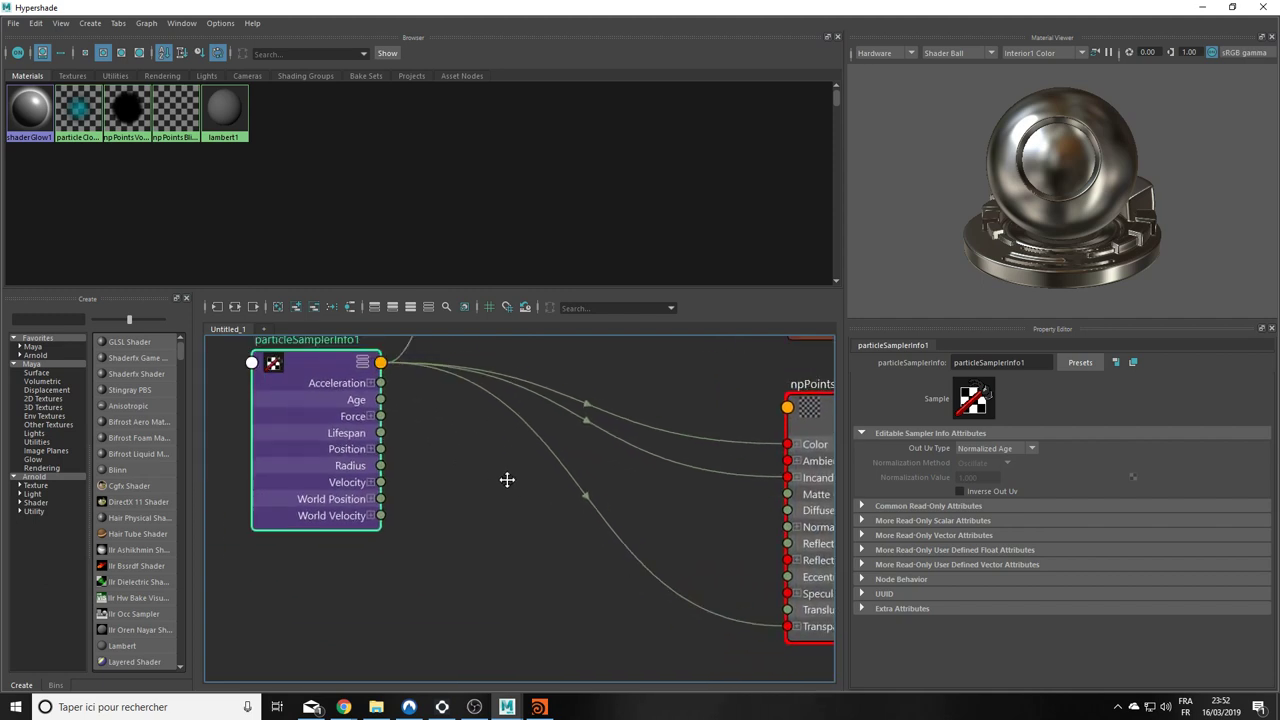
pyautogui.moveTo(506, 480)
pyautogui.keyDown('alt'); pyautogui.mouseDown(button='middle')
pyautogui.moveTo(451, 471)
pyautogui.moveTo(406, 488)
pyautogui.mouseUp(button='middle'); pyautogui.keyUp('alt')
pyautogui.moveTo(255, 392); pyautogui.dragTo(298, 437)
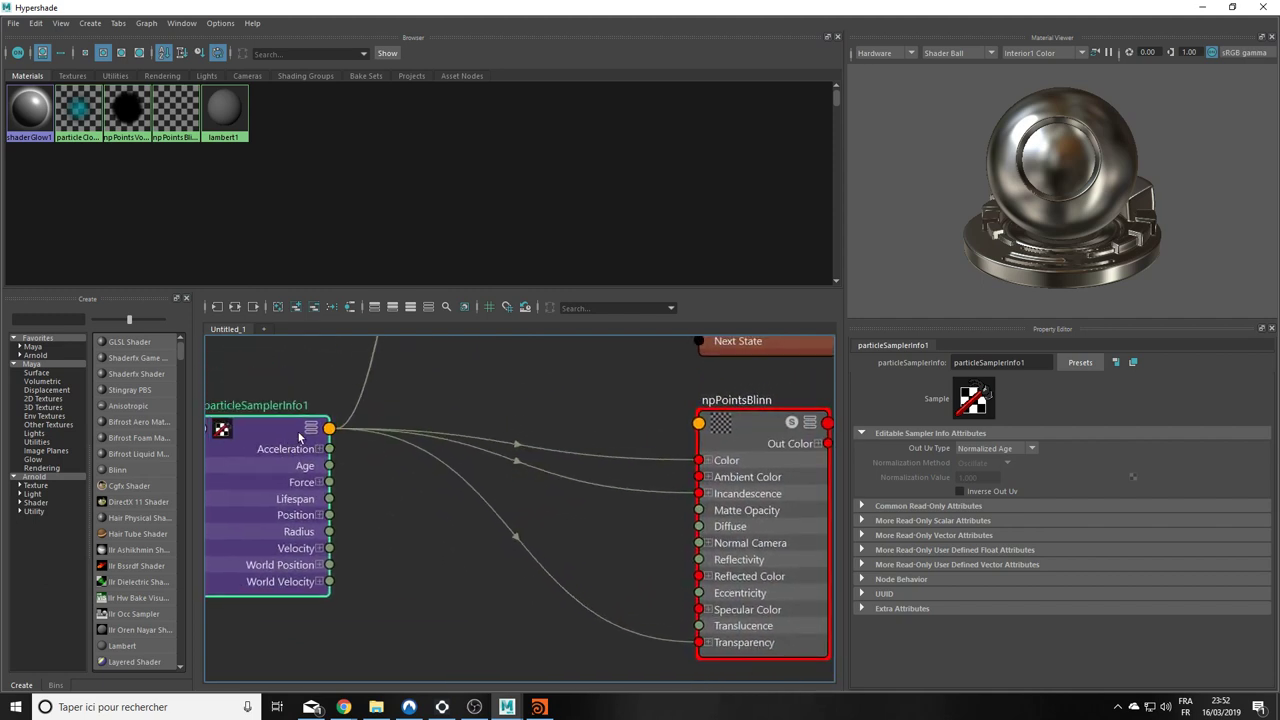
# Step: Expand particleSamplerInfo1 to its full attribute list and frame it with npPointsBlinn
pyautogui.click(311, 428)
pyautogui.click(311, 428)
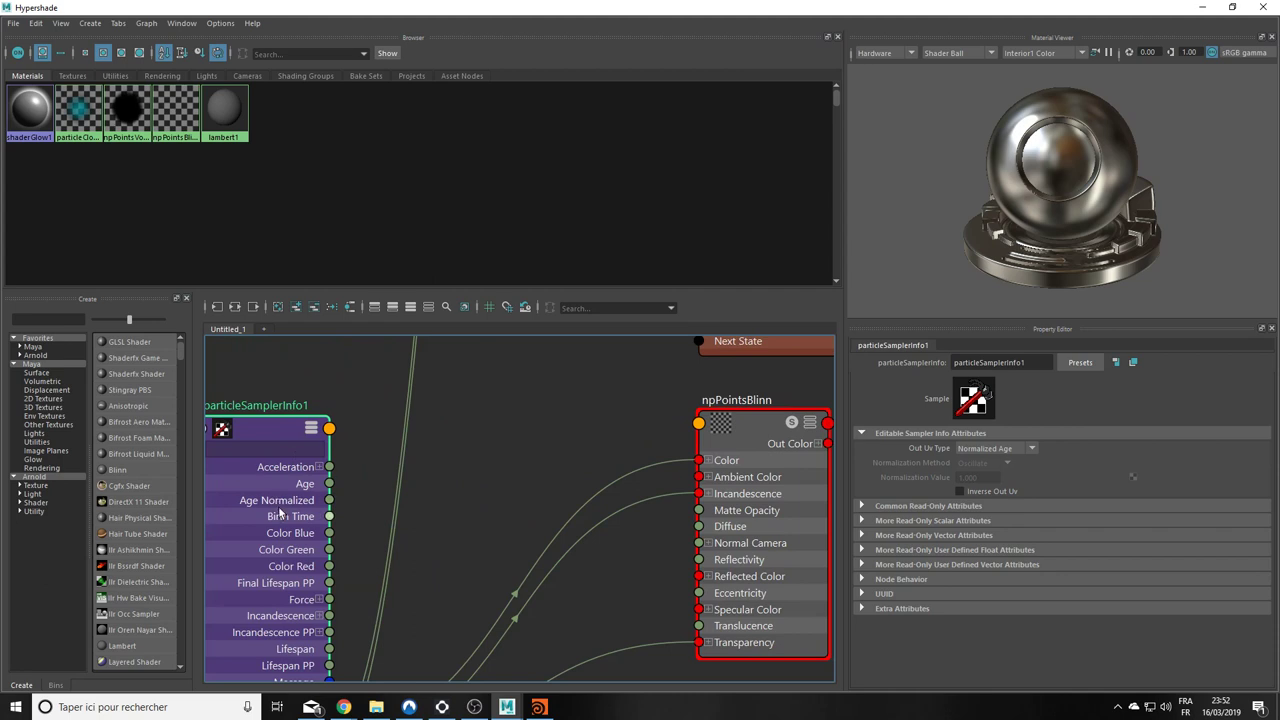
pyautogui.keyDown('alt'); pyautogui.moveTo(493, 505); pyautogui.dragTo(516, 414, button='middle'); pyautogui.keyUp('alt')
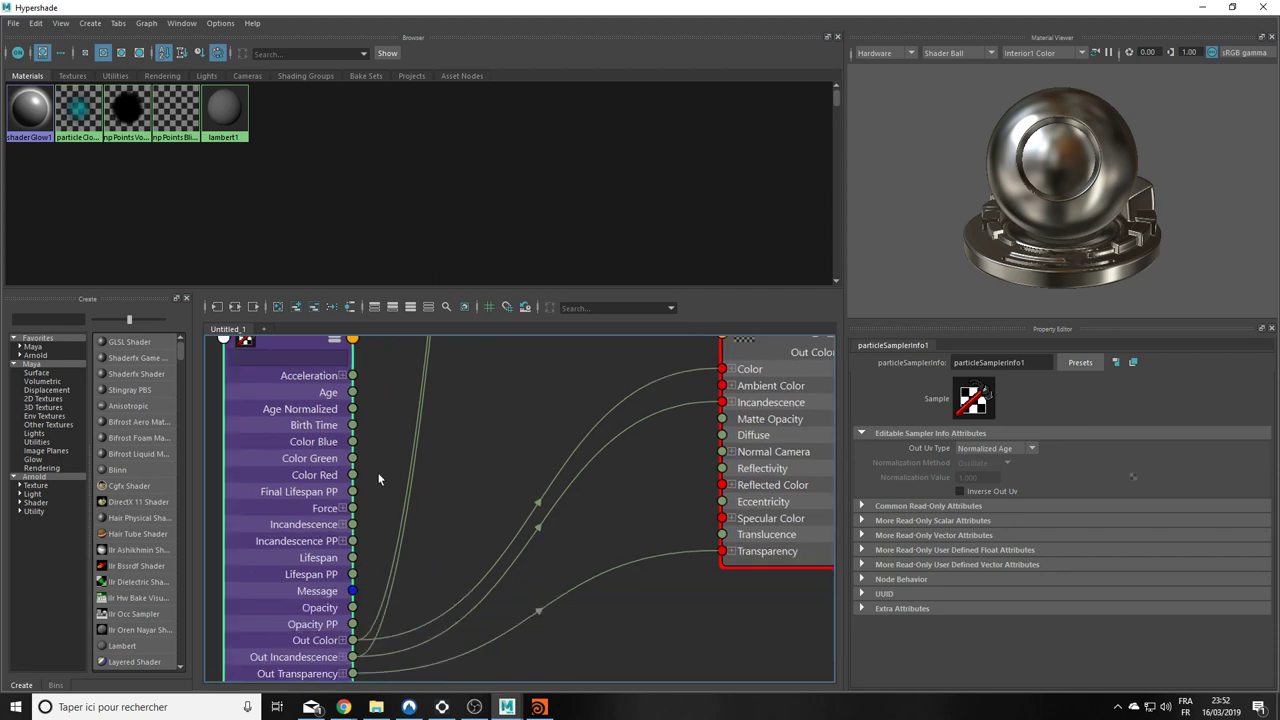
pyautogui.moveTo(270, 600); pyautogui.dragTo(310, 443)
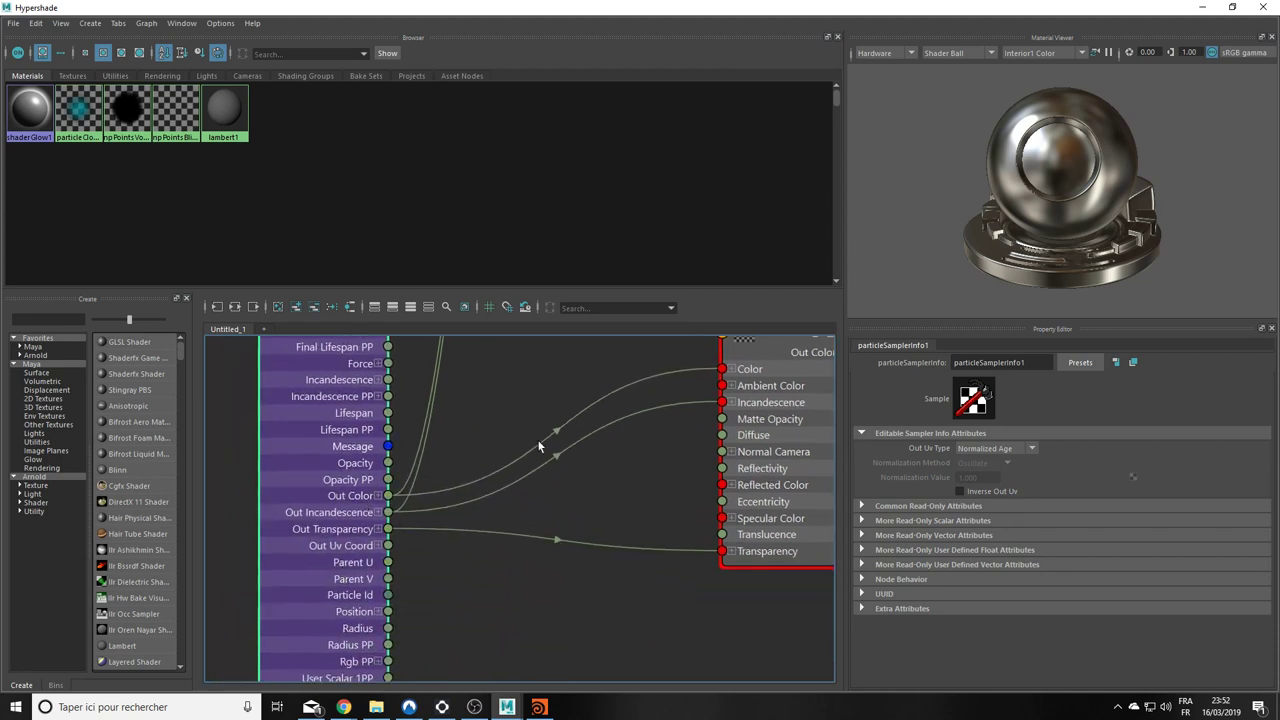
pyautogui.keyDown('alt'); pyautogui.moveTo(537, 439); pyautogui.dragTo(440, 511, button='middle'); pyautogui.keyUp('alt')
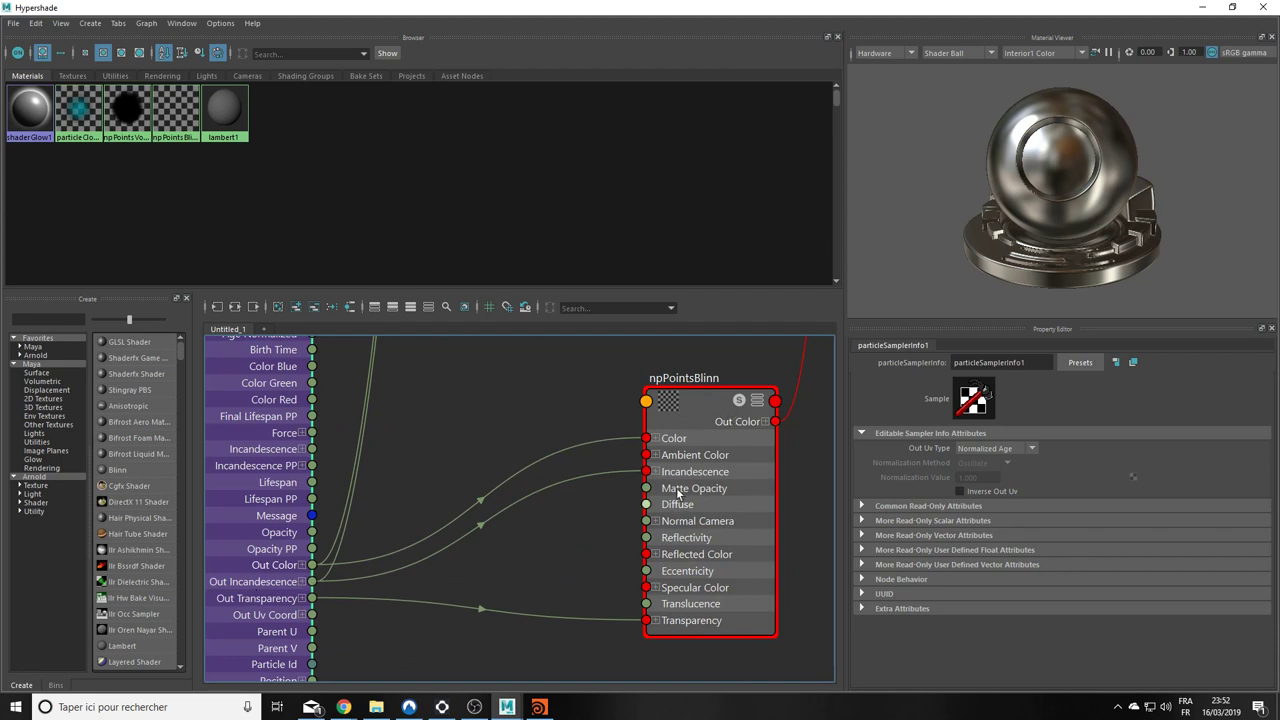
pyautogui.scroll(-5, 685, 420)
pyautogui.keyDown('alt'); pyautogui.moveTo(637, 354); pyautogui.dragTo(575, 468, button='middle'); pyautogui.keyUp('alt')
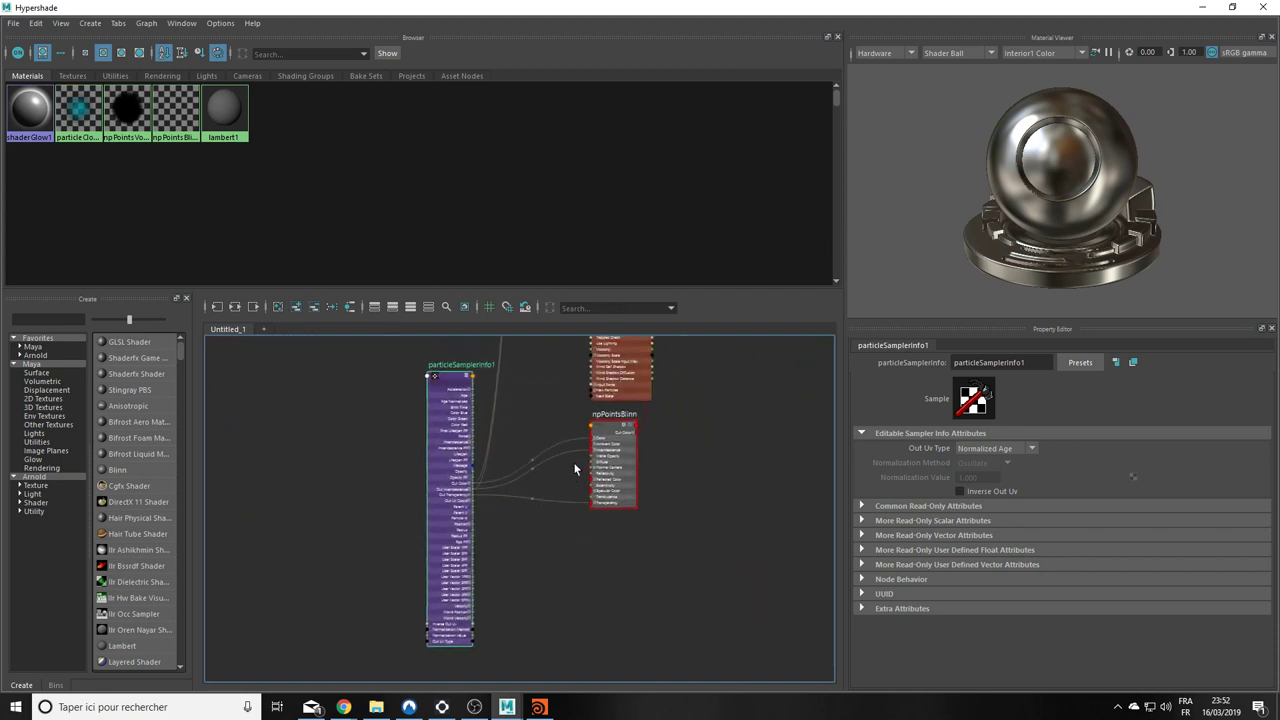
pyautogui.press('Tab')
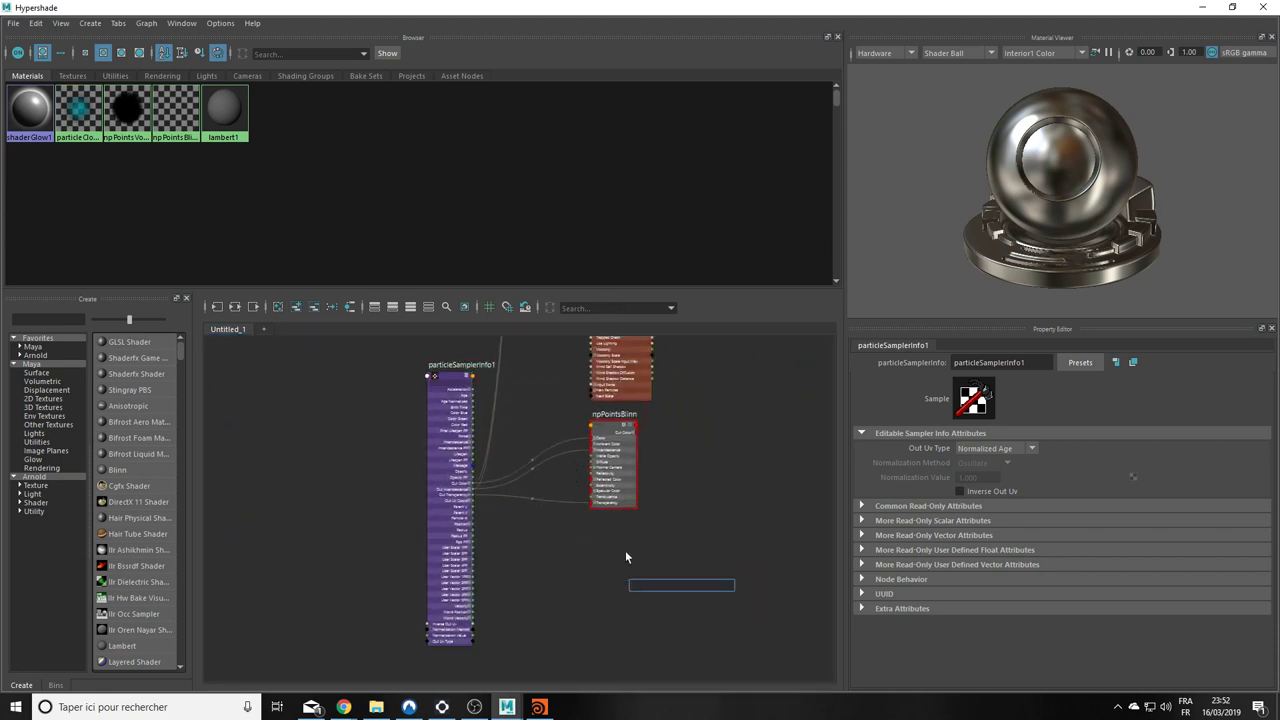
# Step: Create an aiStandardSurface node from the 'surf' search and begin renaming it to ai_particles
pyautogui.write('surf')
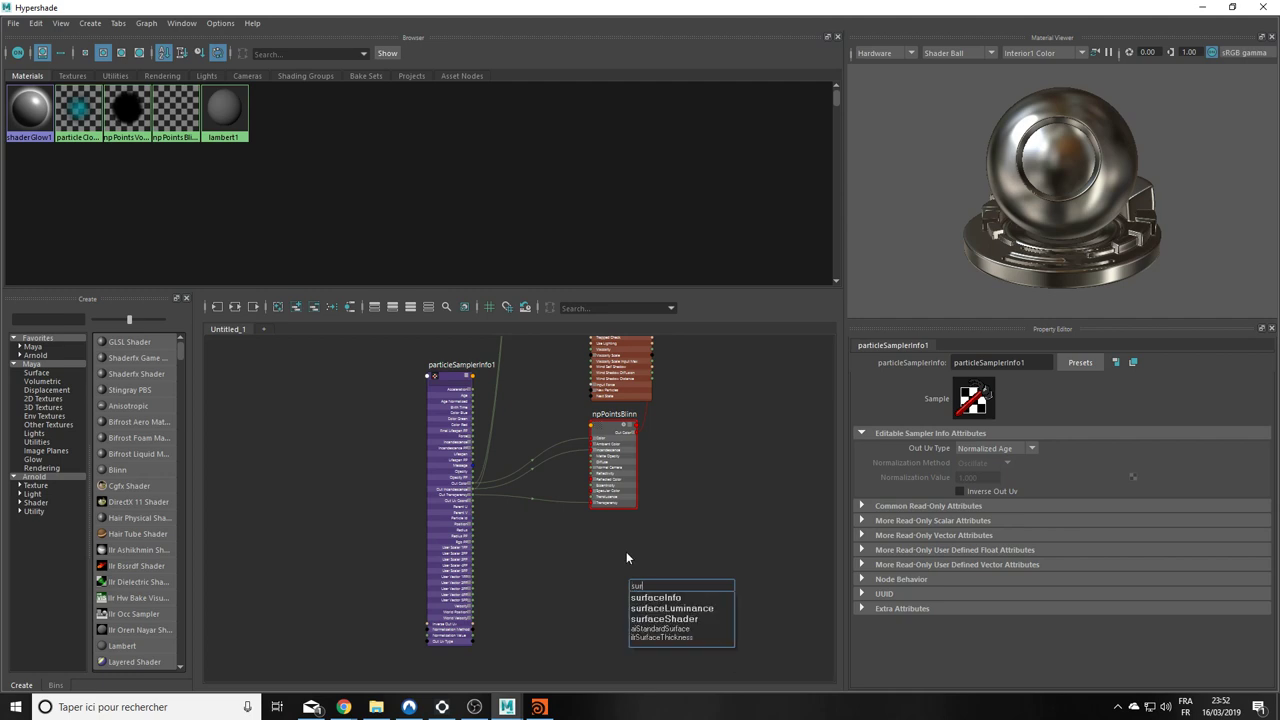
pyautogui.press('Down')
pyautogui.press('Down')
pyautogui.press('Return')
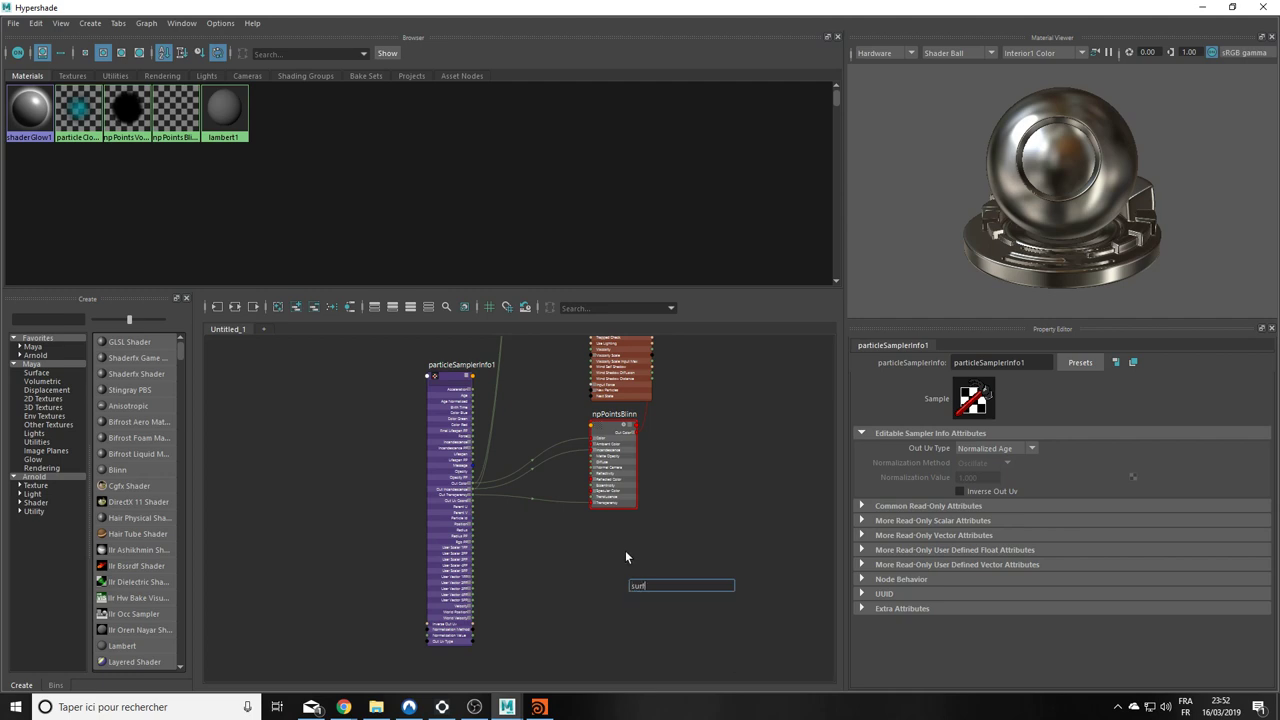
pyautogui.moveTo(632, 578); pyautogui.dragTo(633, 540)
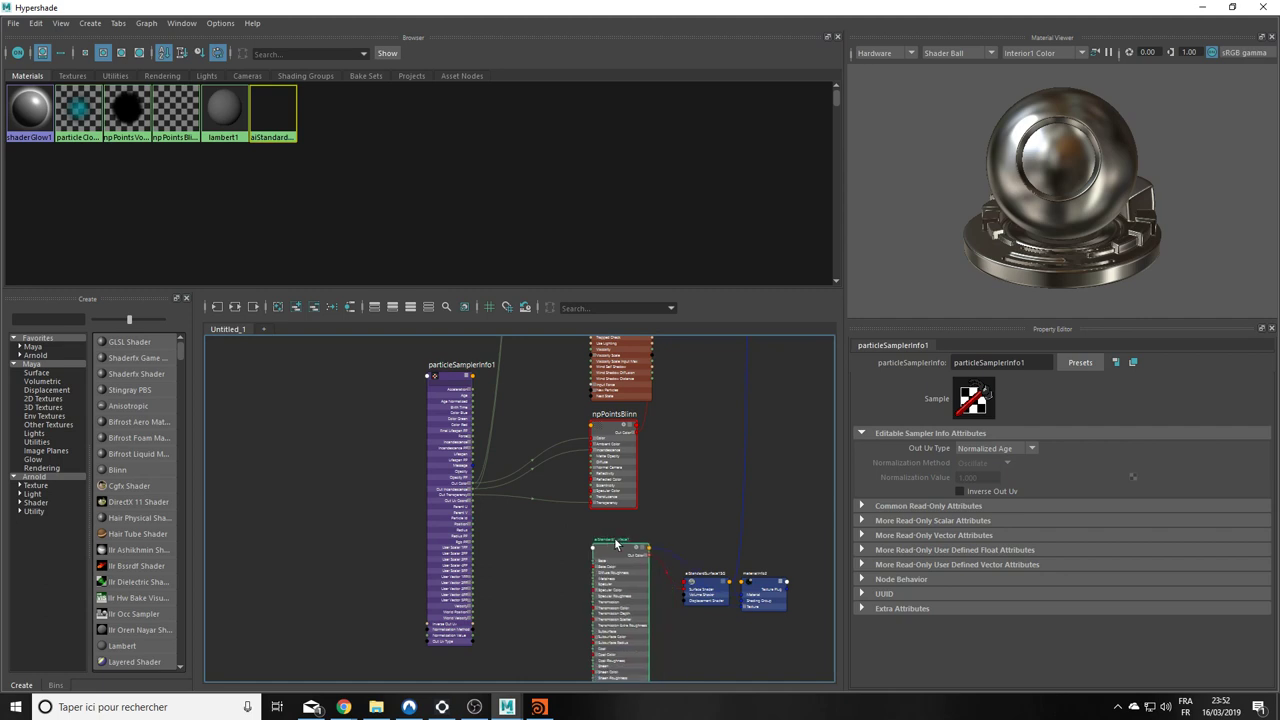
pyautogui.moveTo(1020, 362); pyautogui.dragTo(976, 362)
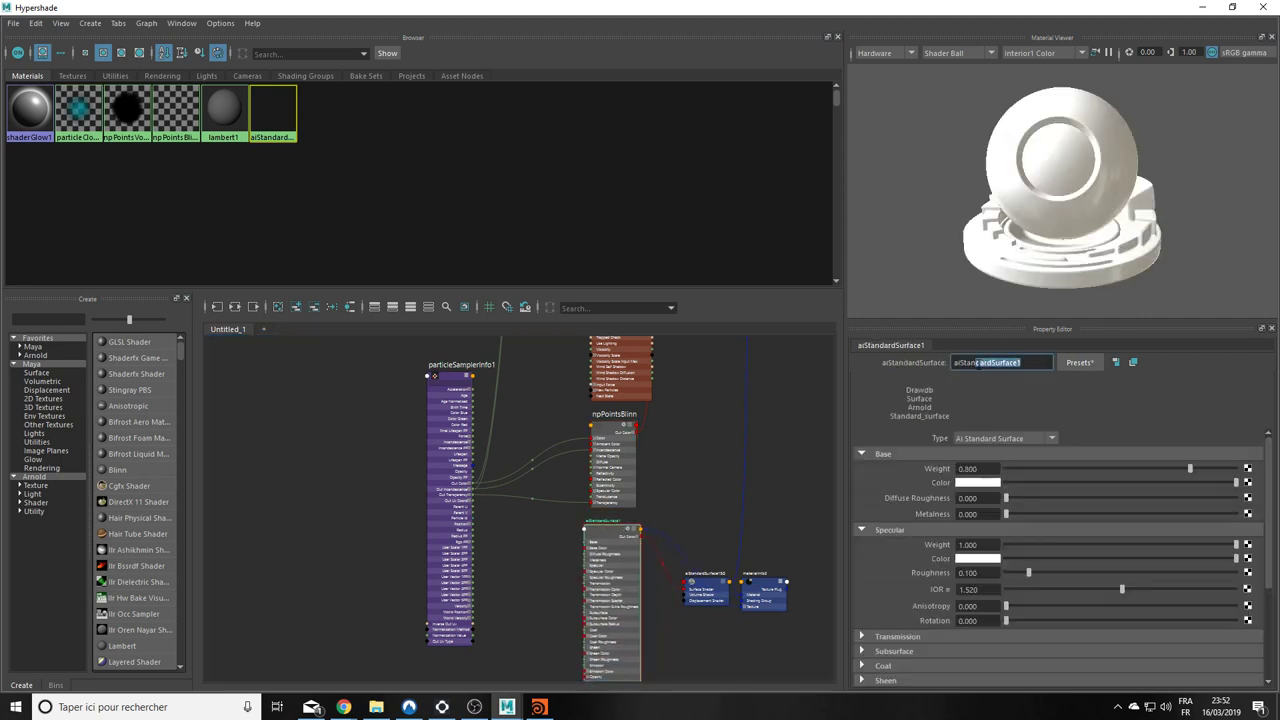
pyautogui.press('BackSpace')
# Step: Finish renaming the material to ai_particles and frame it beside the sampler outputs
pyautogui.write('s')
pyautogui.press('Return')
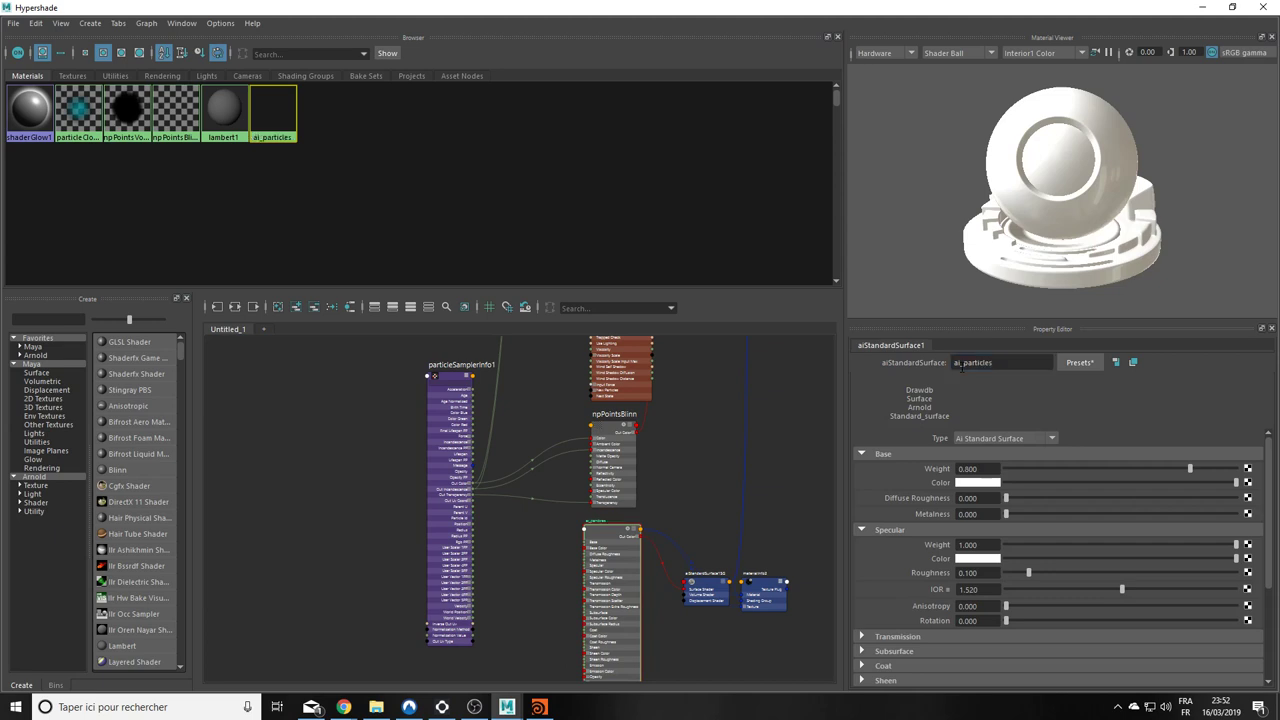
pyautogui.scroll(1, 432, 588)
pyautogui.scroll(2, 432, 588)
pyautogui.keyDown('alt'); pyautogui.moveTo(594, 565); pyautogui.dragTo(531, 560, button='middle'); pyautogui.keyUp('alt')
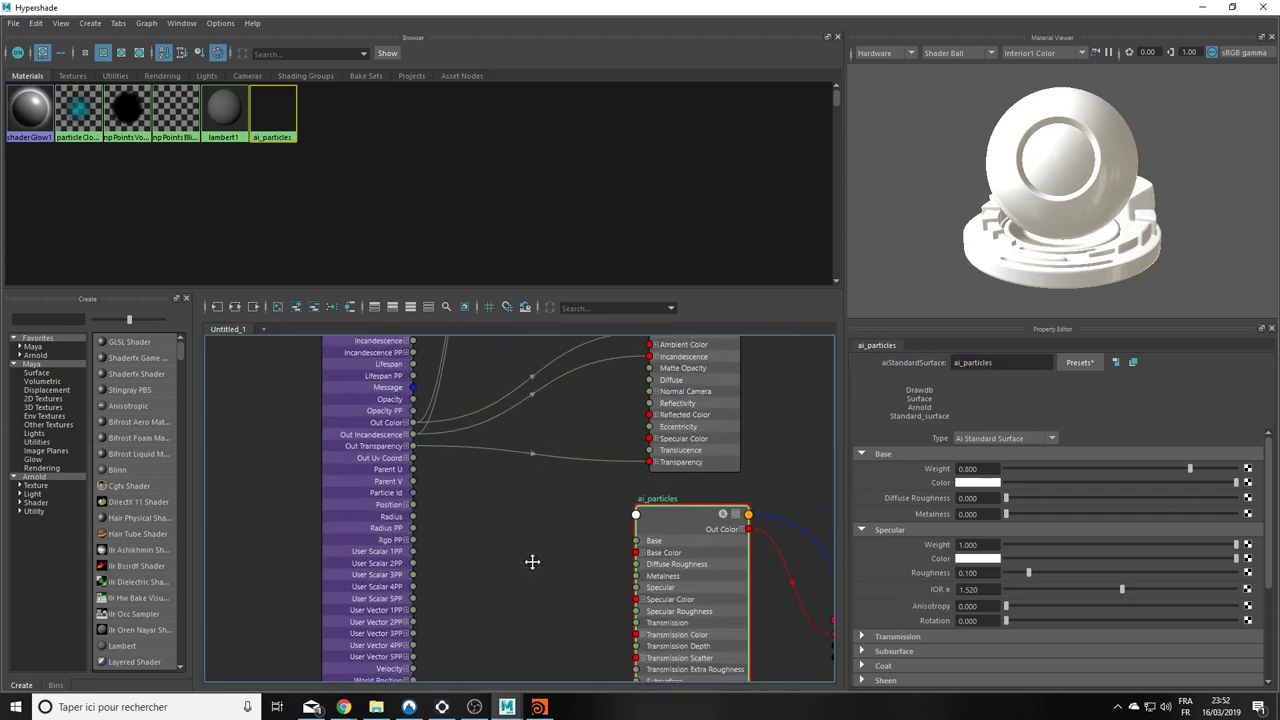
# Step: Connect particleSamplerInfo1's Out Color to ai_particles' Base Color and start a second link toward Emission Color
pyautogui.moveTo(411, 422); pyautogui.dragTo(585, 596)
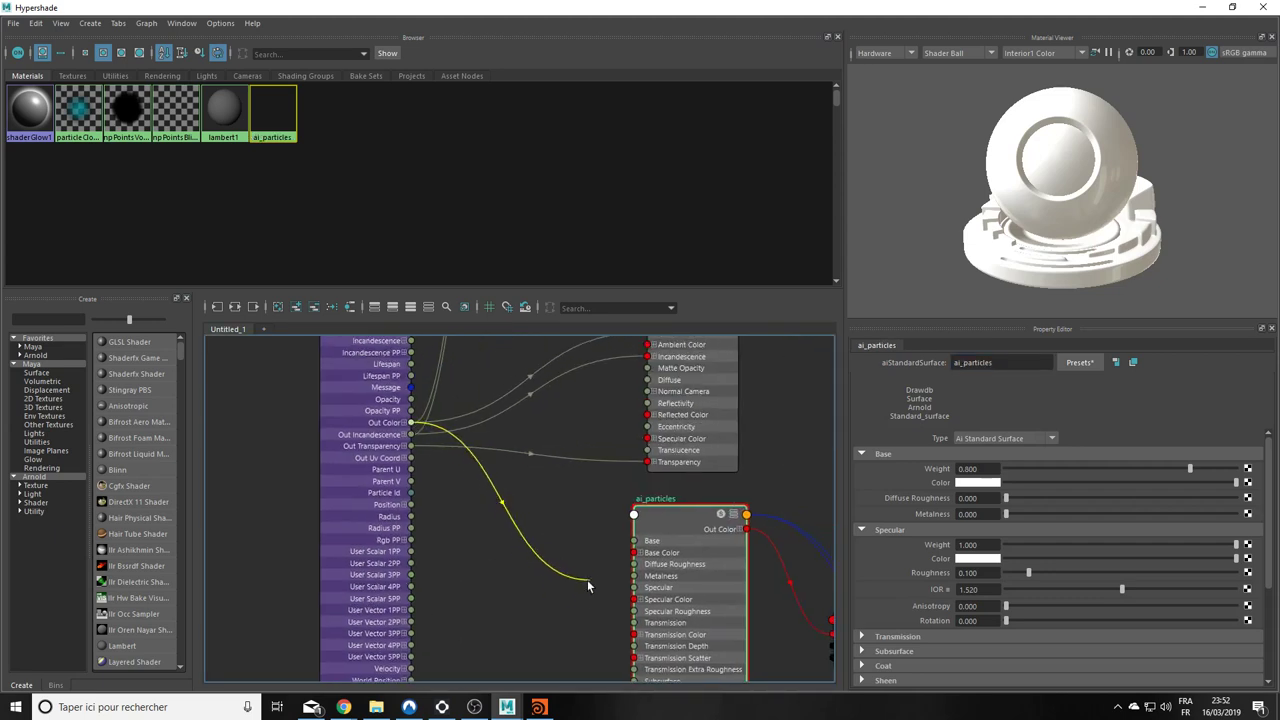
pyautogui.moveTo(586, 586)
pyautogui.keyDown('alt'); pyautogui.mouseDown(button='middle')
pyautogui.moveTo(531, 526)
pyautogui.moveTo(549, 494)
pyautogui.mouseUp(button='middle'); pyautogui.keyUp('alt')
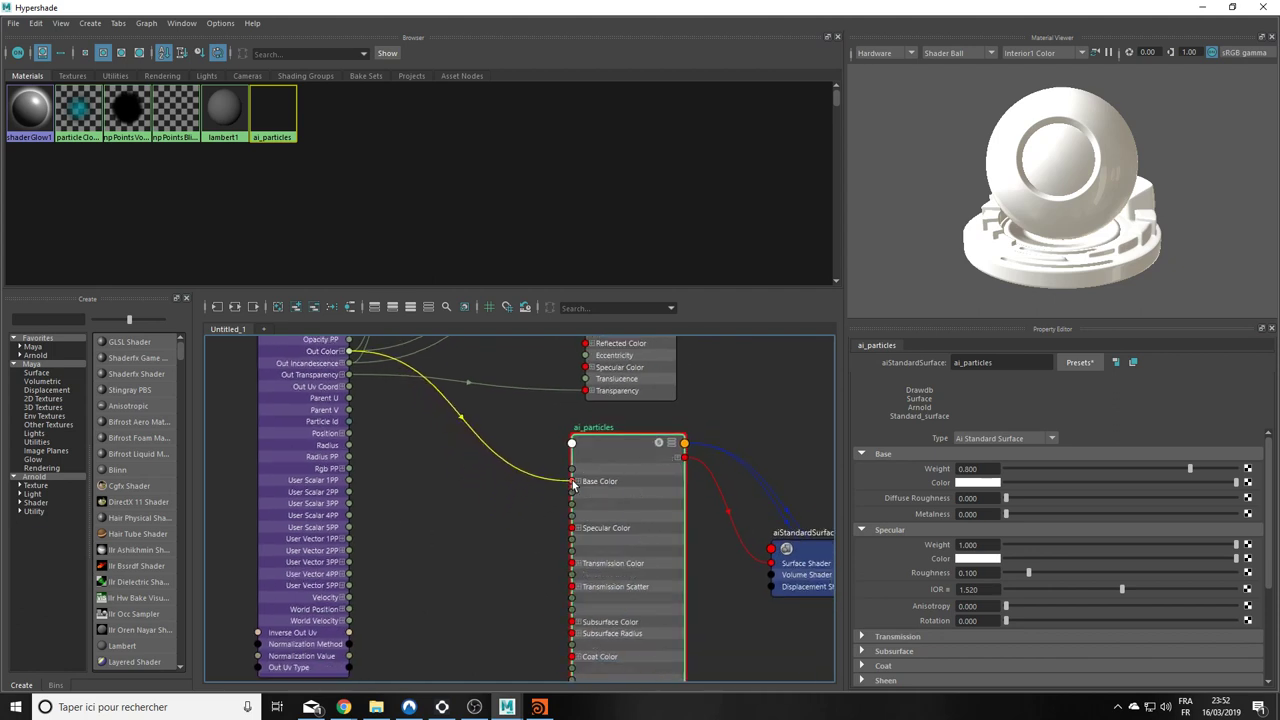
pyautogui.moveTo(565, 482); pyautogui.dragTo(573, 485)
pyautogui.keyDown('alt'); pyautogui.moveTo(480, 523); pyautogui.dragTo(482, 567, button='middle'); pyautogui.keyUp('alt')
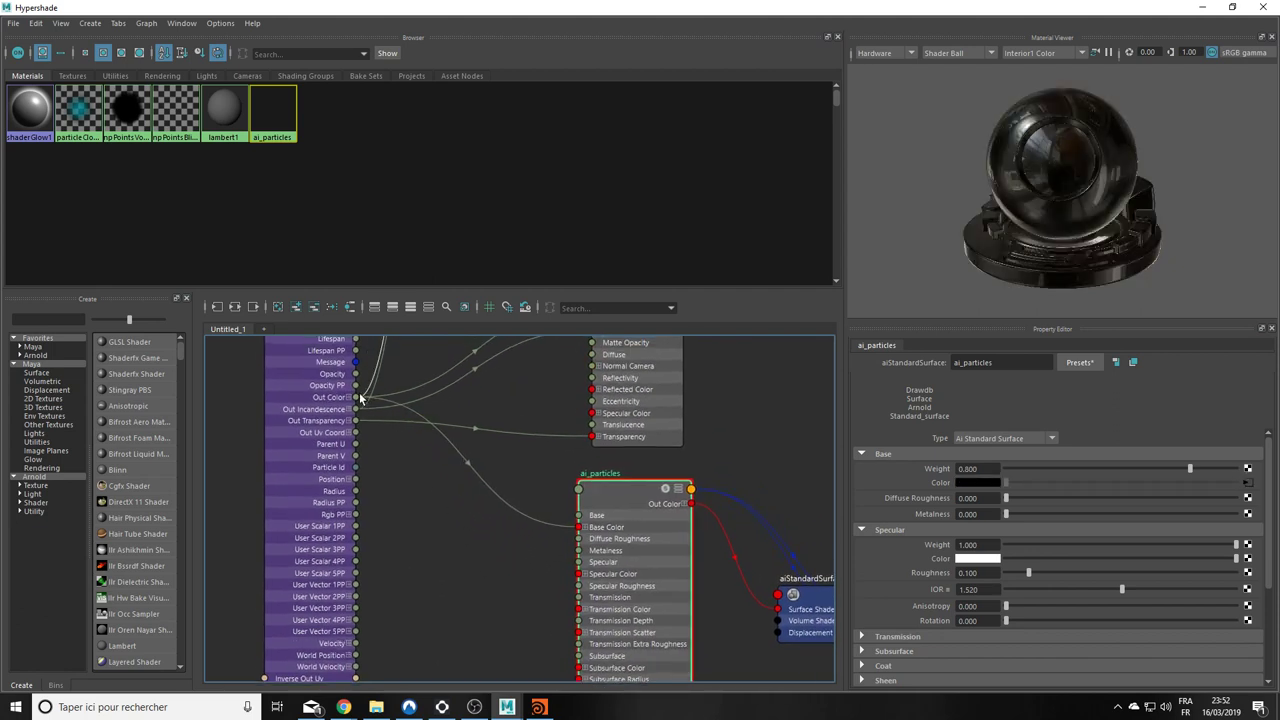
pyautogui.moveTo(356, 397)
pyautogui.mouseDown()
pyautogui.moveTo(571, 680)
pyautogui.moveTo(509, 566)
pyautogui.moveTo(517, 477)
pyautogui.moveTo(517, 553)
pyautogui.moveTo(556, 584)
pyautogui.mouseUp()
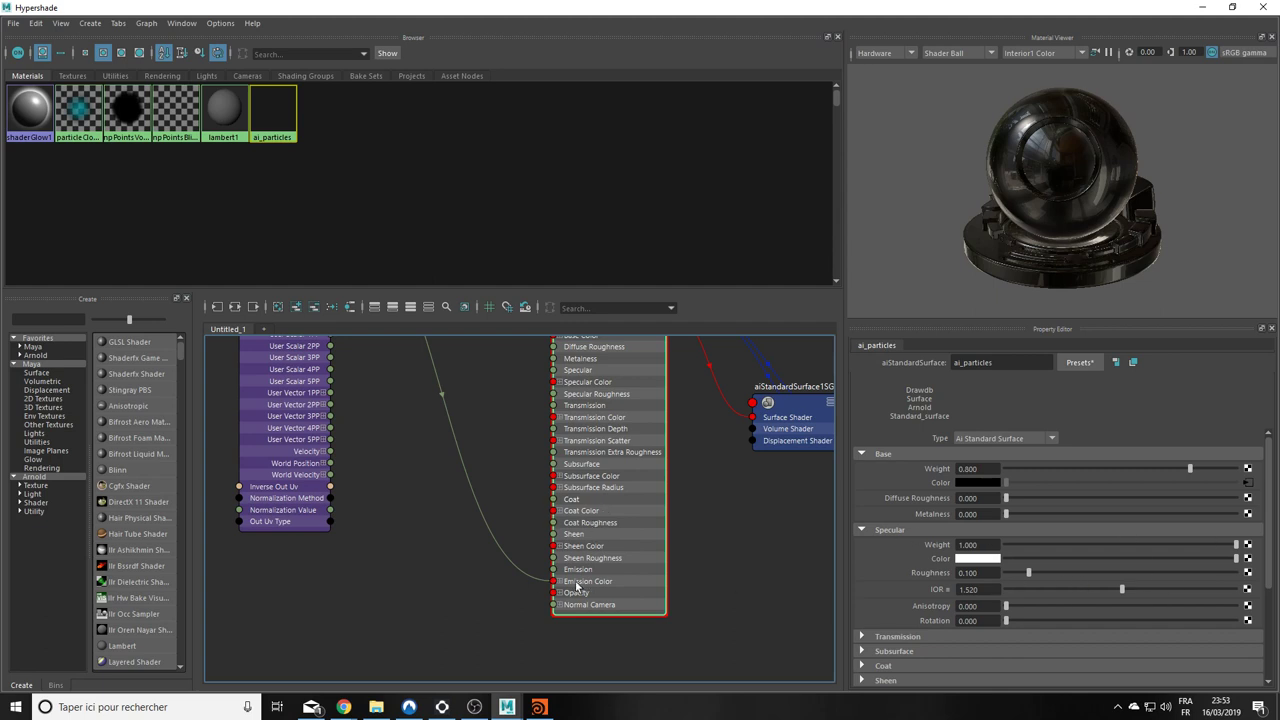
# Step: Locate ai_particles and nParticlePointsSE in the Hypershade graph and start the Out Color connection
pyautogui.keyDown('alt'); pyautogui.moveTo(681, 473); pyautogui.dragTo(672, 517, button='middle'); pyautogui.keyUp('alt')
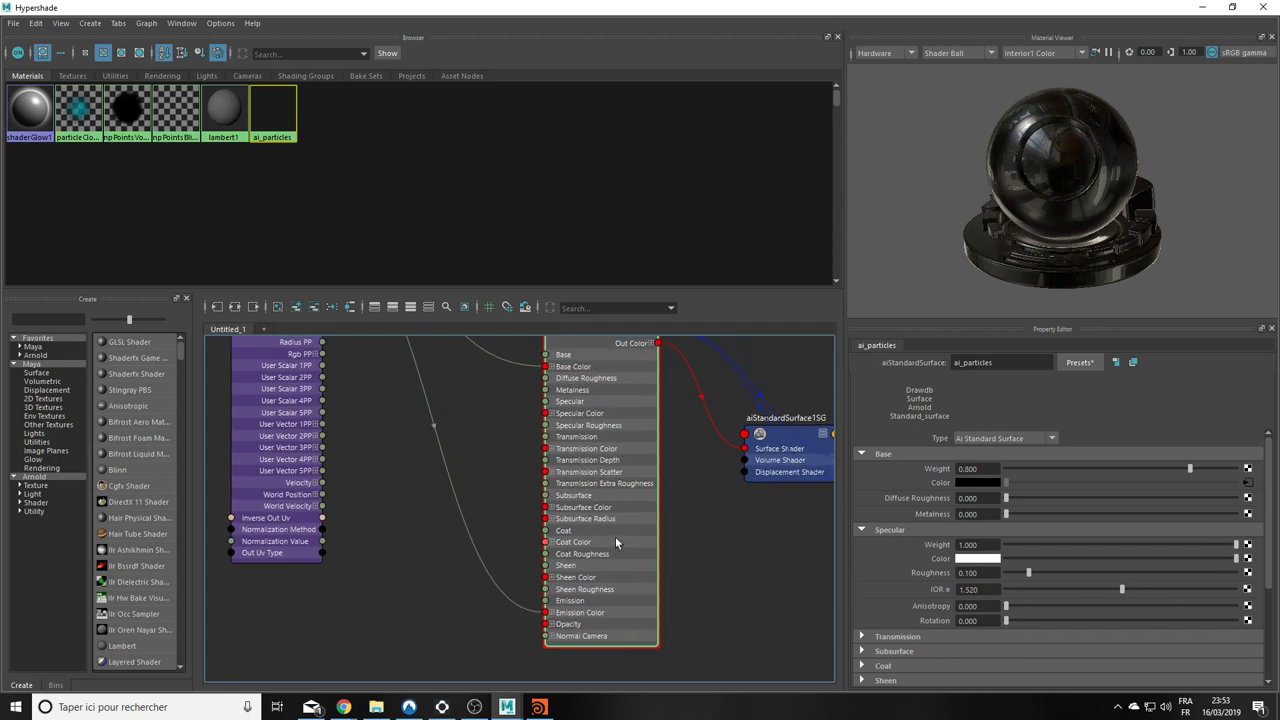
pyautogui.moveTo(780, 7)
pyautogui.mouseDown()
pyautogui.moveTo(1130, 287)
pyautogui.moveTo(915, 388)
pyautogui.mouseUp()
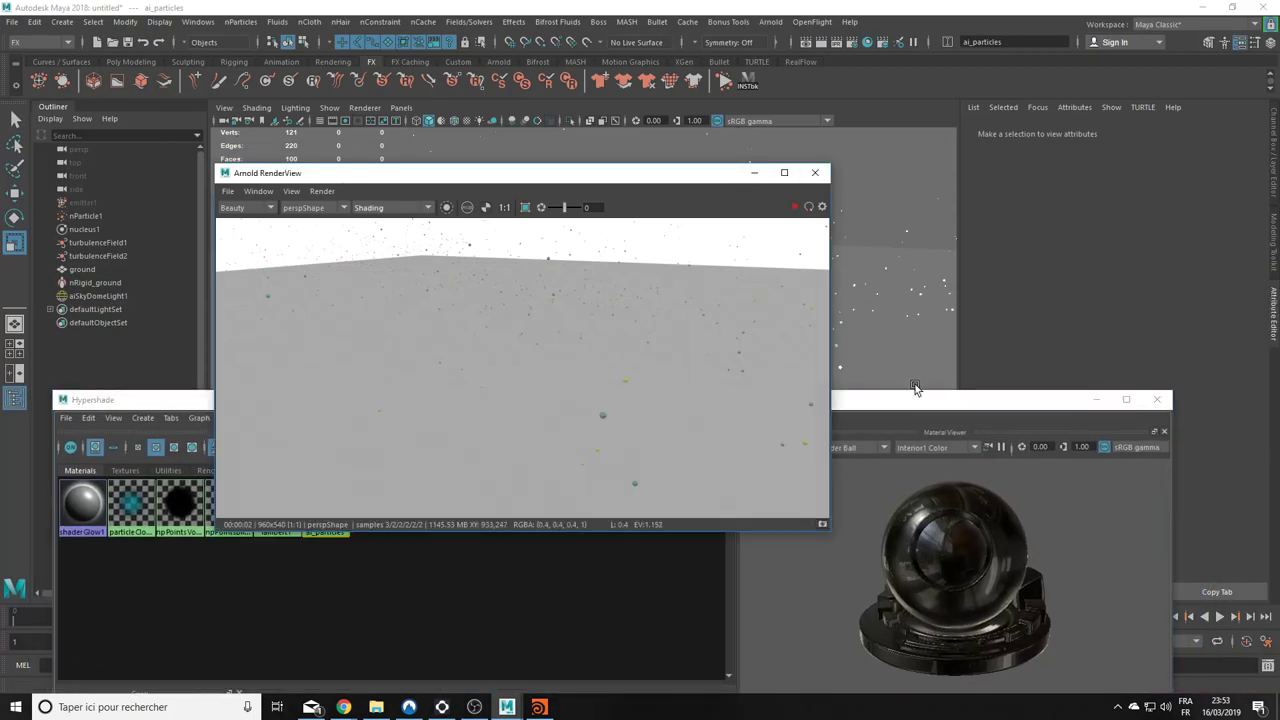
pyautogui.doubleClick(915, 388)
pyautogui.moveTo(569, 489)
pyautogui.keyDown('alt'); pyautogui.mouseDown(button='middle')
pyautogui.moveTo(423, 535)
pyautogui.moveTo(448, 549)
pyautogui.mouseUp(button='middle'); pyautogui.keyUp('alt')
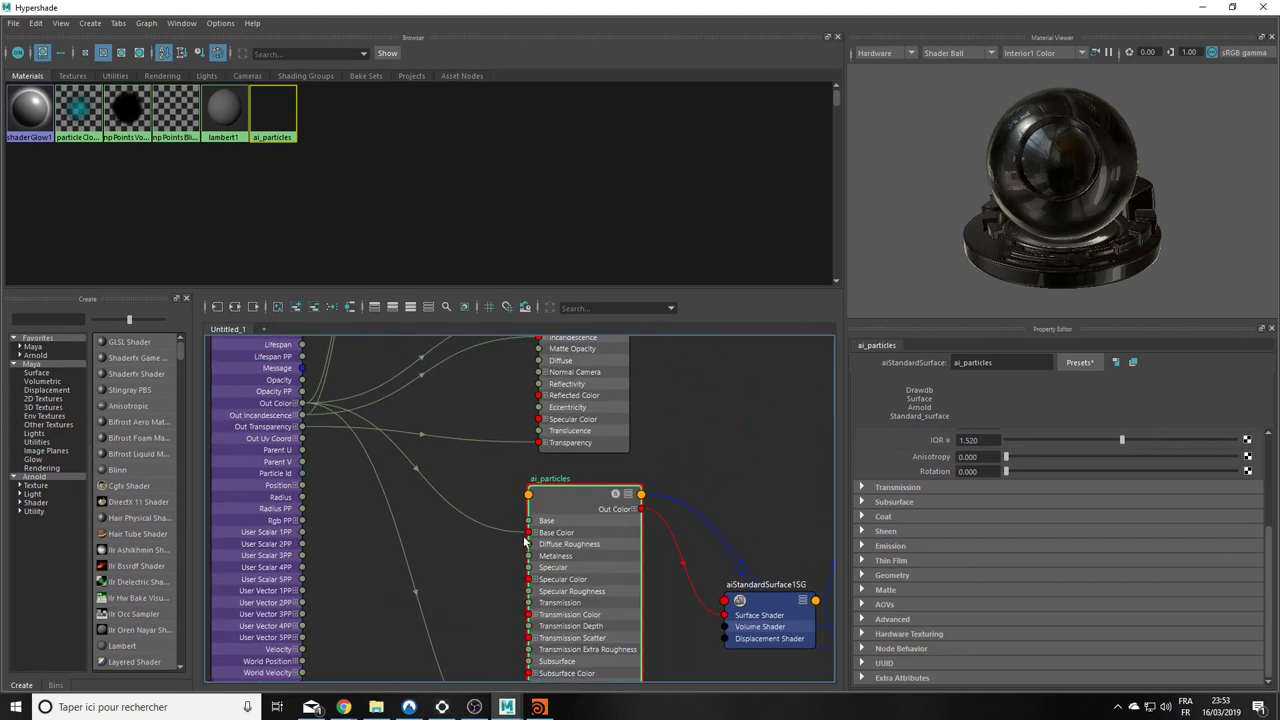
pyautogui.keyDown('alt'); pyautogui.moveTo(532, 621); pyautogui.dragTo(457, 415, button='middle'); pyautogui.keyUp('alt')
pyautogui.keyDown('alt'); pyautogui.moveTo(508, 514); pyautogui.dragTo(425, 580, button='middle'); pyautogui.keyUp('alt')
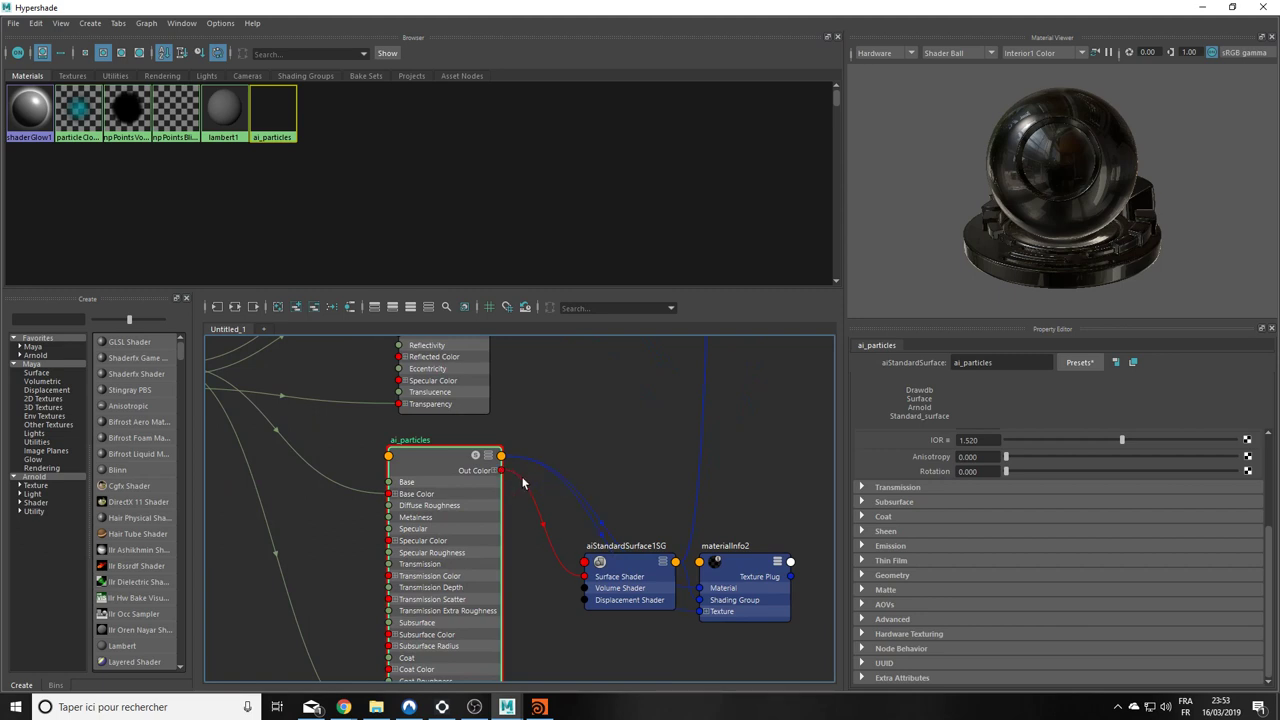
pyautogui.moveTo(500, 474); pyautogui.dragTo(632, 497)
pyautogui.scroll(-5, 434, 620)
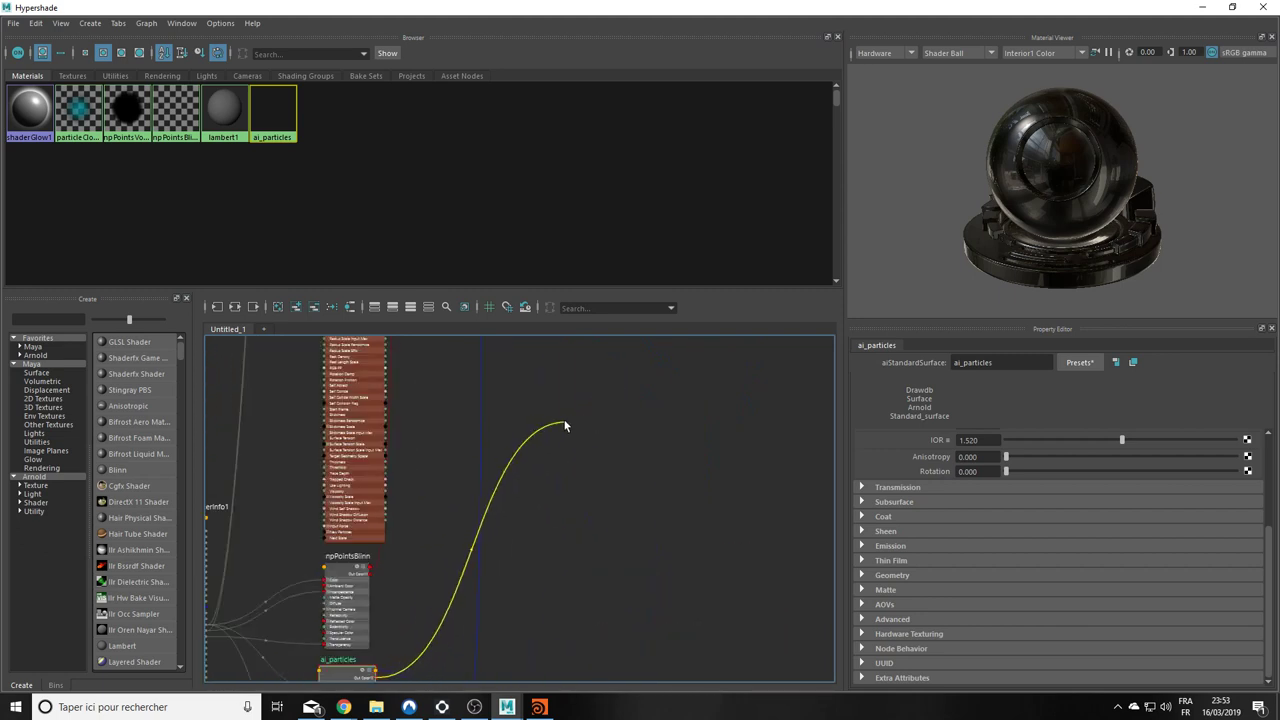
pyautogui.keyDown('alt'); pyautogui.moveTo(632, 497); pyautogui.dragTo(465, 595, button='middle'); pyautogui.keyUp('alt')
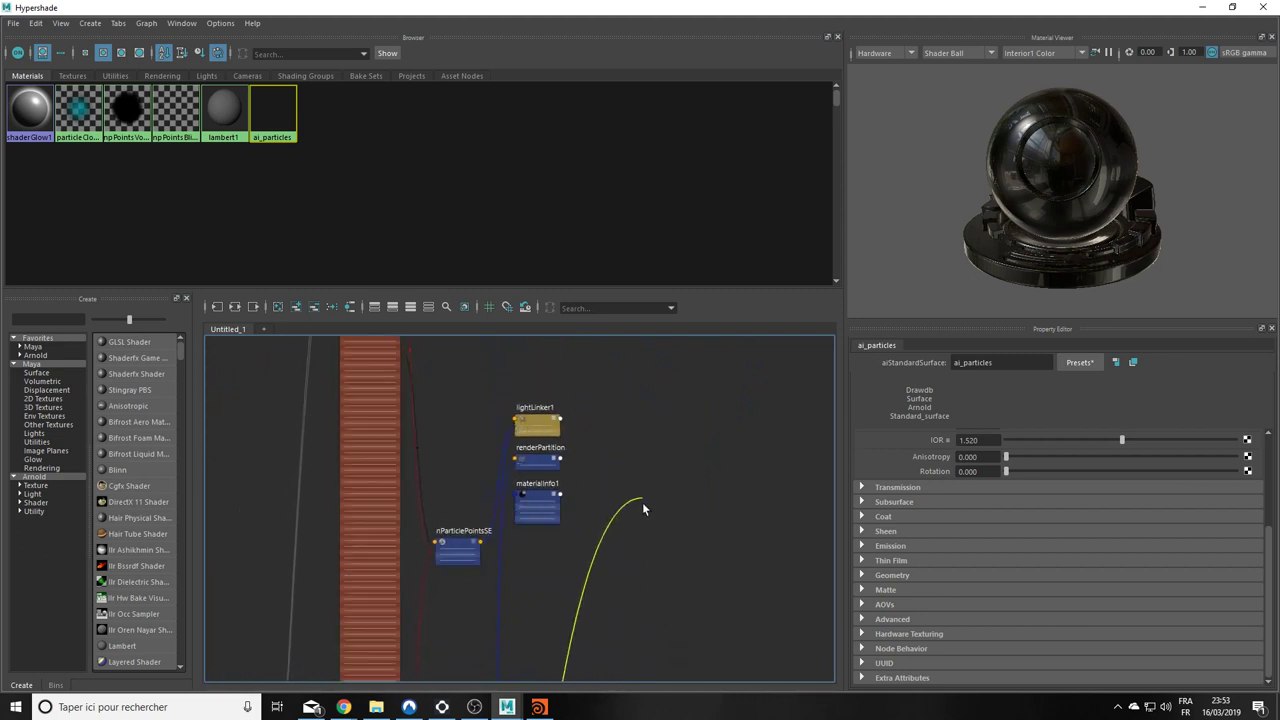
pyautogui.scroll(1, 465, 595)
pyautogui.scroll(1, 485, 560)
pyautogui.scroll(2, 510, 520)
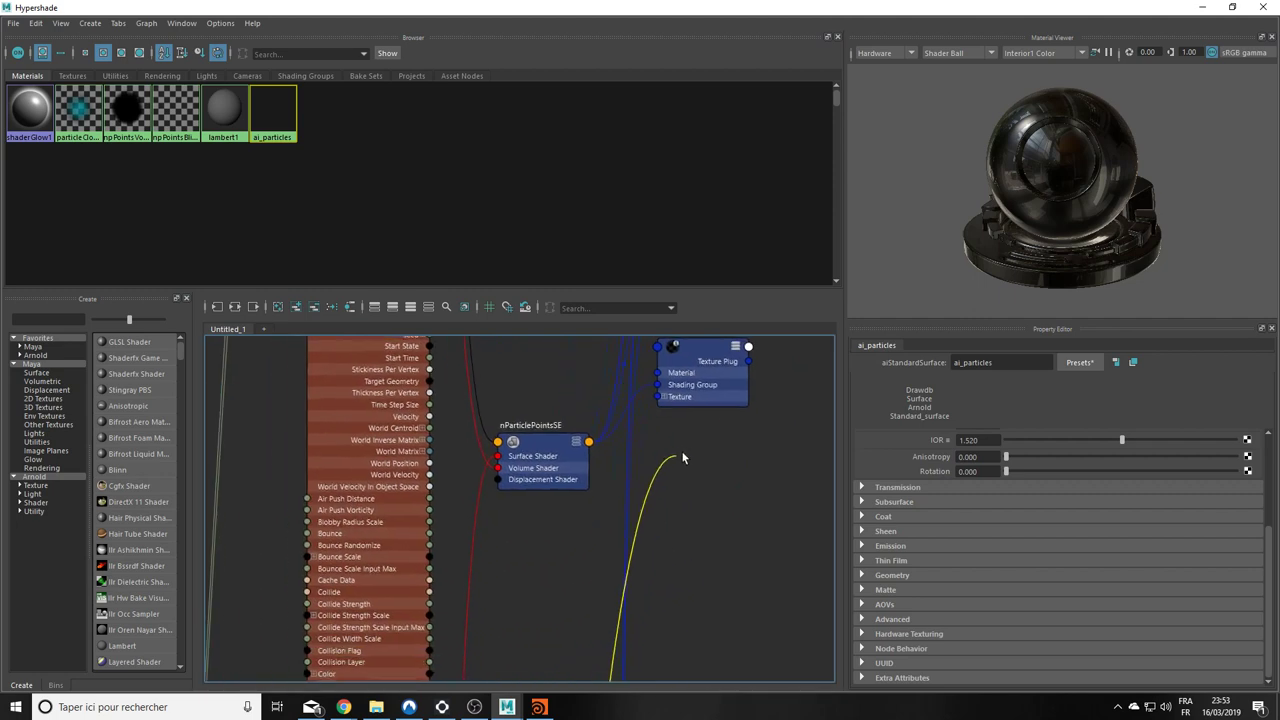
pyautogui.scroll(1, 535, 470)
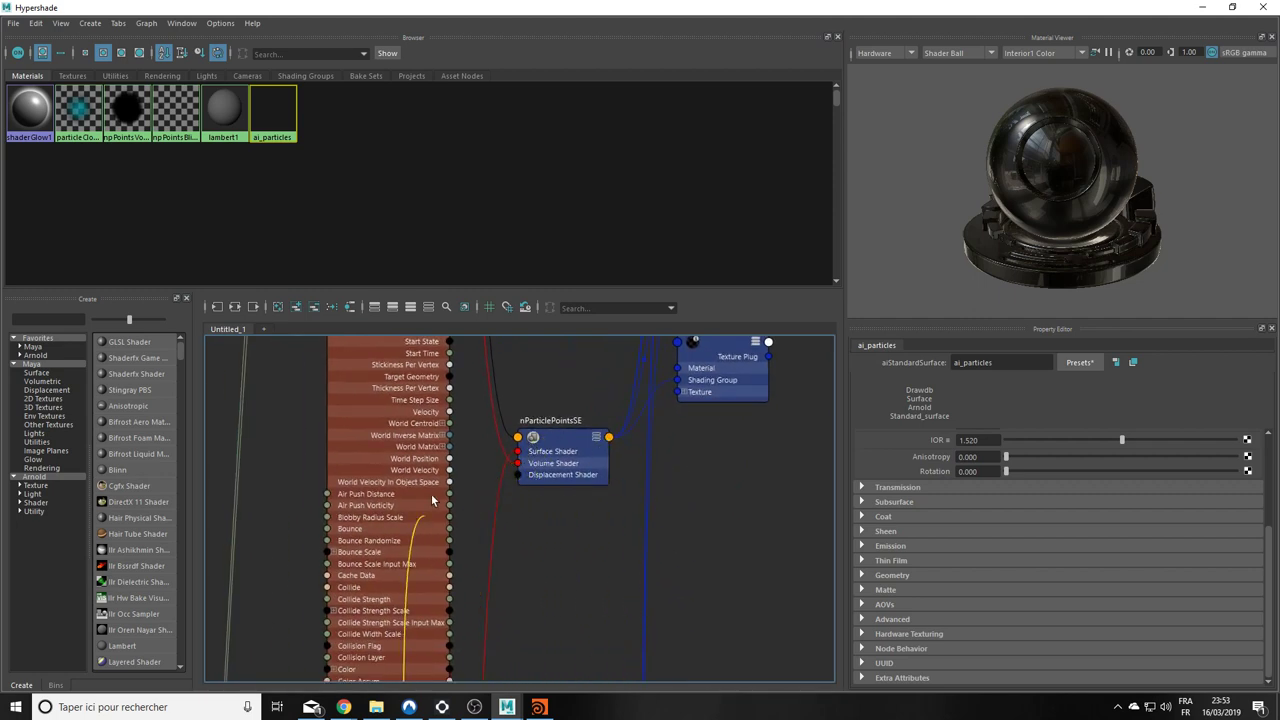
# Step: Plug ai_particles' Out Color into nParticlePointsSE's Surface Shader, replacing npPointsBlinn
pyautogui.click(518, 452)
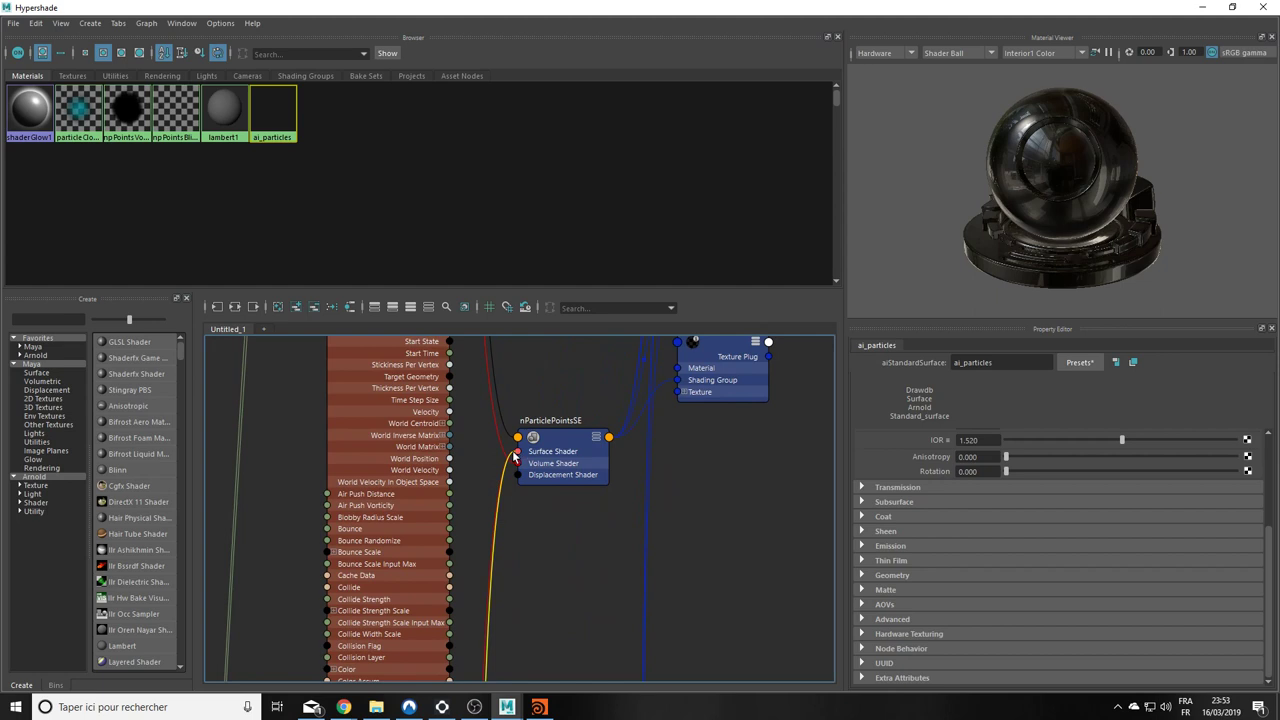
pyautogui.press('a')
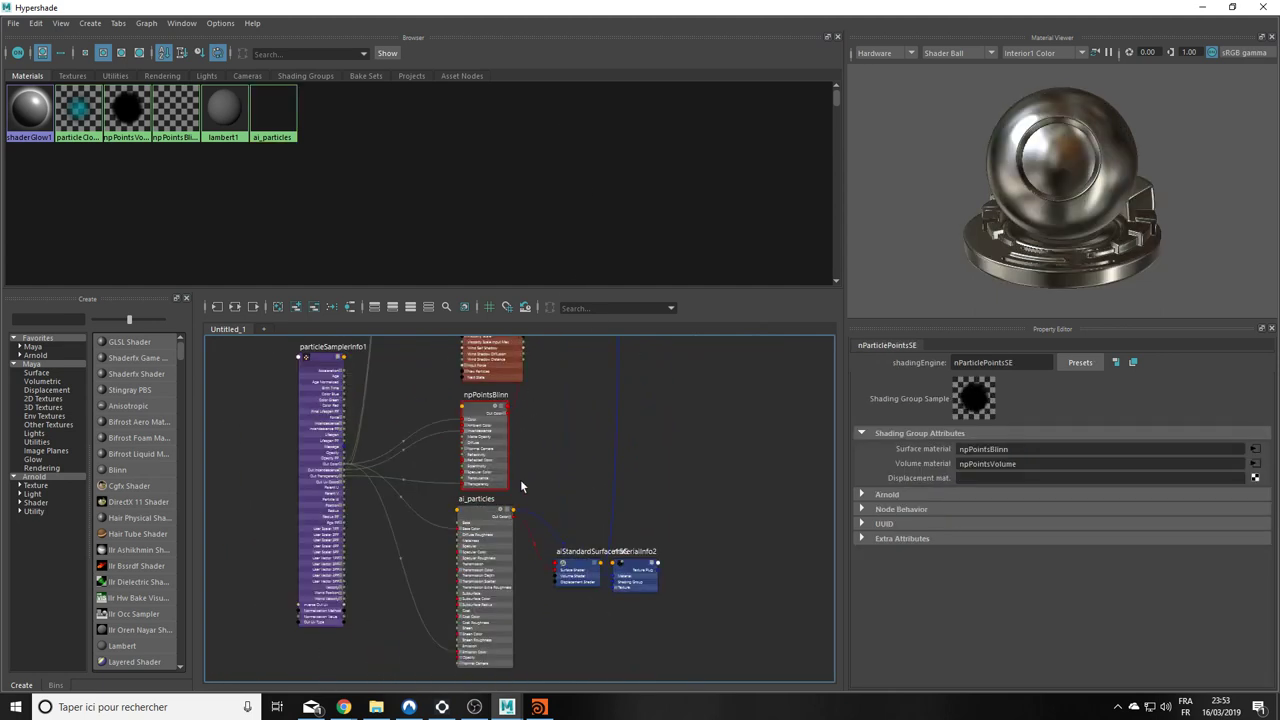
pyautogui.scroll(2, 567, 430)
pyautogui.scroll(1, 530, 470)
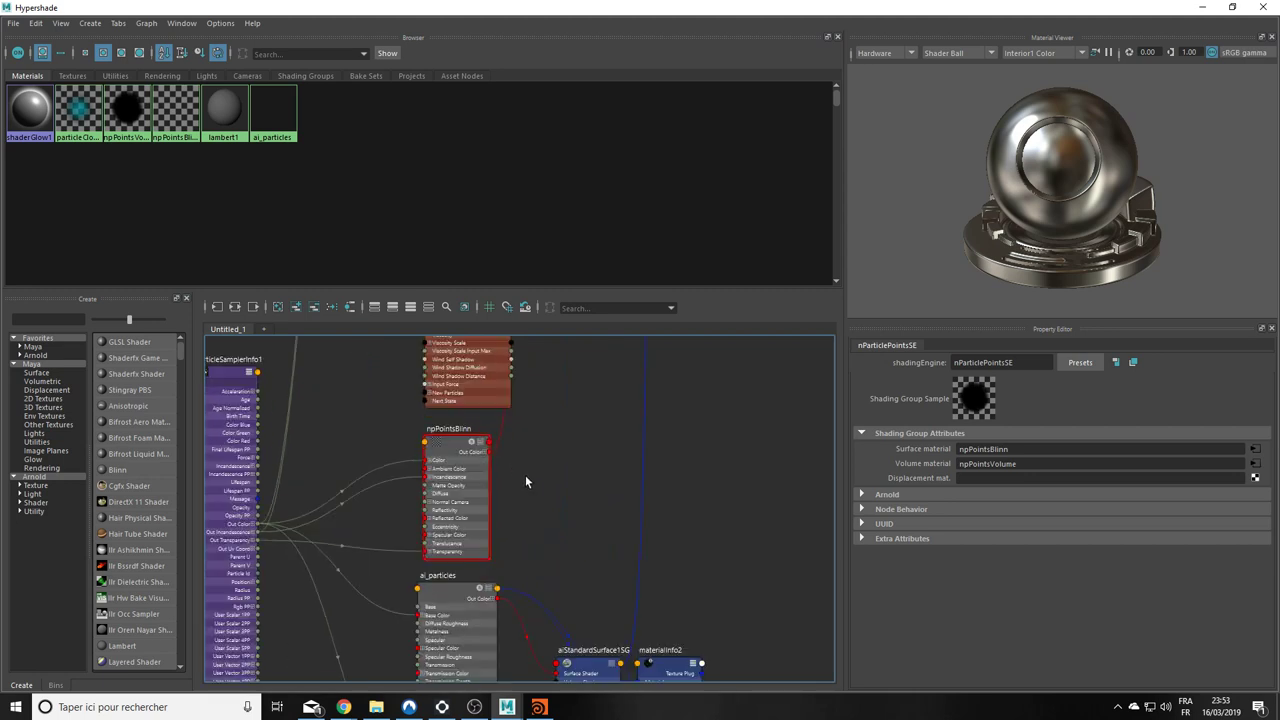
pyautogui.moveTo(502, 592)
pyautogui.mouseDown()
pyautogui.moveTo(515, 462)
pyautogui.moveTo(423, 512)
pyautogui.moveTo(424, 479)
pyautogui.mouseUp()
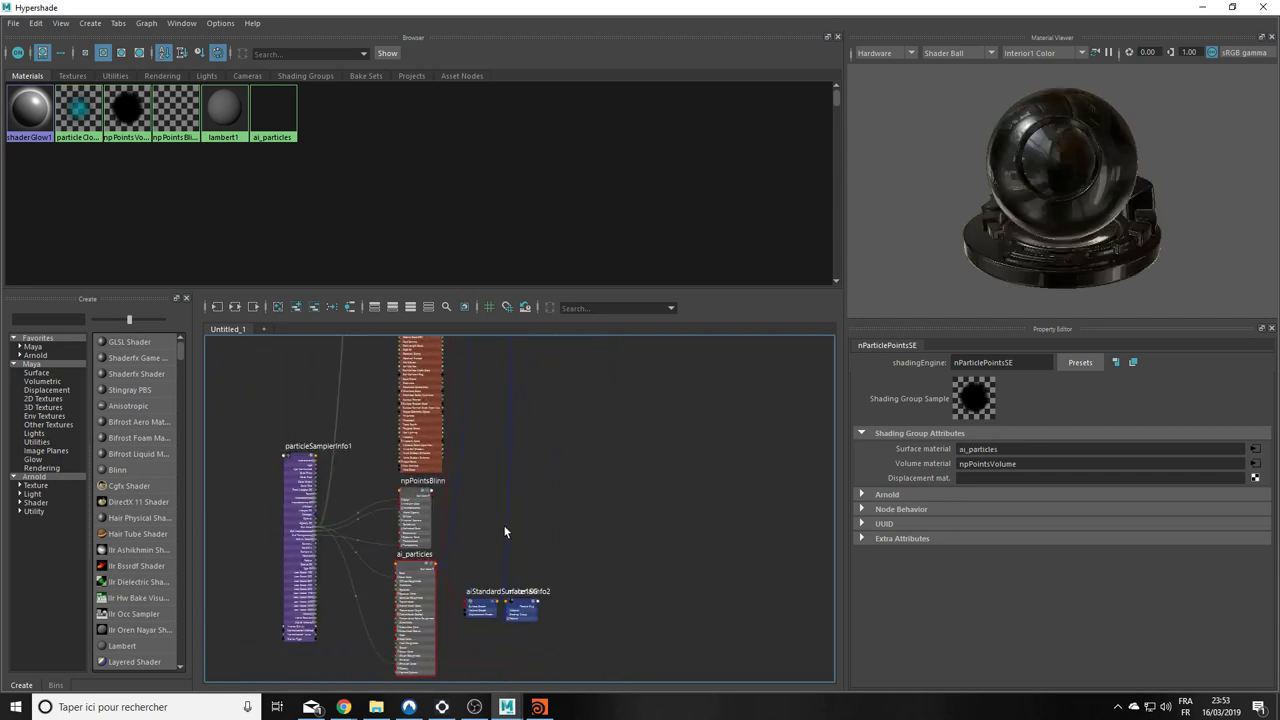
pyautogui.moveTo(429, 460); pyautogui.dragTo(369, 452)
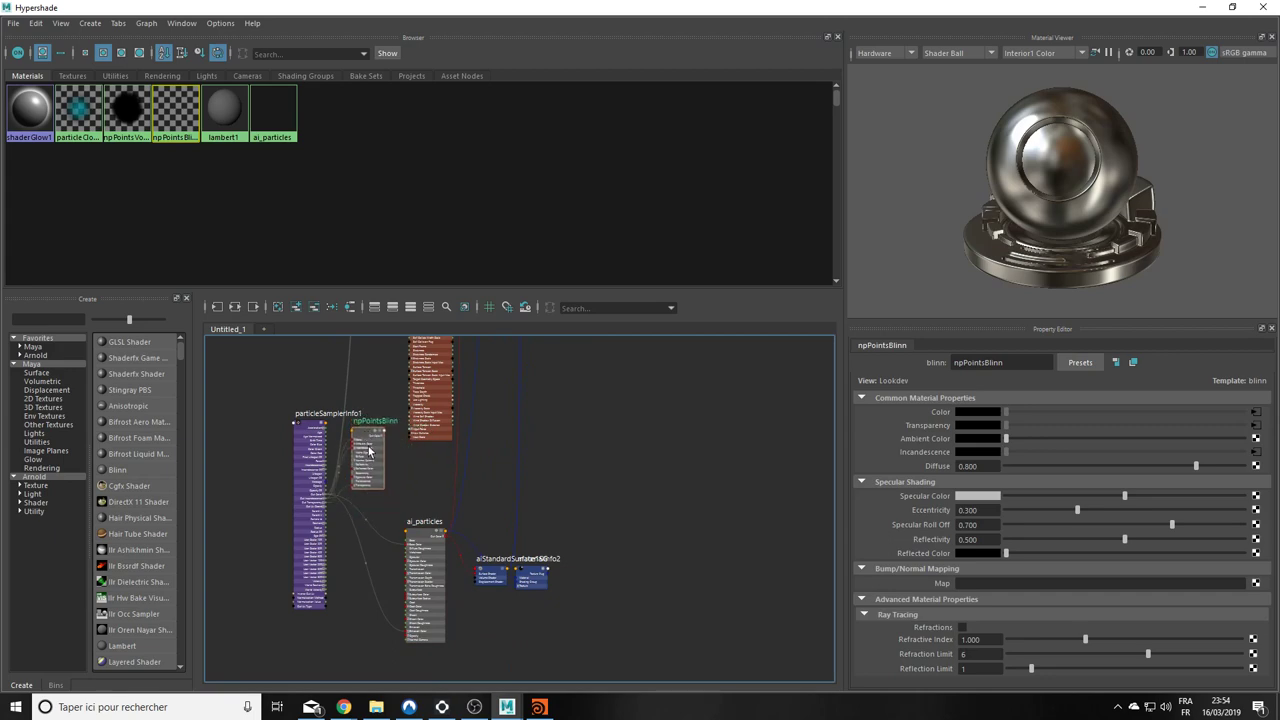
pyautogui.scroll(3, 382, 504)
pyautogui.click(465, 558)
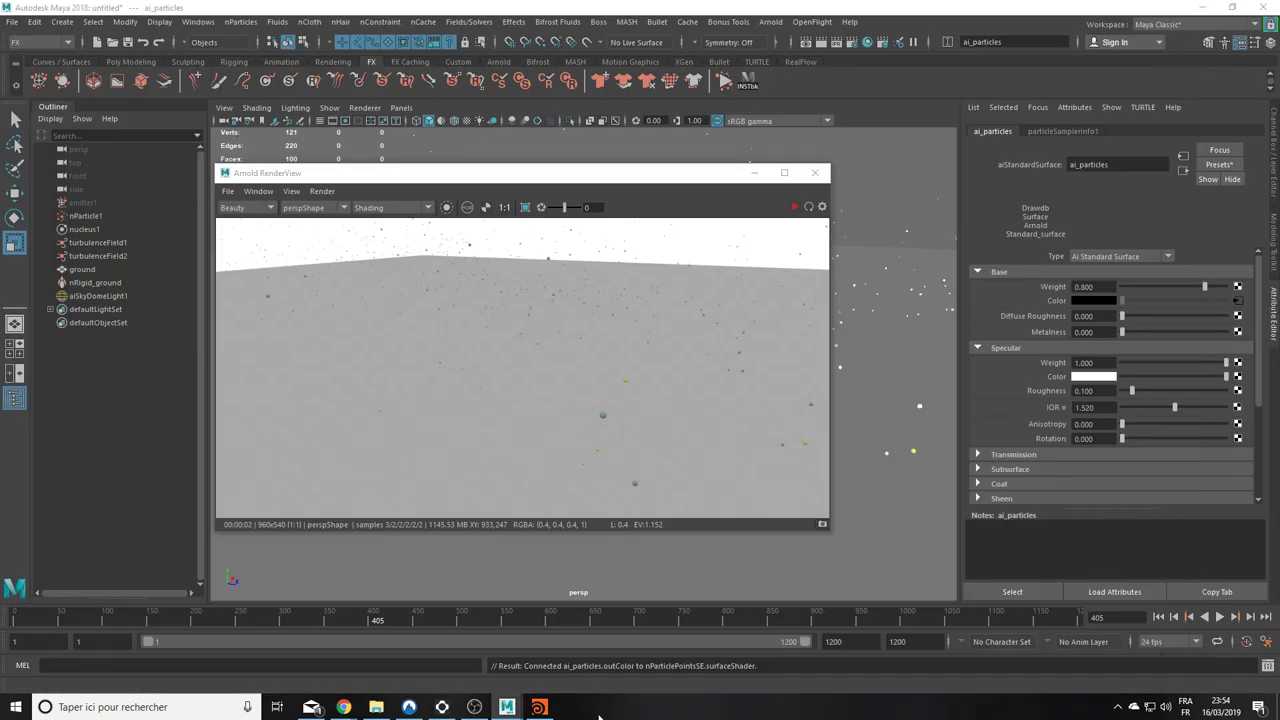
# Step: Set ai_particles Specular Weight to 0 and refresh the Arnold render
pyautogui.click(808, 208)
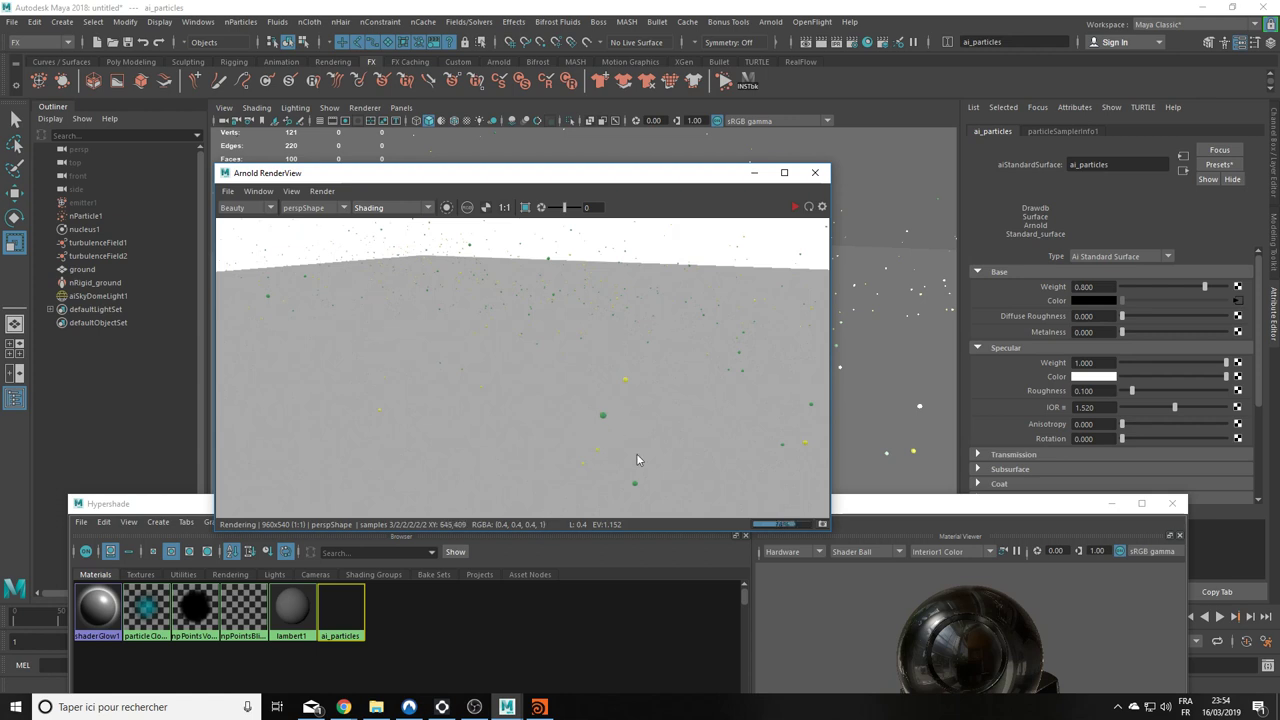
pyautogui.scroll(2, 566, 441)
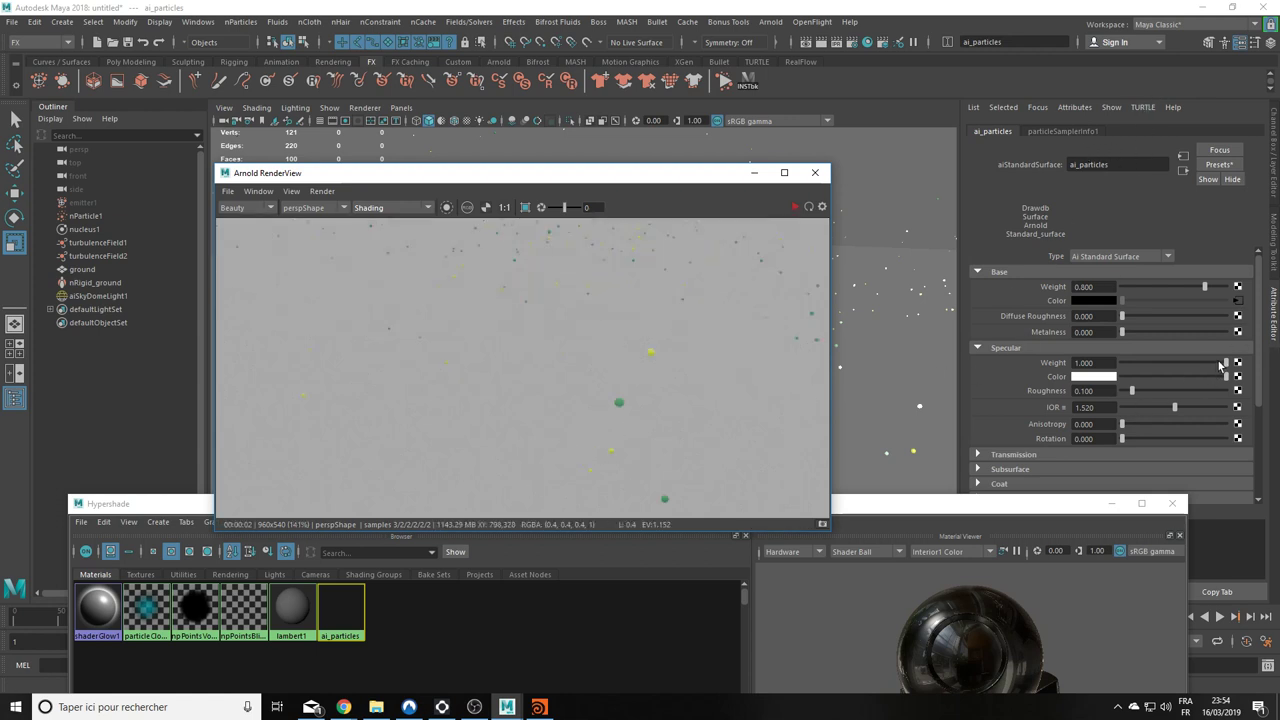
pyautogui.moveTo(1224, 363); pyautogui.dragTo(1019, 379)
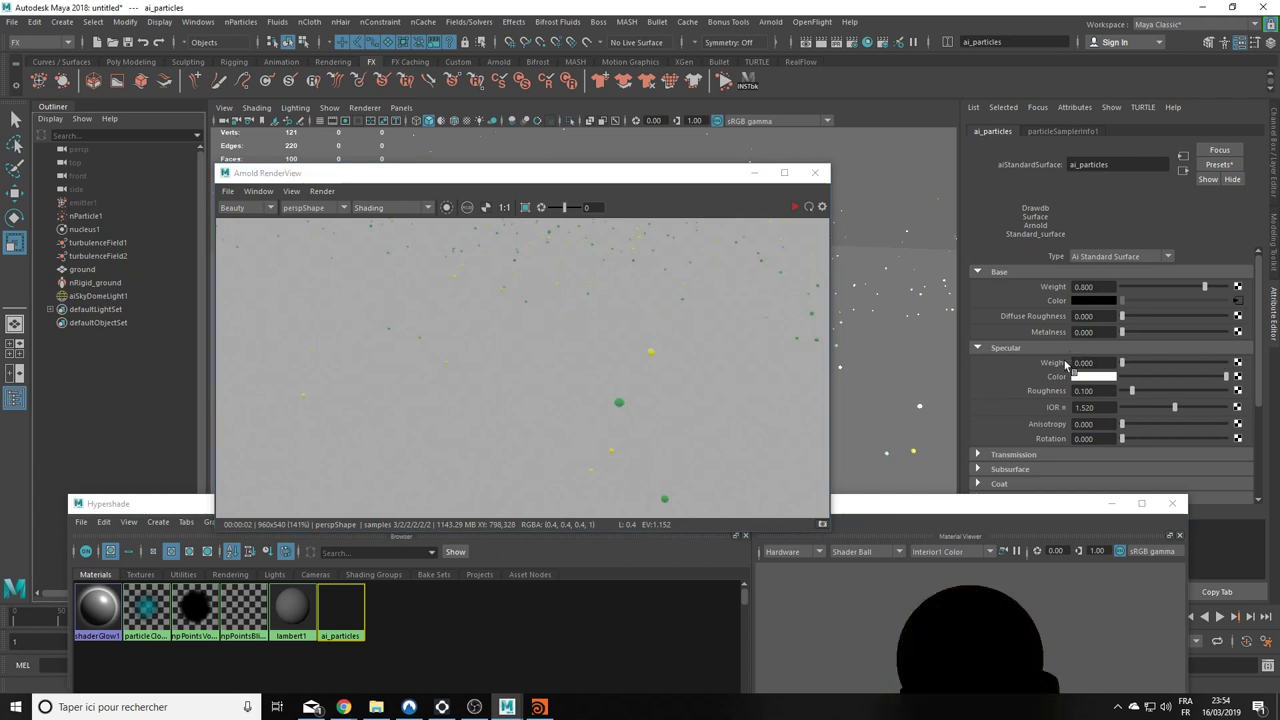
pyautogui.click(806, 206)
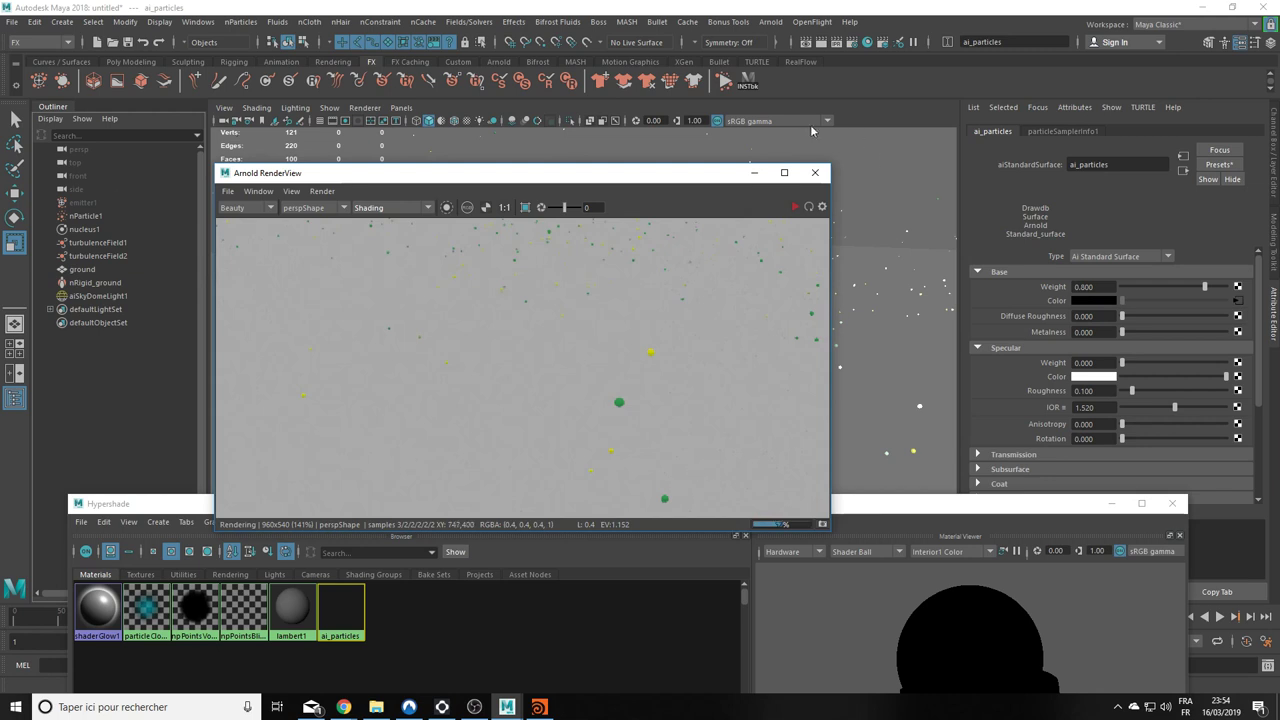
pyautogui.click(82, 296)
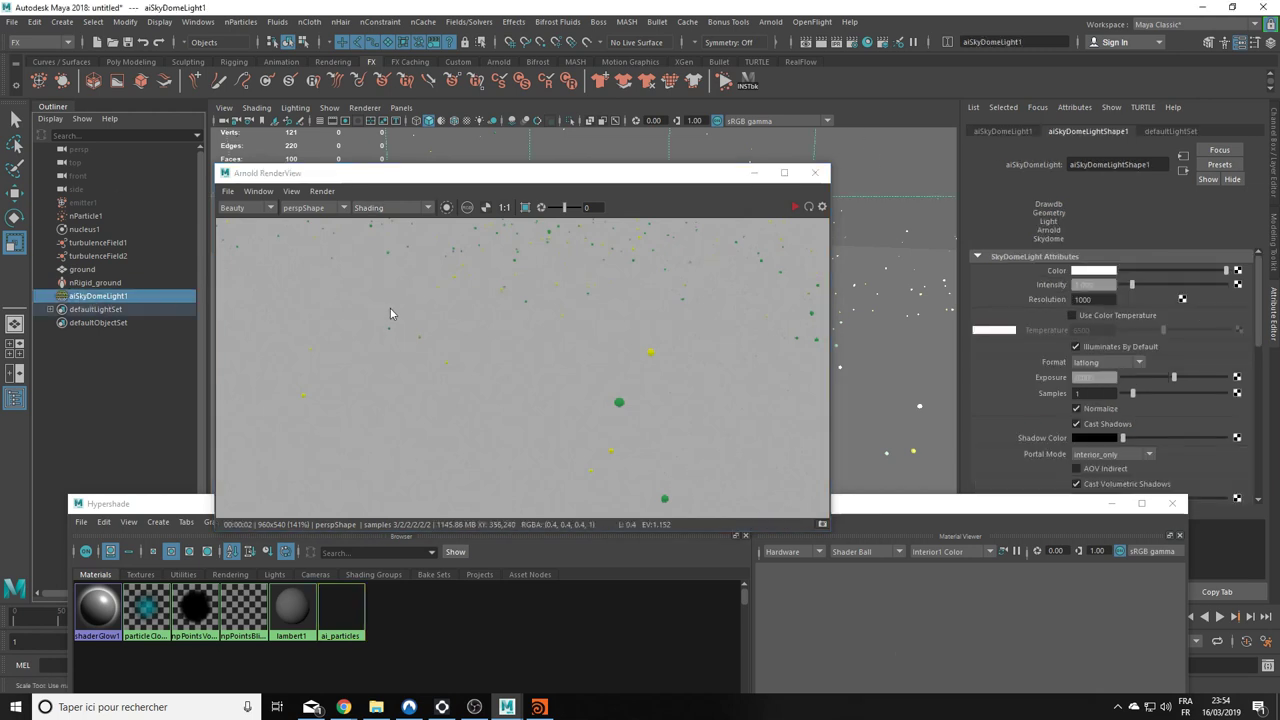
# Step: Hide aiSkyDomeLight1 and re-render the particles against black
pyautogui.hotkey('ctrl', 'h')
pyautogui.click(807, 206)
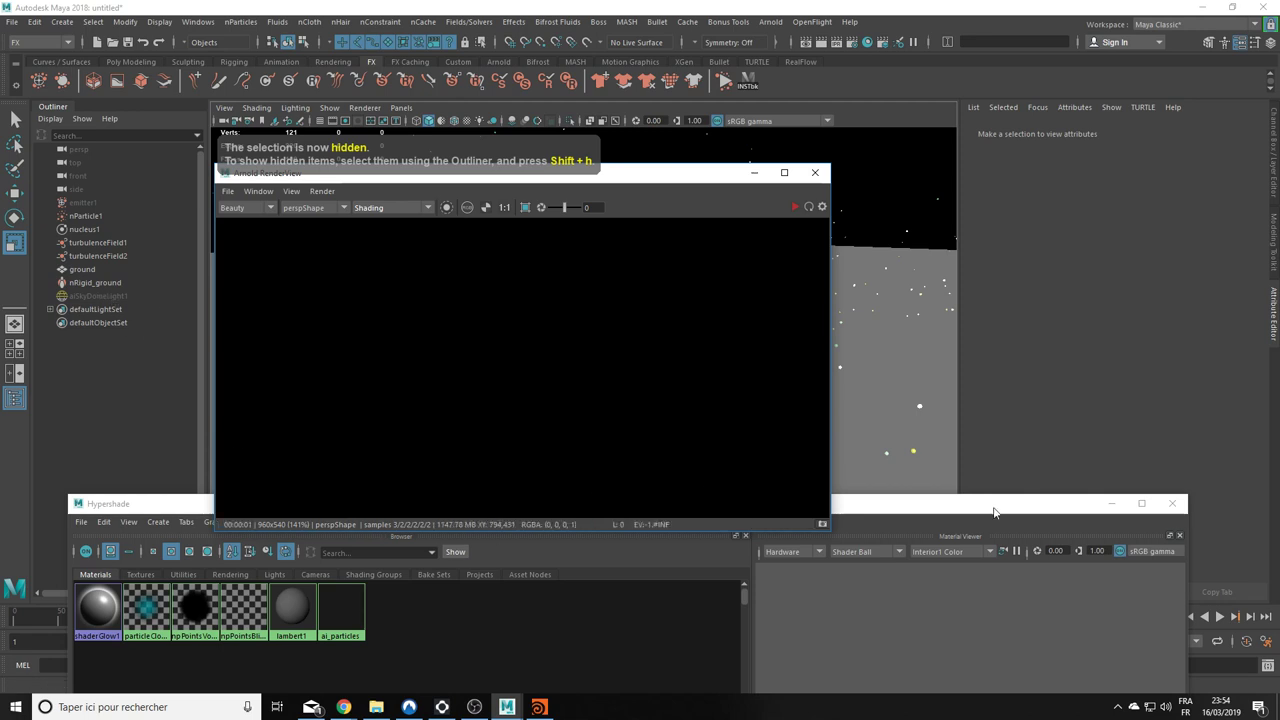
pyautogui.moveTo(972, 510); pyautogui.dragTo(919, 367)
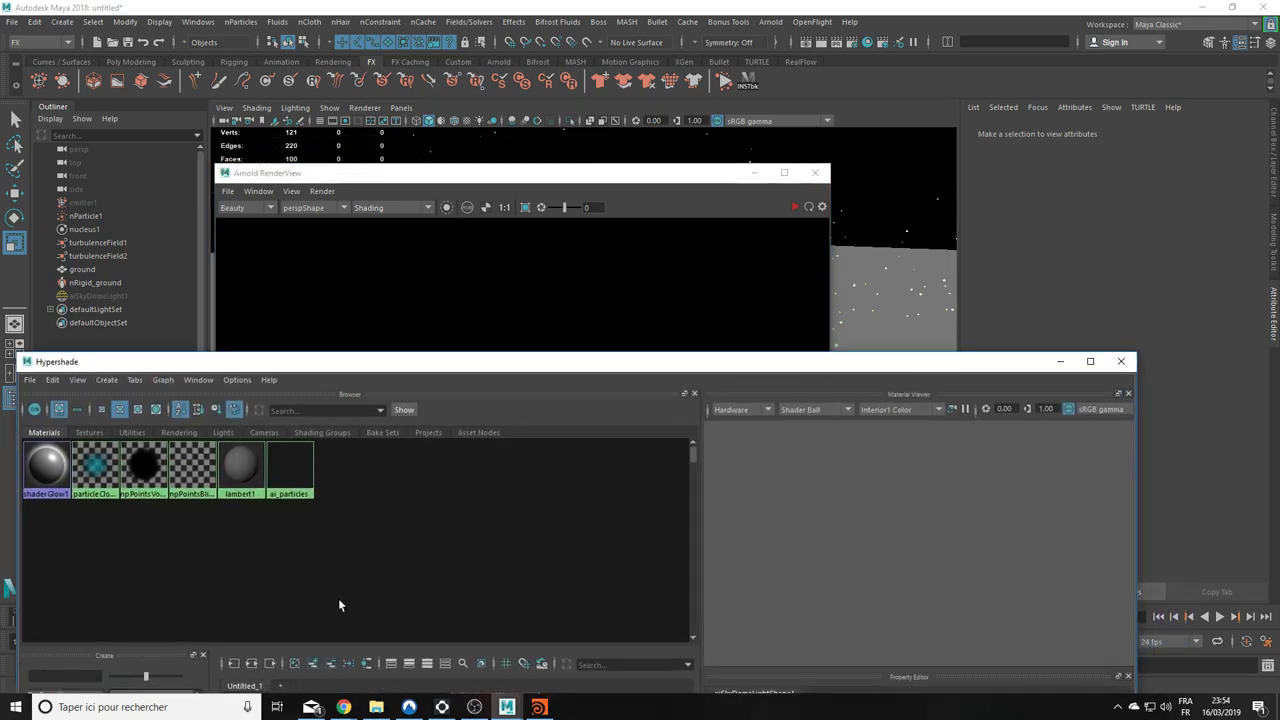
# Step: Set the ai_particles Emission Weight to 1.0 and re-render the glowing particles
pyautogui.click(292, 474)
pyautogui.moveTo(998, 368)
pyautogui.mouseDown()
pyautogui.moveTo(849, 569)
pyautogui.moveTo(712, 575)
pyautogui.mouseUp()
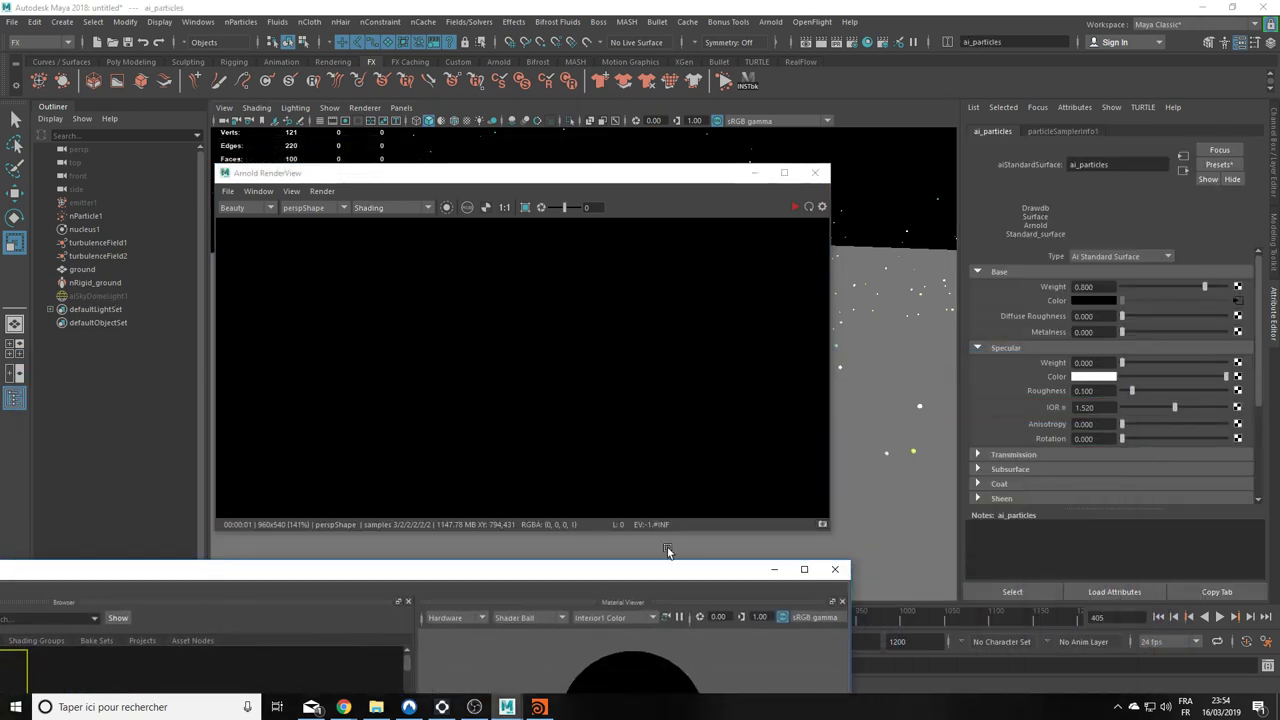
pyautogui.scroll(-5, 1069, 437)
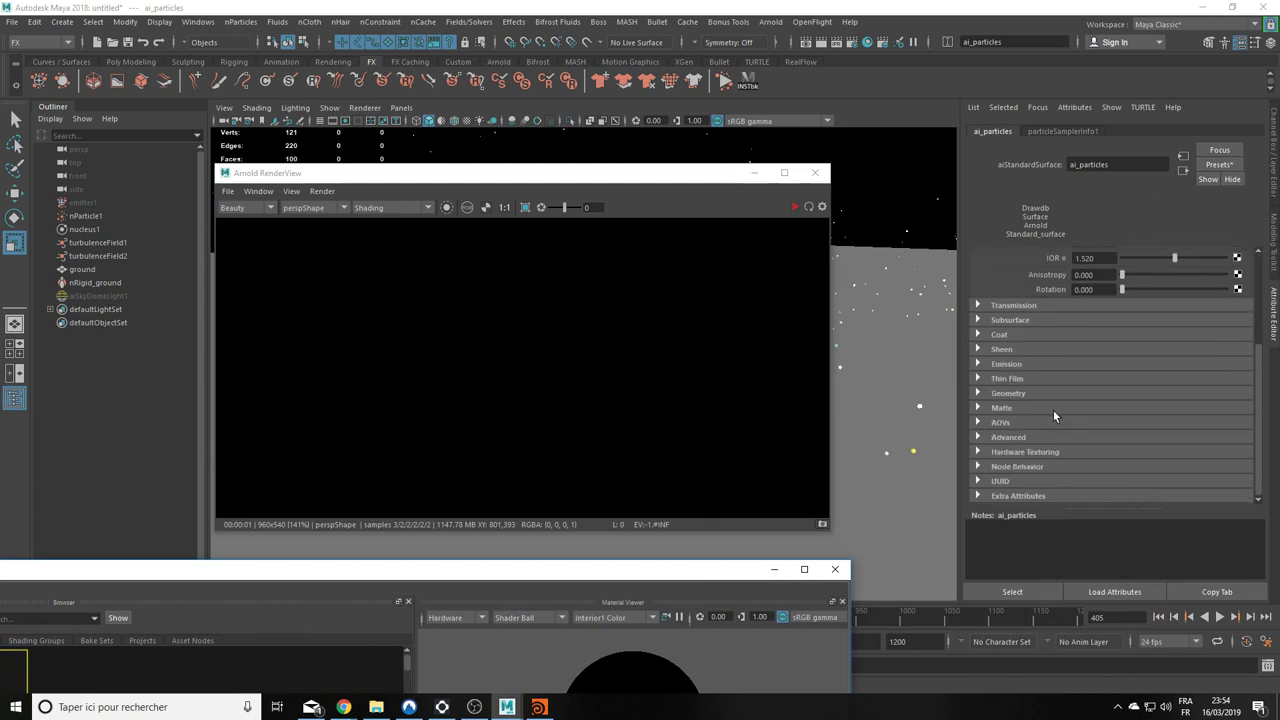
pyautogui.click(1005, 363)
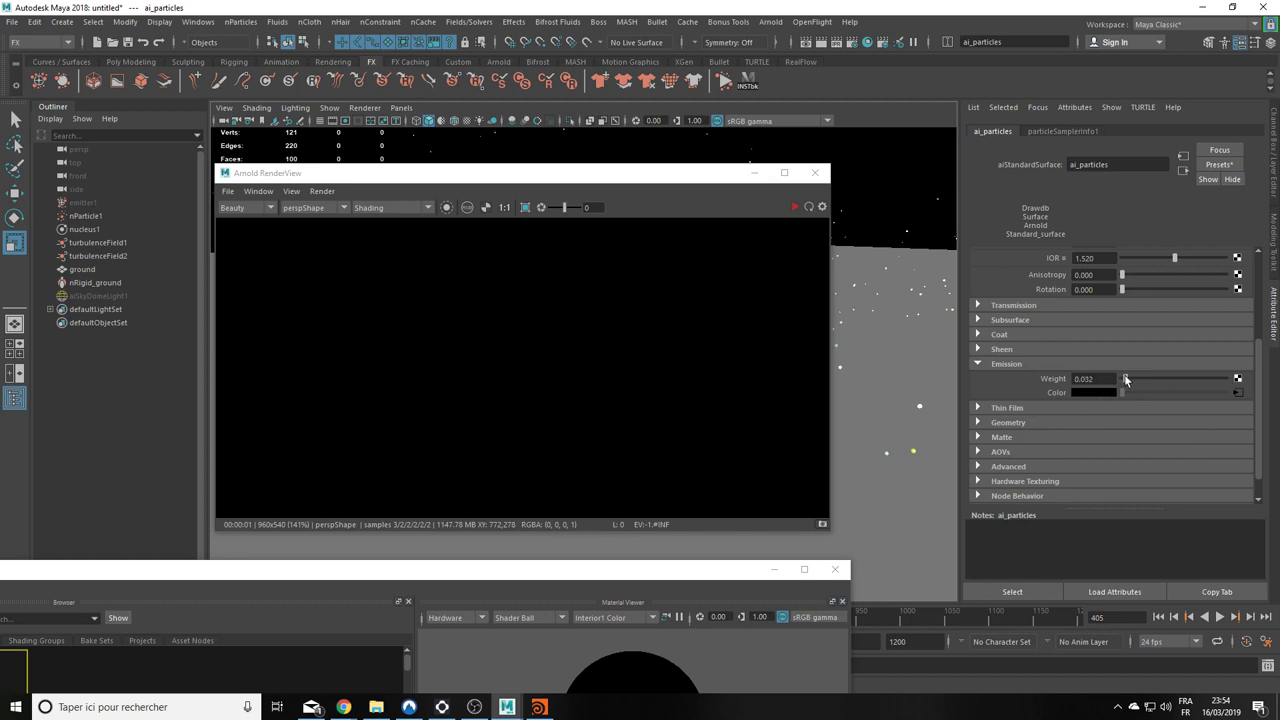
pyautogui.moveTo(1124, 378); pyautogui.dragTo(1238, 382)
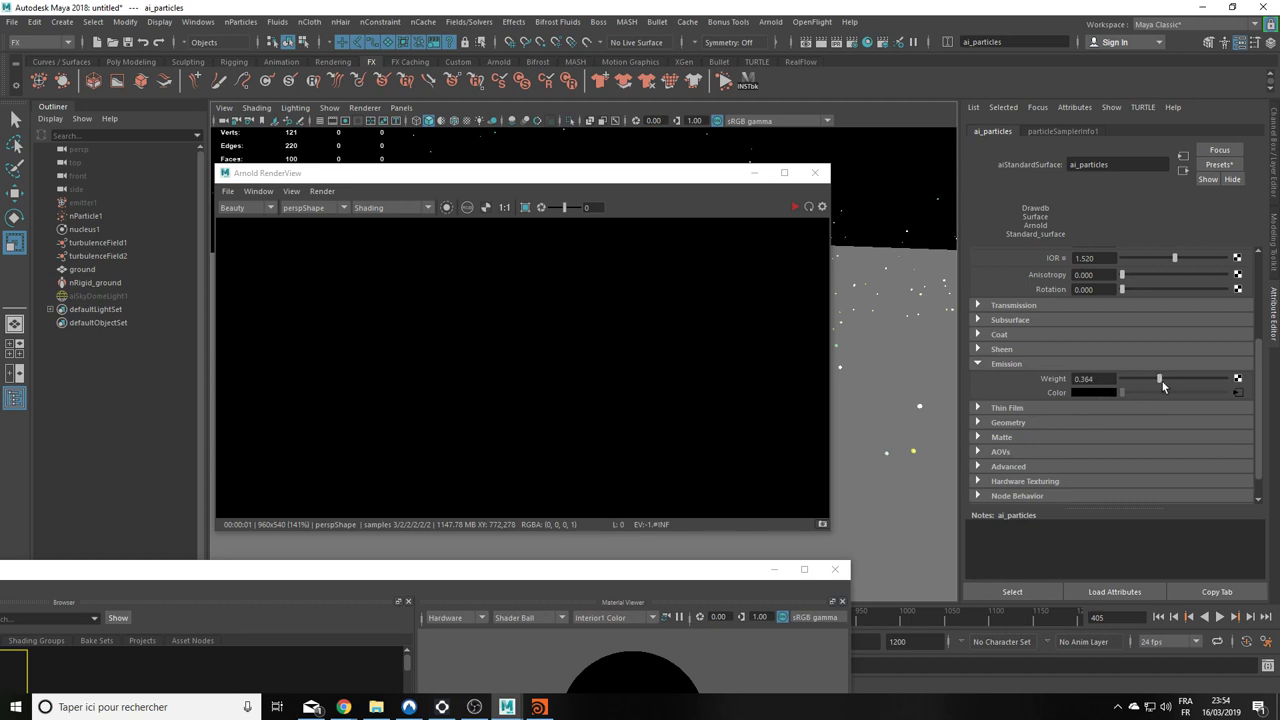
pyautogui.click(809, 207)
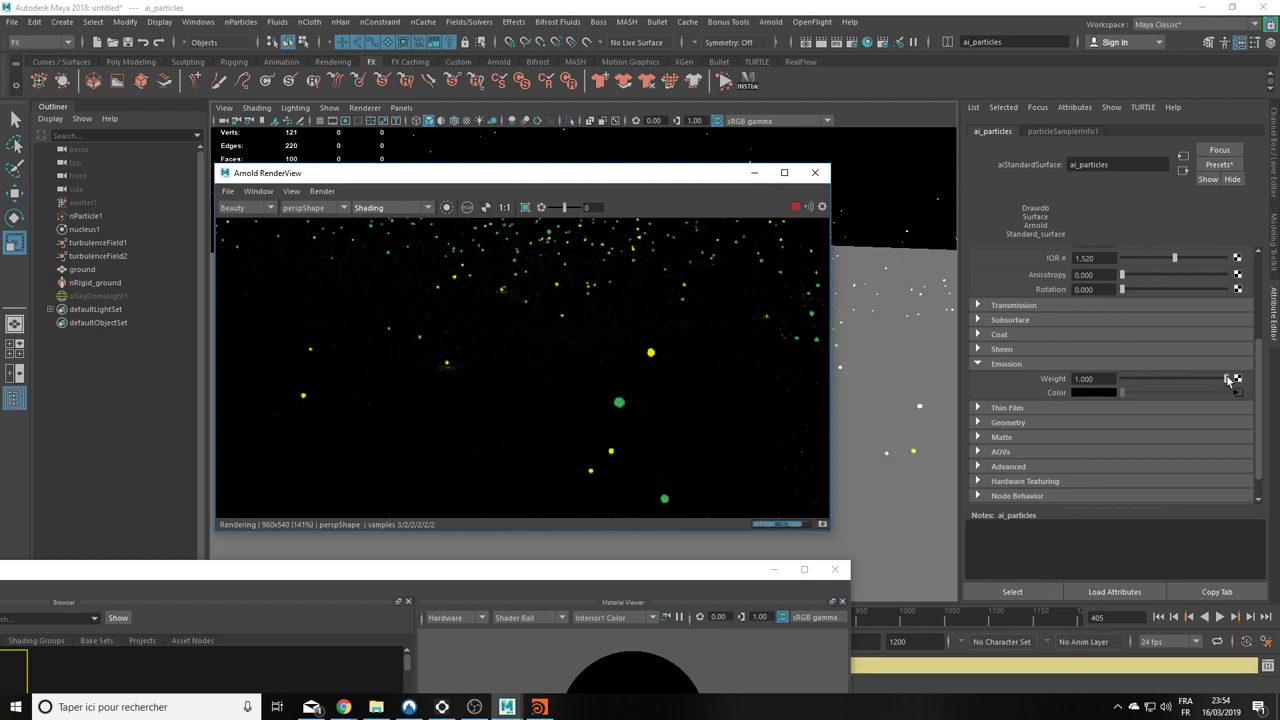
pyautogui.moveTo(1227, 379)
pyautogui.mouseDown()
pyautogui.moveTo(1139, 379)
pyautogui.moveTo(1065, 398)
pyautogui.moveTo(1230, 380)
pyautogui.mouseUp()
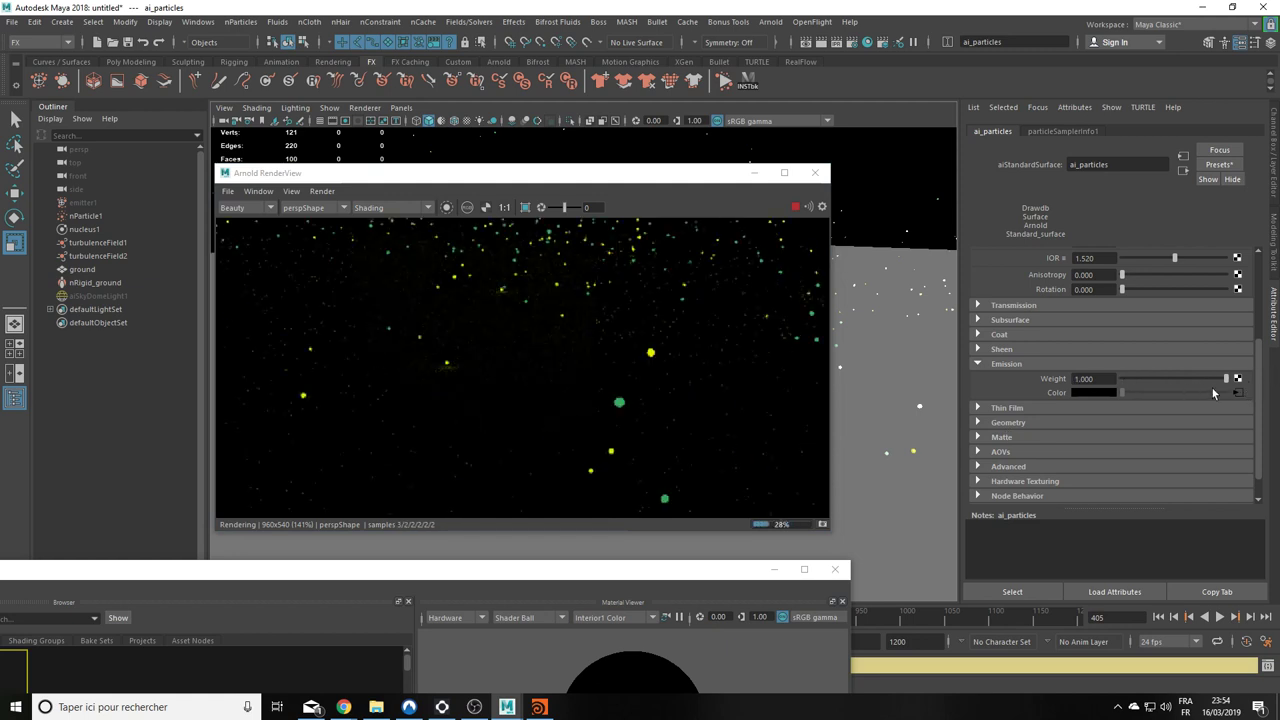
pyautogui.click(1085, 378)
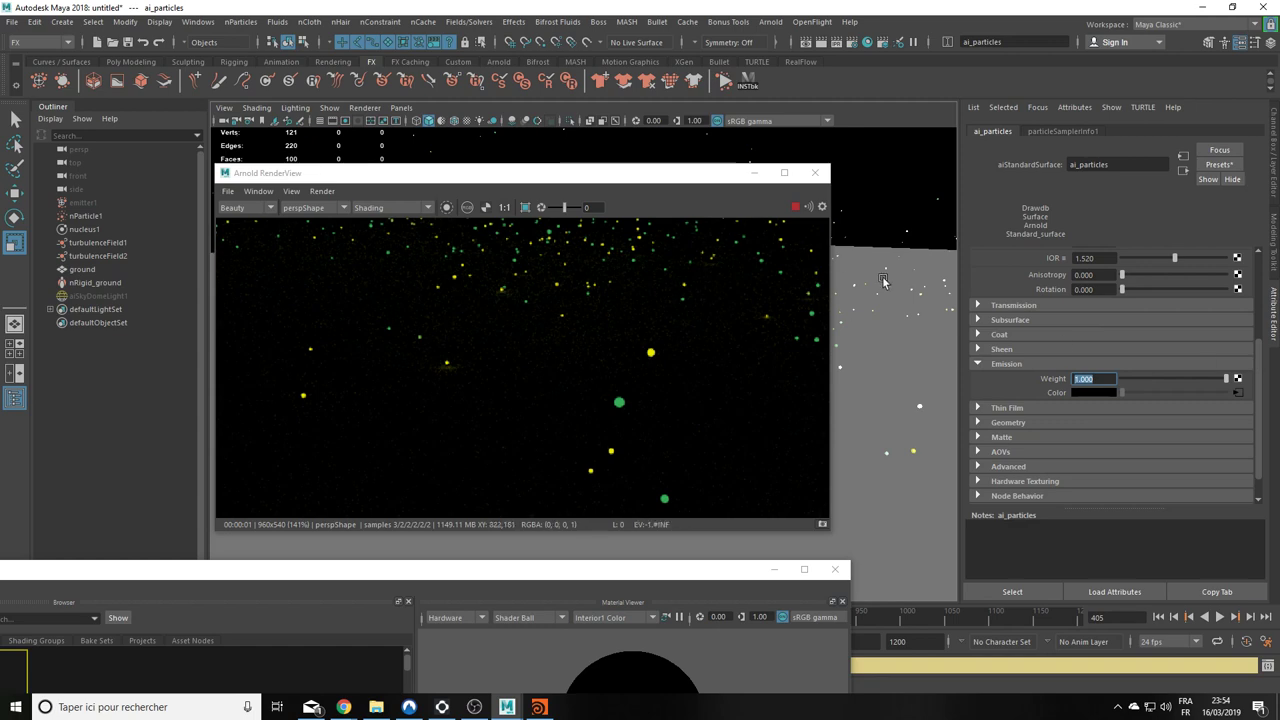
# Step: Minimize RenderView, check nParticle1's Color/Incandescence, and maximize Hypershade on the particle network
pyautogui.click(795, 207)
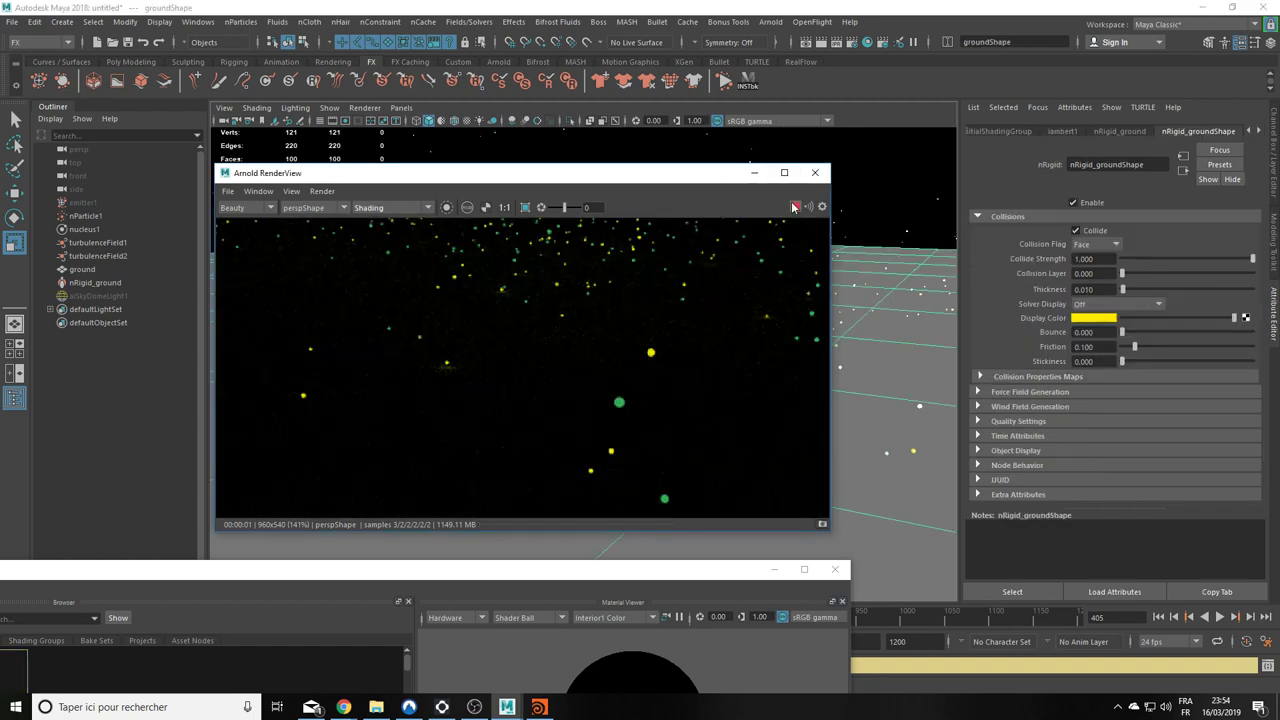
pyautogui.click(754, 172)
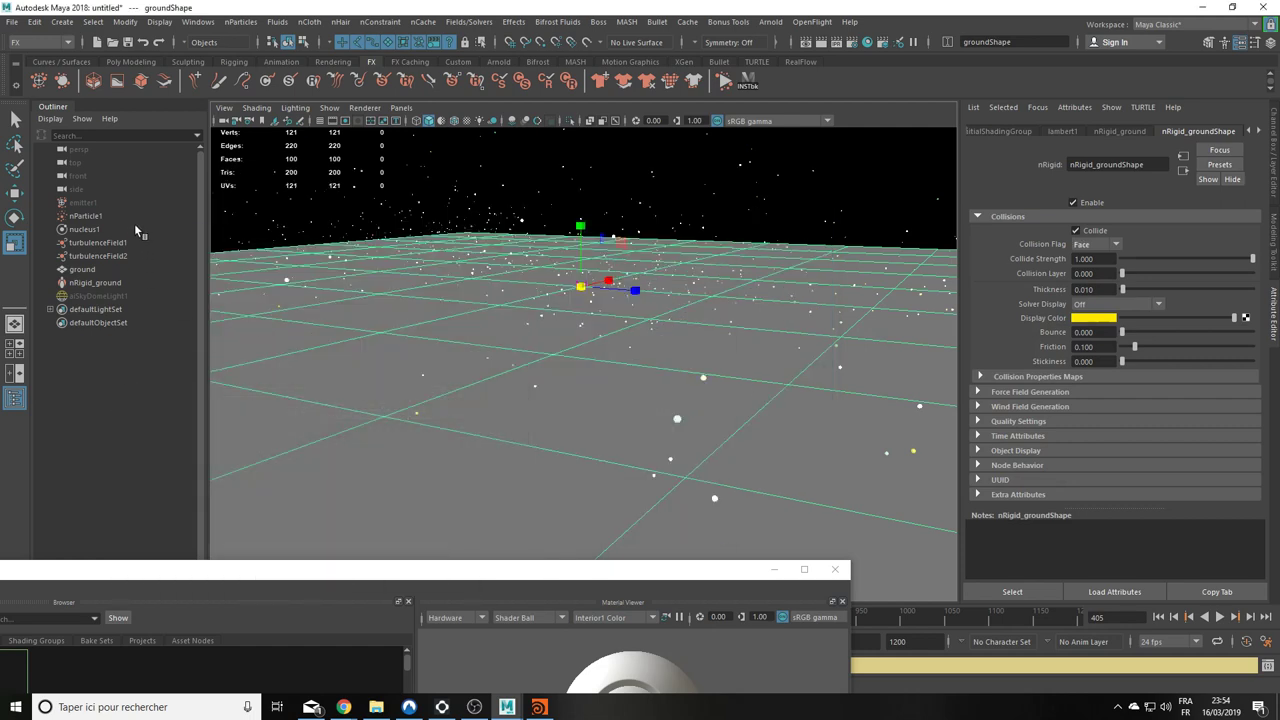
pyautogui.click(98, 216)
pyautogui.scroll(-5, 1110, 350)
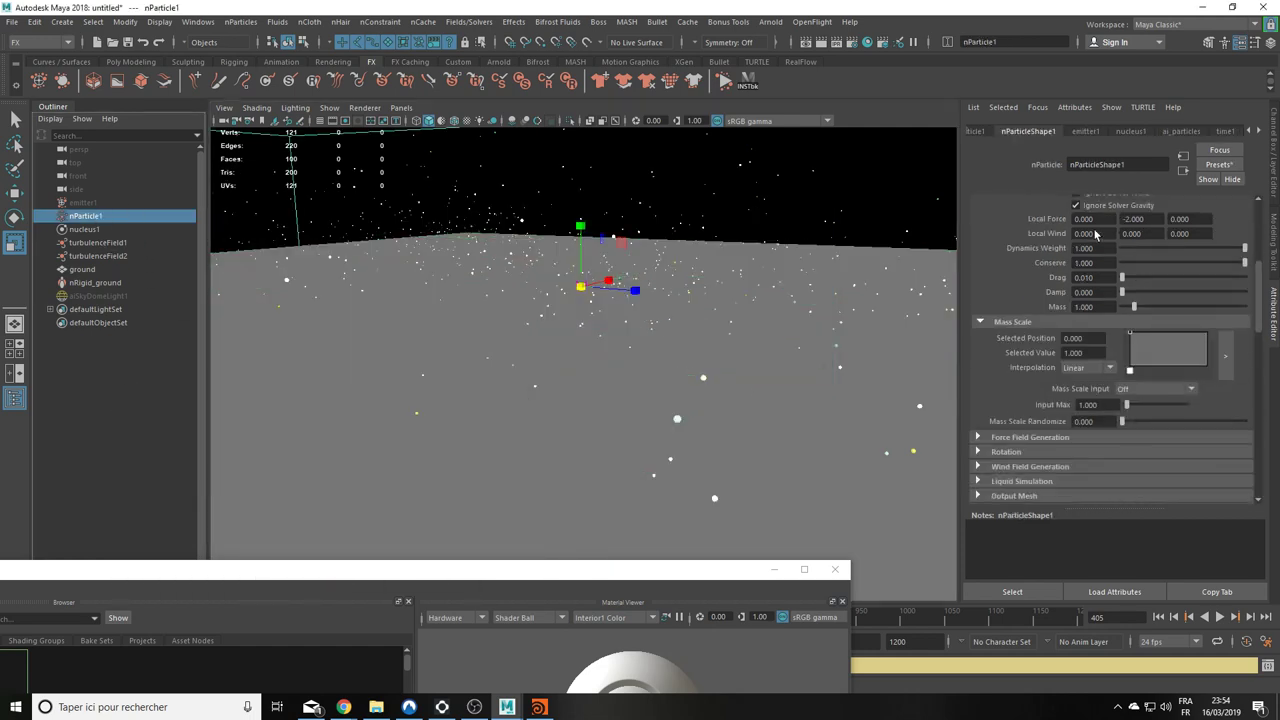
pyautogui.scroll(-5, 1110, 350)
pyautogui.scroll(-5, 1110, 350)
pyautogui.scroll(-3, 1097, 282)
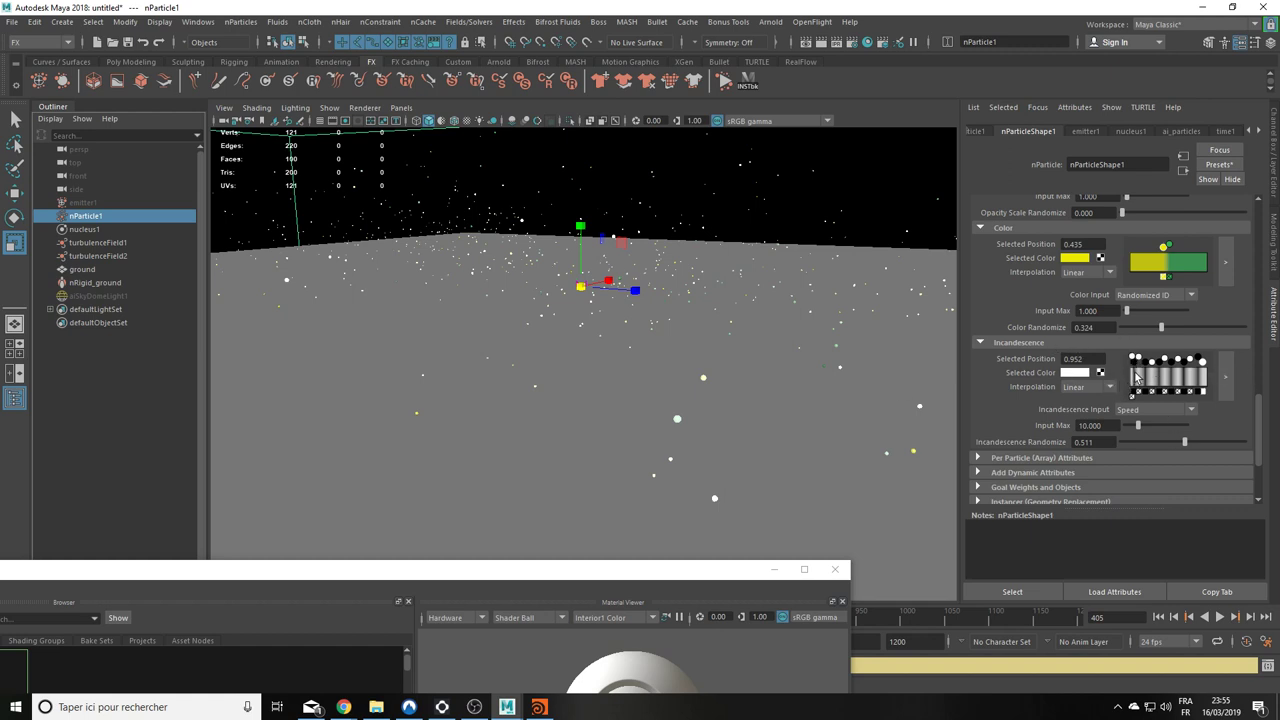
pyautogui.doubleClick(508, 575)
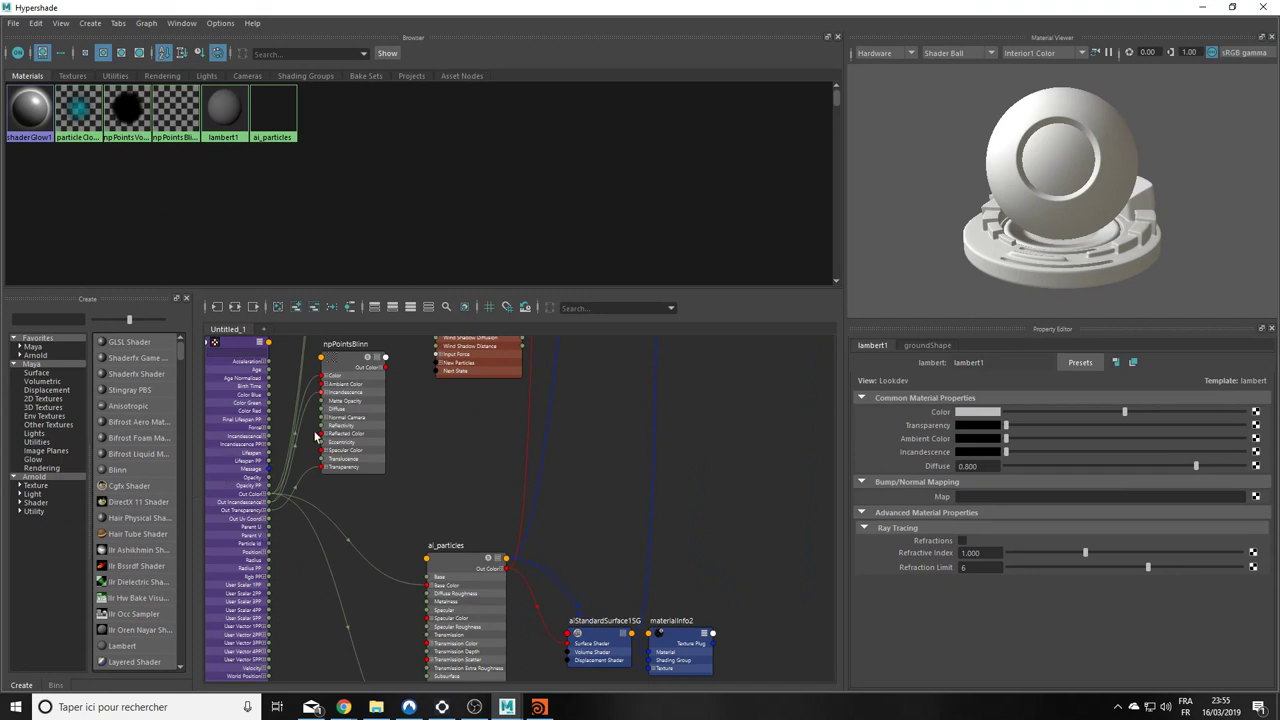
# Step: Connect particleSamplerInfo1's Out Incandescence R to ai_particles Emission and re-render
pyautogui.keyDown('alt'); pyautogui.moveTo(375, 469); pyautogui.dragTo(499, 454, button='middle'); pyautogui.keyUp('alt')
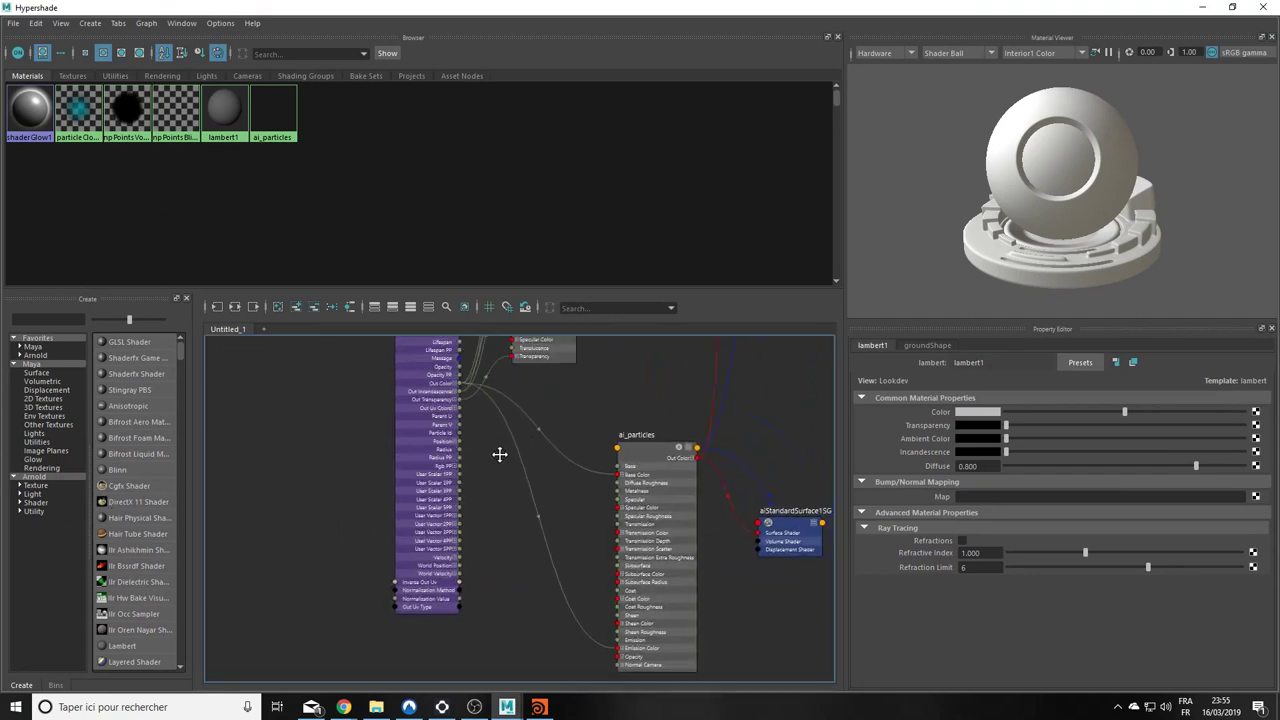
pyautogui.scroll(2, 499, 454)
pyautogui.click(416, 403)
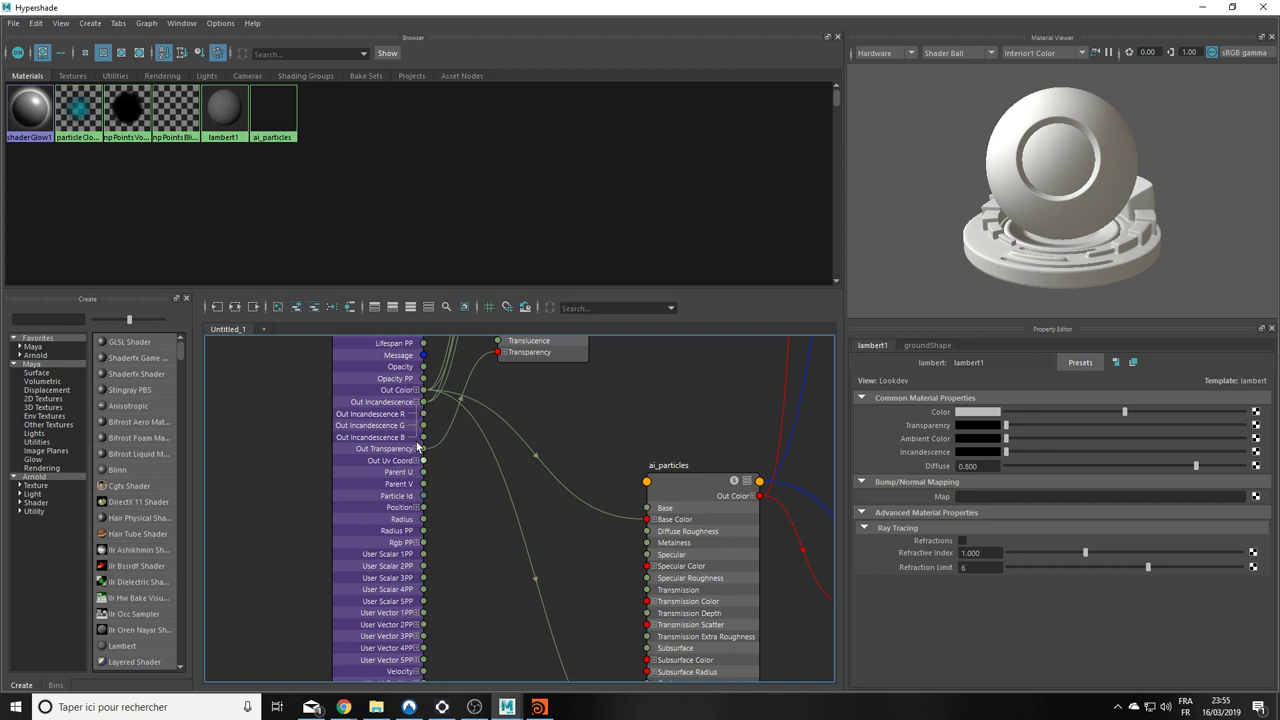
pyautogui.moveTo(627, 314); pyautogui.dragTo(578, 428)
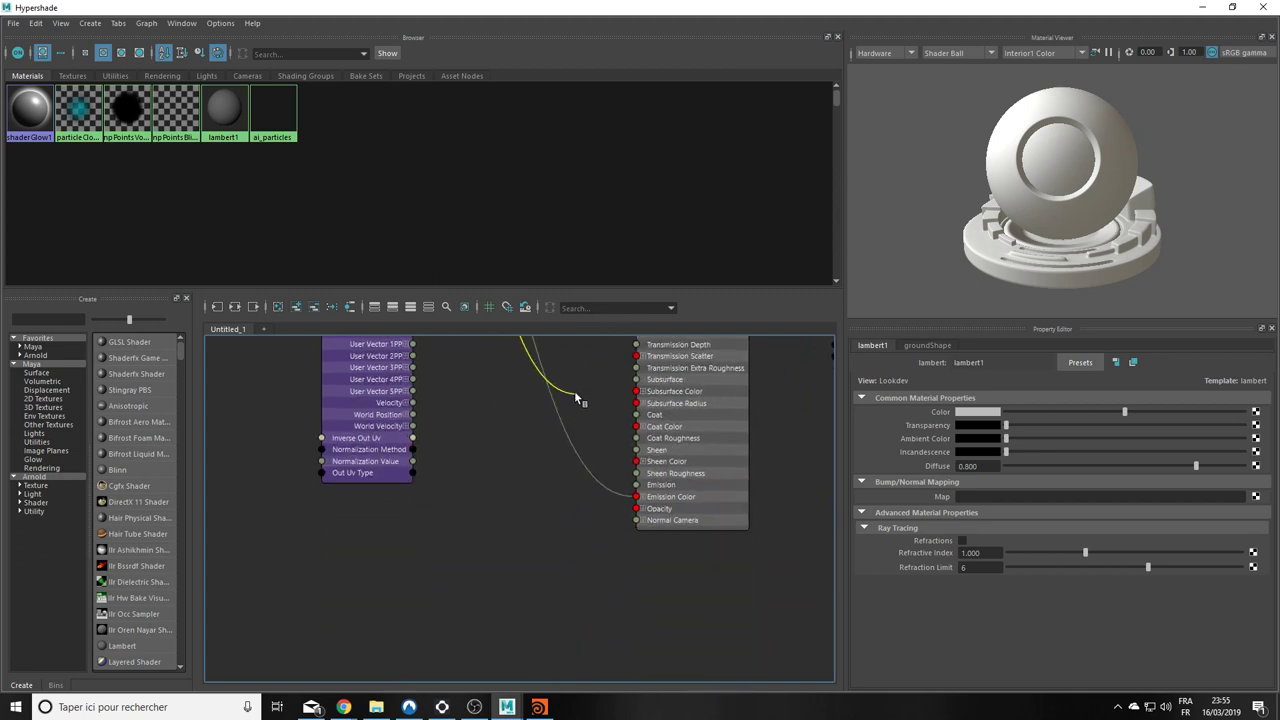
pyautogui.moveTo(578, 428); pyautogui.dragTo(636, 487)
pyautogui.click(1202, 7)
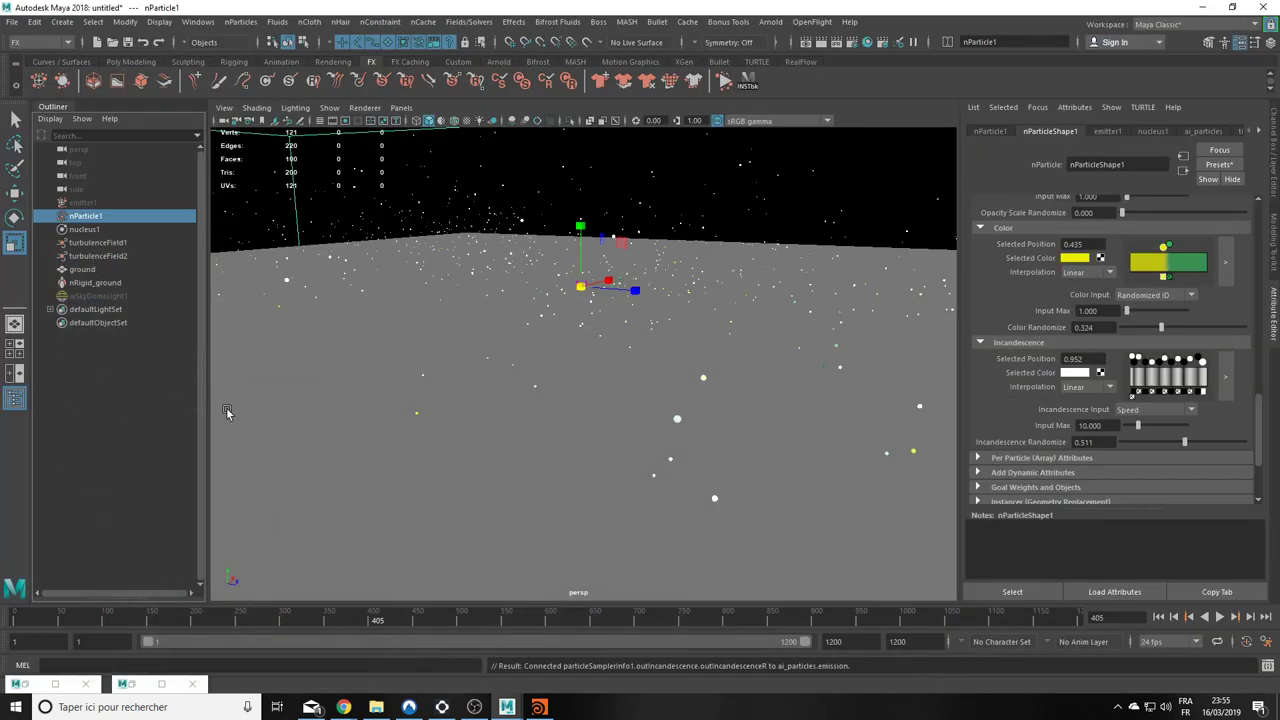
pyautogui.click(55, 684)
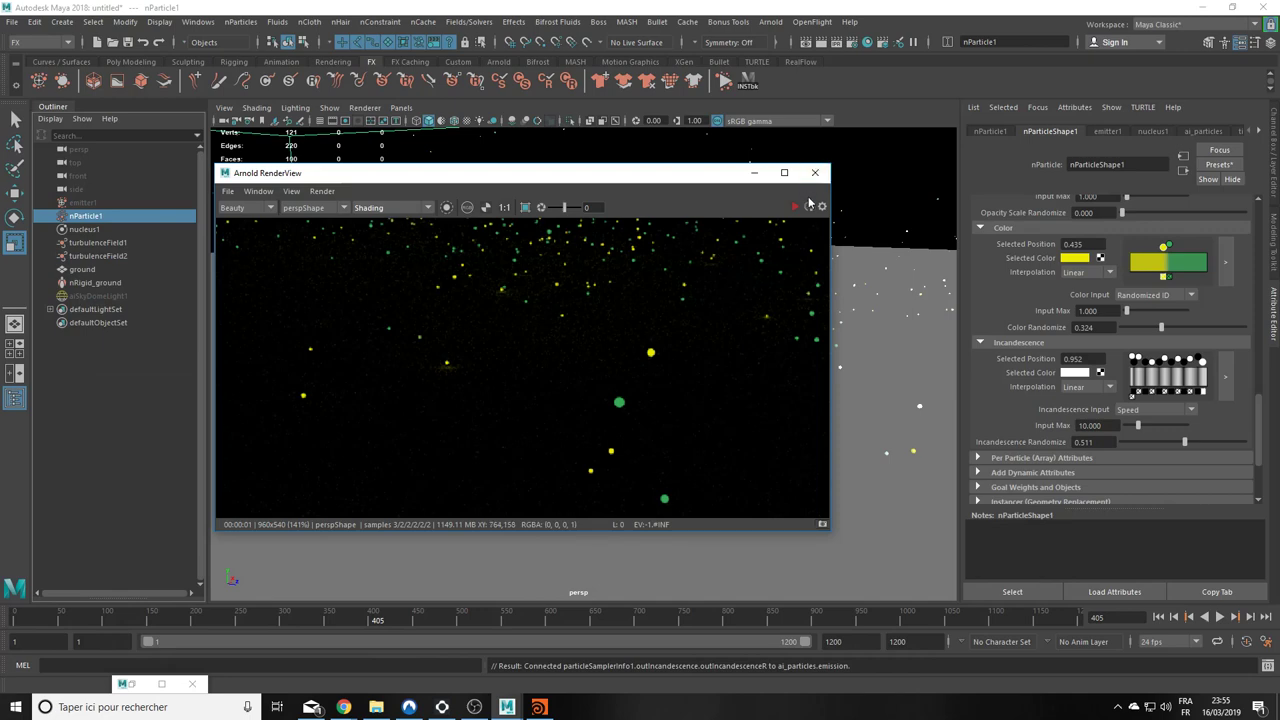
pyautogui.click(808, 207)
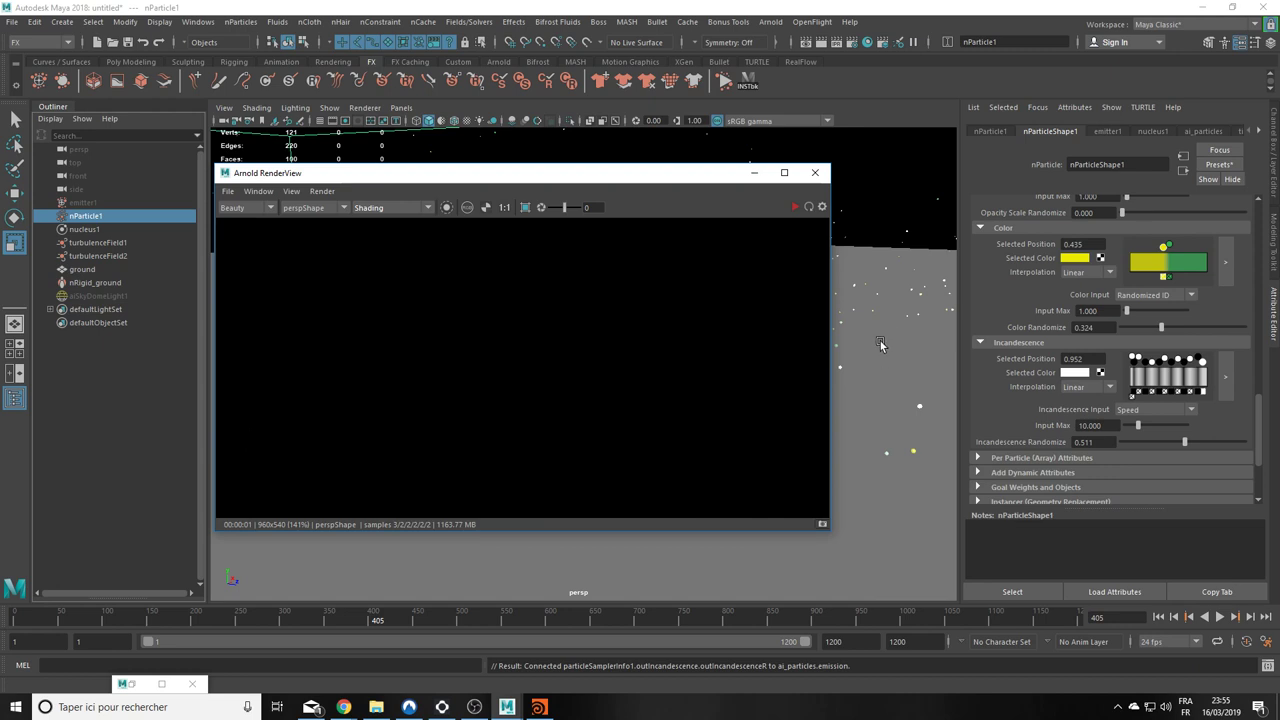
# Step: Tidy the graph by moving particleSamplerInfo1 and collapsing its Out Incandescence channels
pyautogui.doubleClick(140, 688)
pyautogui.moveTo(470, 415)
pyautogui.mouseDown(button='middle')
pyautogui.moveTo(607, 578)
pyautogui.moveTo(713, 446)
pyautogui.mouseUp(button='middle')
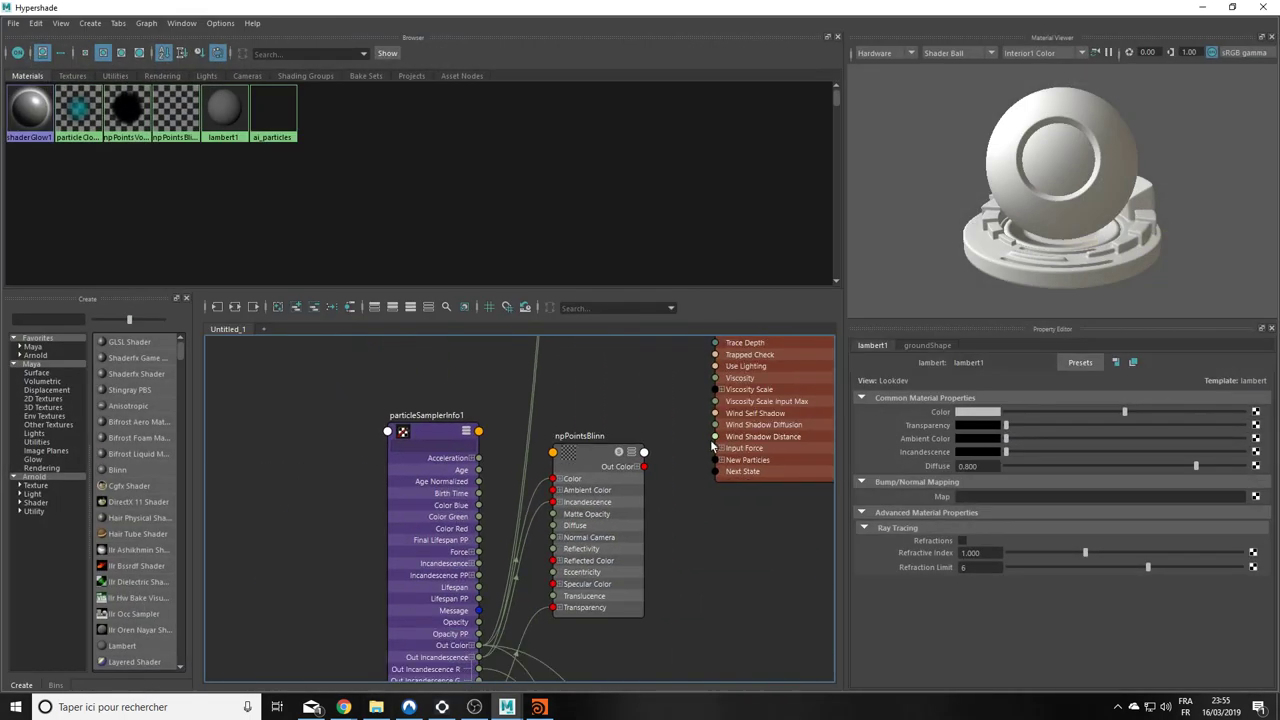
pyautogui.moveTo(436, 426); pyautogui.dragTo(298, 371)
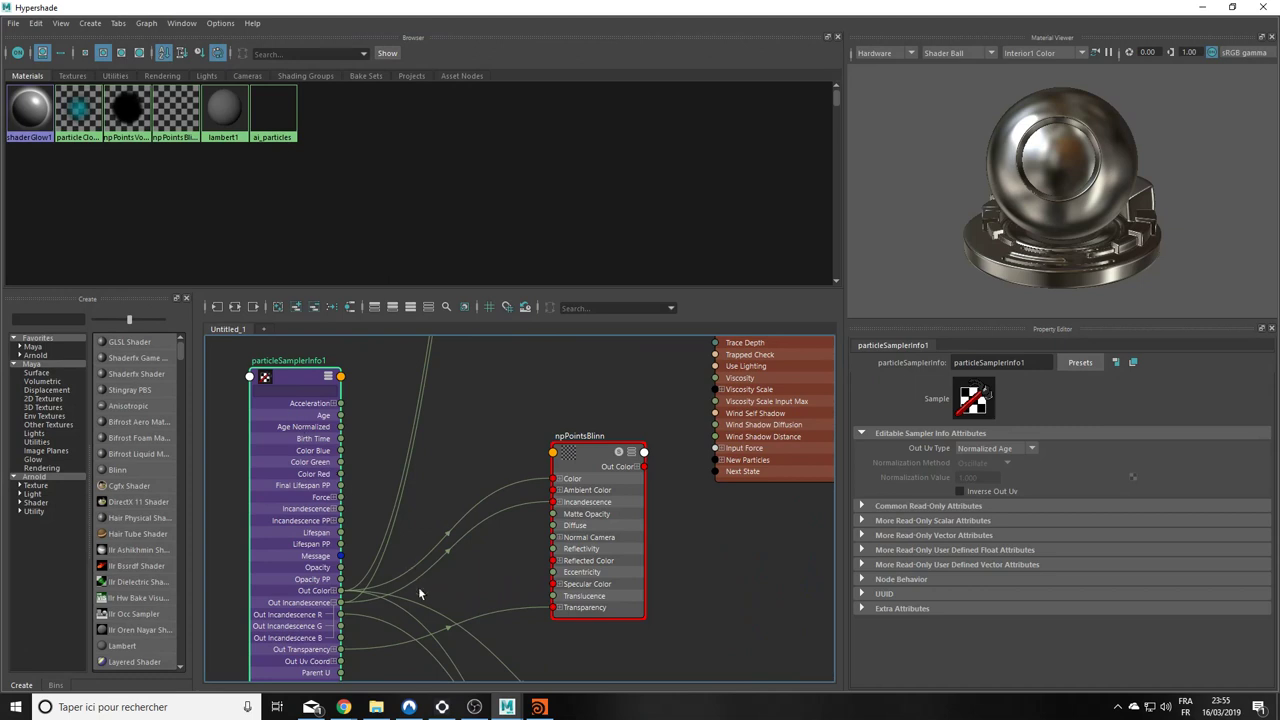
pyautogui.moveTo(419, 594); pyautogui.dragTo(463, 386, button='middle')
pyautogui.scroll(2, 455, 390)
pyautogui.moveTo(431, 484); pyautogui.dragTo(495, 660, button='middle')
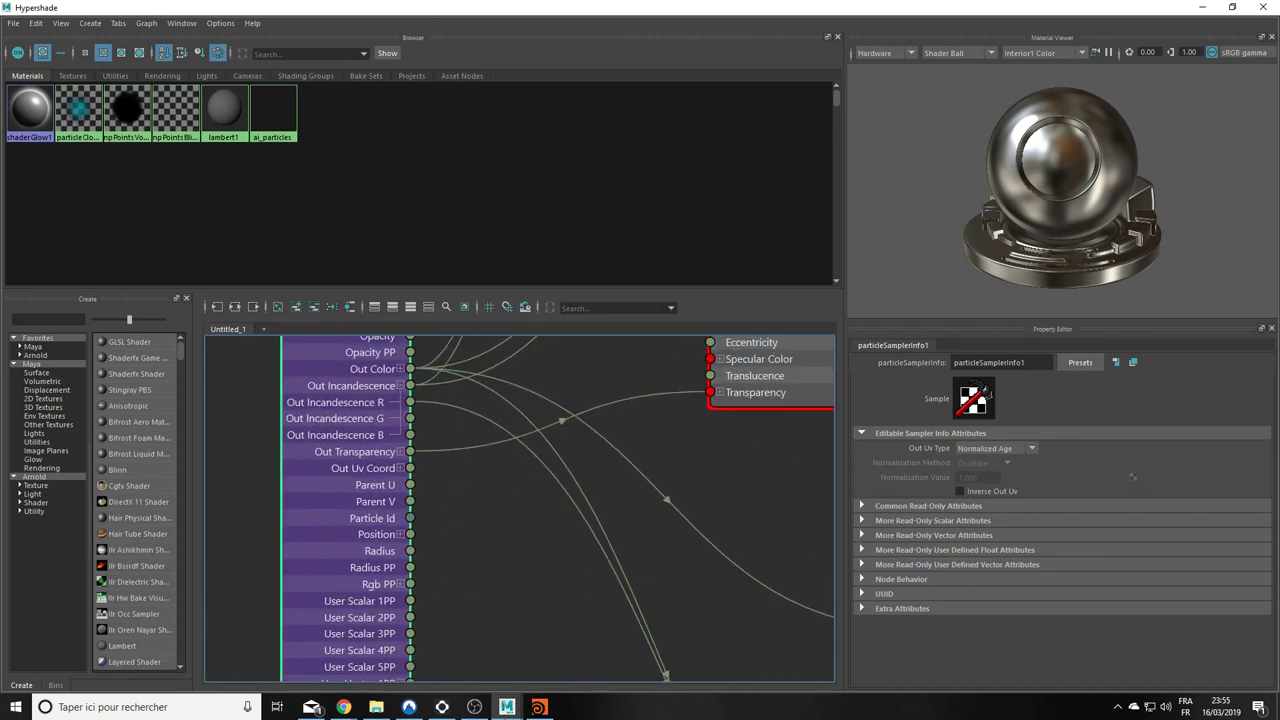
pyautogui.click(405, 492)
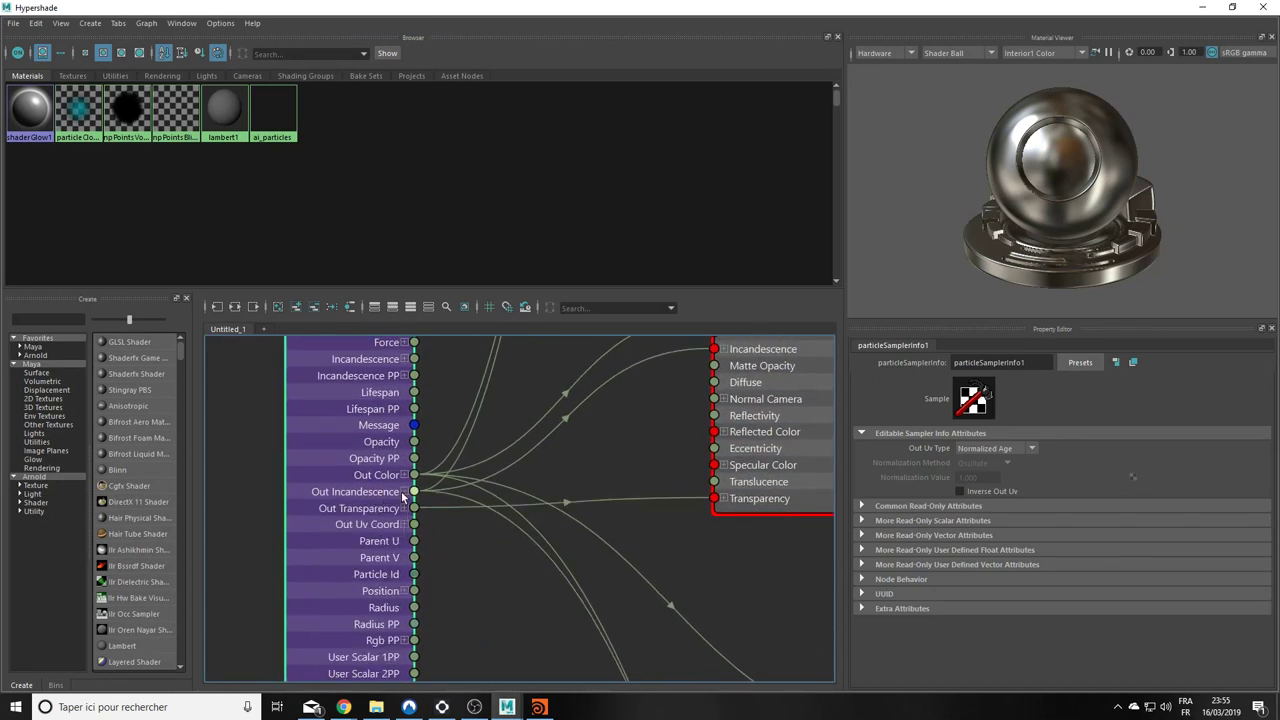
pyautogui.moveTo(357, 418); pyautogui.dragTo(356, 415)
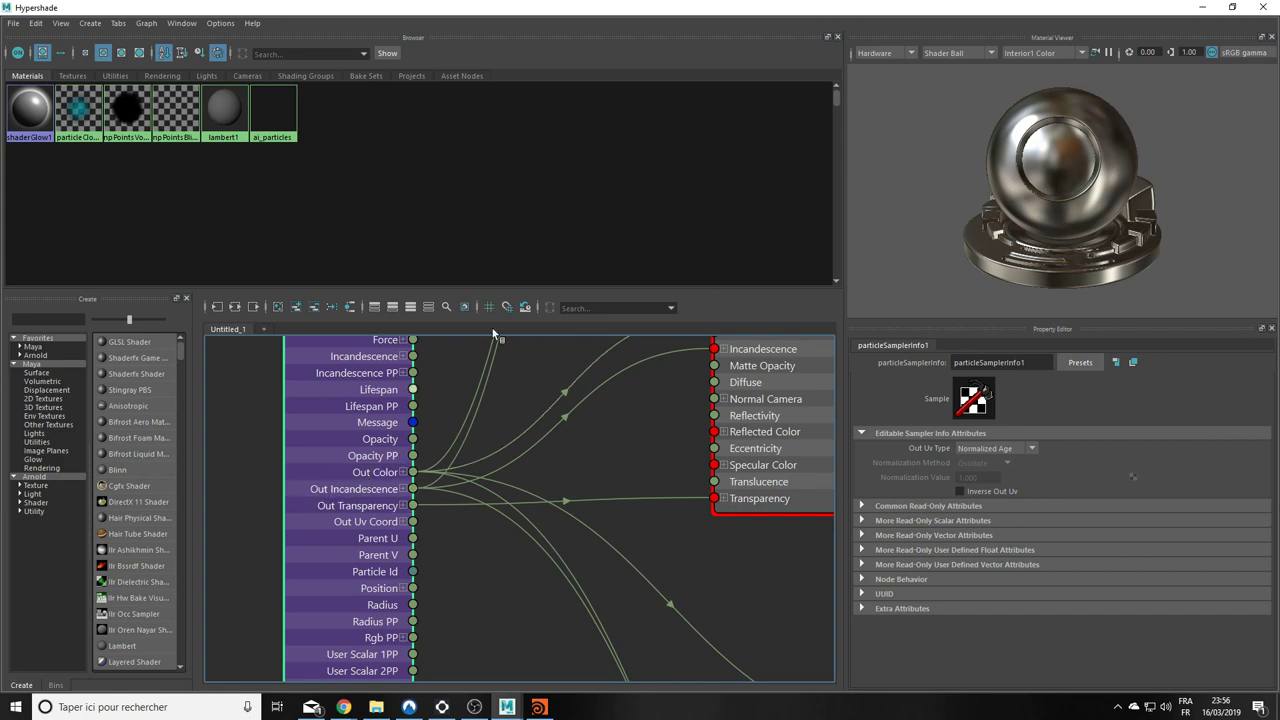
pyautogui.click(1205, 7)
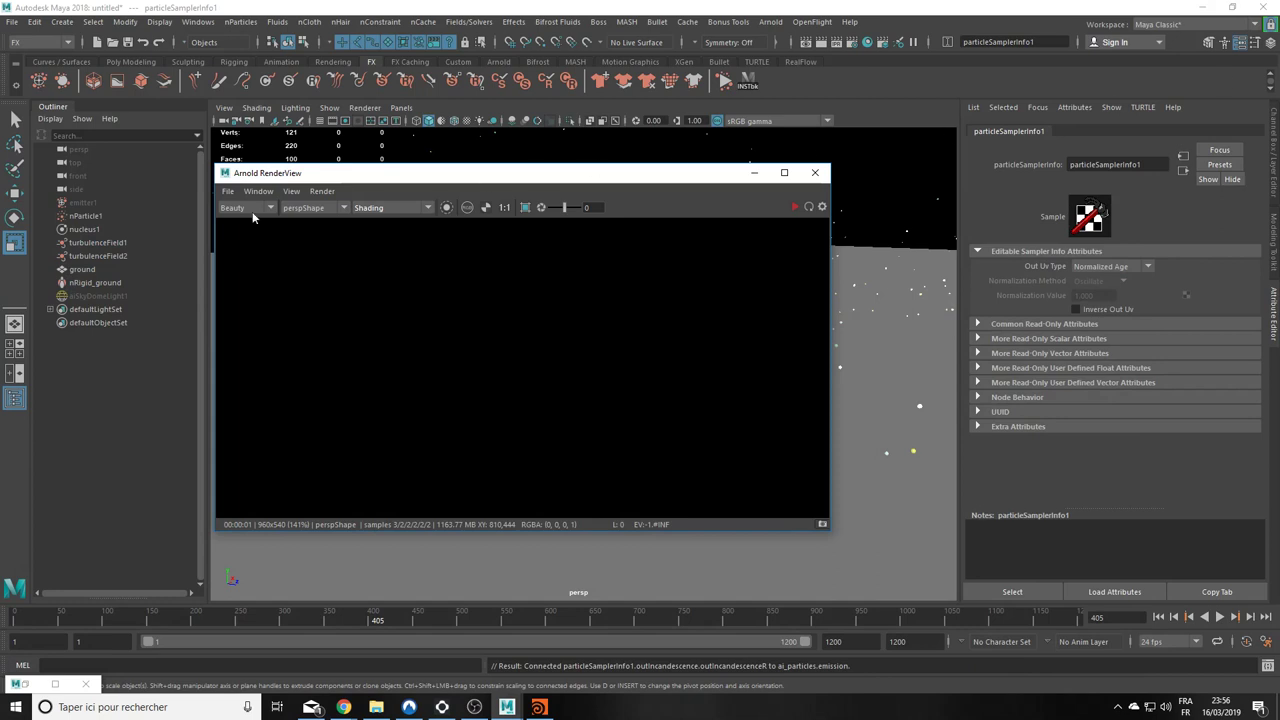
# Step: Set nParticleShape1's Arnold Export Attributes to incandescencePP
pyautogui.click(78, 217)
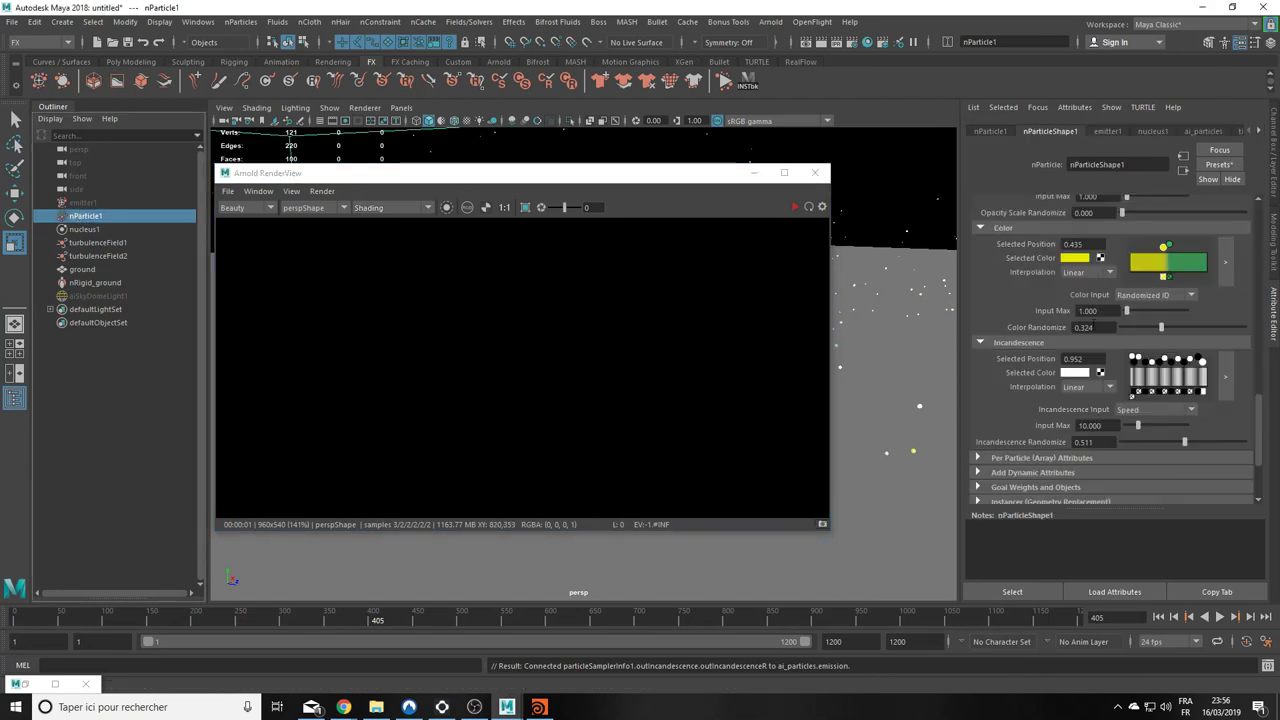
pyautogui.scroll(-2, 1018, 325)
pyautogui.click(1001, 452)
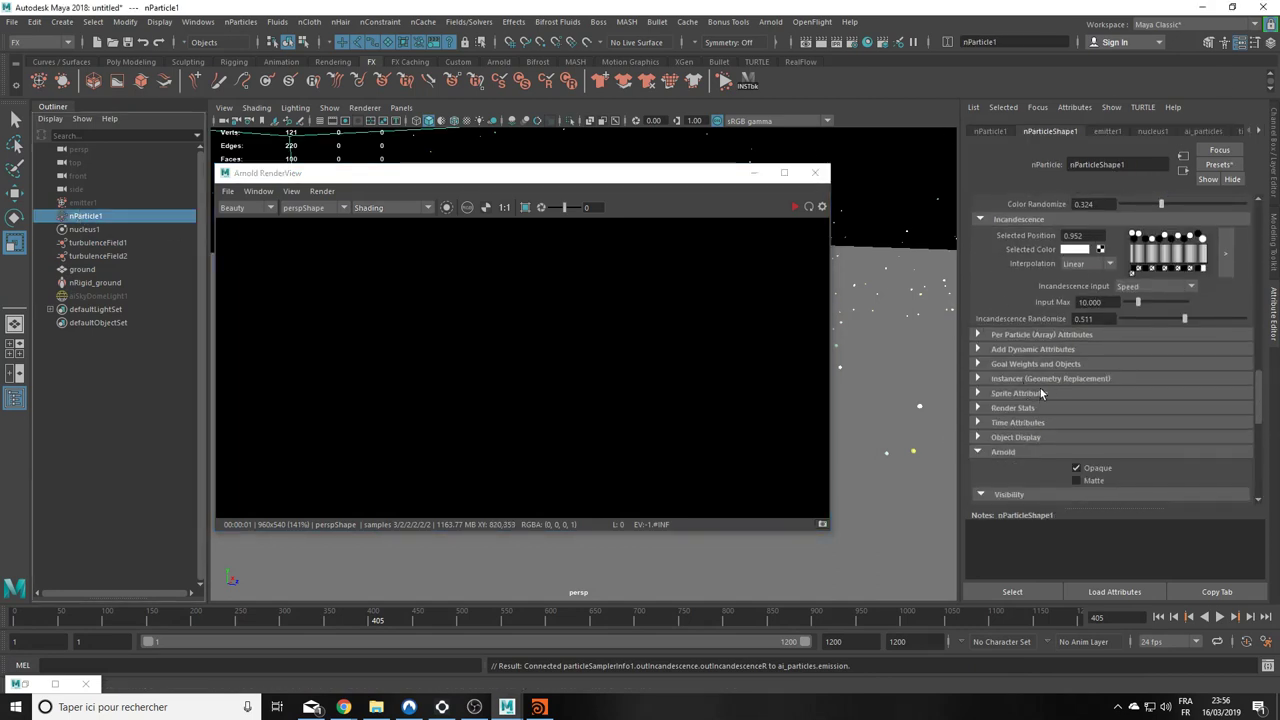
pyautogui.scroll(-3, 1040, 388)
pyautogui.scroll(-2, 1018, 375)
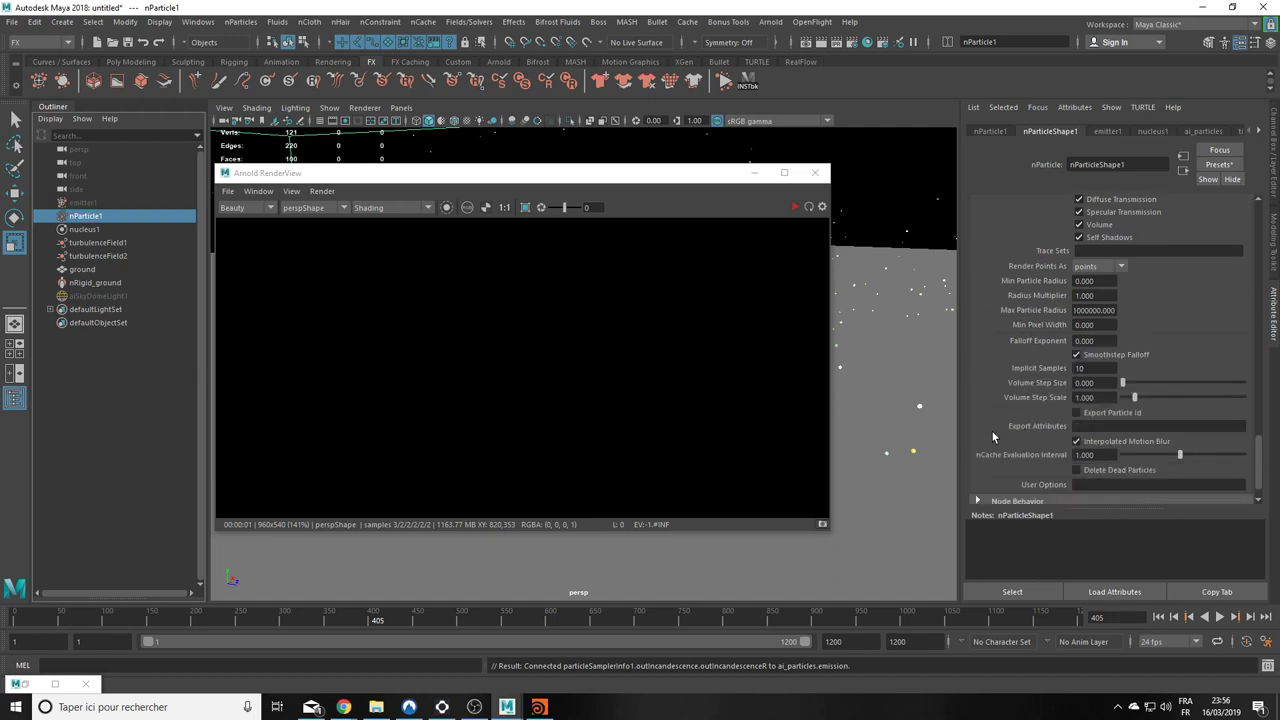
pyautogui.click(1101, 425)
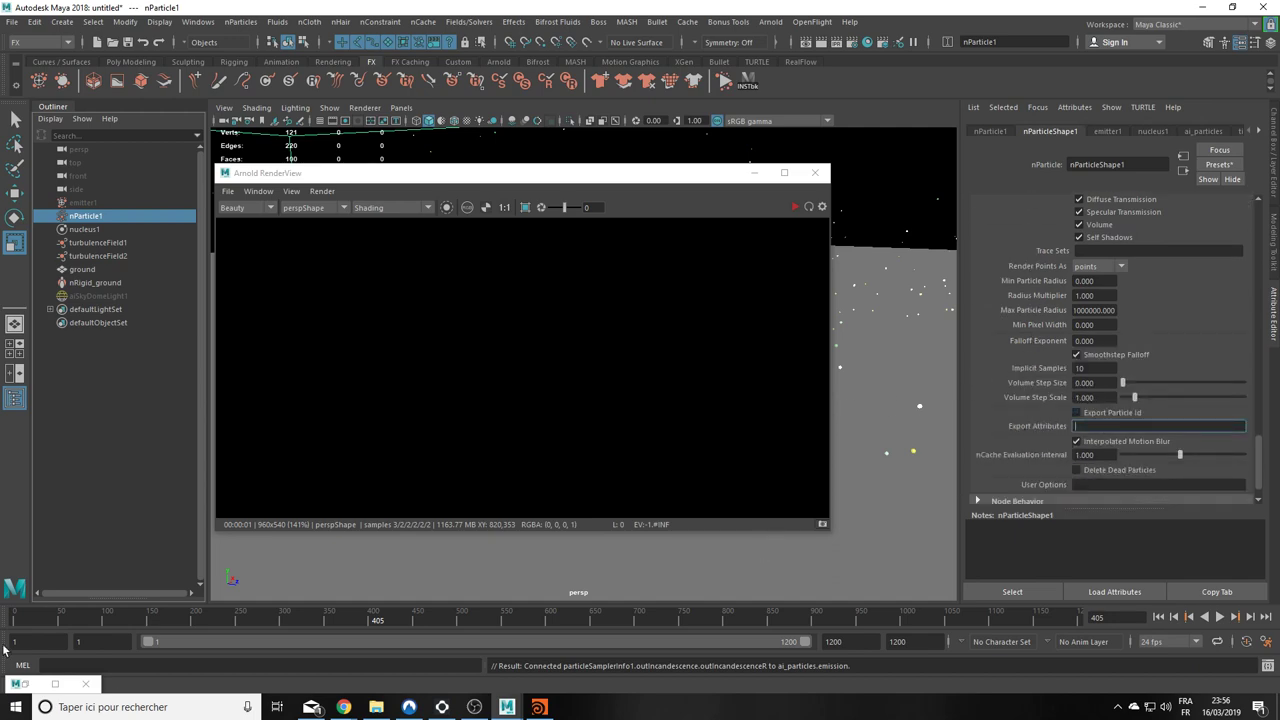
pyautogui.click(55, 683)
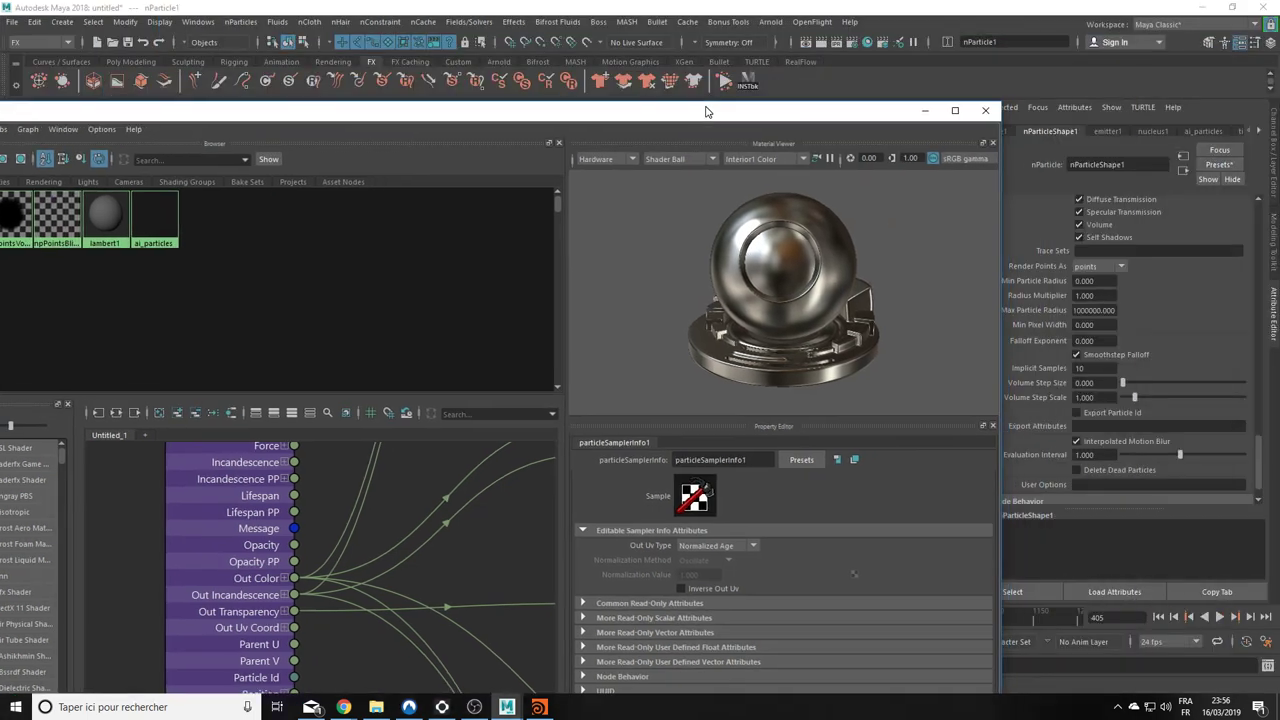
pyautogui.moveTo(987, 6); pyautogui.dragTo(591, 79)
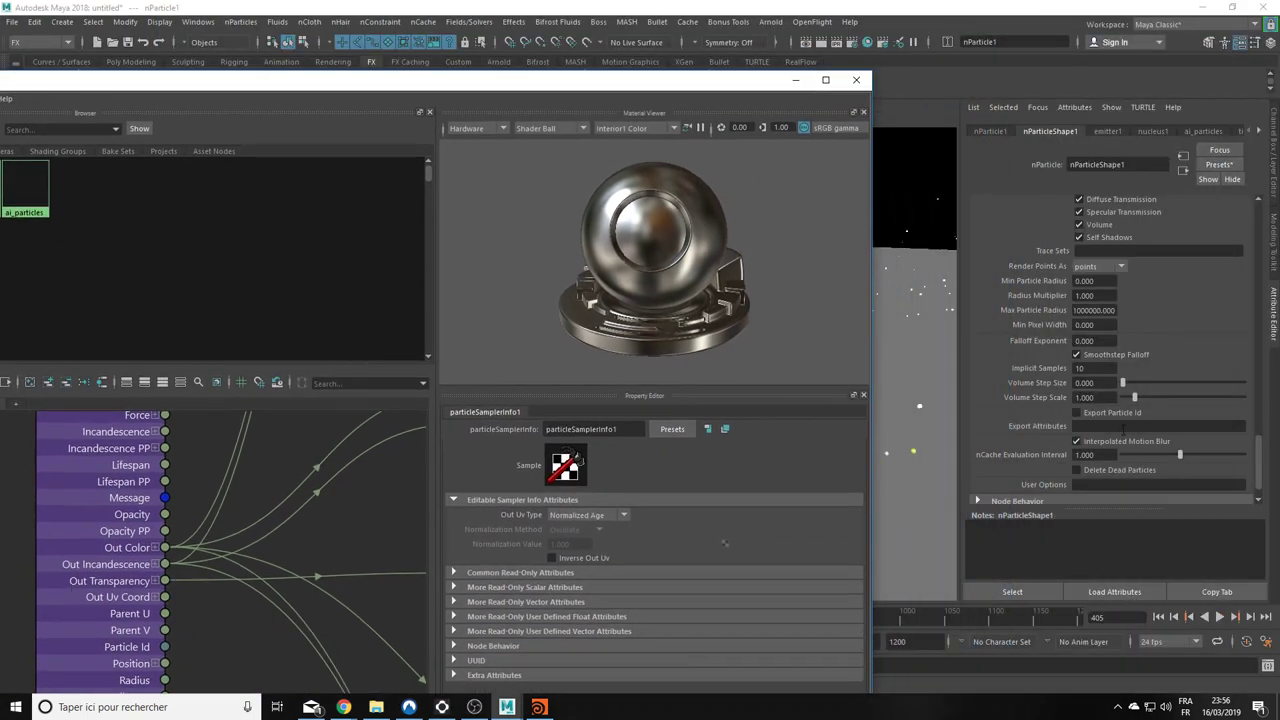
pyautogui.click(1118, 426)
pyautogui.write('incandescencePP')
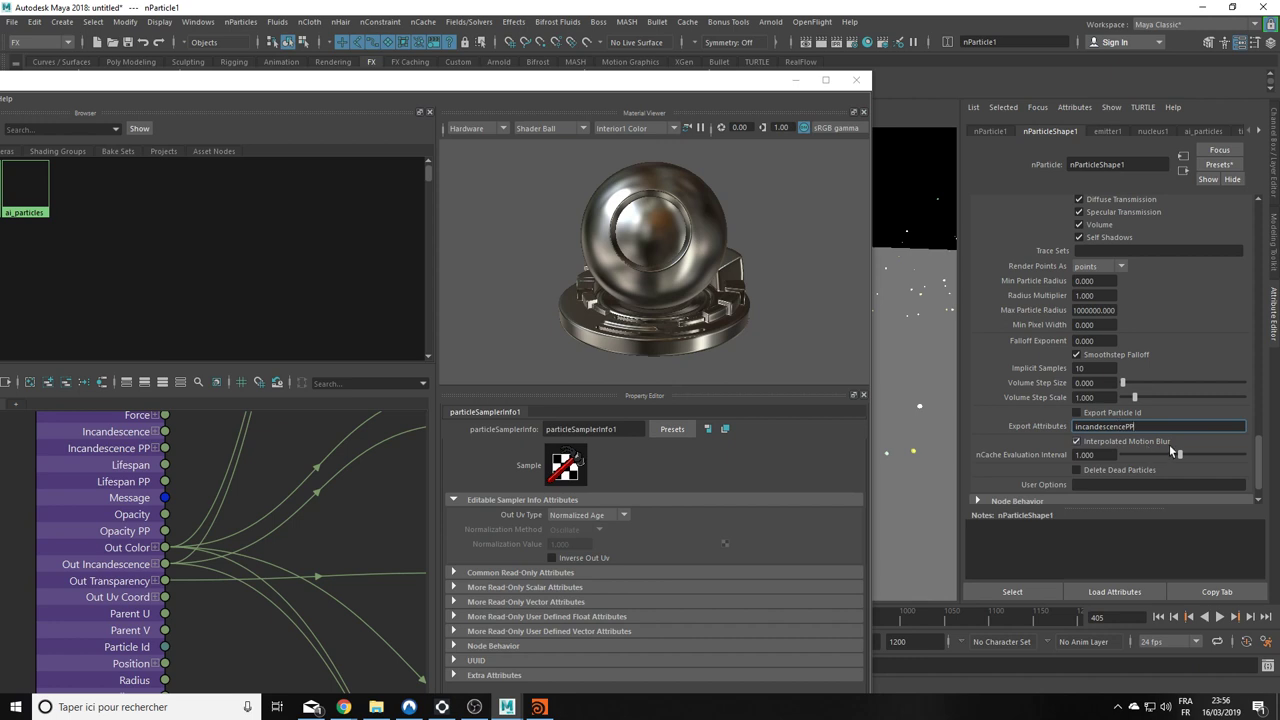
pyautogui.press('Return')
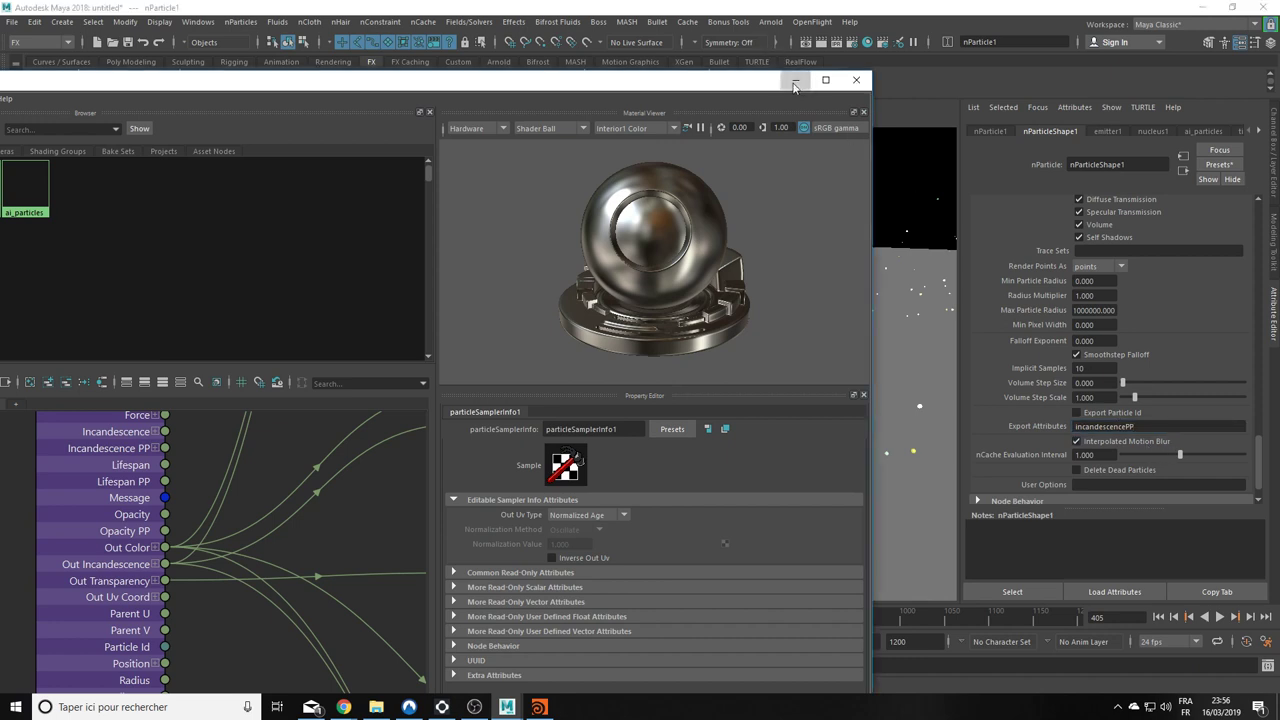
pyautogui.click(797, 79)
# Step: Play the simulation to frame 47 and re-render it in Arnold RenderView
pyautogui.click(1157, 617)
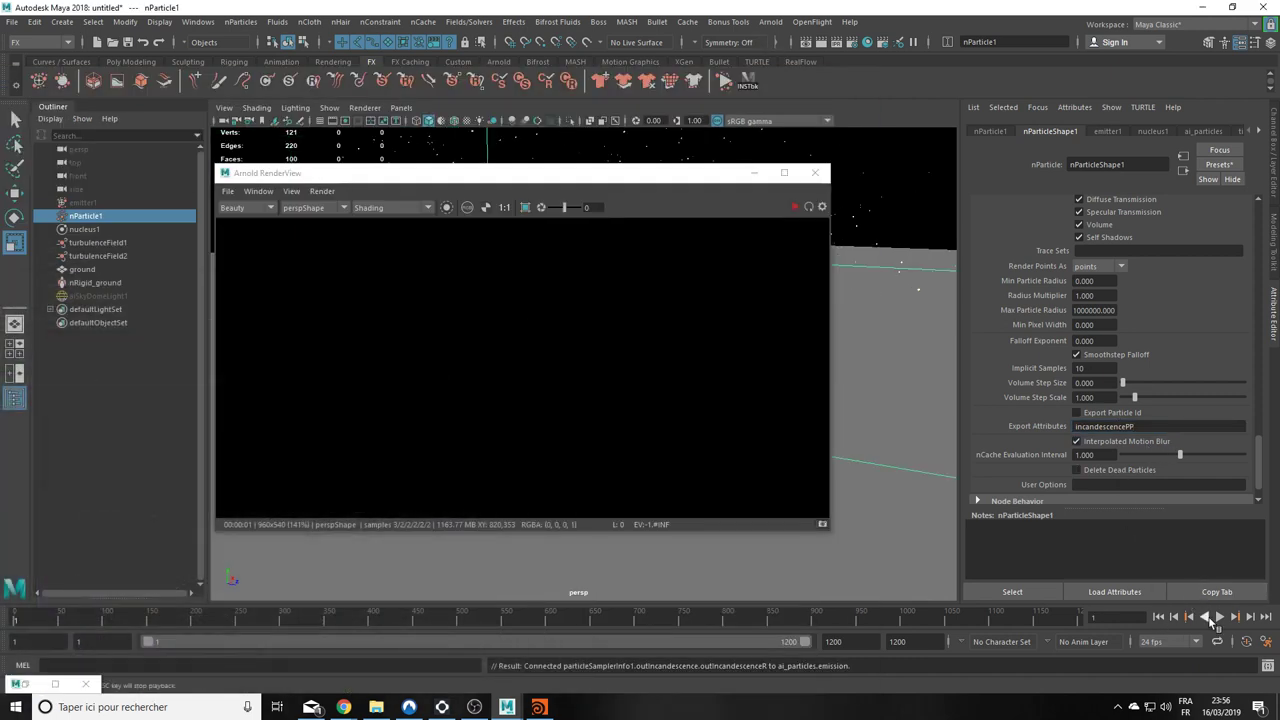
pyautogui.click(1219, 617)
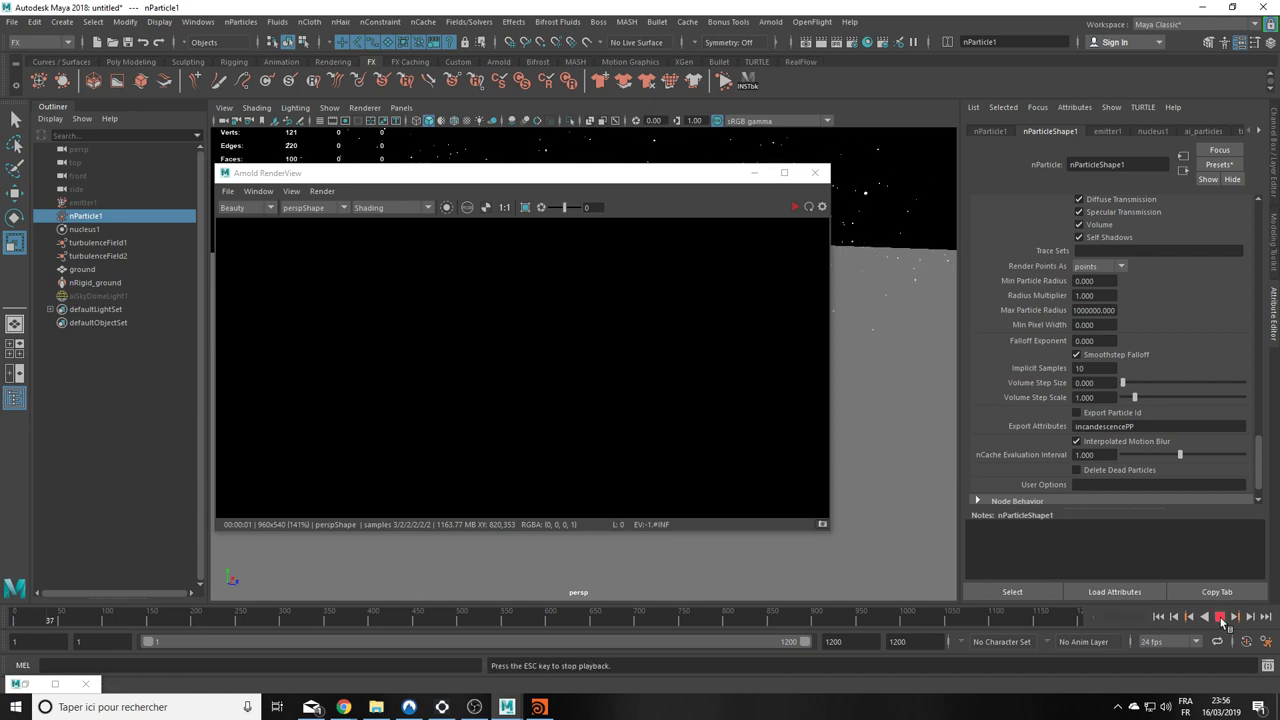
pyautogui.click(1219, 617)
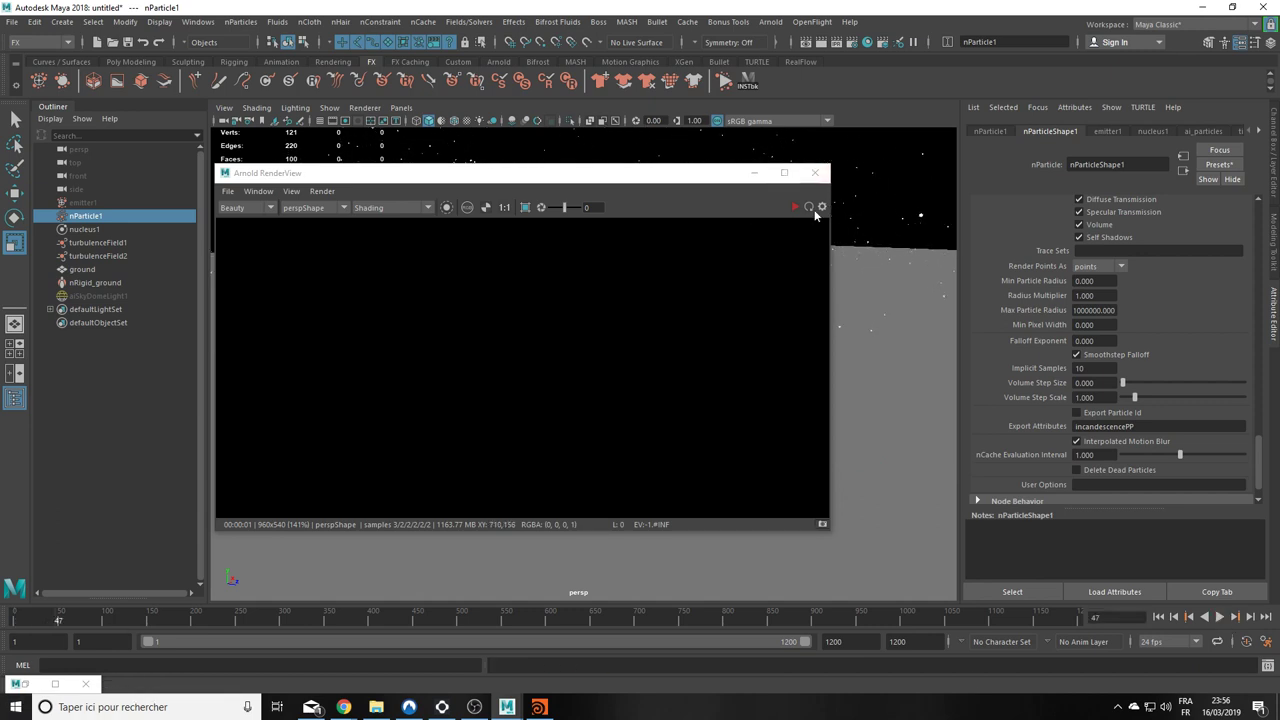
pyautogui.click(809, 207)
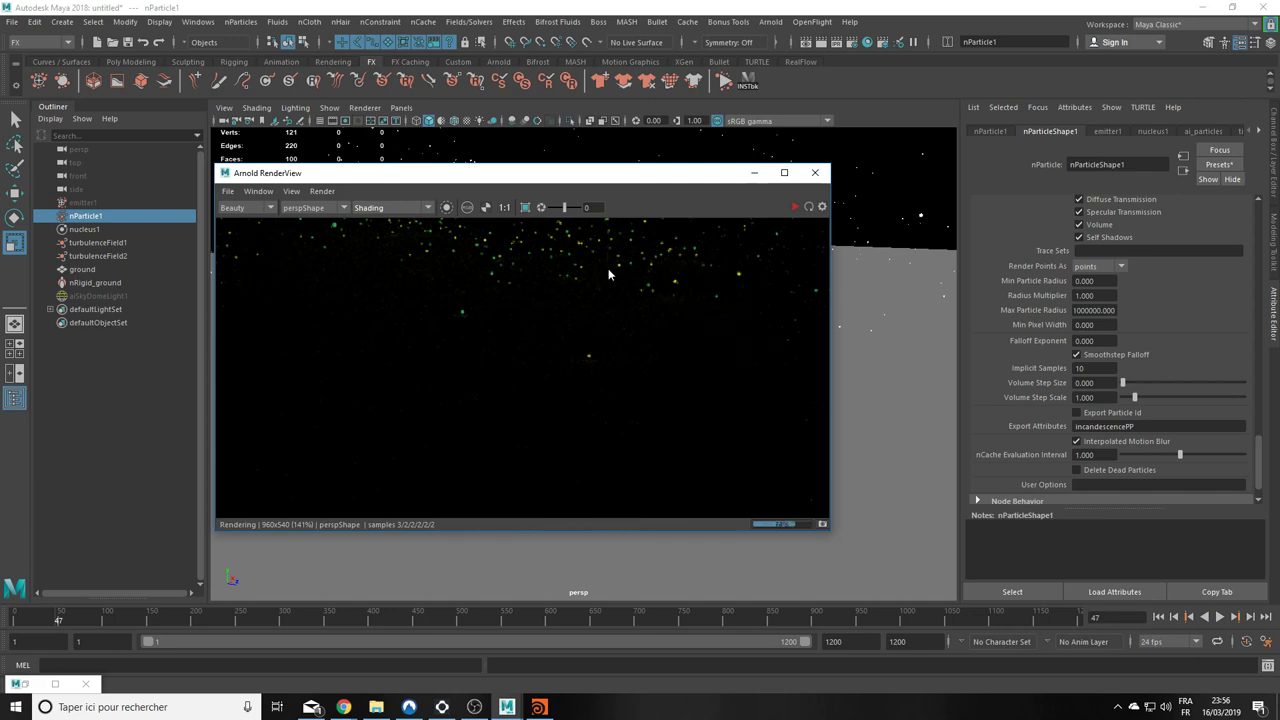
pyautogui.moveTo(603, 383); pyautogui.dragTo(617, 413, button='middle')
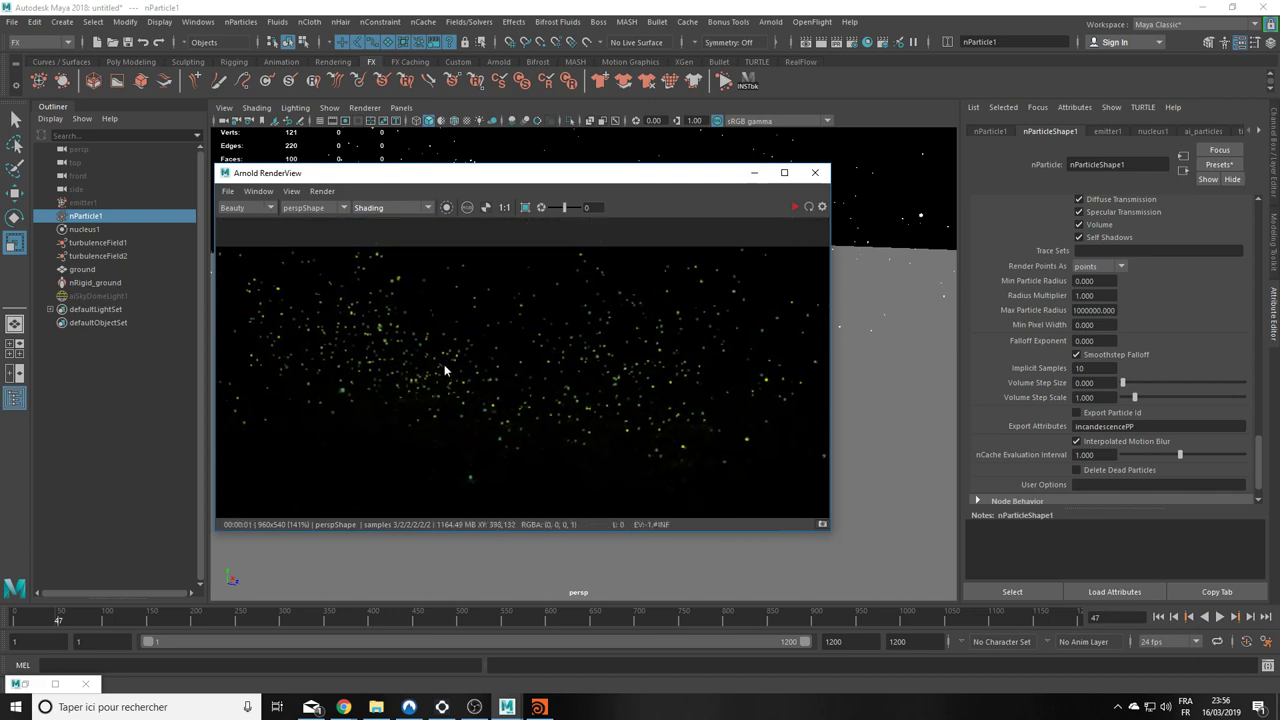
pyautogui.moveTo(700, 173); pyautogui.dragTo(675, 392)
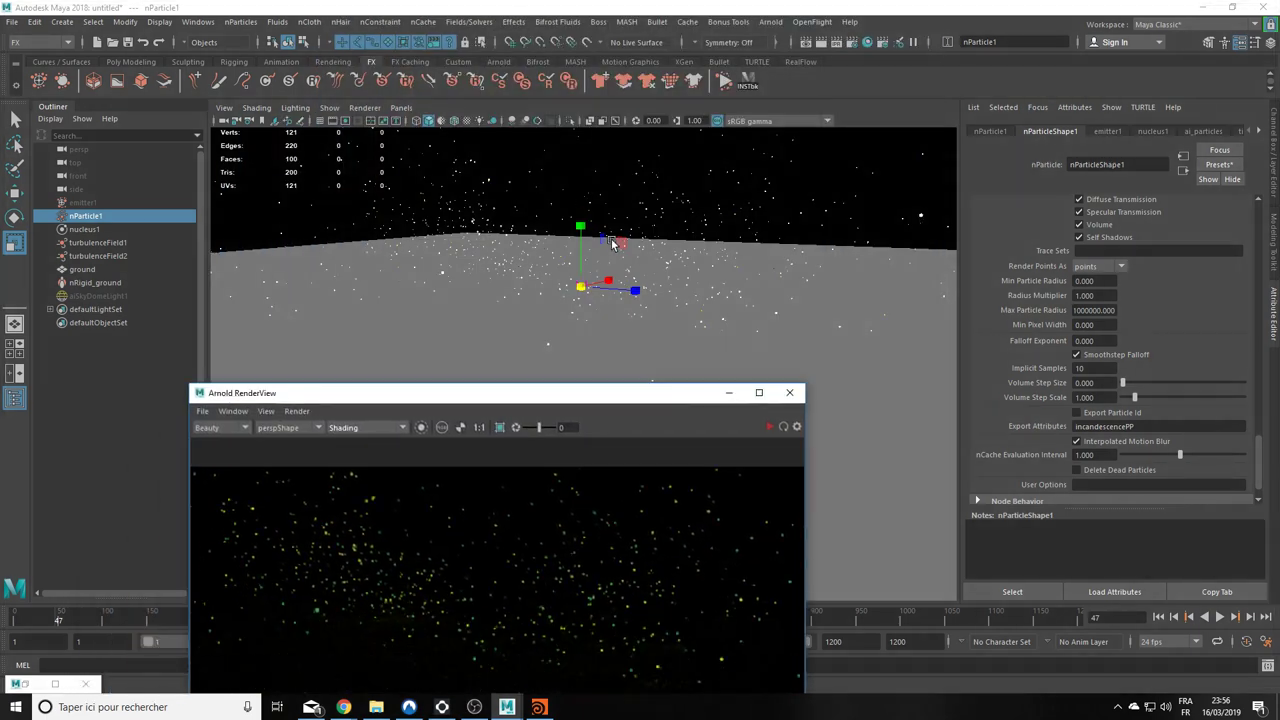
pyautogui.keyDown('alt'); pyautogui.moveTo(614, 243); pyautogui.dragTo(774, 406, button='right'); pyautogui.keyUp('alt')
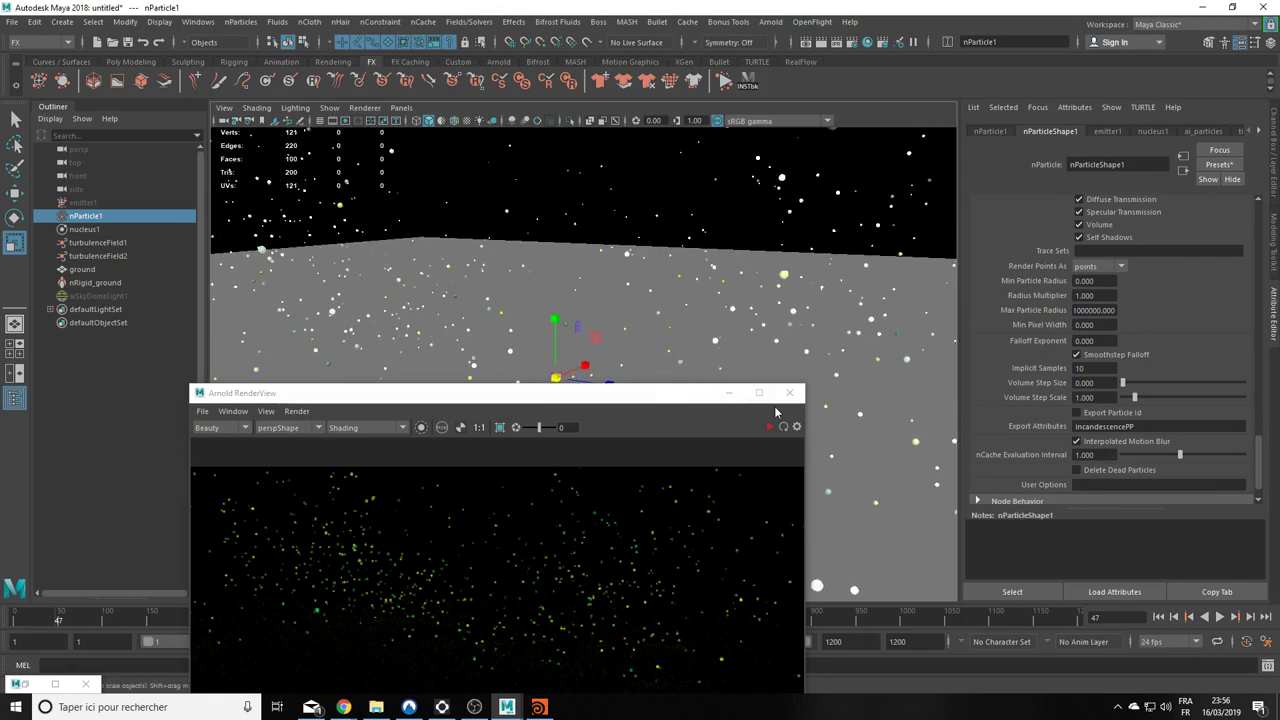
pyautogui.moveTo(662, 397)
pyautogui.mouseDown()
pyautogui.moveTo(780, 97)
pyautogui.moveTo(754, 125)
pyautogui.mouseUp()
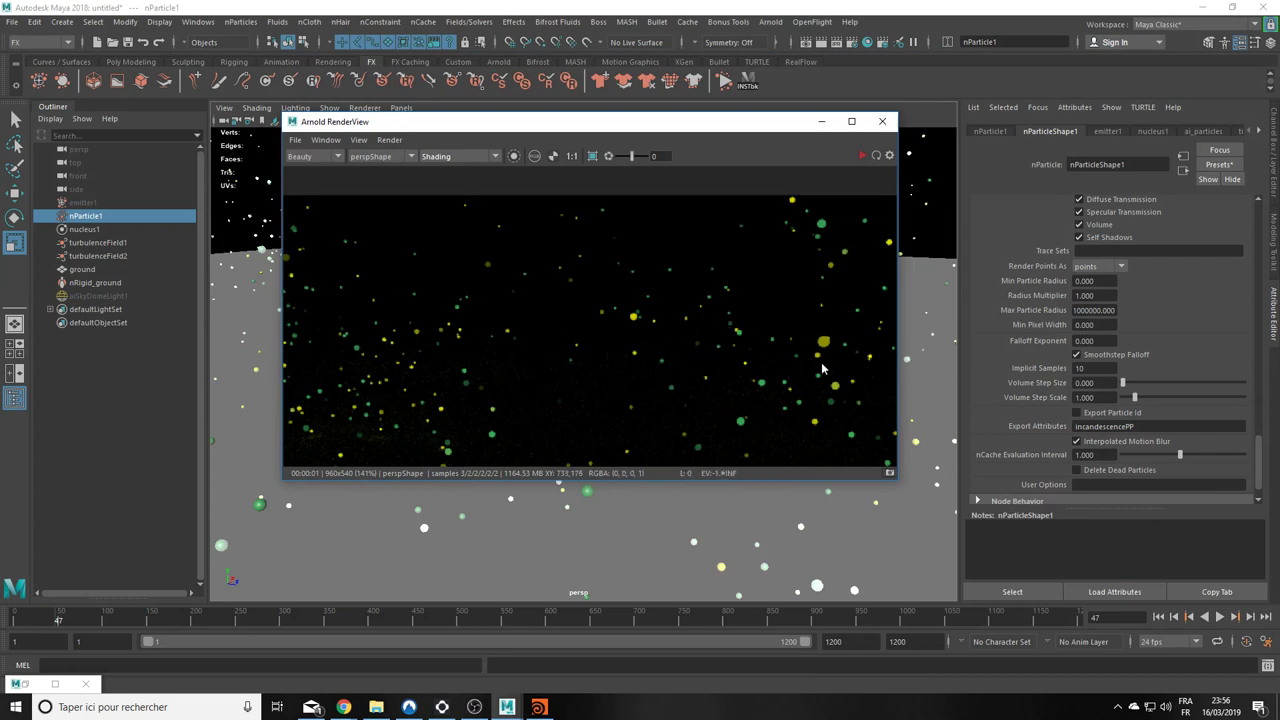
# Step: Advance the simulation to frame 111, re-render it, and close the render window
pyautogui.click(822, 121)
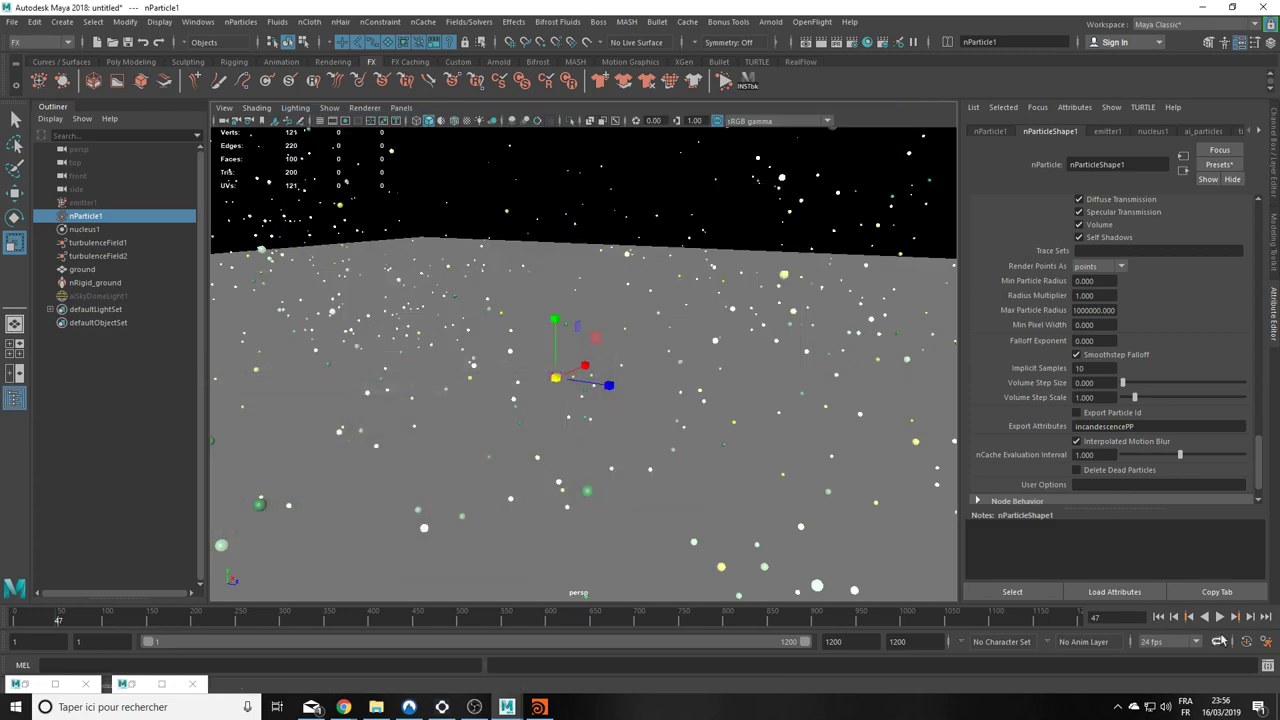
pyautogui.click(1224, 619)
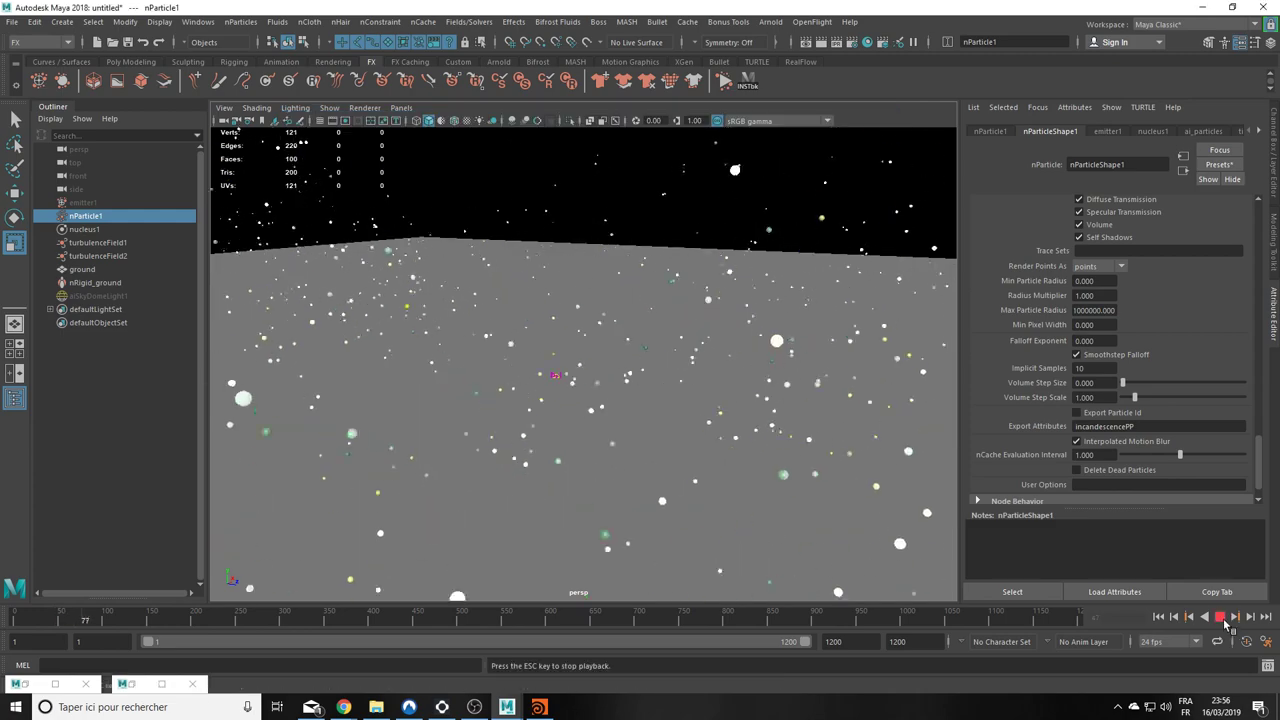
pyautogui.click(1221, 617)
pyautogui.moveTo(714, 442)
pyautogui.keyDown('alt'); pyautogui.mouseDown()
pyautogui.moveTo(636, 395)
pyautogui.moveTo(671, 400)
pyautogui.moveTo(668, 440)
pyautogui.mouseUp(); pyautogui.keyUp('alt')
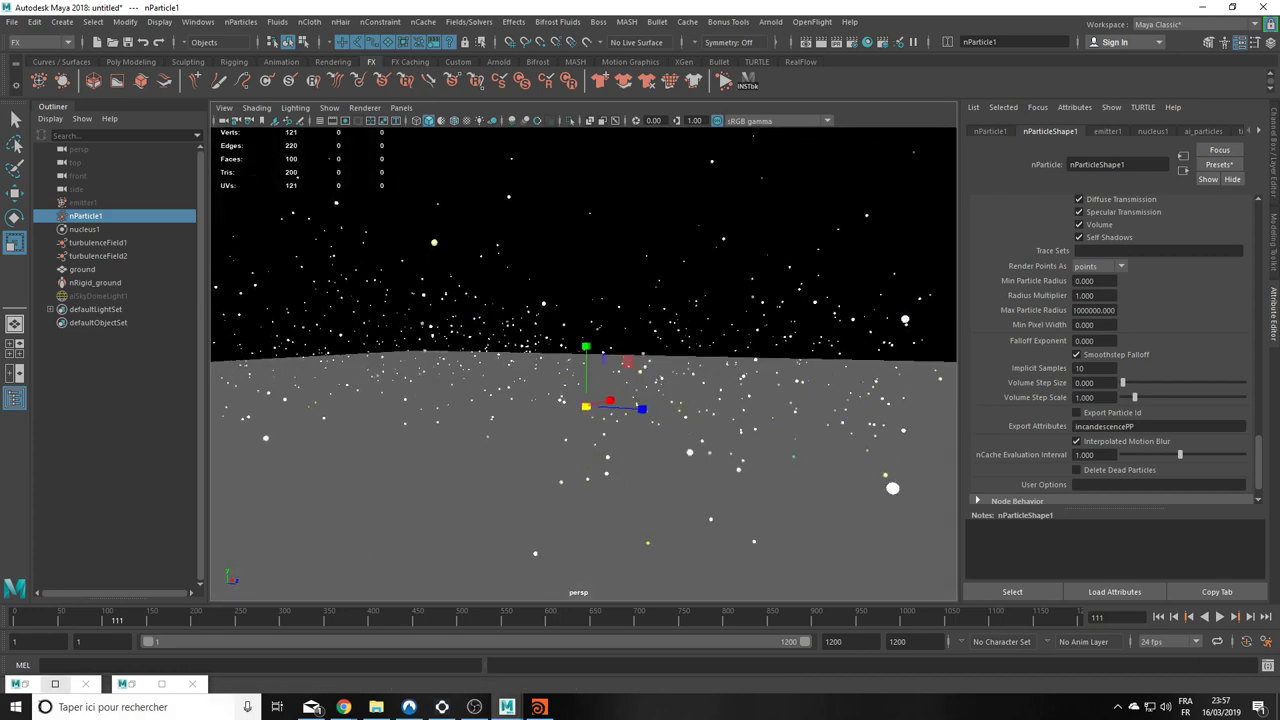
pyautogui.click(128, 688)
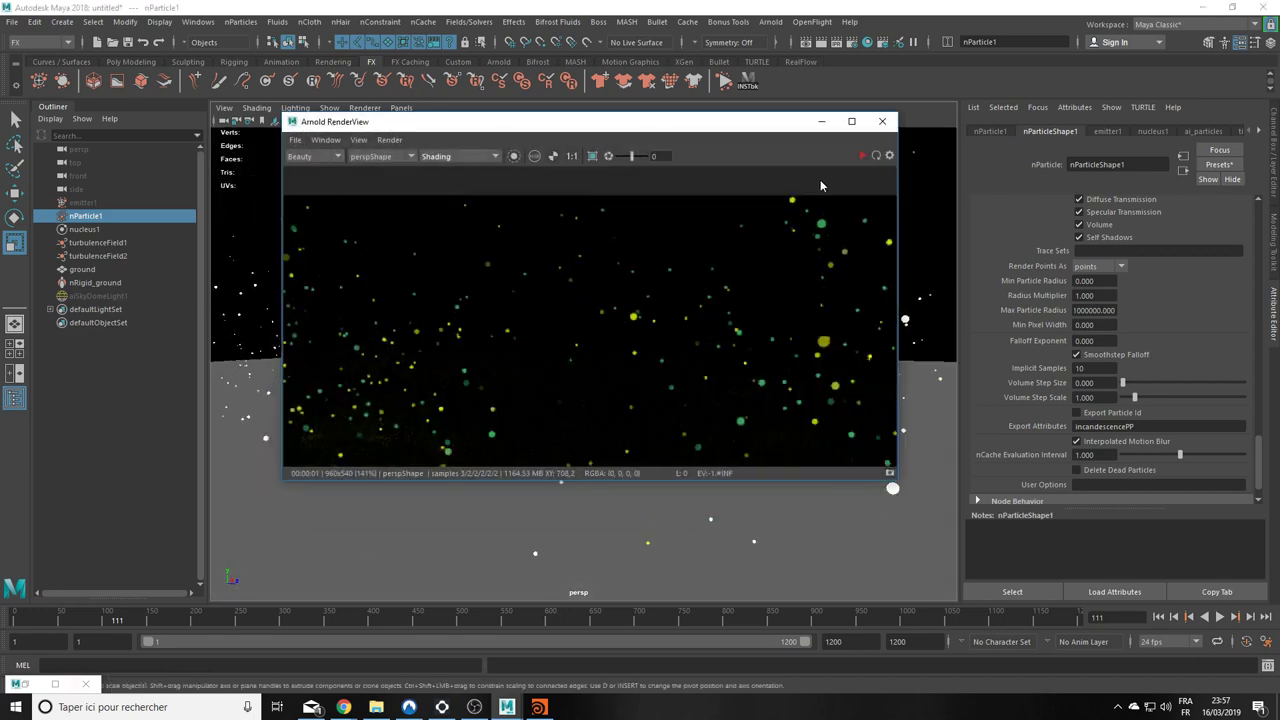
pyautogui.click(875, 156)
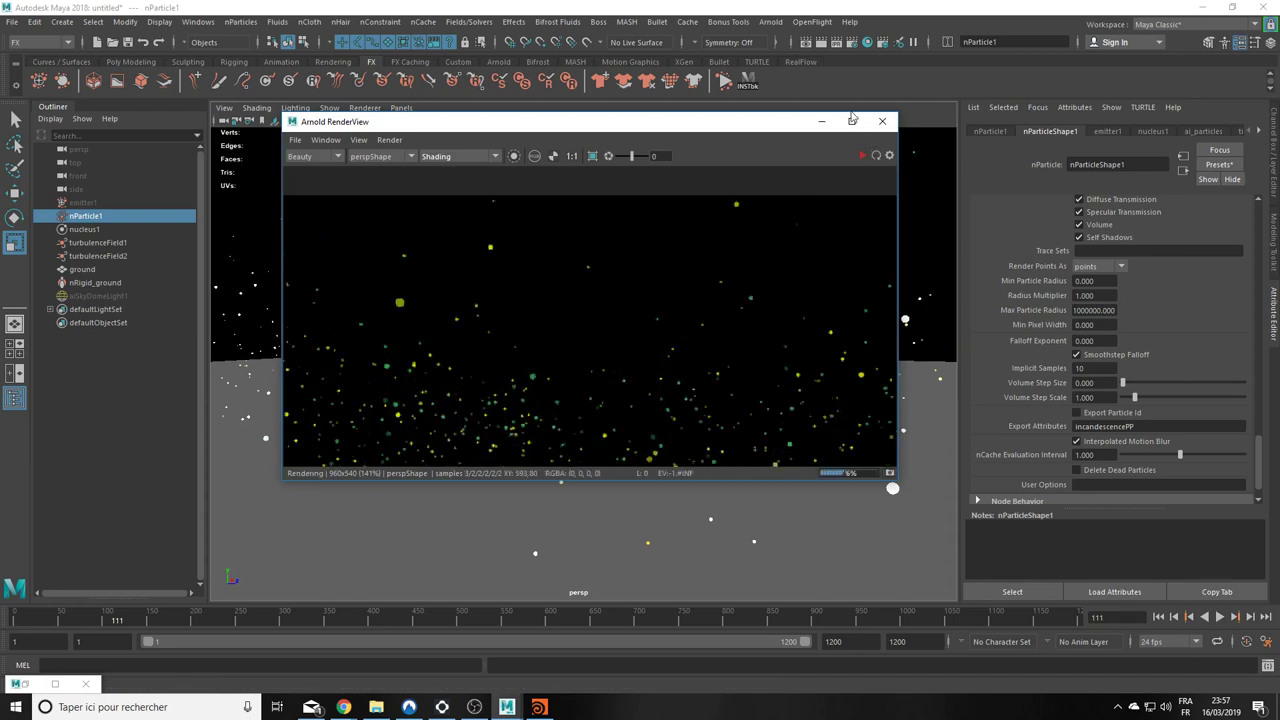
pyautogui.click(882, 120)
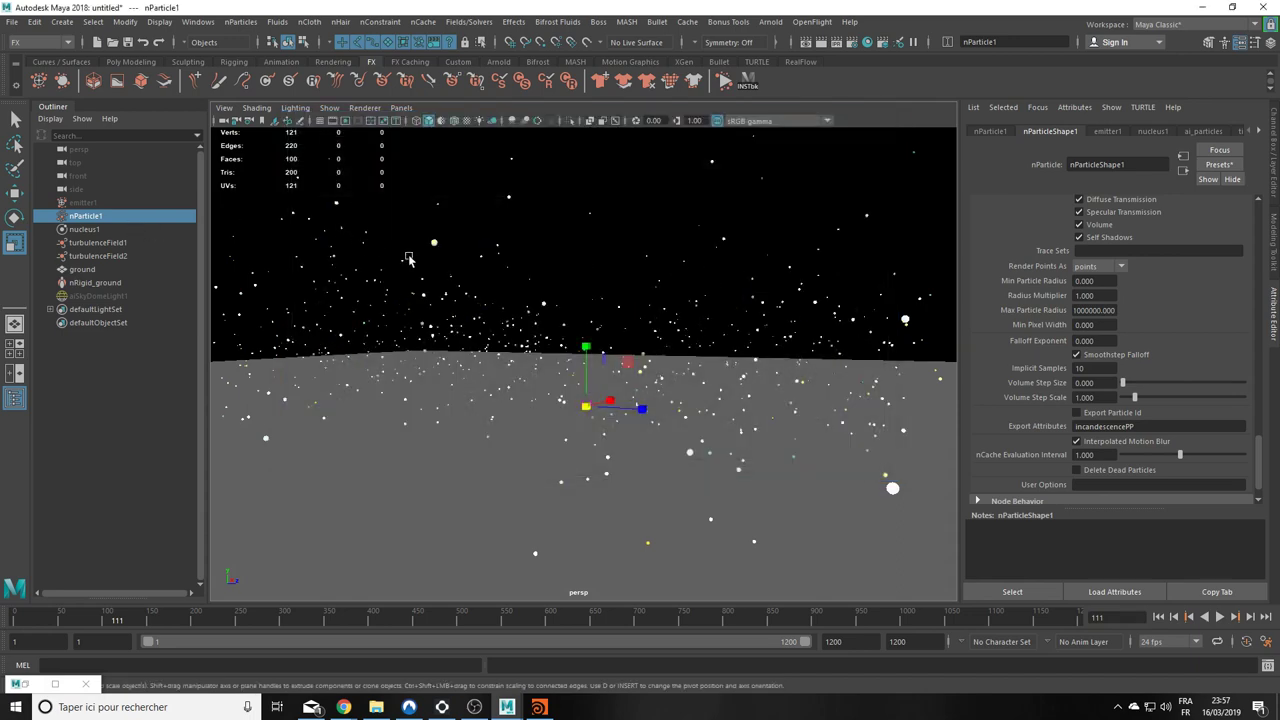
pyautogui.moveTo(408, 258)
pyautogui.keyDown('alt'); pyautogui.mouseDown()
pyautogui.moveTo(435, 258)
pyautogui.moveTo(377, 304)
pyautogui.mouseUp(); pyautogui.keyUp('alt')
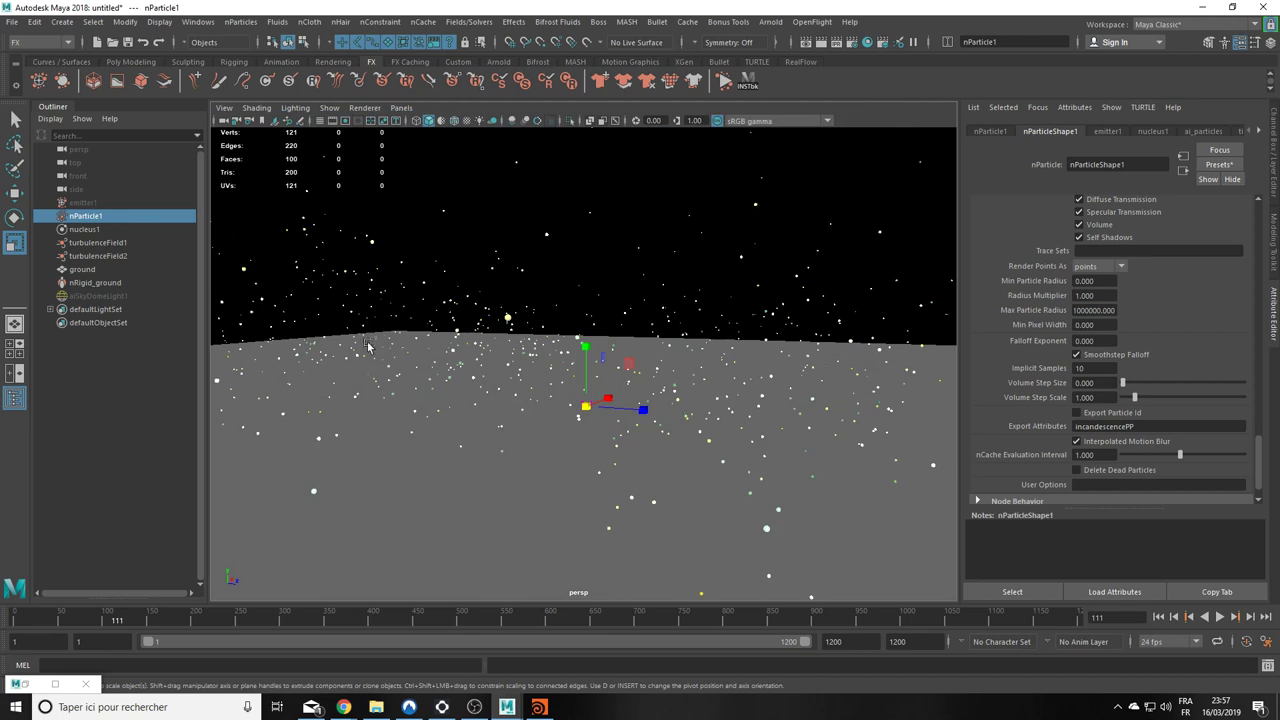
# Step: Create a new camera, camera1, from the hotbox Create > Cameras menu
pyautogui.press('space')
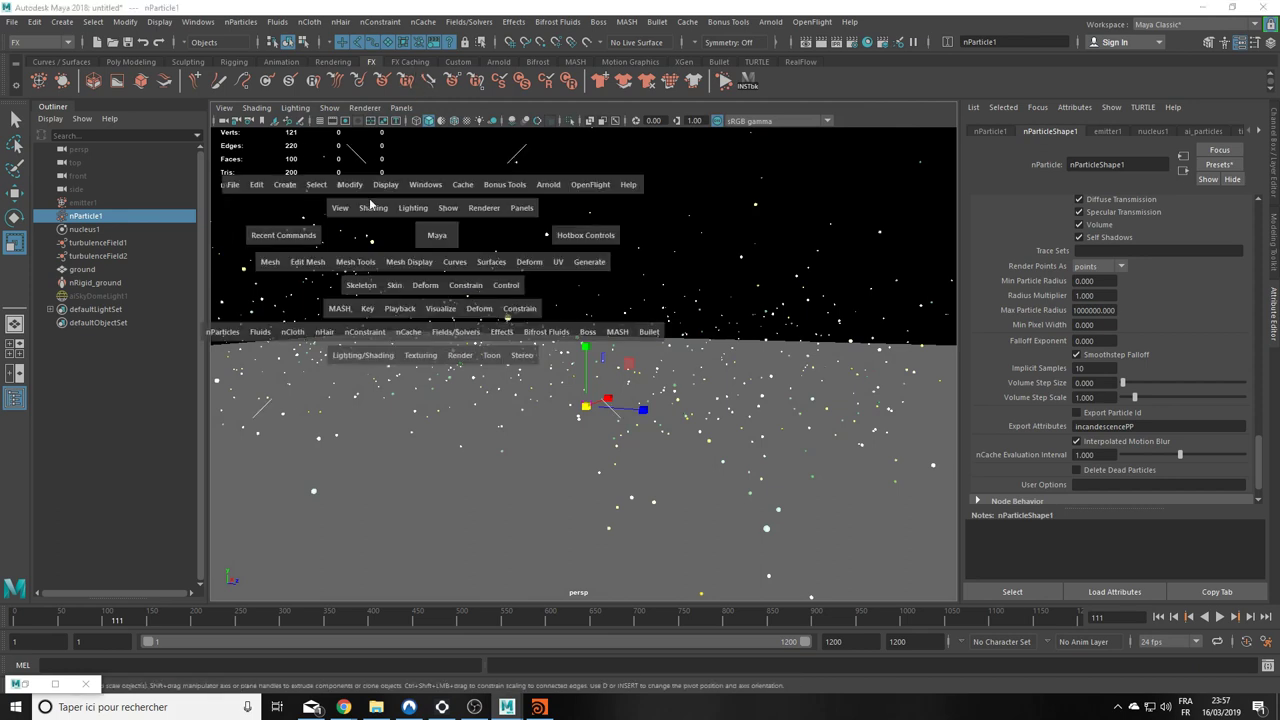
pyautogui.click(285, 184)
pyautogui.moveTo(307, 275)
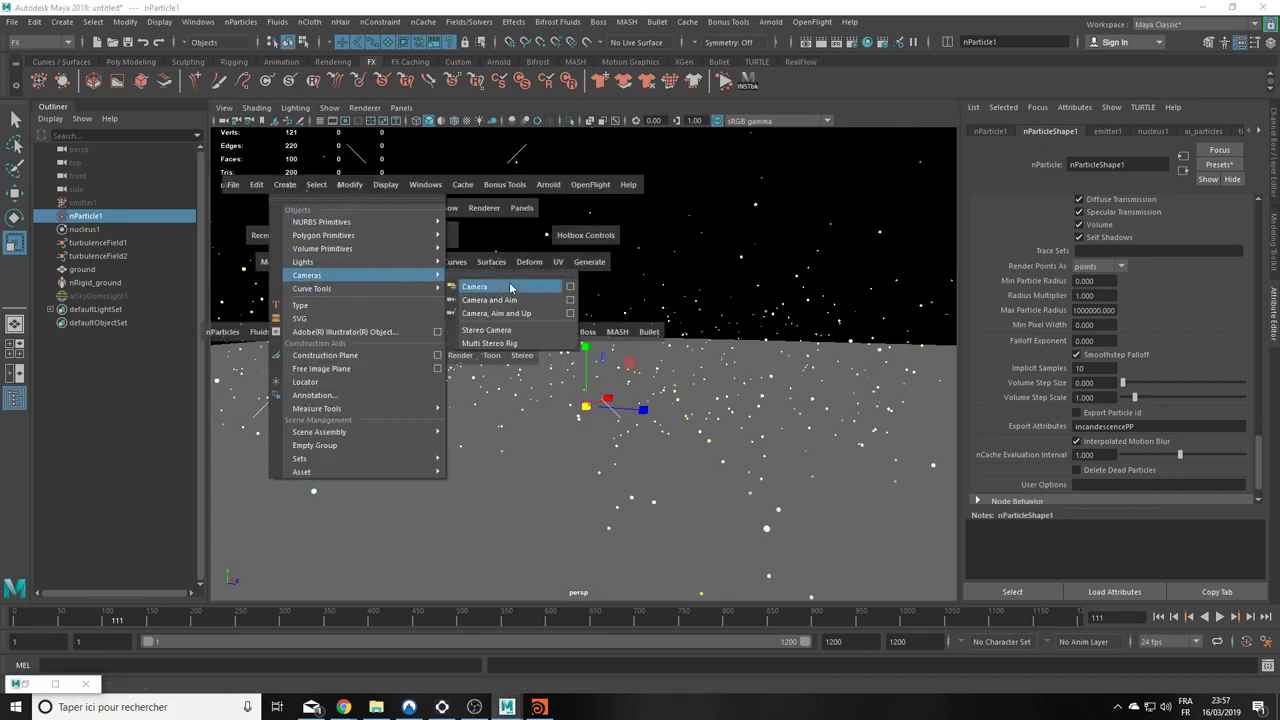
pyautogui.click(508, 287)
# Step: Look through camera1 with Resolution Gate on and tumble it to frame the particles
pyautogui.click(400, 108)
pyautogui.moveTo(423, 121)
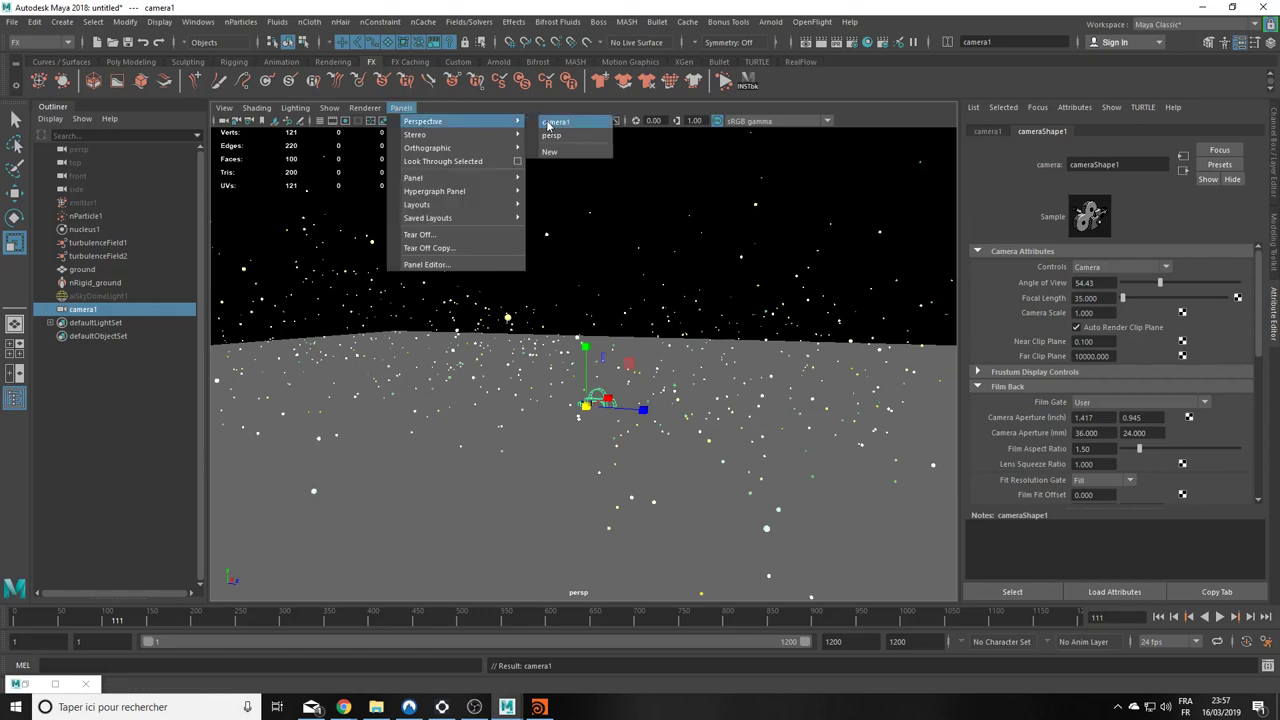
pyautogui.click(557, 124)
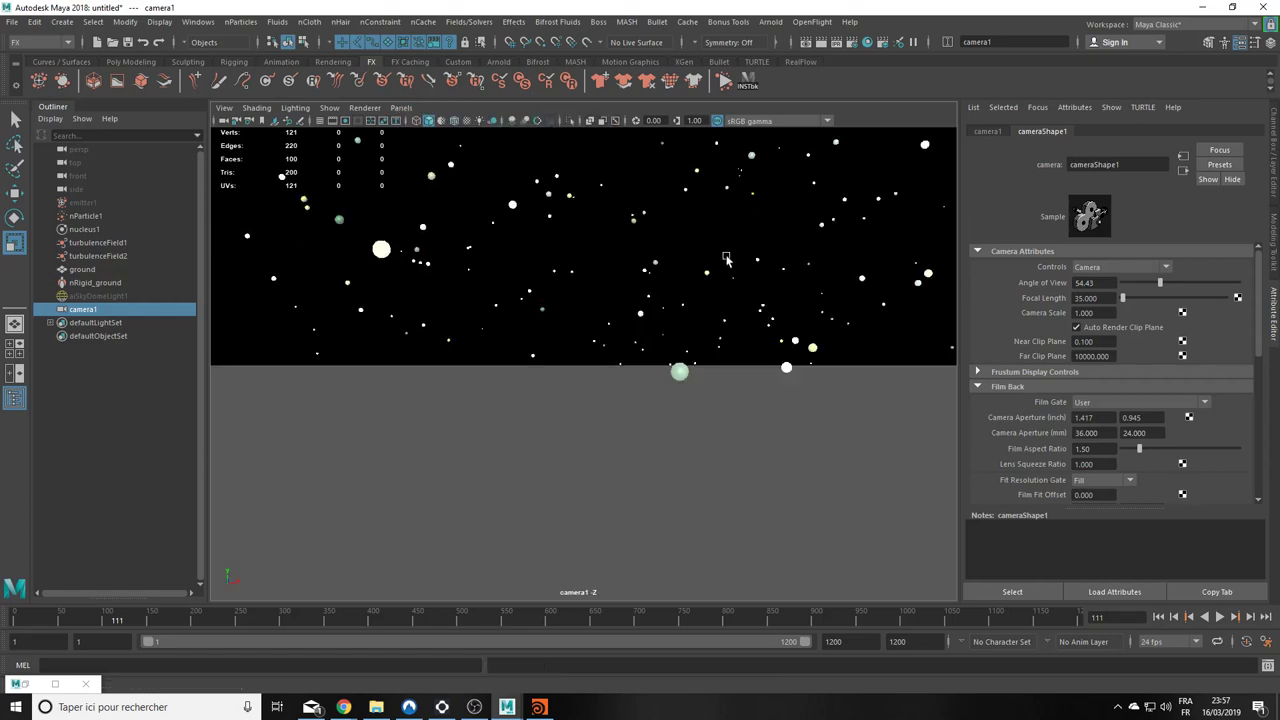
pyautogui.click(322, 120)
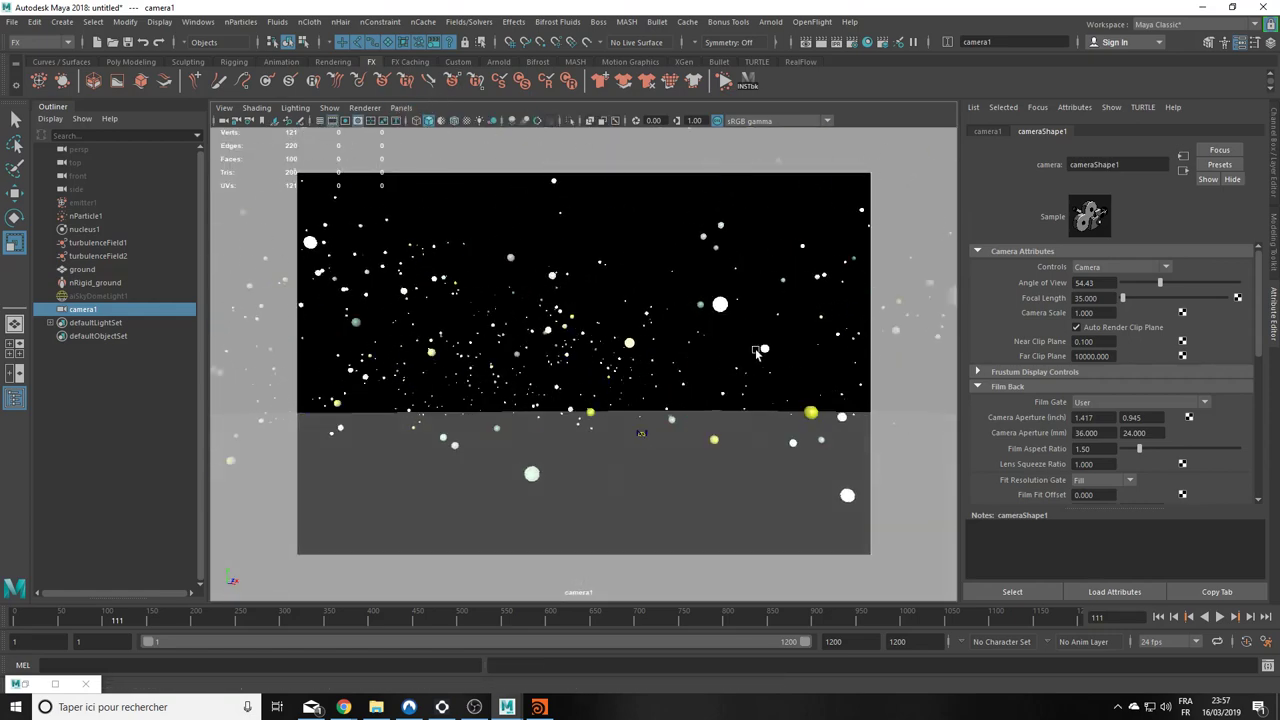
pyautogui.moveTo(755, 348)
pyautogui.keyDown('alt'); pyautogui.mouseDown()
pyautogui.moveTo(726, 355)
pyautogui.moveTo(759, 357)
pyautogui.mouseUp(); pyautogui.keyUp('alt')
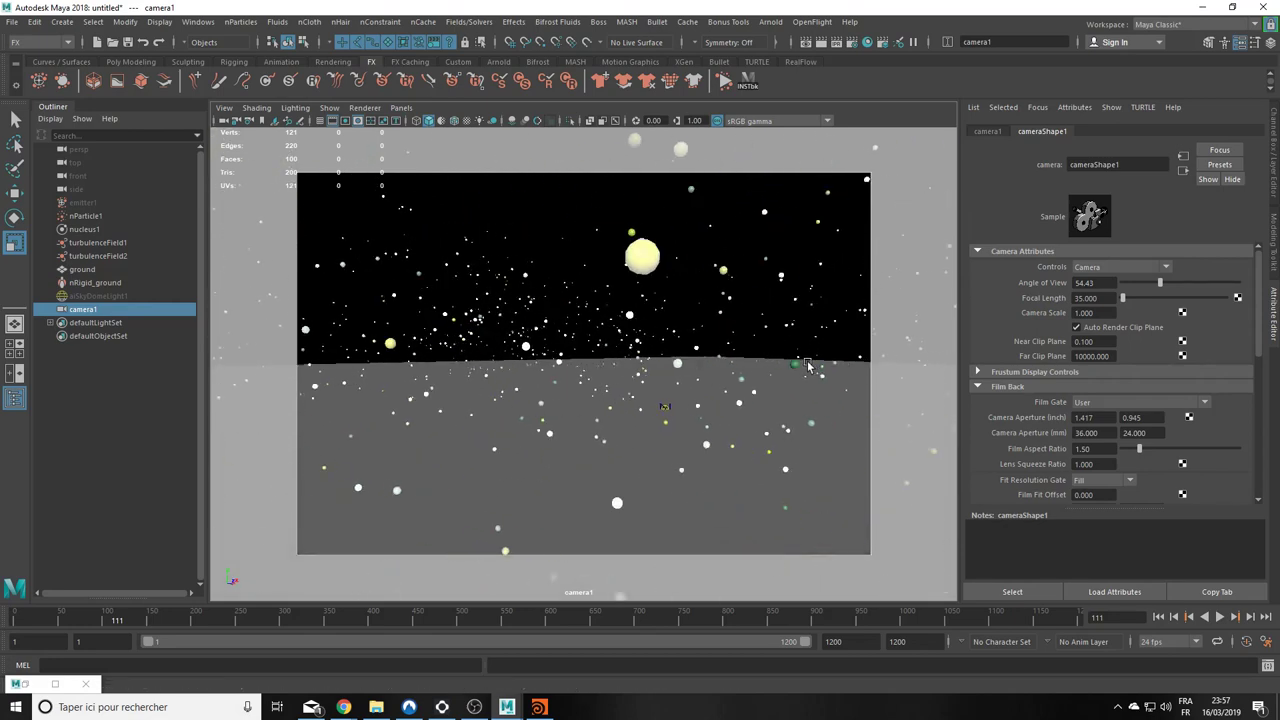
pyautogui.click(55, 683)
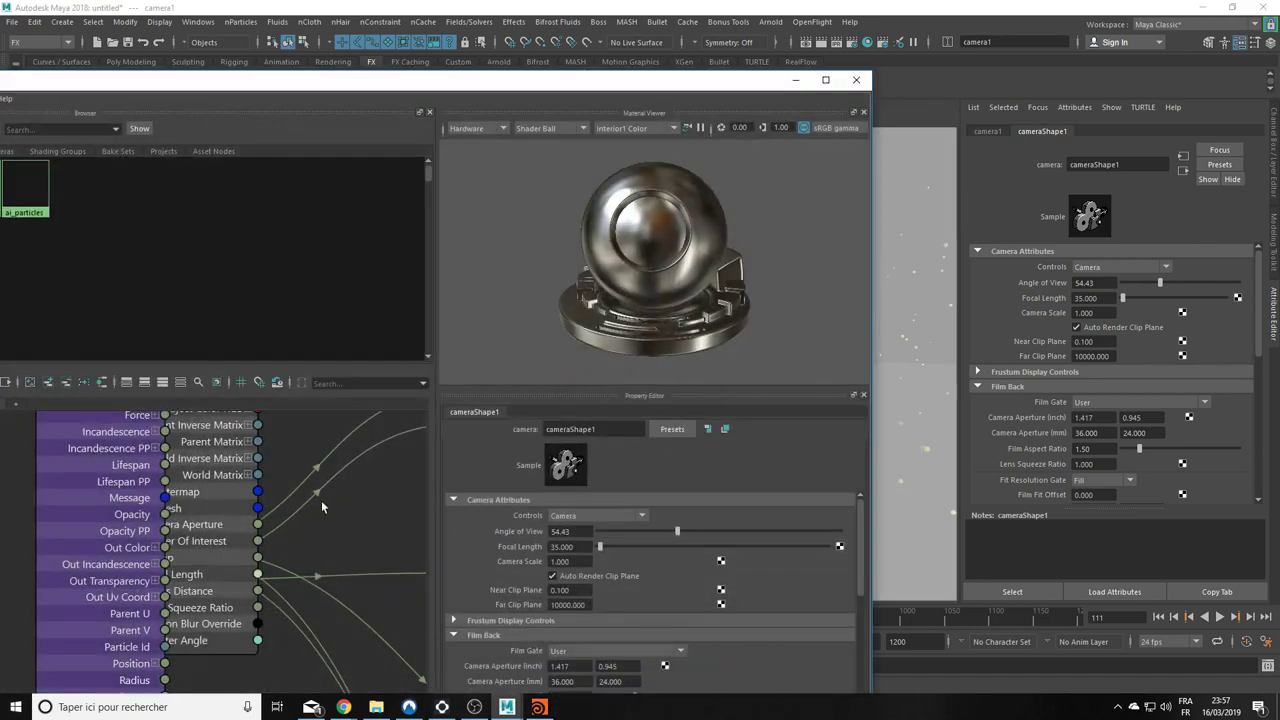
pyautogui.click(795, 80)
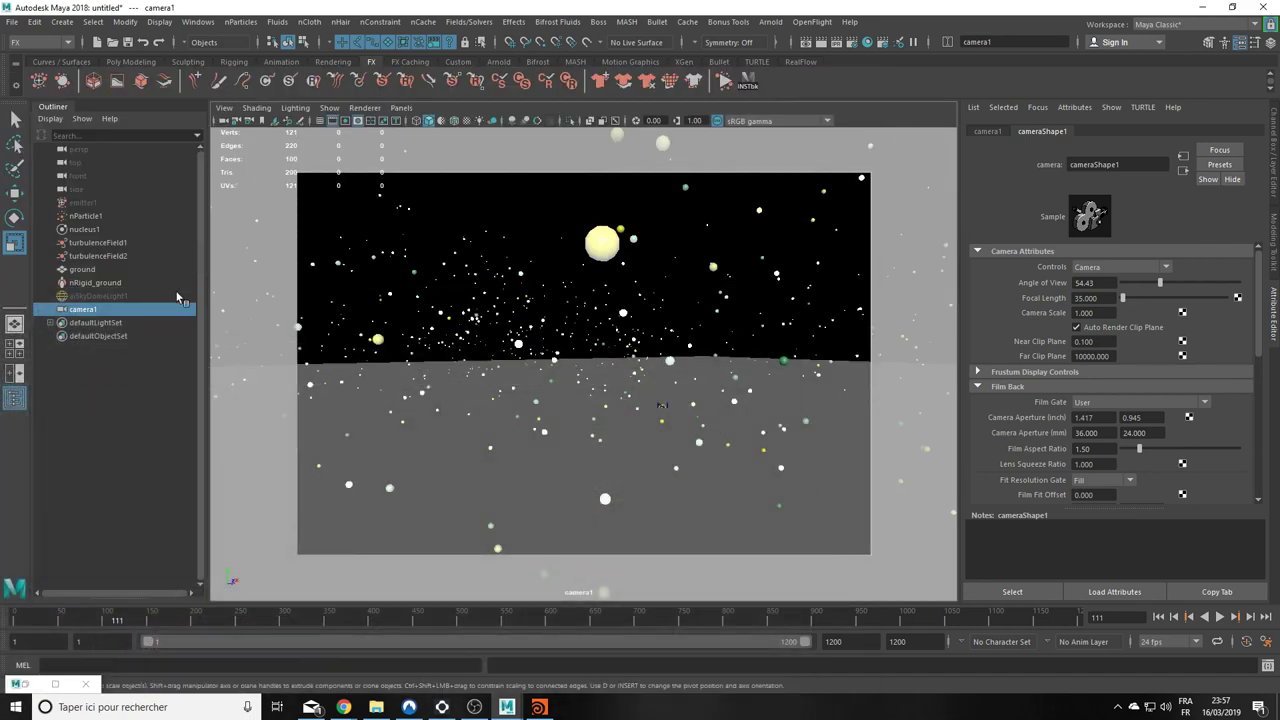
pyautogui.click(770, 21)
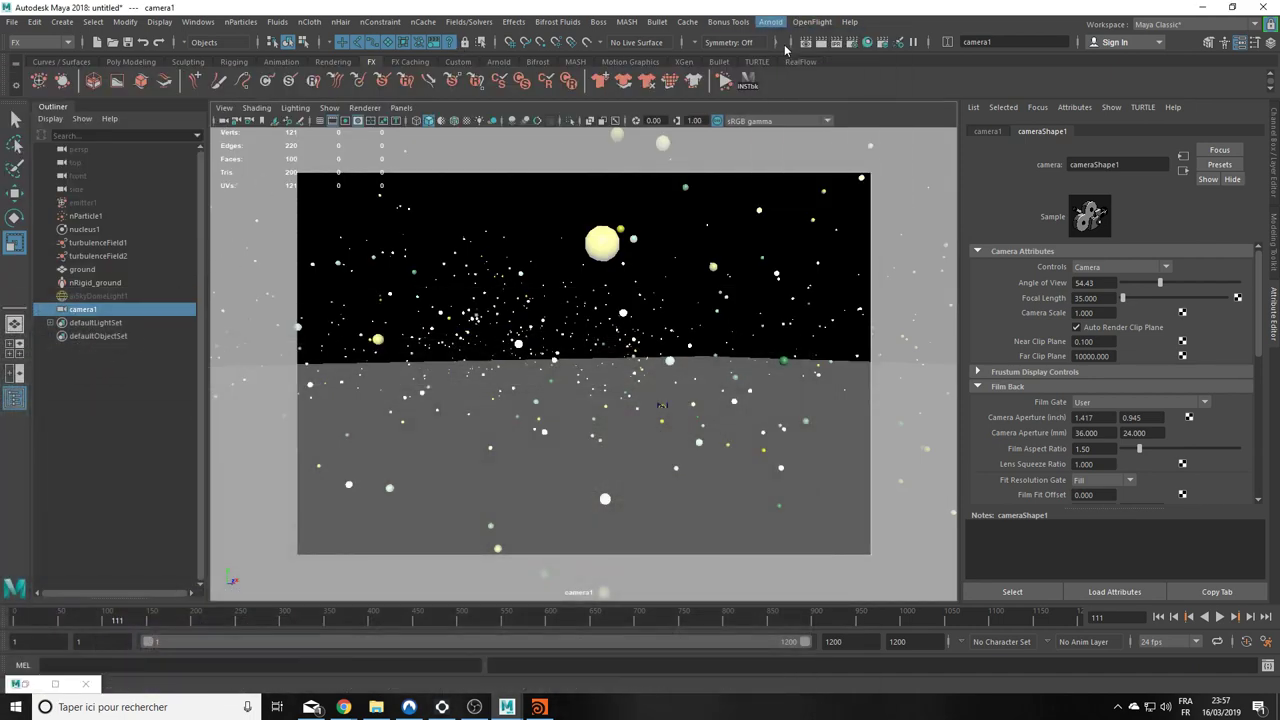
# Step: Render through camera1 in Arnold RenderView and fit the glowing particle image
pyautogui.click(230, 168)
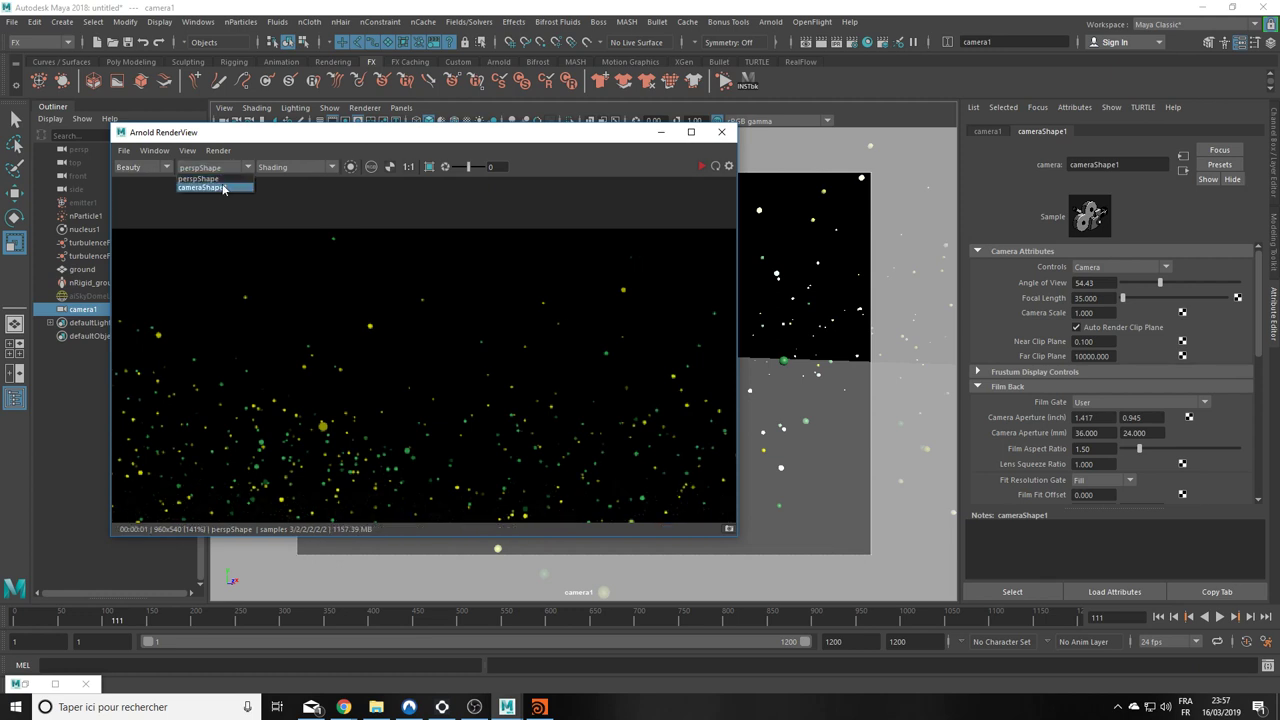
pyautogui.click(224, 188)
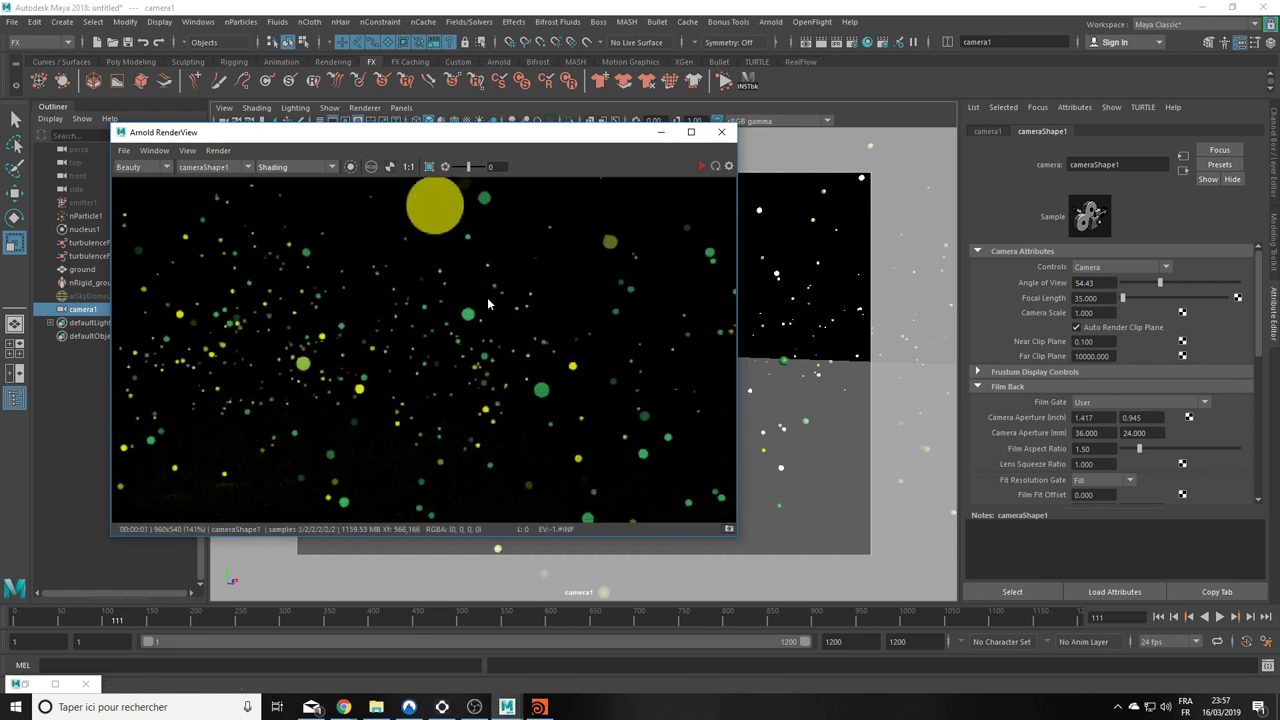
pyautogui.scroll(-2, 503, 305)
pyautogui.moveTo(481, 384); pyautogui.dragTo(485, 354, button='middle')
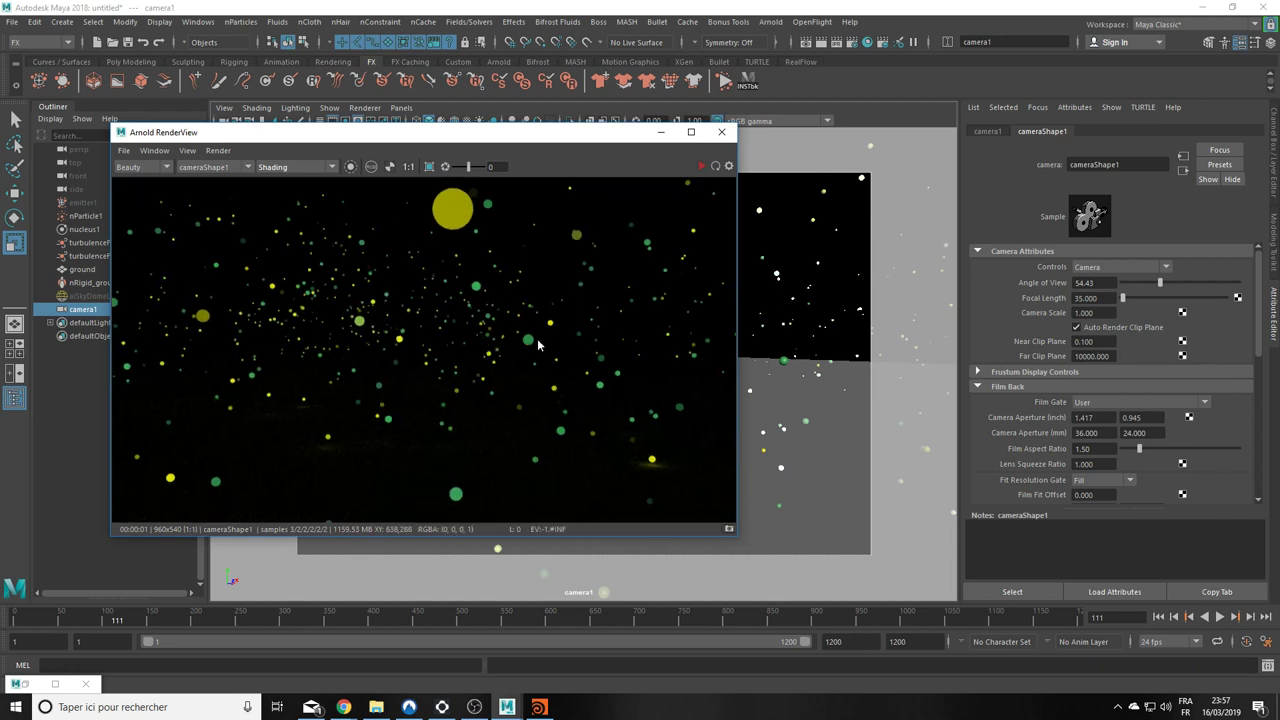
pyautogui.moveTo(558, 388); pyautogui.dragTo(514, 312, button='middle')
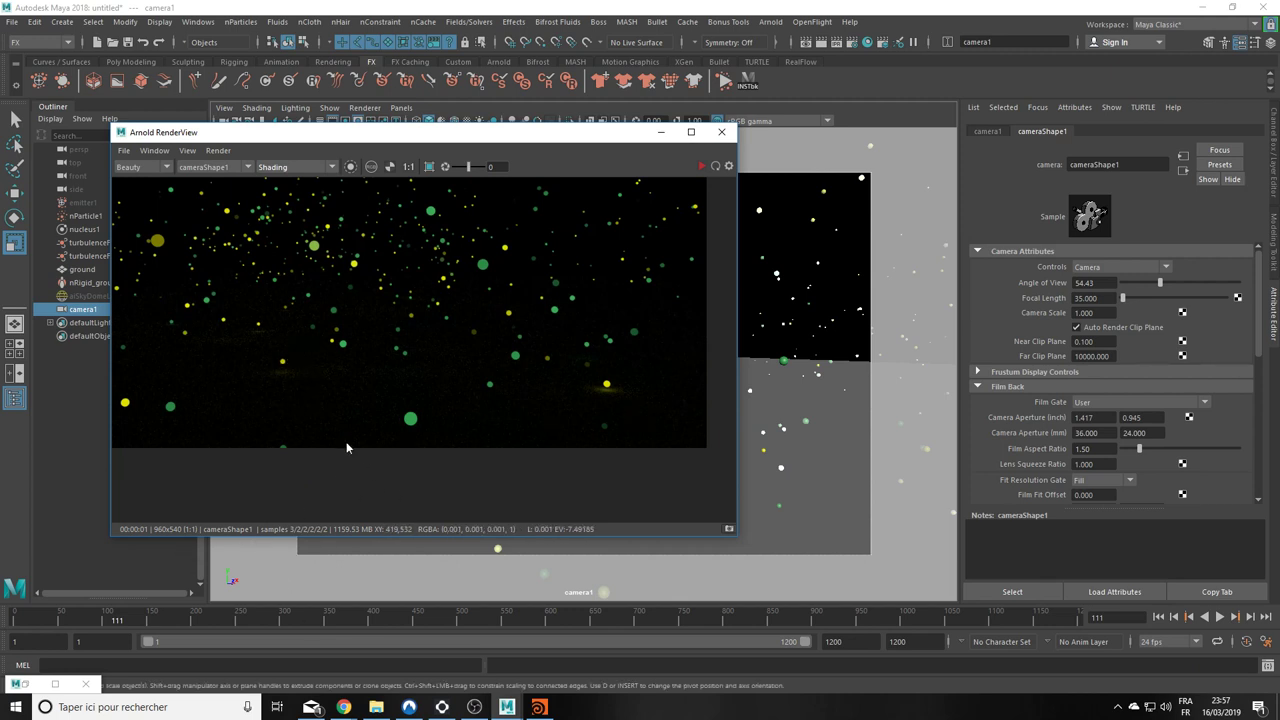
pyautogui.press('f')
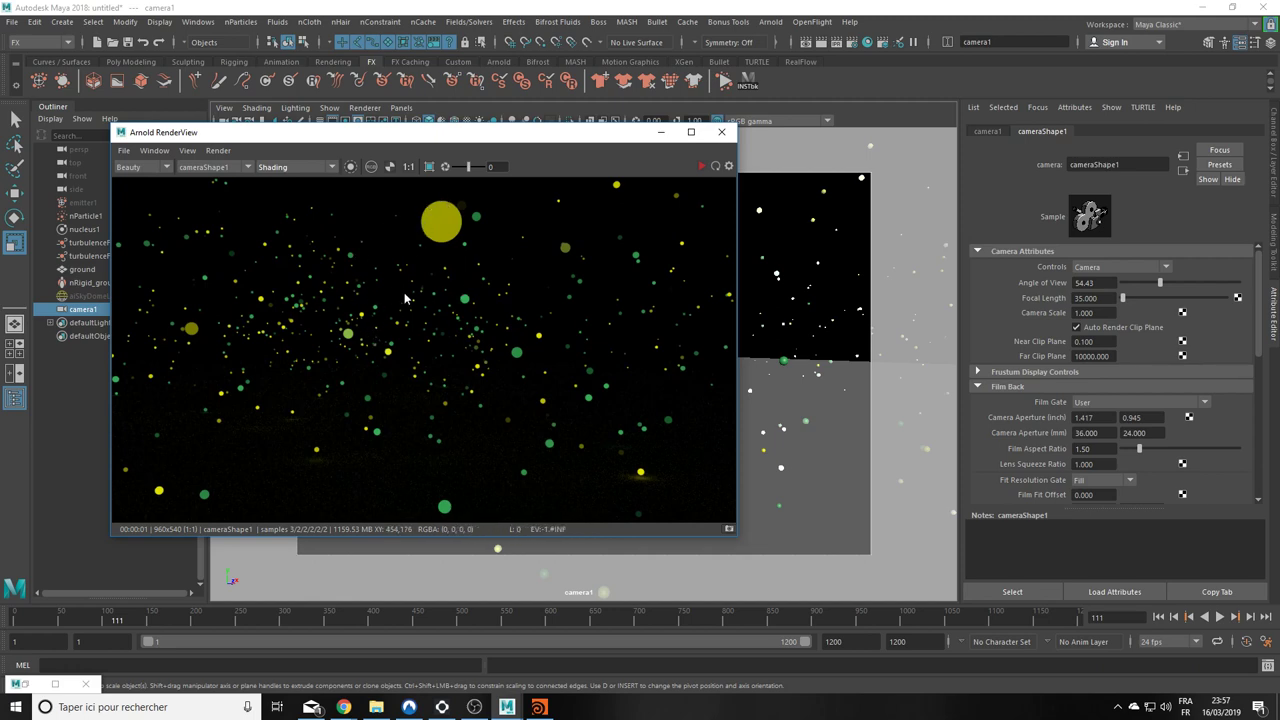
pyautogui.moveTo(414, 300); pyautogui.dragTo(421, 347, button='middle')
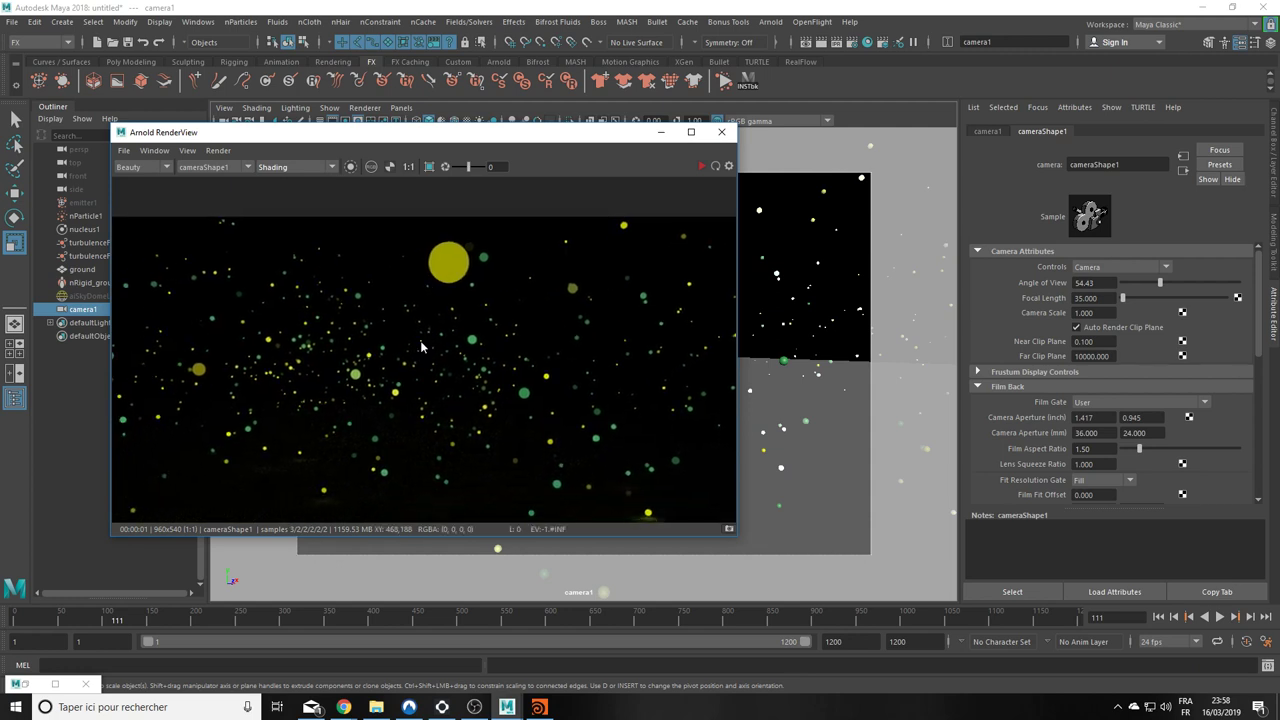
pyautogui.moveTo(303, 371); pyautogui.dragTo(321, 308, button='middle')
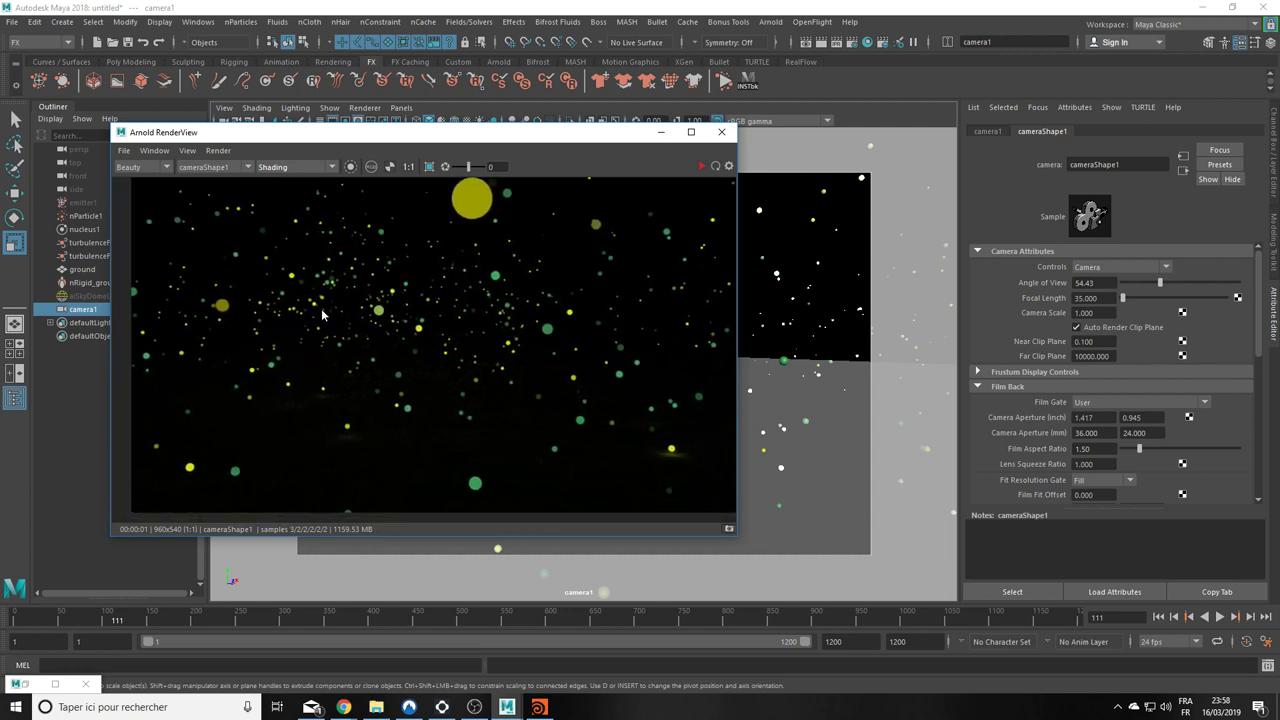
pyautogui.moveTo(460, 330); pyautogui.dragTo(441, 309, button='middle')
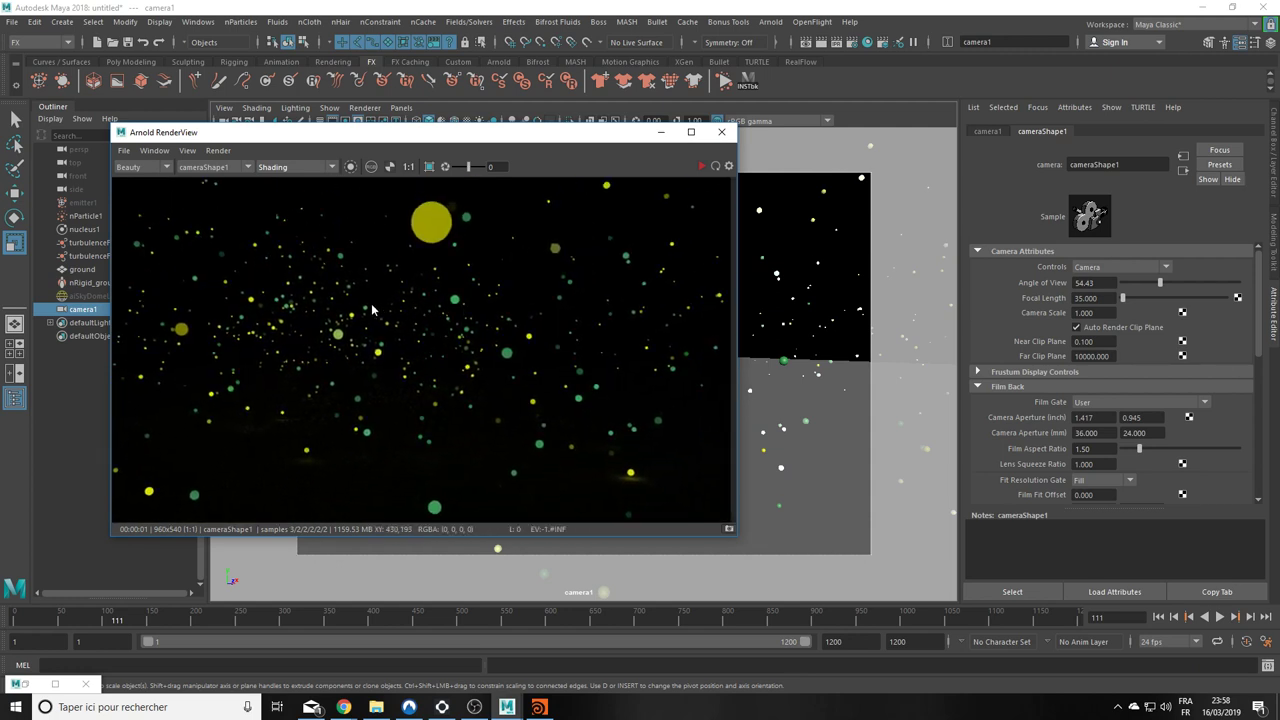
# Step: Scroll cameraShape1's attributes down past Film Back
pyautogui.scroll(-5, 1044, 463)
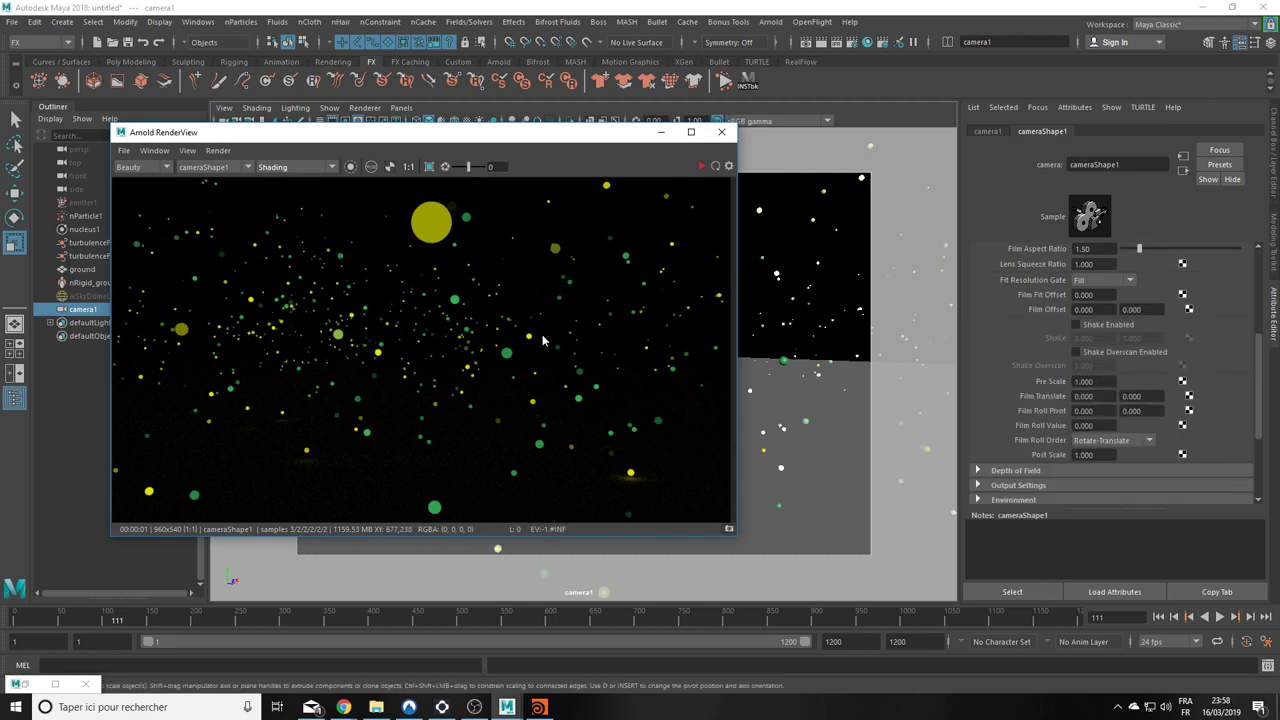
pyautogui.scroll(2, 1034, 324)
pyautogui.scroll(-5, 1034, 324)
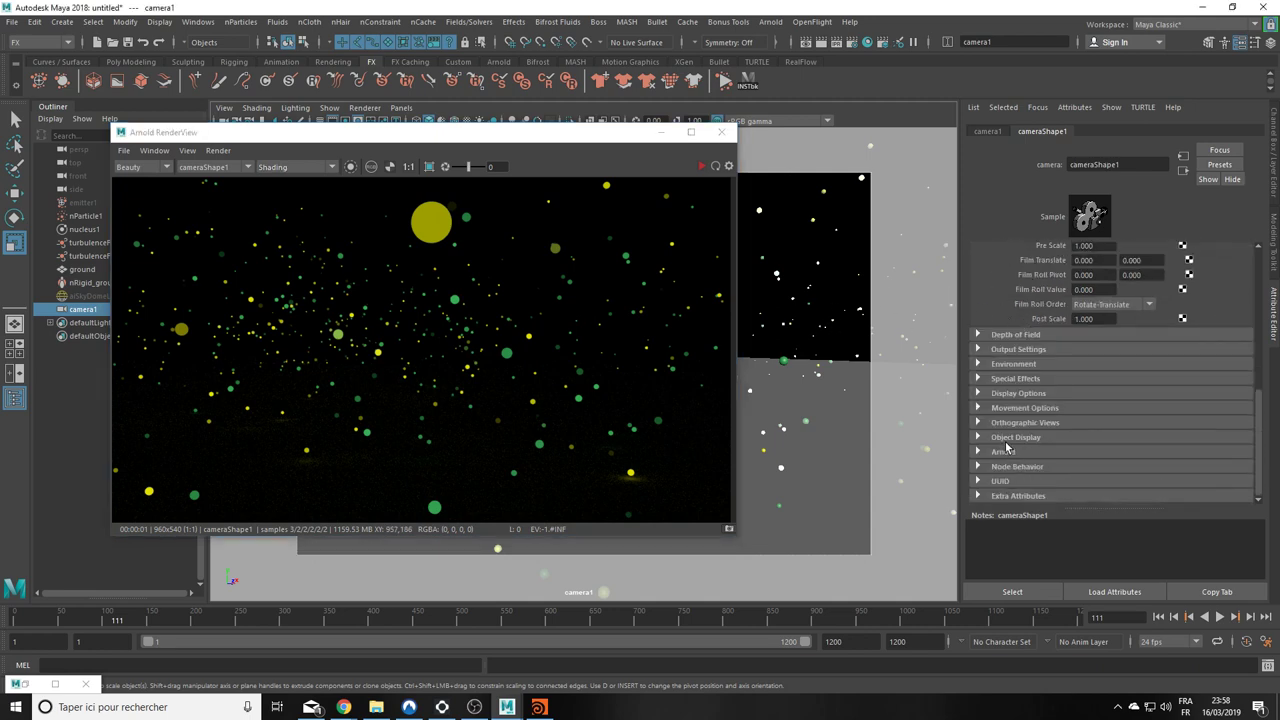
# Step: Enable DOF on camera1, trying aperture 0.404 and focus distances around 79, 63 and 32
pyautogui.click(1006, 451)
pyautogui.scroll(-5, 1022, 432)
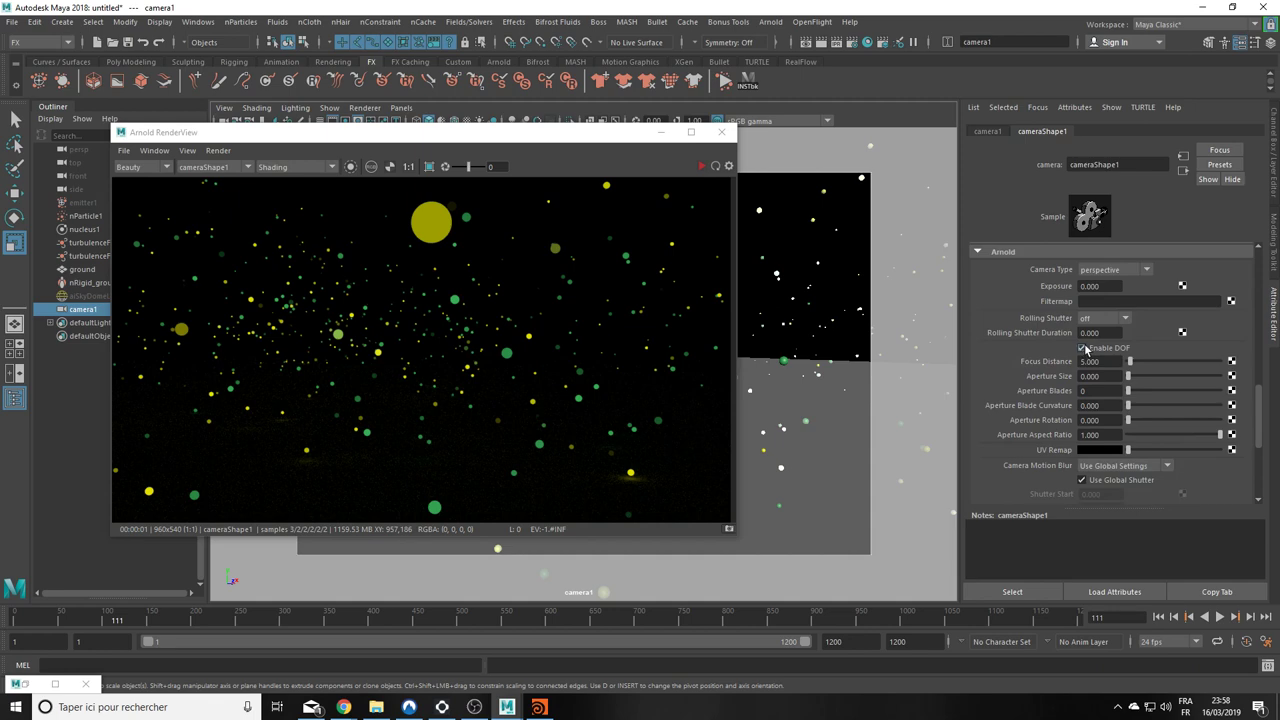
pyautogui.click(715, 166)
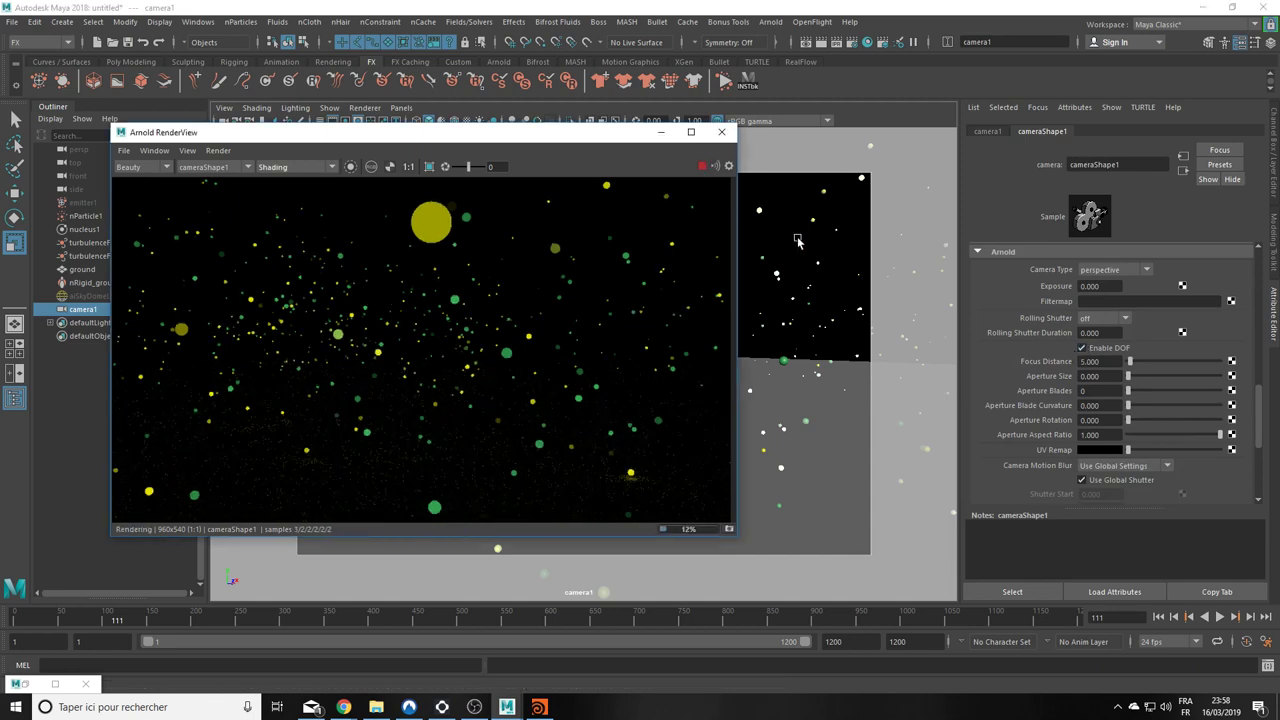
pyautogui.moveTo(1150, 380); pyautogui.dragTo(1163, 368)
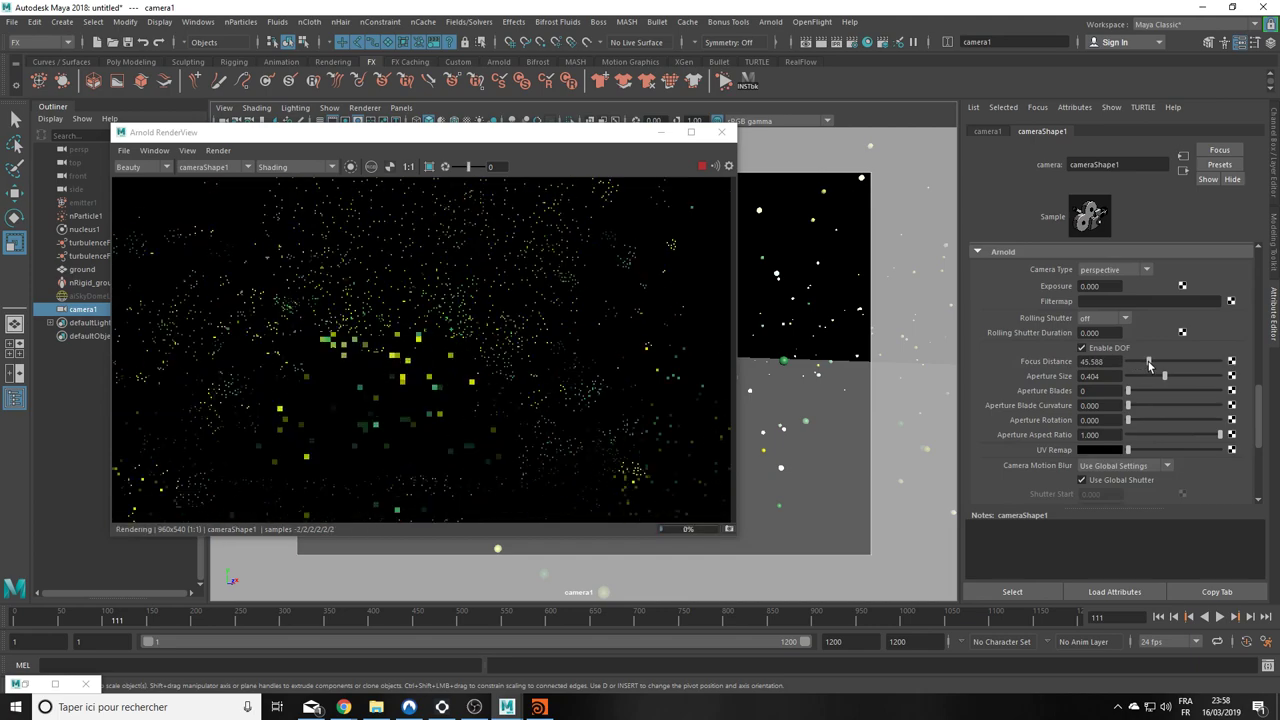
pyautogui.click(1163, 361)
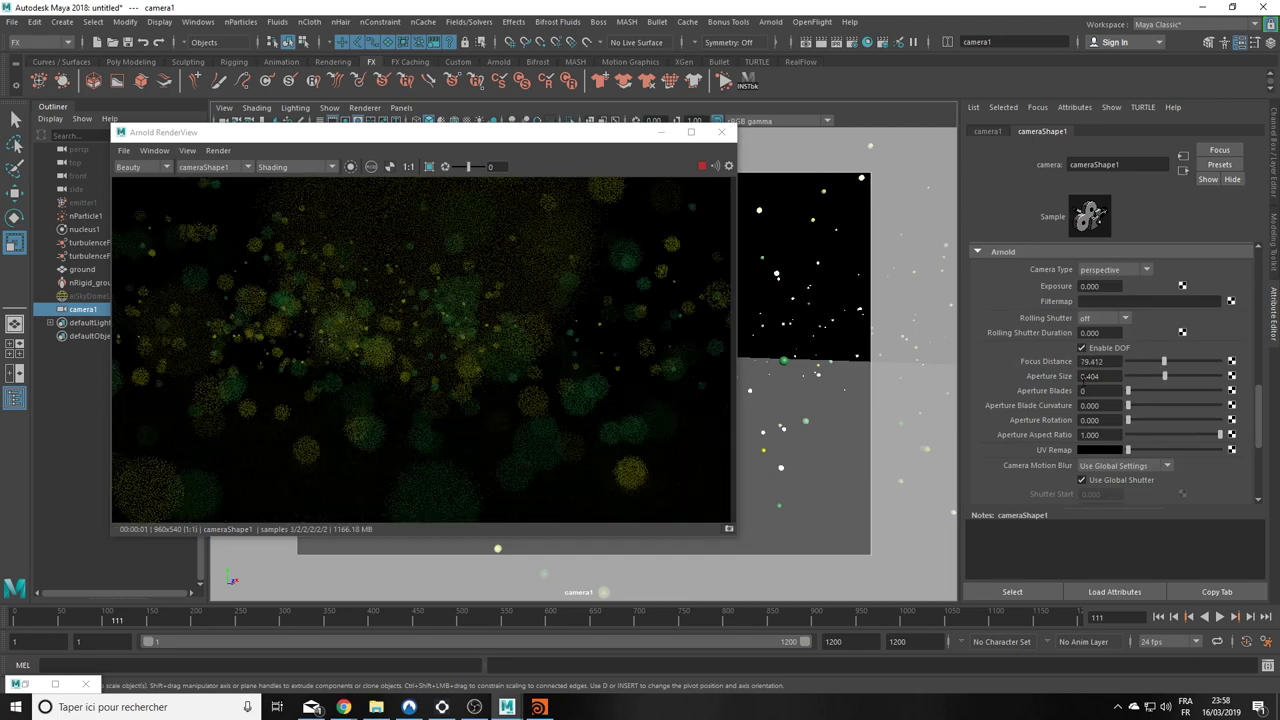
pyautogui.moveTo(1160, 361); pyautogui.dragTo(1150, 358)
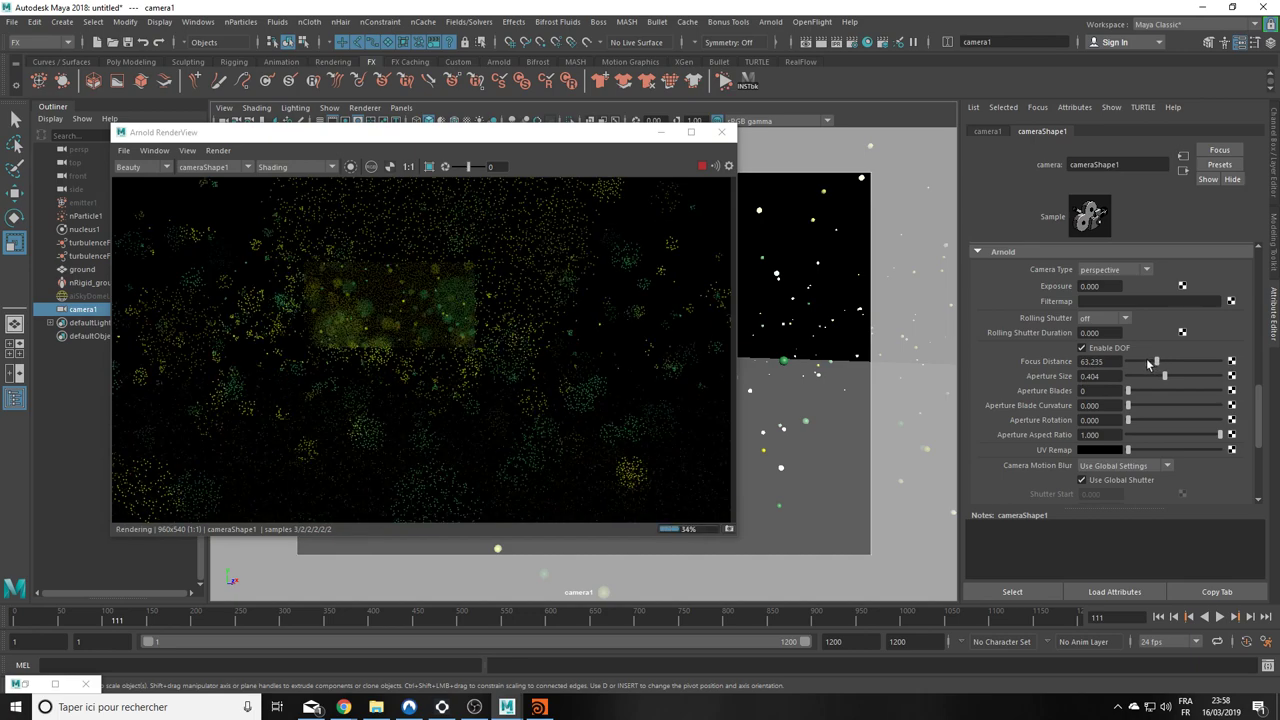
pyautogui.click(1143, 362)
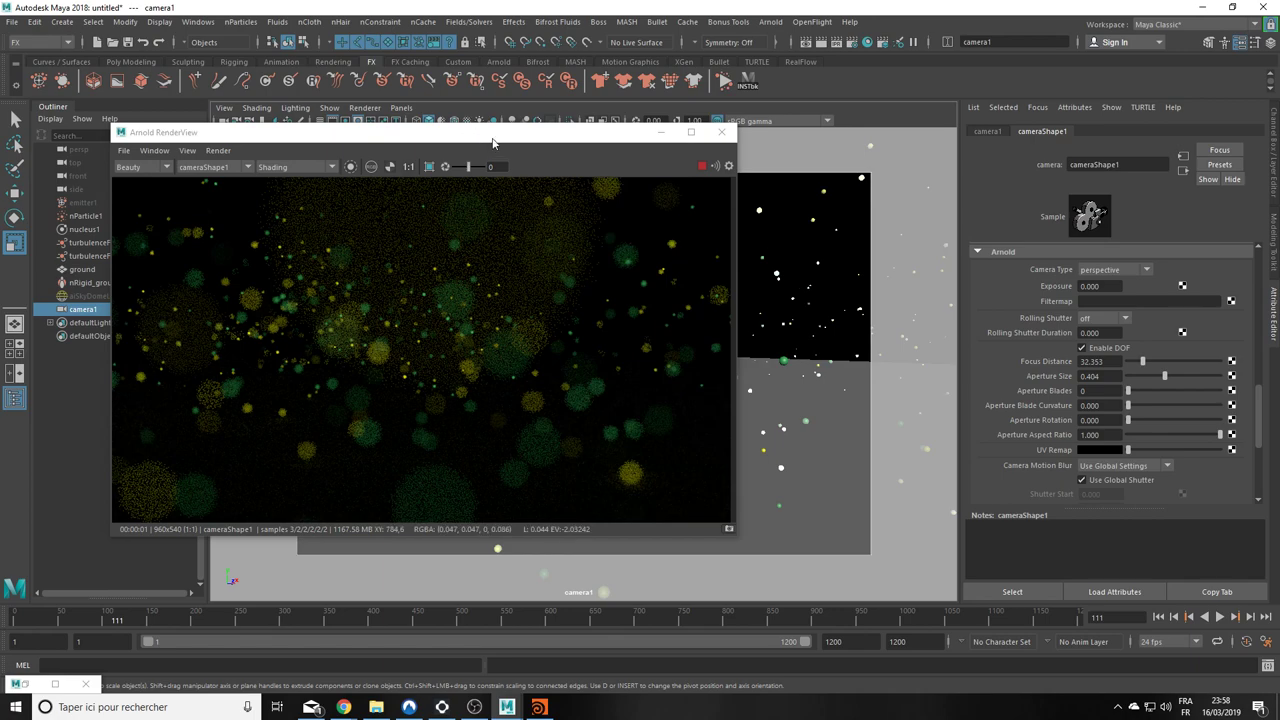
pyautogui.moveTo(494, 139)
pyautogui.mouseDown()
pyautogui.moveTo(402, 210)
pyautogui.moveTo(448, 128)
pyautogui.mouseUp()
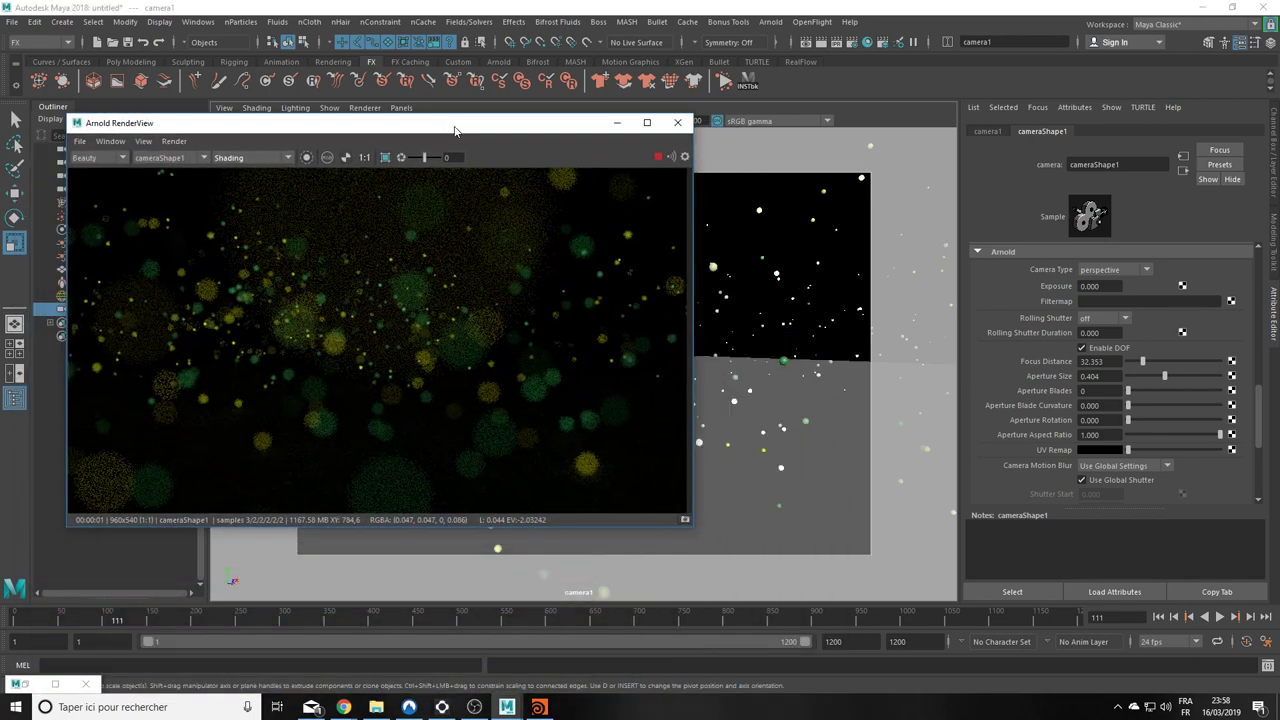
# Step: Settle on focus 19.118, aperture 0.125, 6 blades and blade curvature 0.353
pyautogui.click(1150, 391)
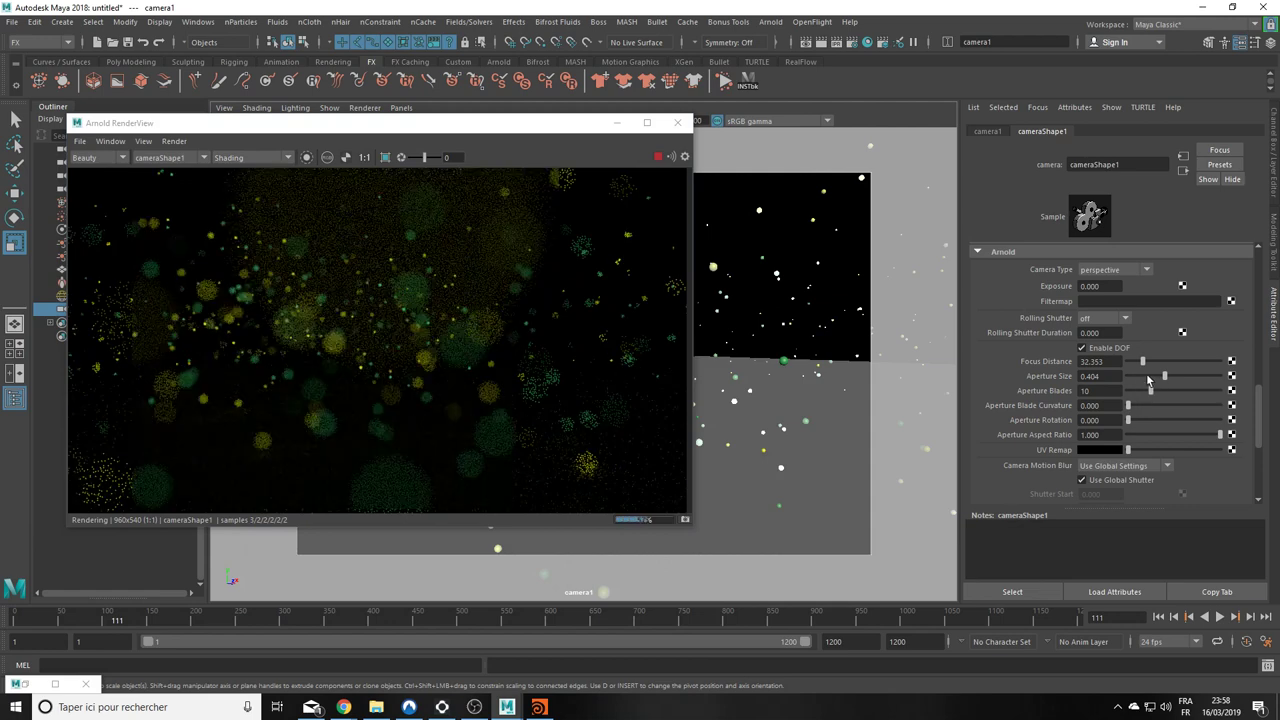
pyautogui.click(1147, 377)
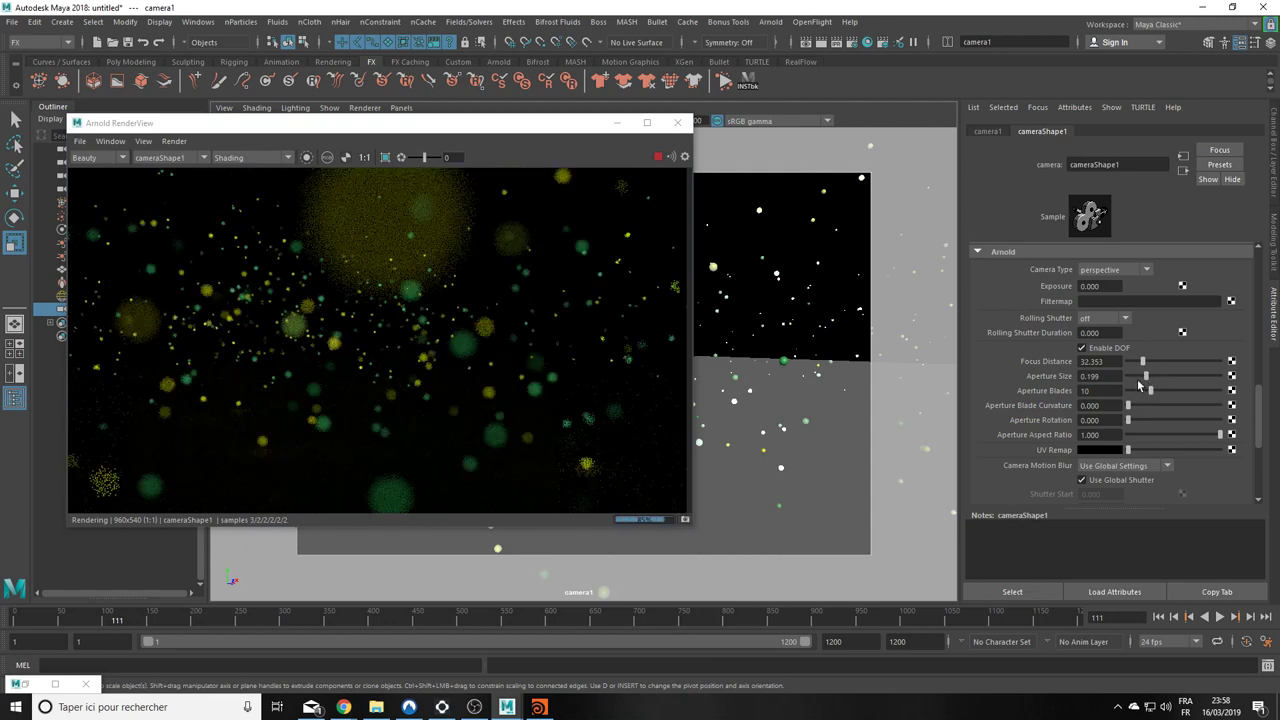
pyautogui.click(1141, 377)
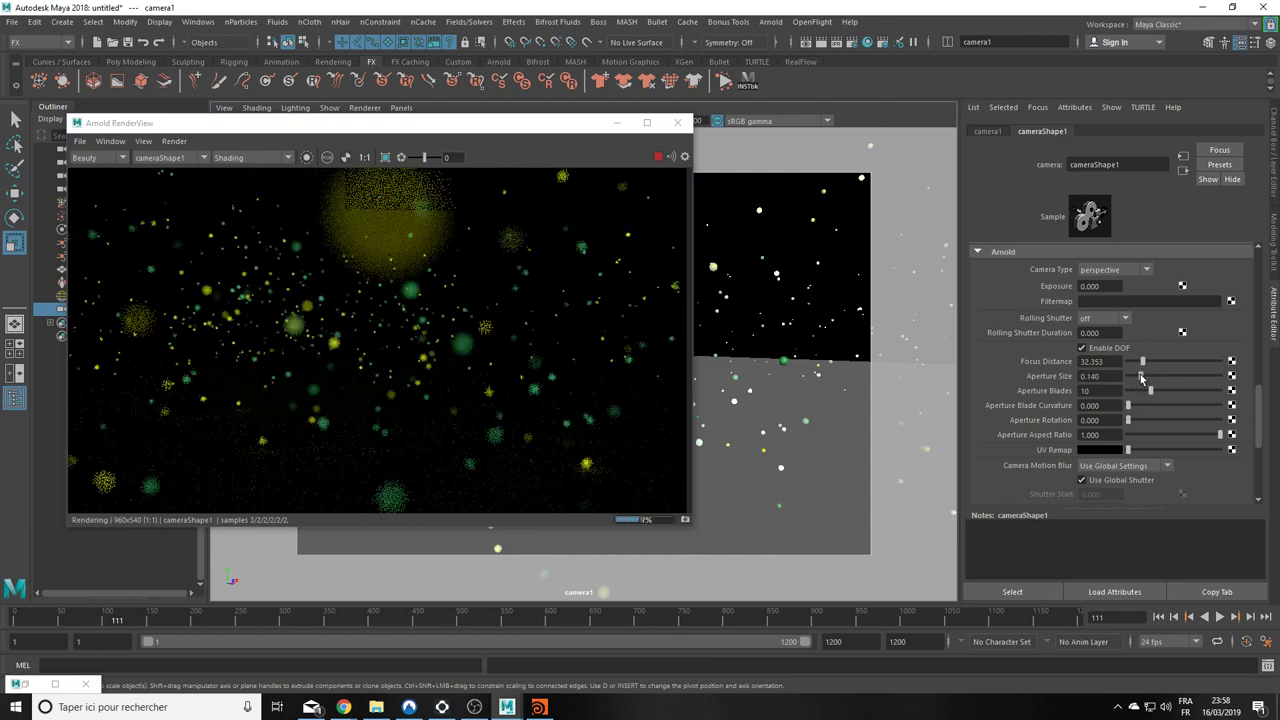
pyautogui.click(1139, 377)
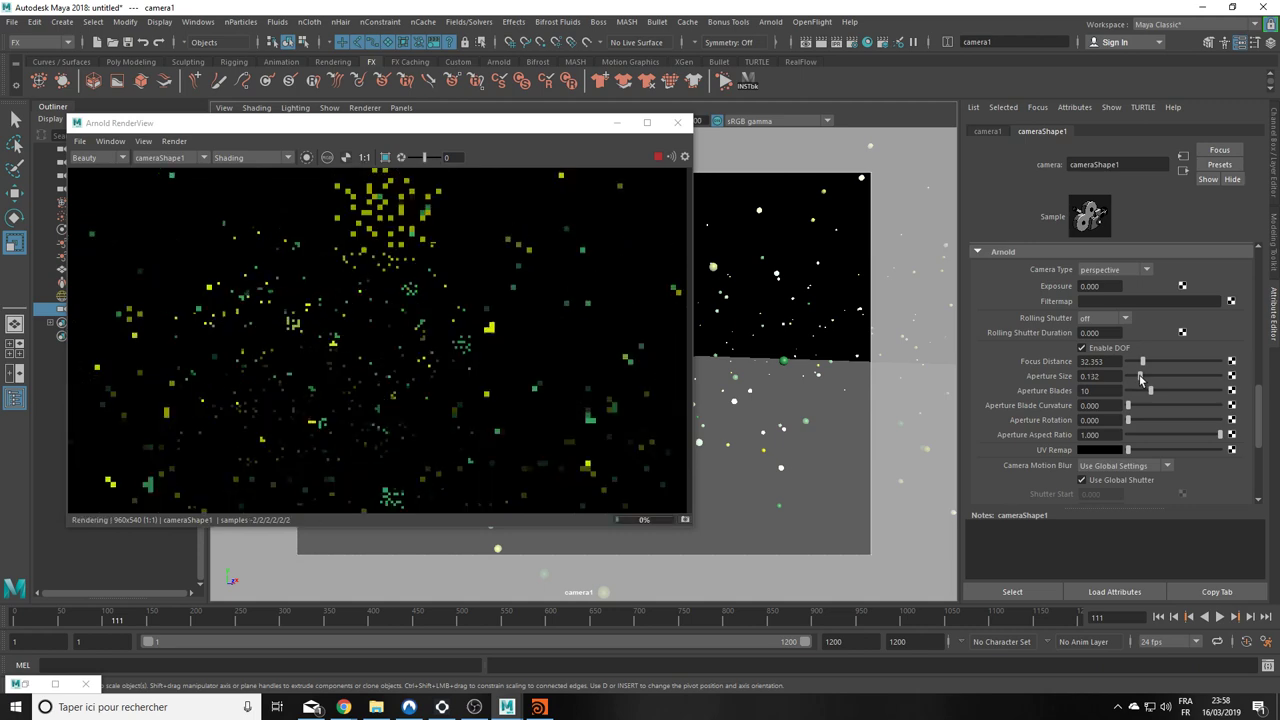
pyautogui.moveTo(1141, 361); pyautogui.dragTo(1136, 362)
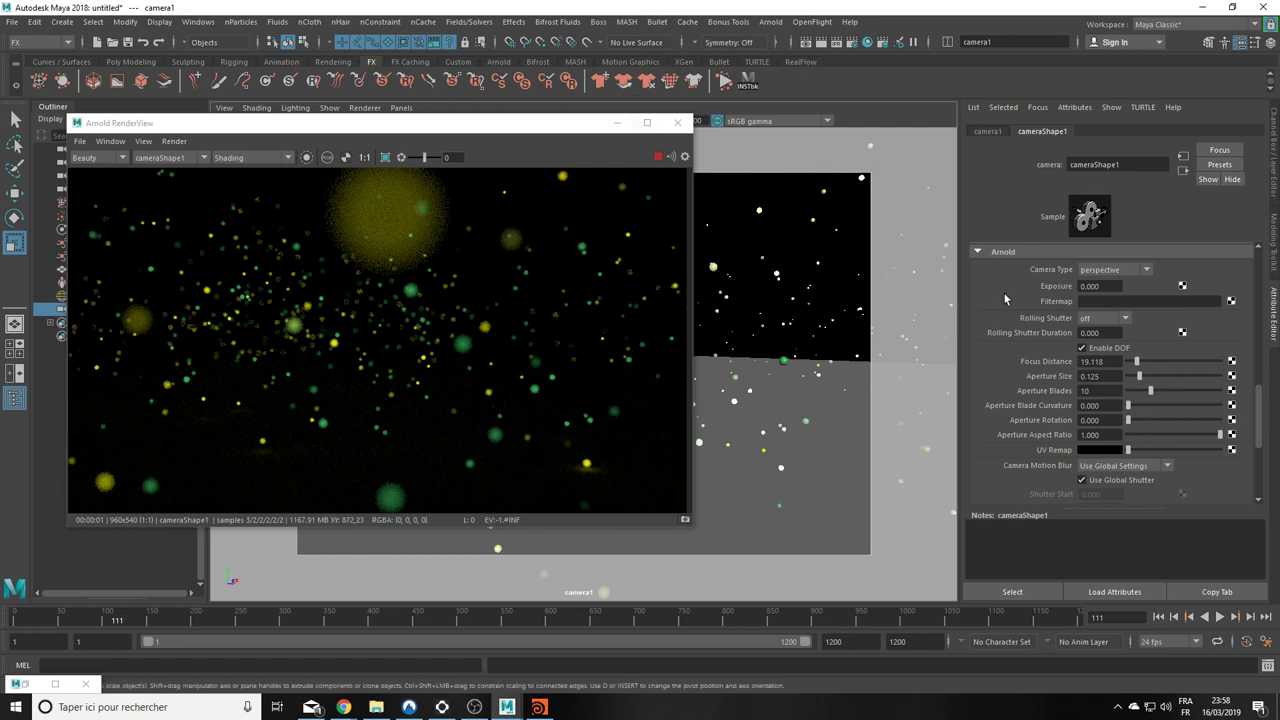
pyautogui.moveTo(1135, 397); pyautogui.dragTo(1141, 391)
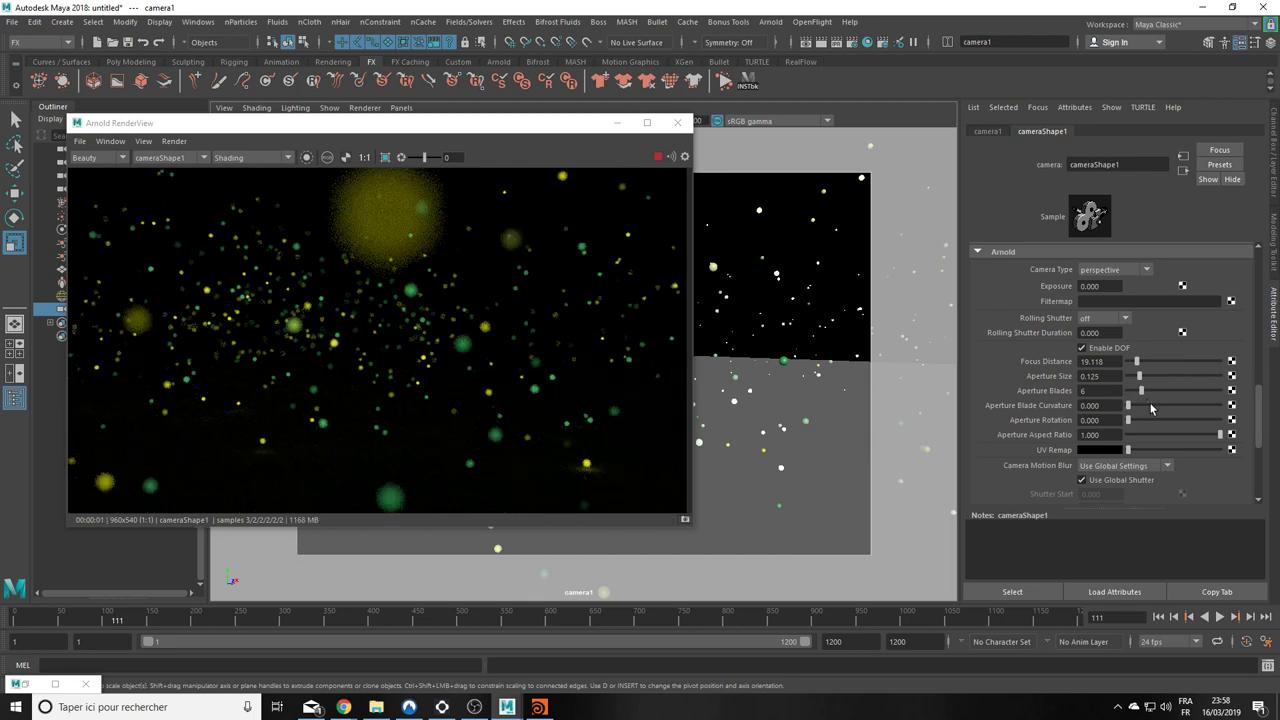
pyautogui.moveTo(1128, 405); pyautogui.dragTo(1160, 405)
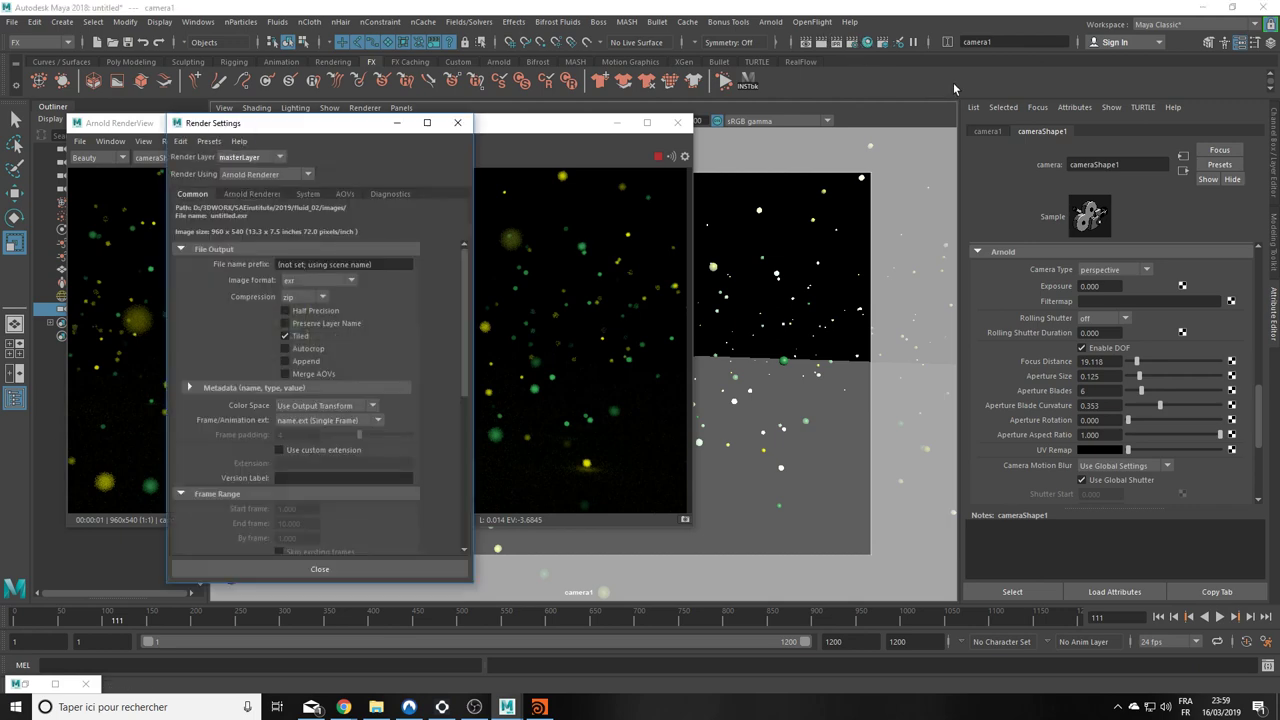
# Step: In the Arnold Renderer tab, enable Motion Blur and set Camera (AA) samples to 5
pyautogui.moveTo(233, 124); pyautogui.dragTo(772, 121)
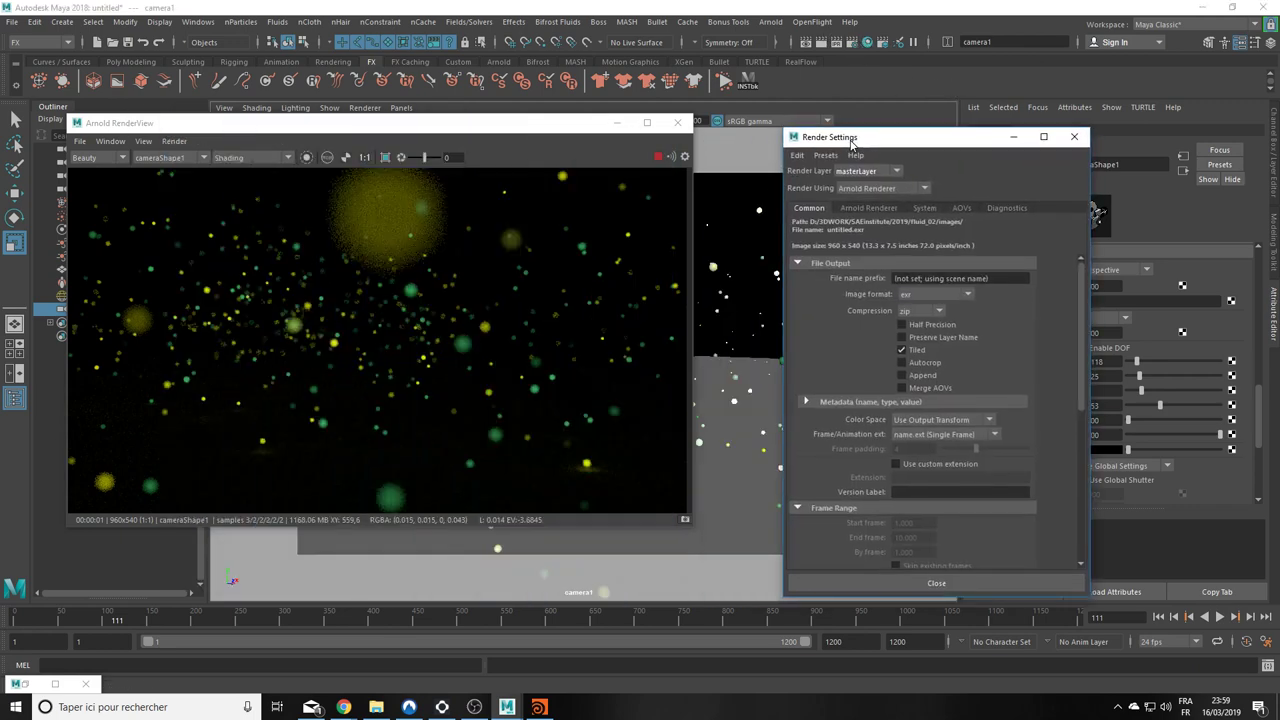
pyautogui.click(799, 189)
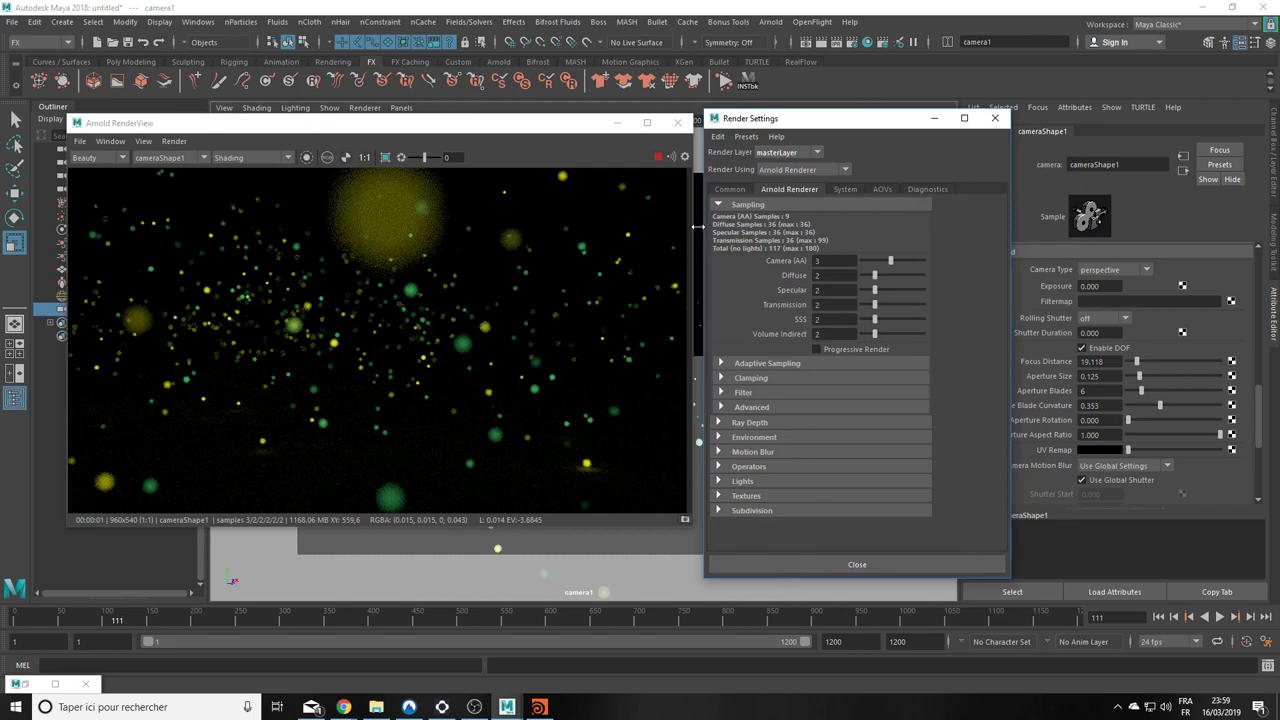
pyautogui.click(763, 454)
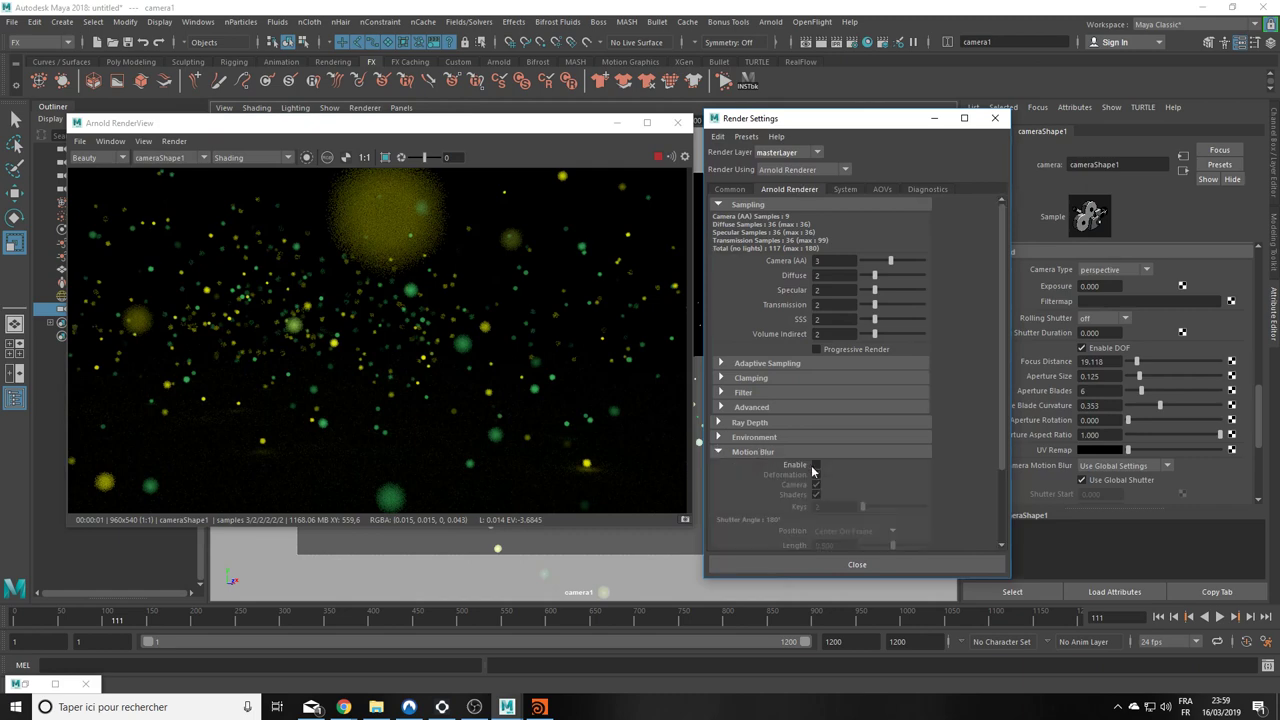
pyautogui.click(816, 464)
pyautogui.write('5')
pyautogui.press('Return')
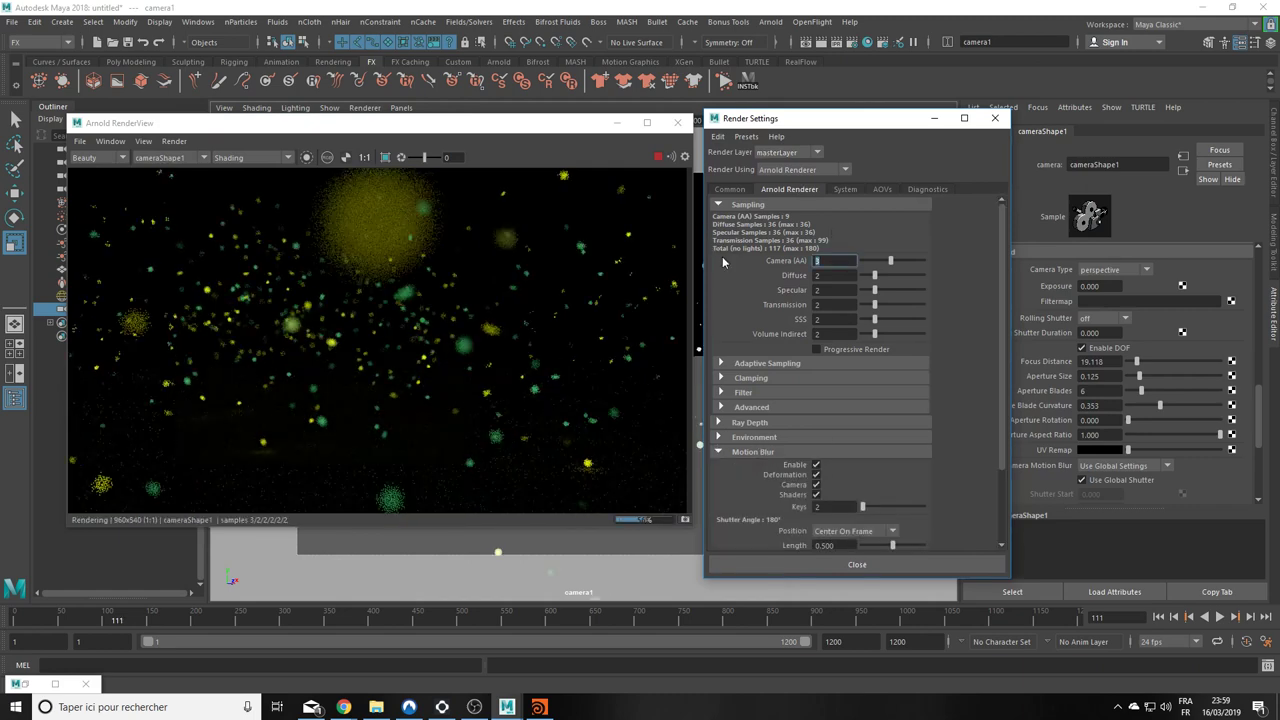
# Step: Set the Common image size preset to HD_1080 (1920x1080) and close Render Settings
pyautogui.click(730, 189)
pyautogui.scroll(-3, 860, 400)
pyautogui.scroll(-2, 866, 441)
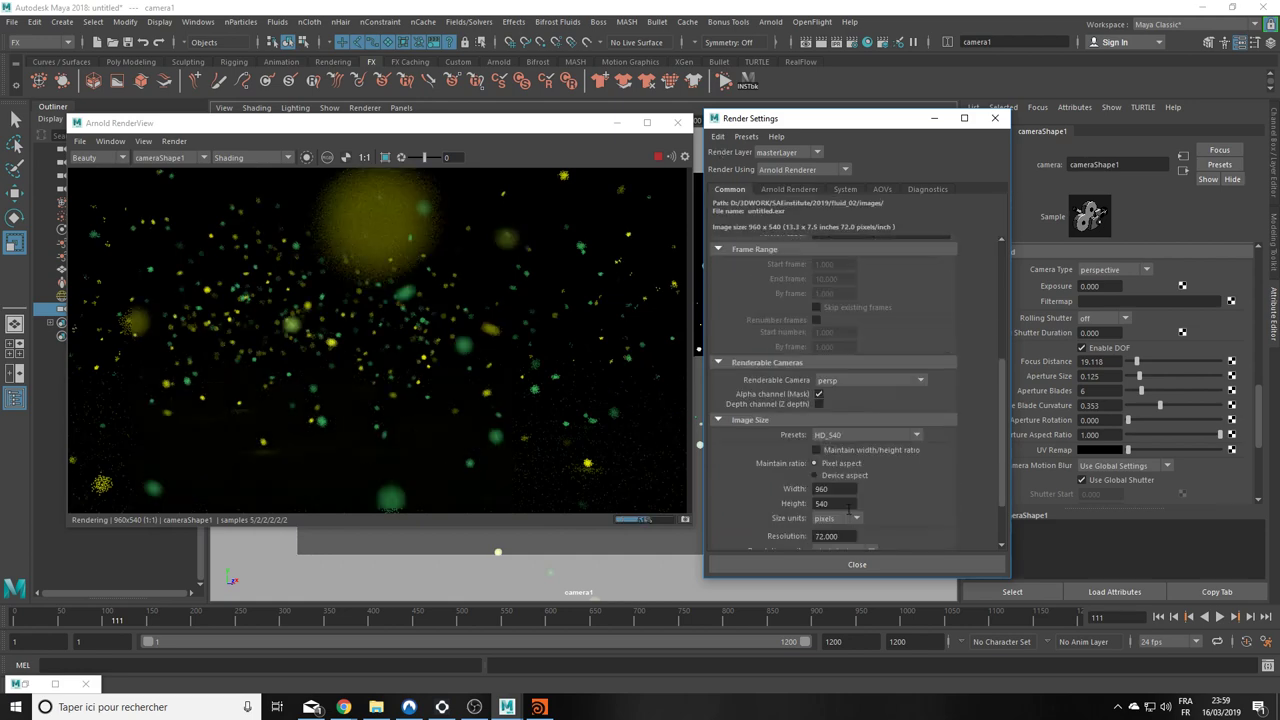
pyautogui.click(838, 436)
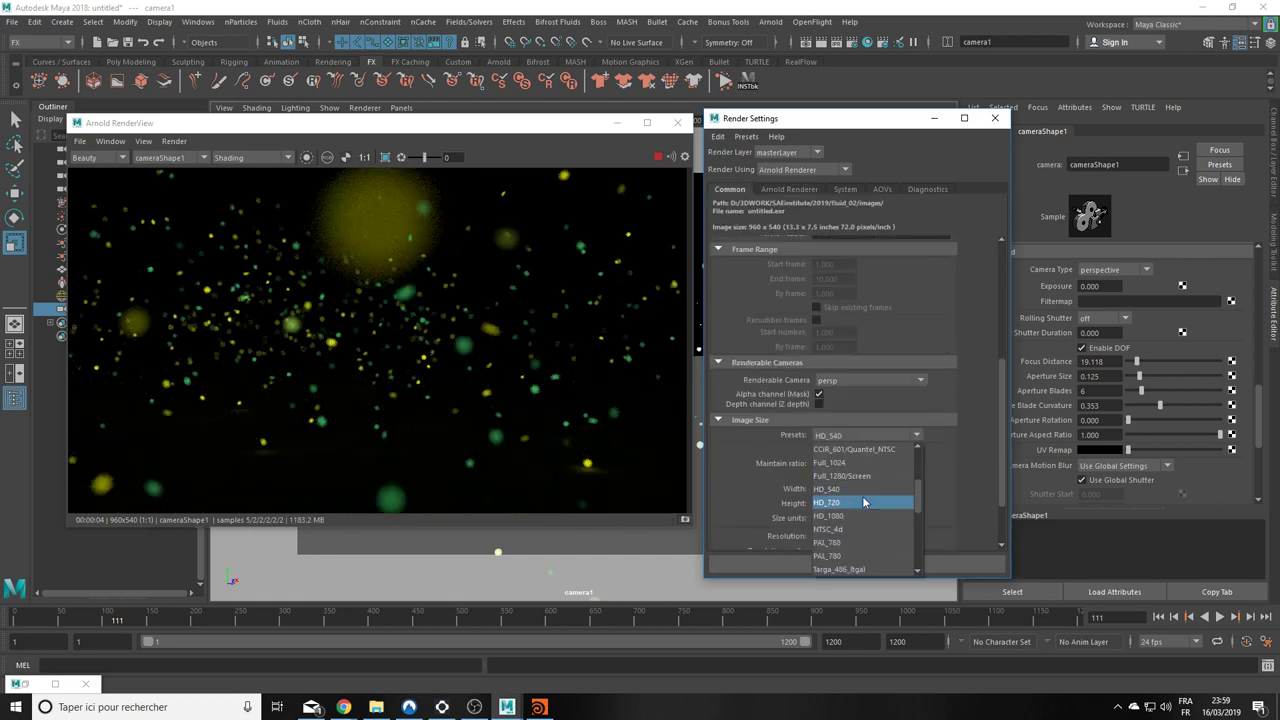
pyautogui.click(865, 520)
pyautogui.click(857, 564)
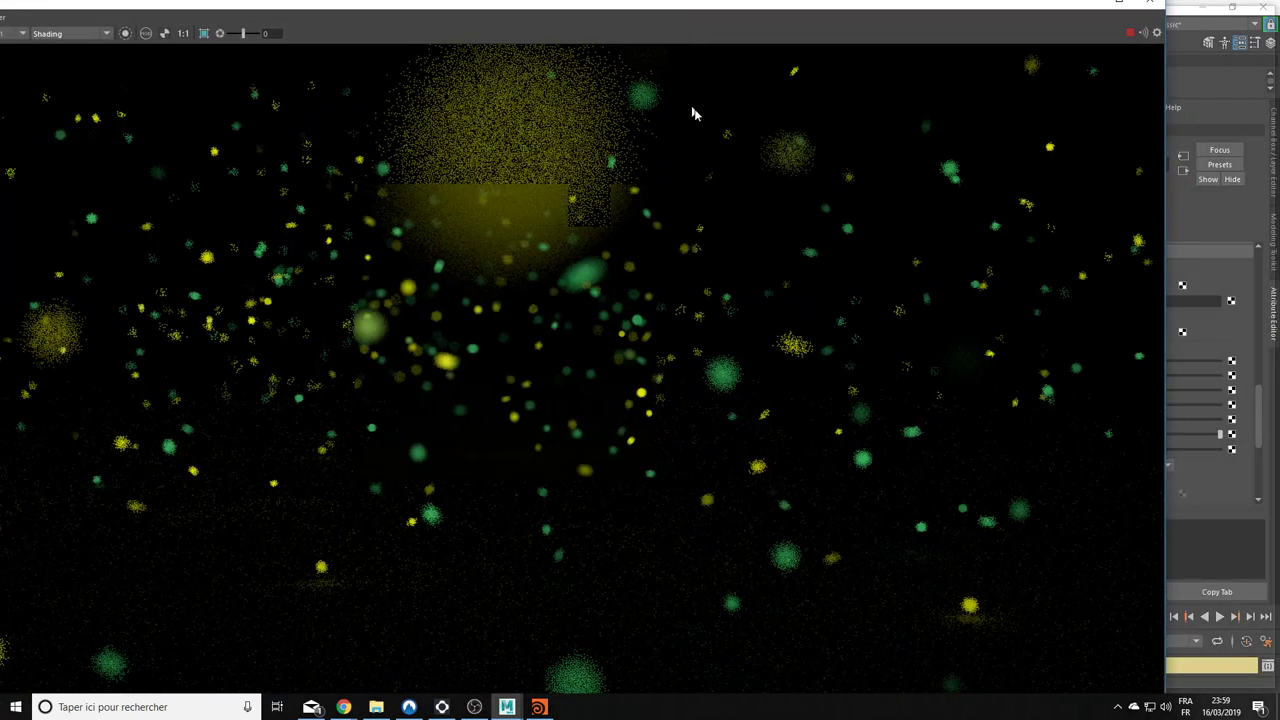
# Step: Zoom the RenderView to 70%, compare with the earlier sequence in MPlay, then maximize the RenderView
pyautogui.scroll(-1, 768, 325)
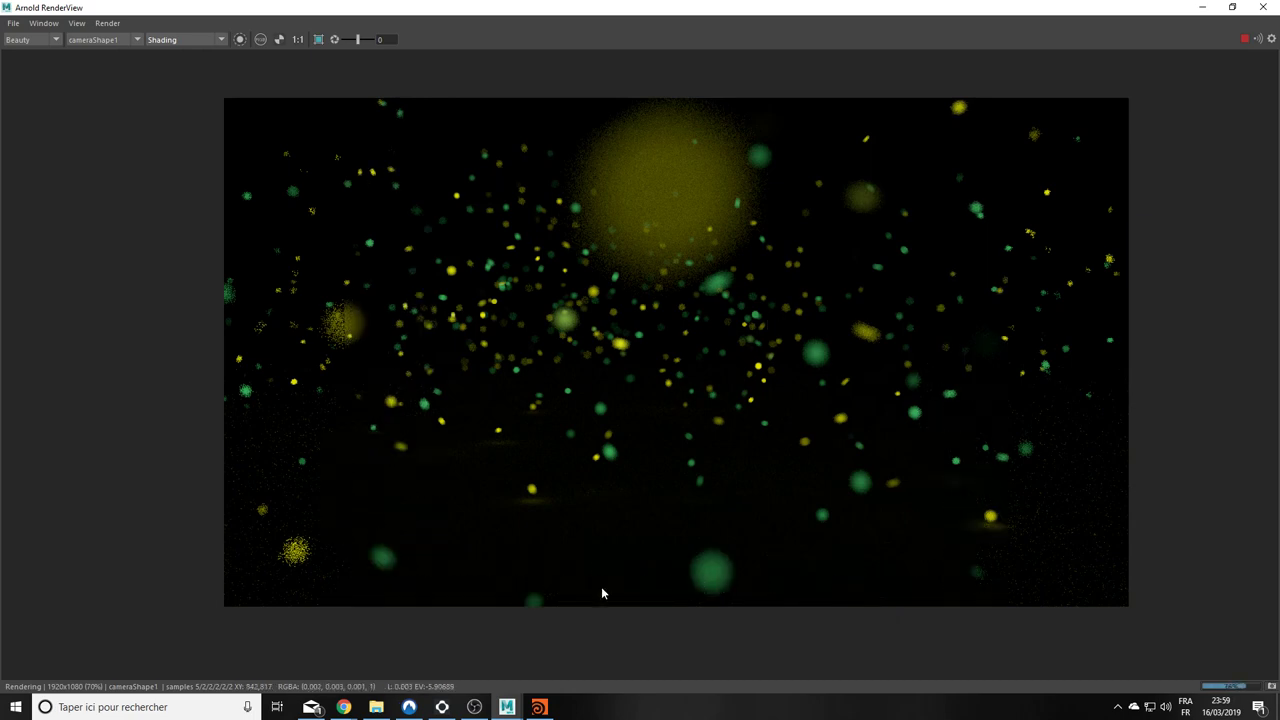
pyautogui.click(539, 707)
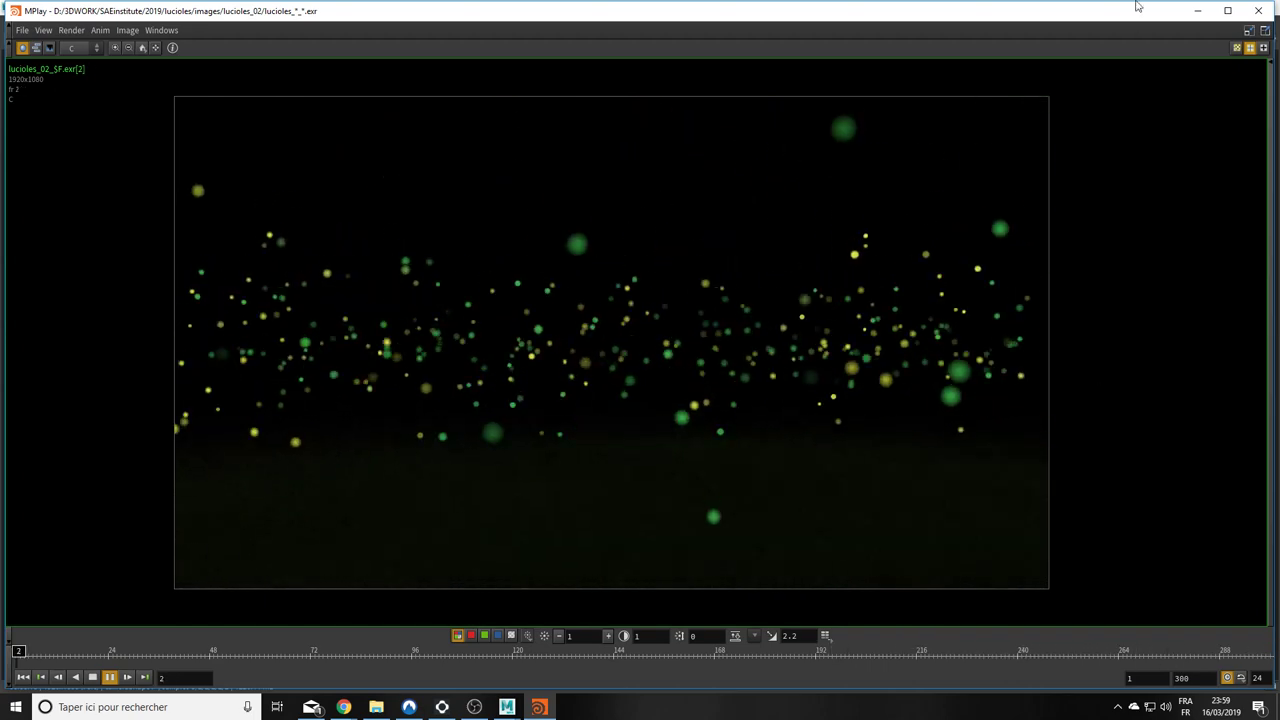
pyautogui.hotkey('alt', 'Tab')
pyautogui.moveTo(1130, 17); pyautogui.dragTo(1138, 8)
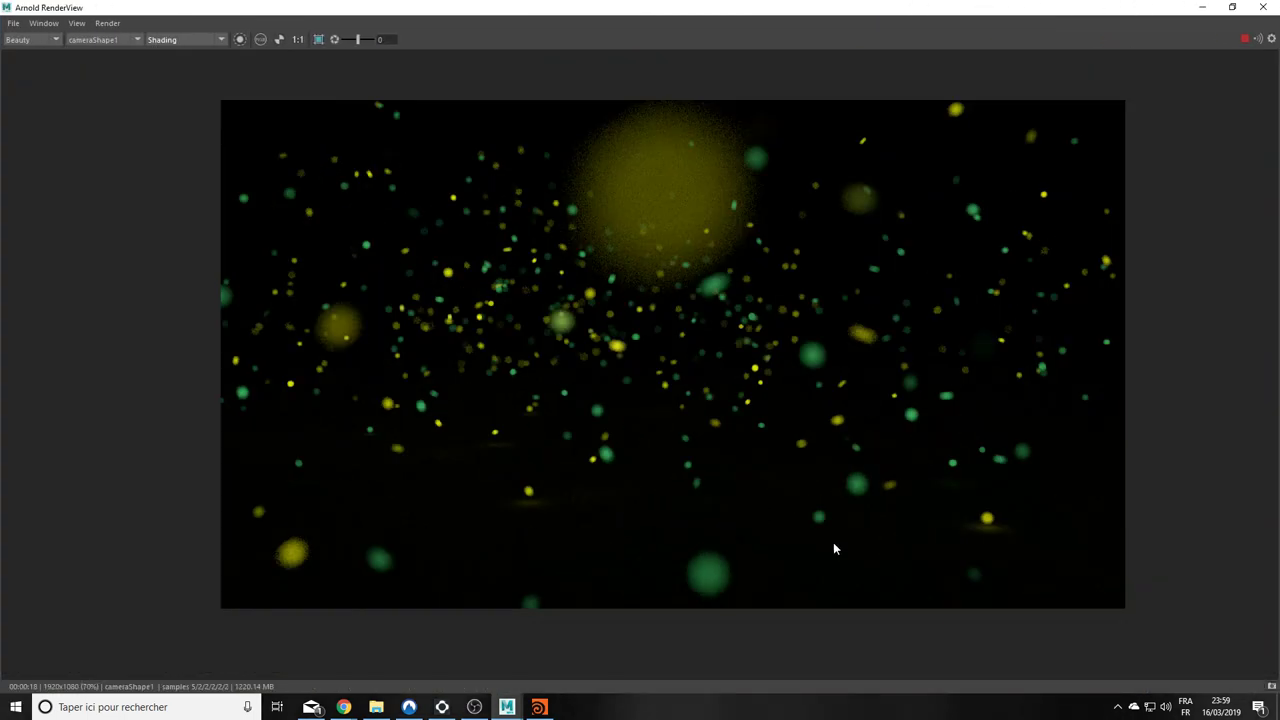
pyautogui.click(474, 707)
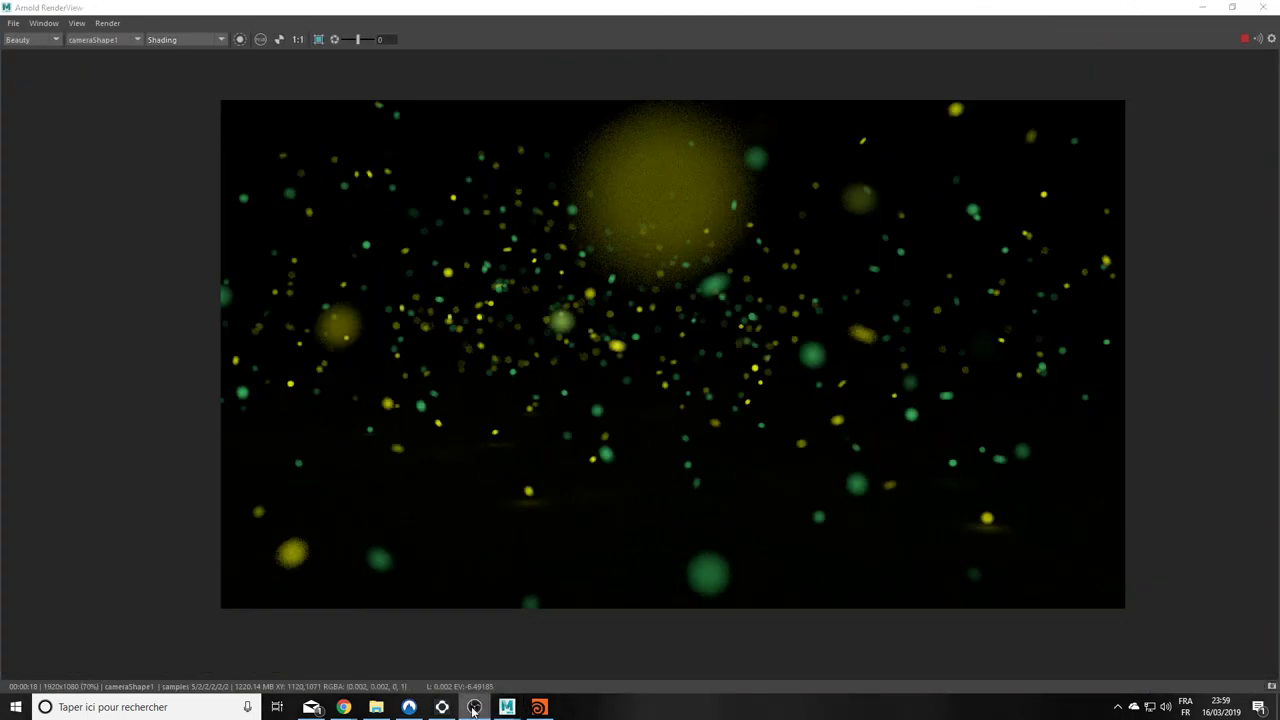